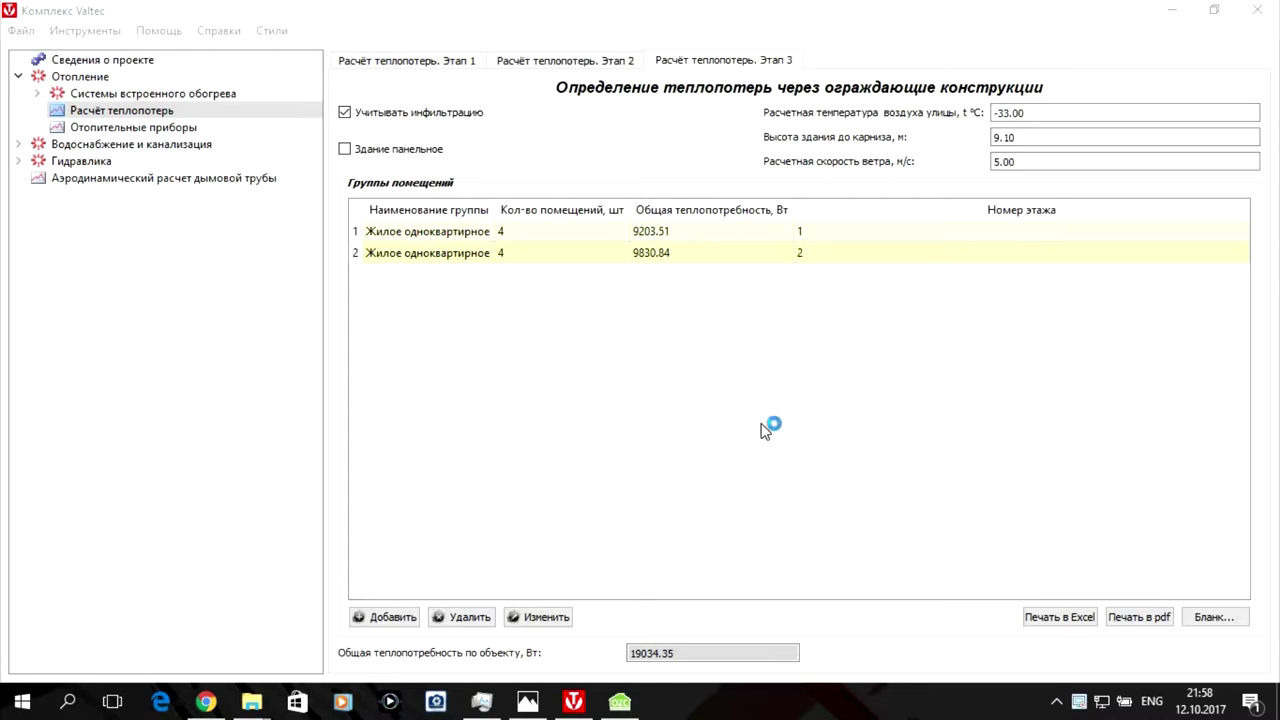
Check the house floor plan image, and open room 101 of the first-floor room group in Valtec for editing.
click(527, 701)
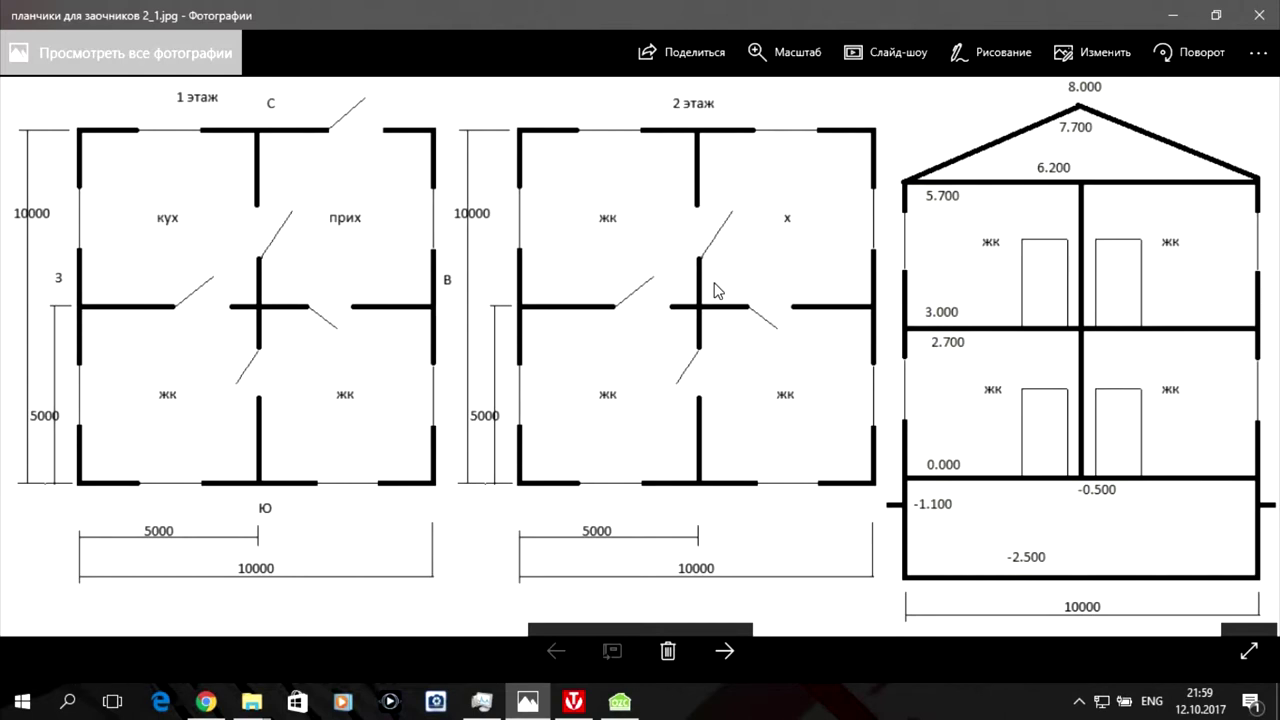
click(1176, 16)
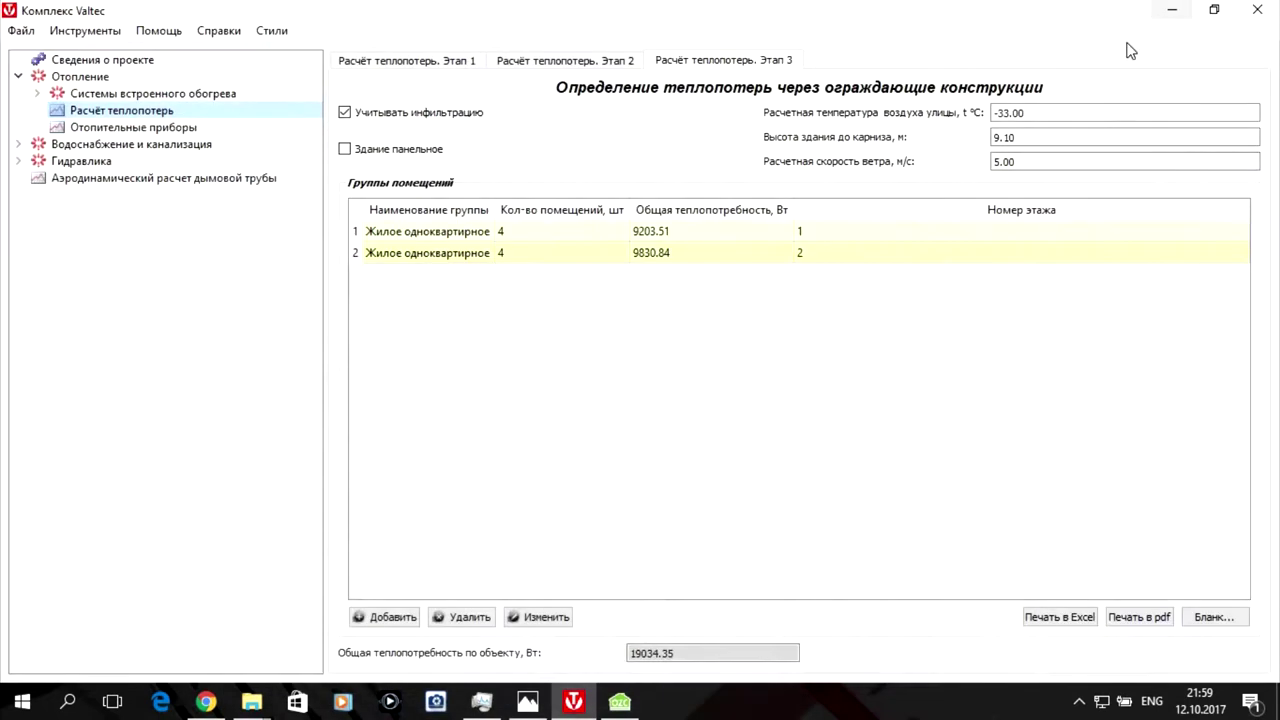
double_click(527, 240)
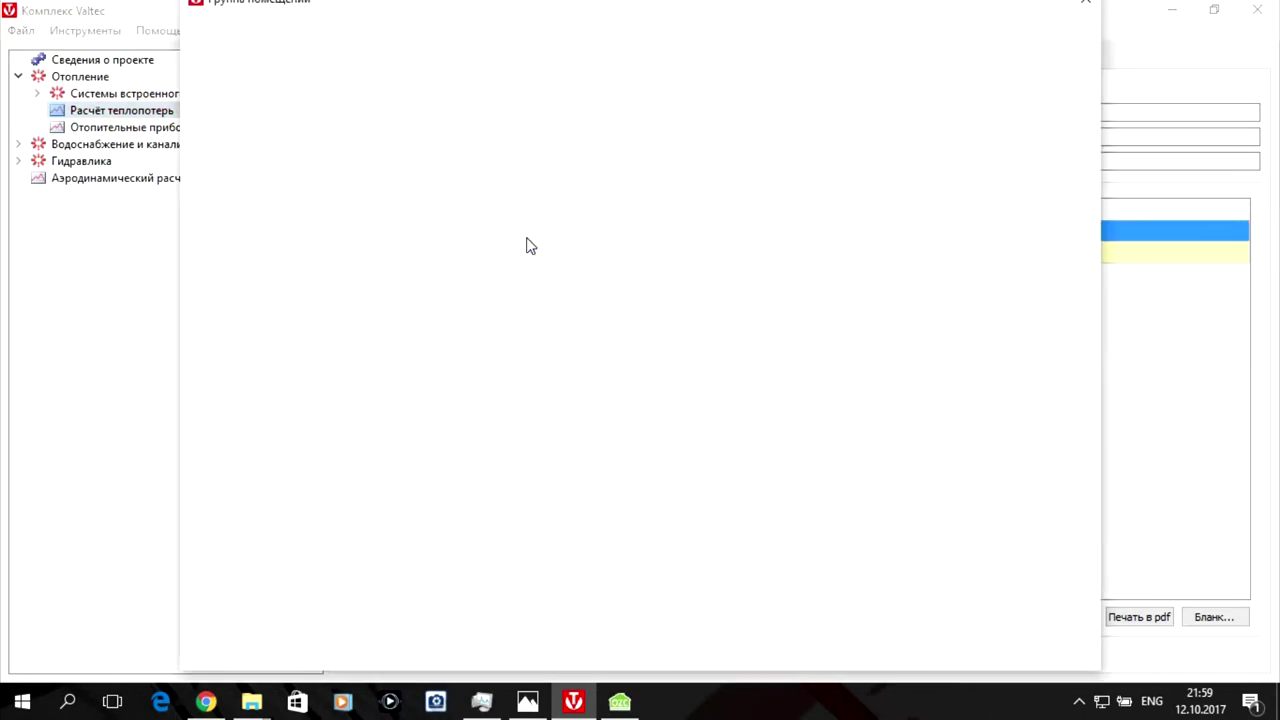
double_click(500, 108)
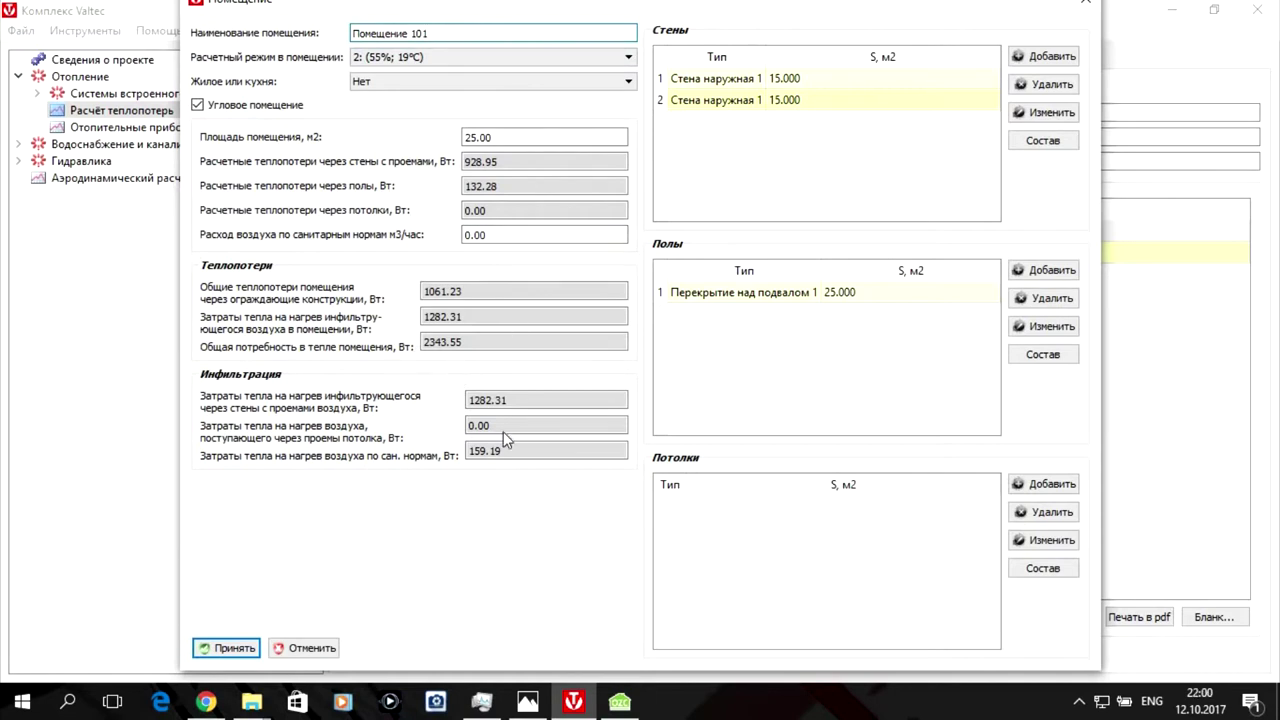
Review the room heat loads in Oventrop OZC and the house floor plan image, and return to room 101 in Valtec.
click(632, 706)
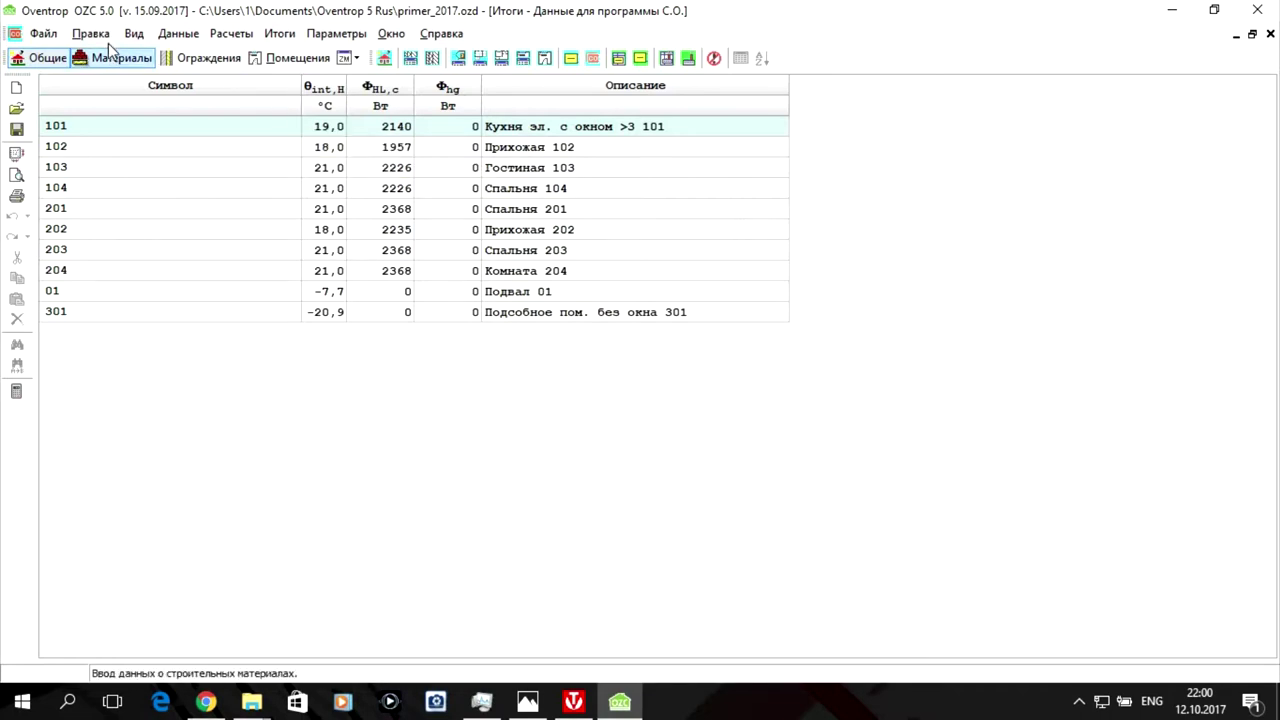
click(1178, 14)
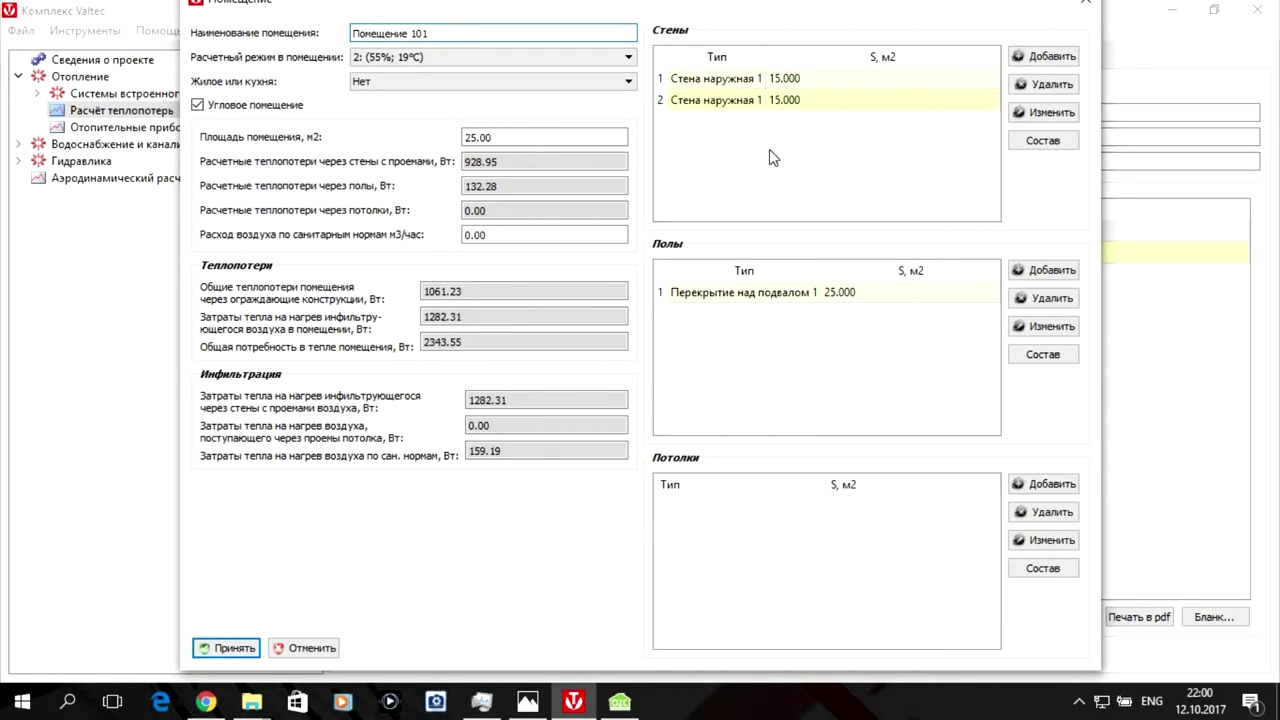
click(527, 701)
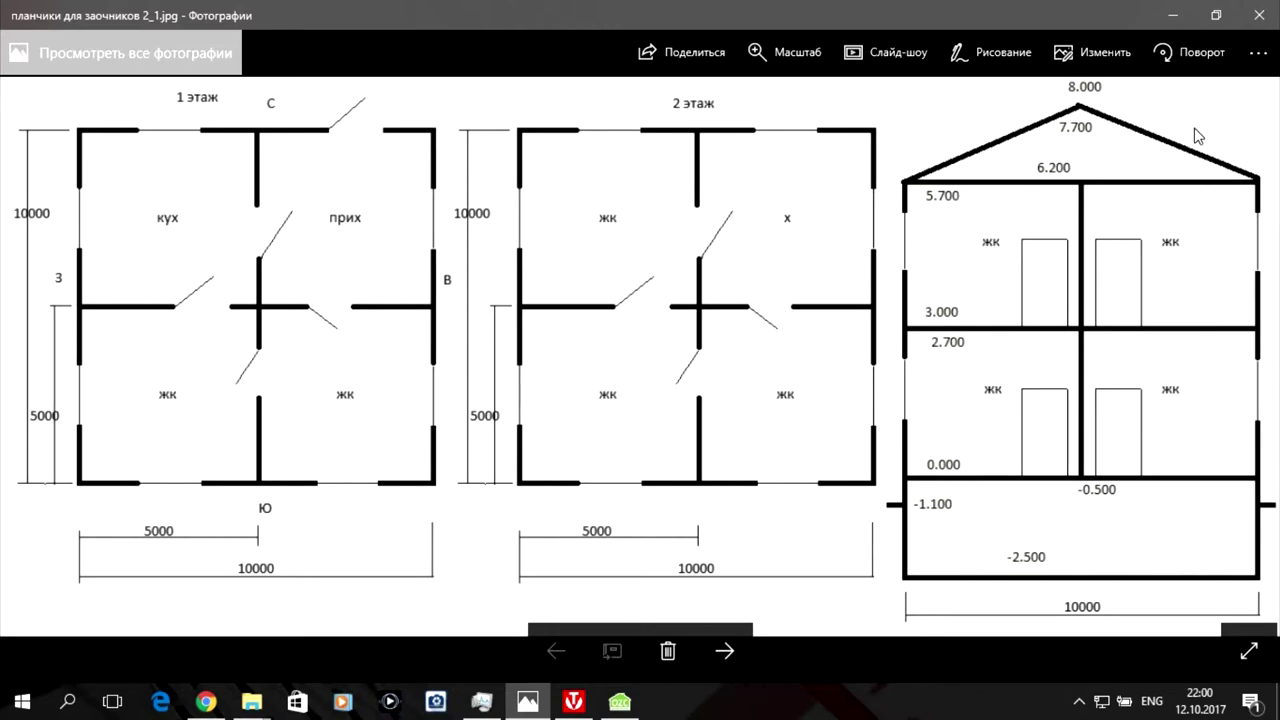
click(1172, 16)
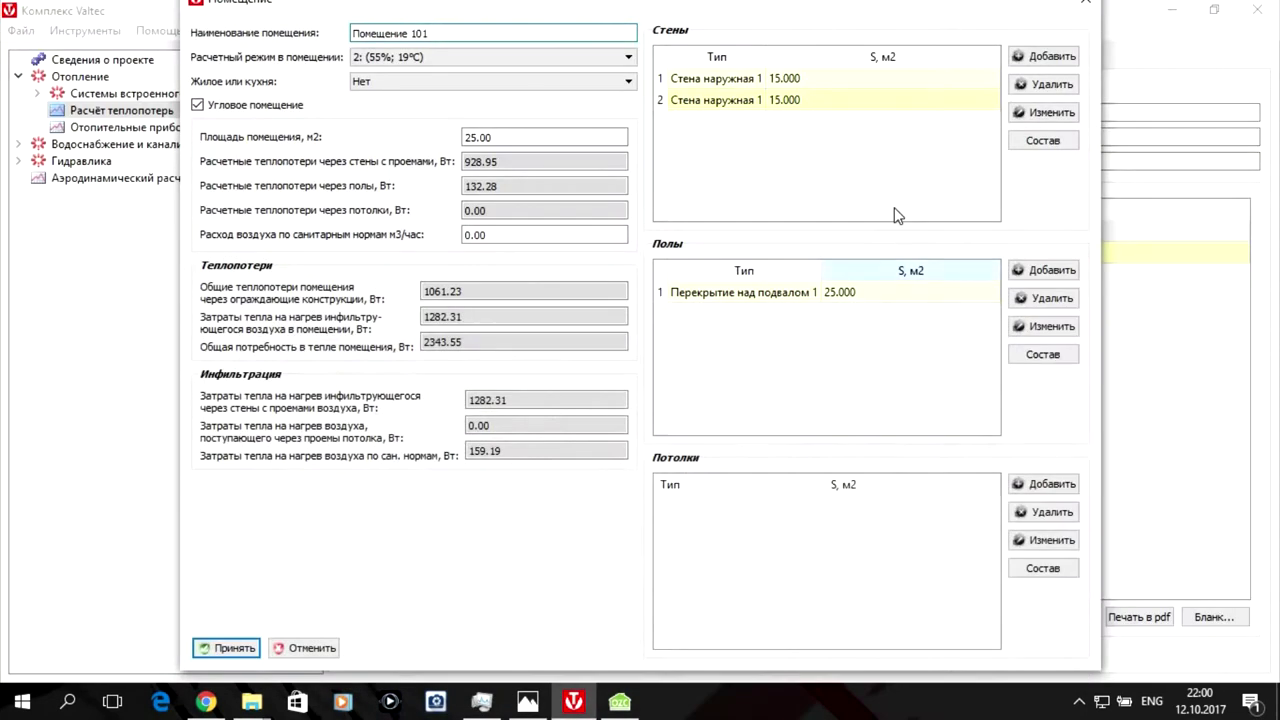
Add a wall of type "Стена внутреняя 2" to room 101, with orientation "Внутренняя стена или перегородка".
click(1025, 57)
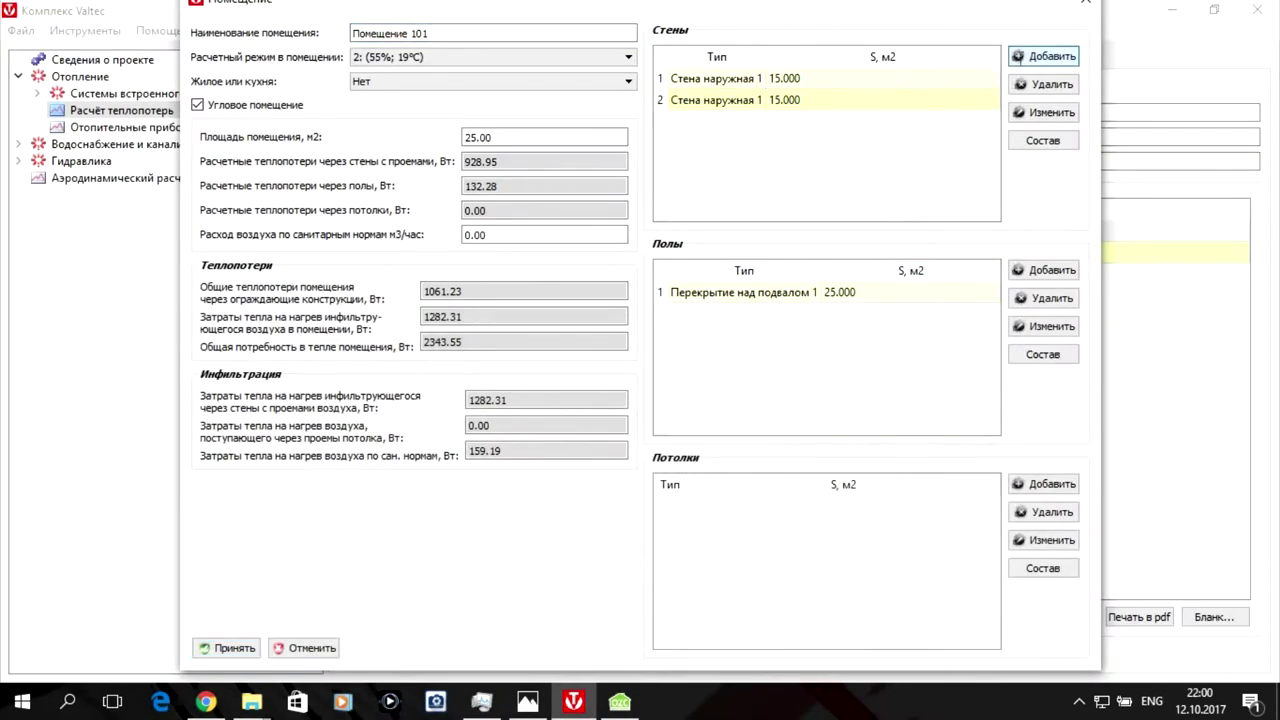
click(465, 36)
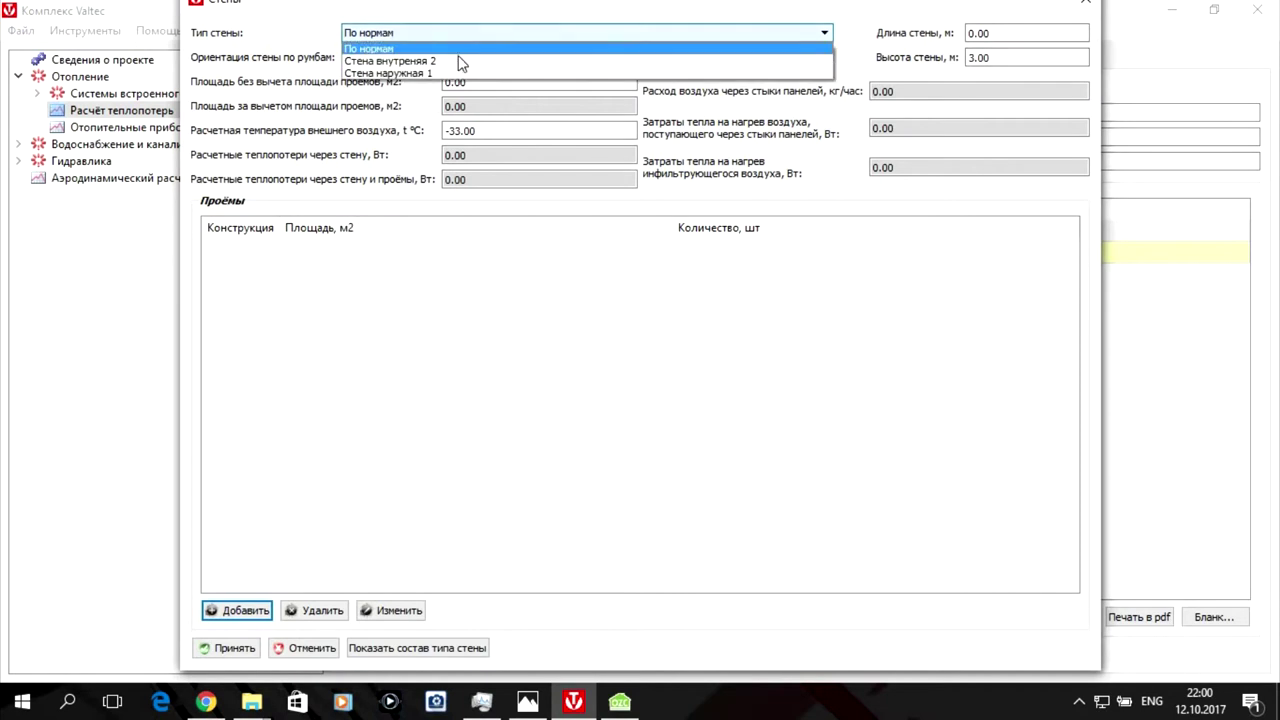
click(453, 61)
click(452, 58)
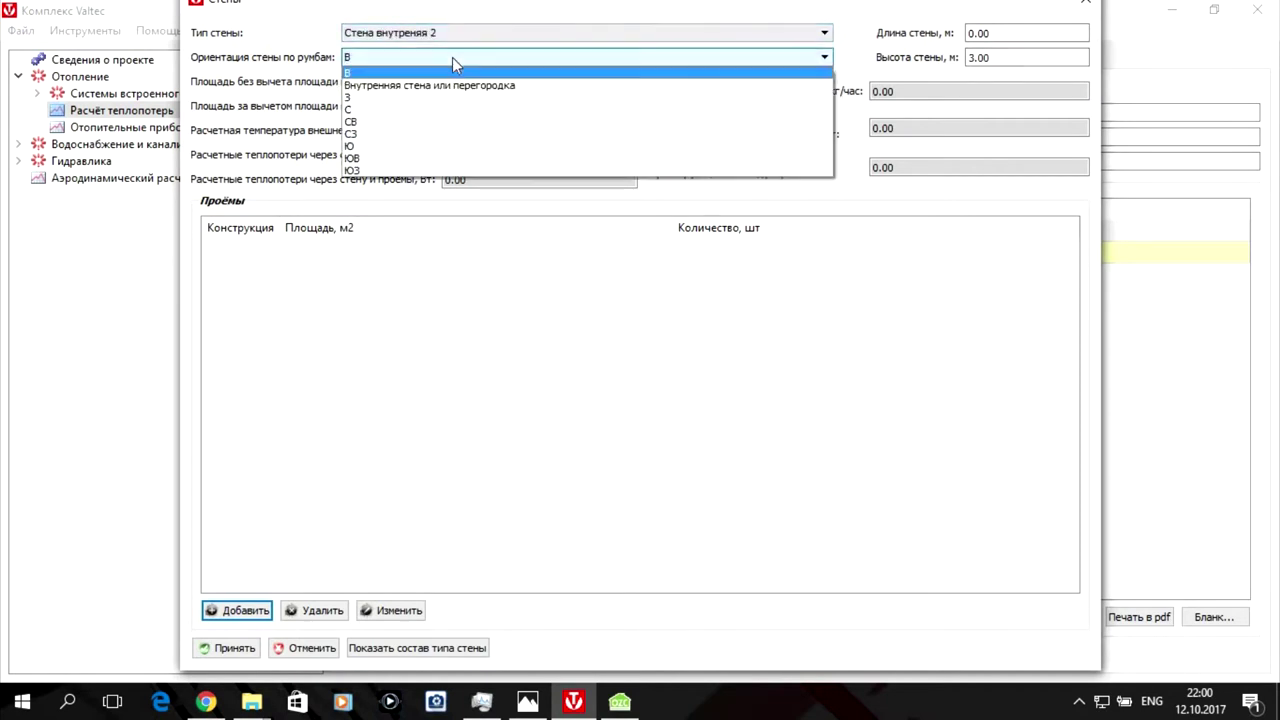
click(456, 87)
click(462, 85)
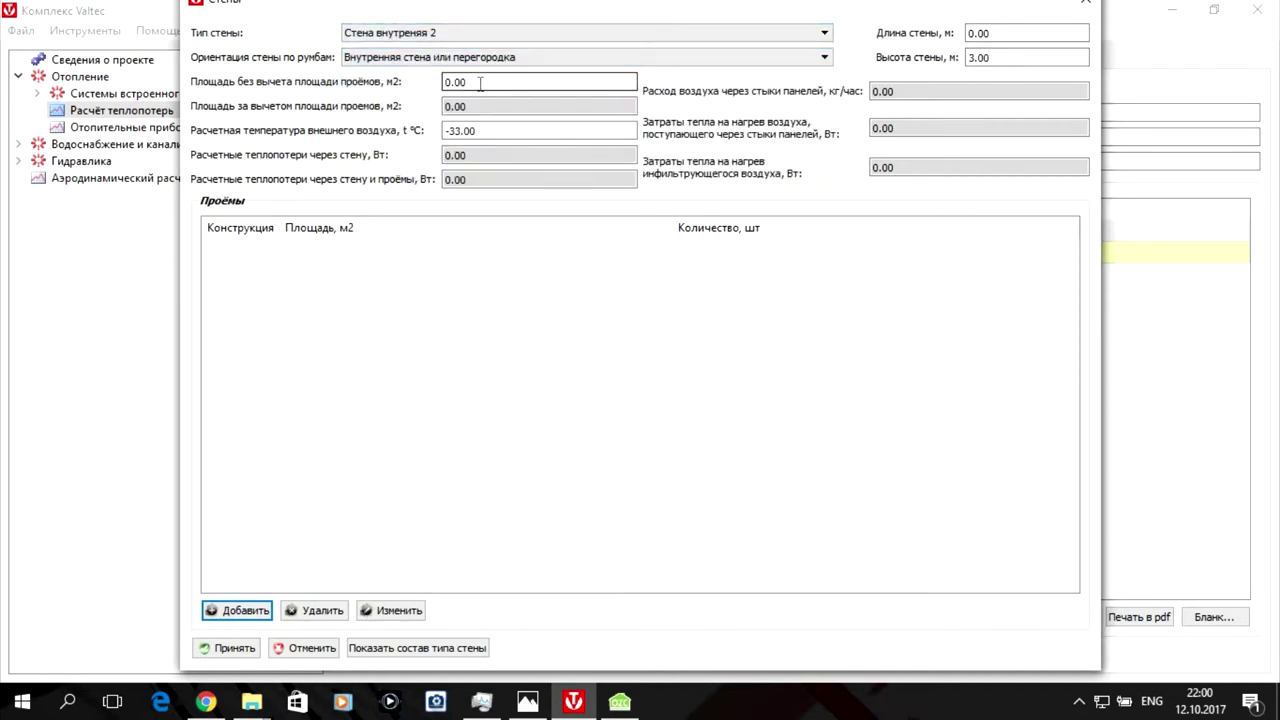
Set the internal wall's length to 5 m and its height to 2.7 m, checking the floor plan image for the height.
click(1040, 35)
double_click(984, 36)
text(5)
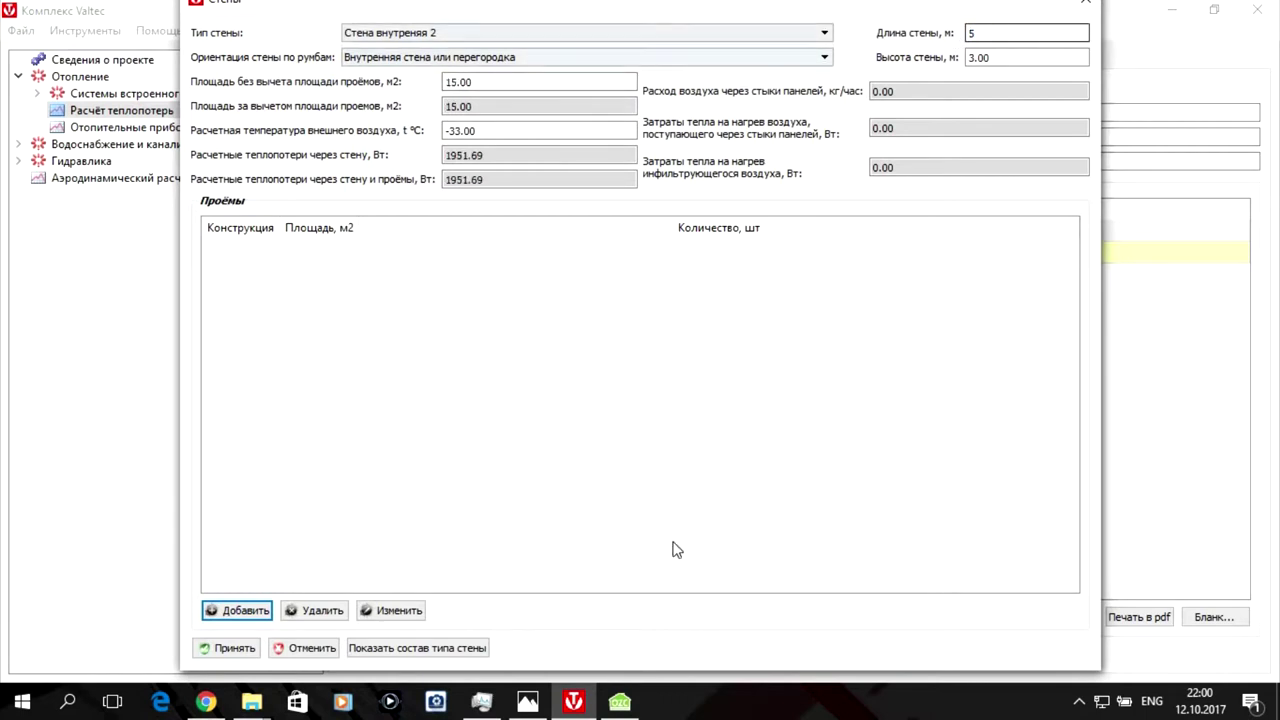
click(530, 705)
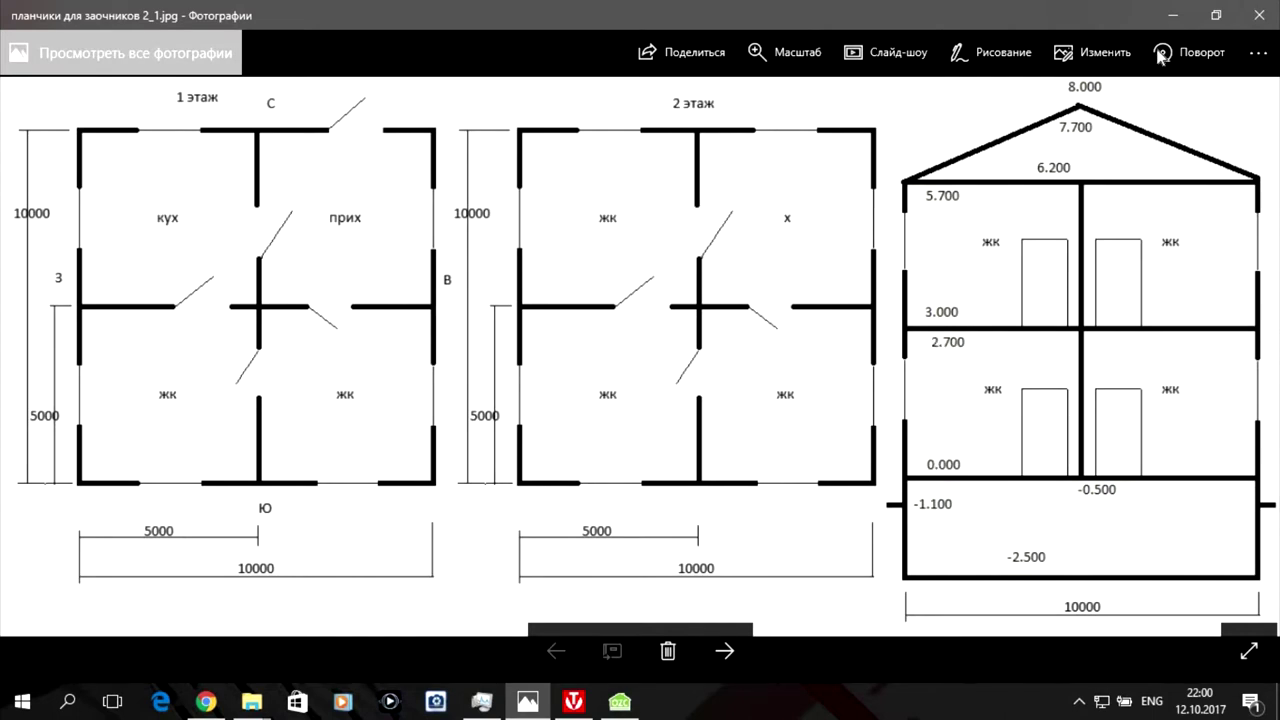
key(alt+Tab)
key(Tab)
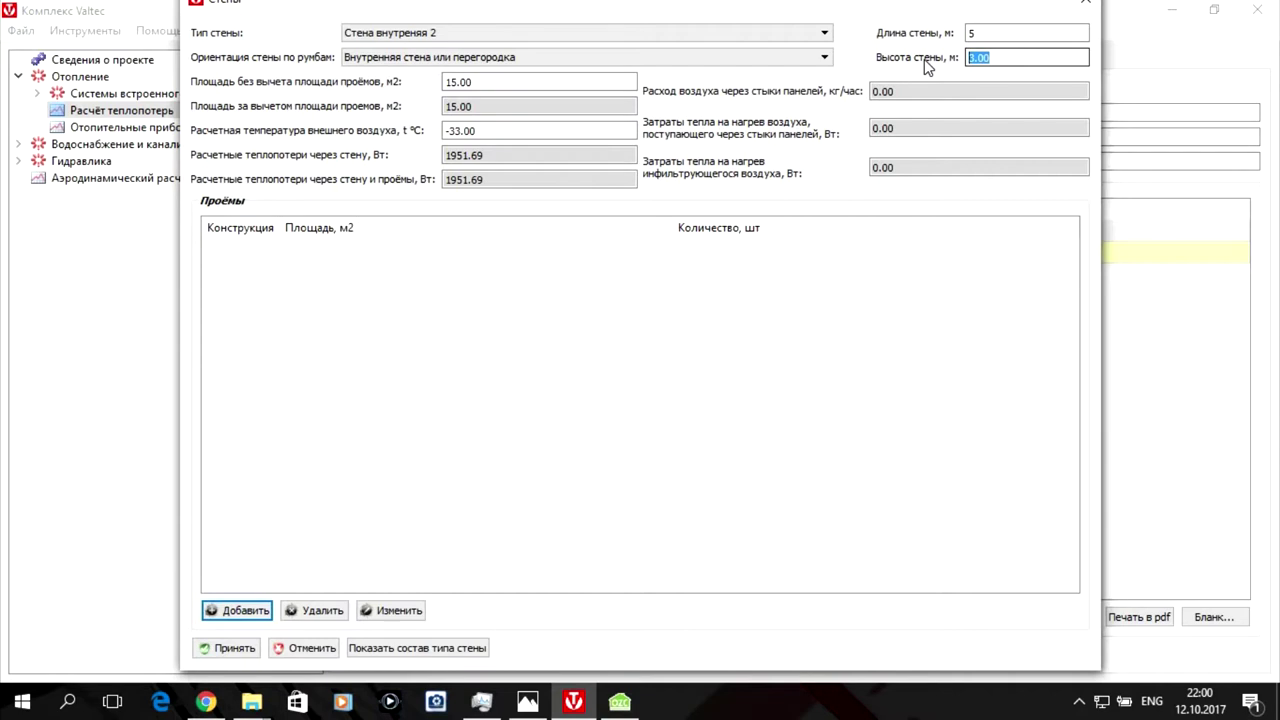
text(2.7)
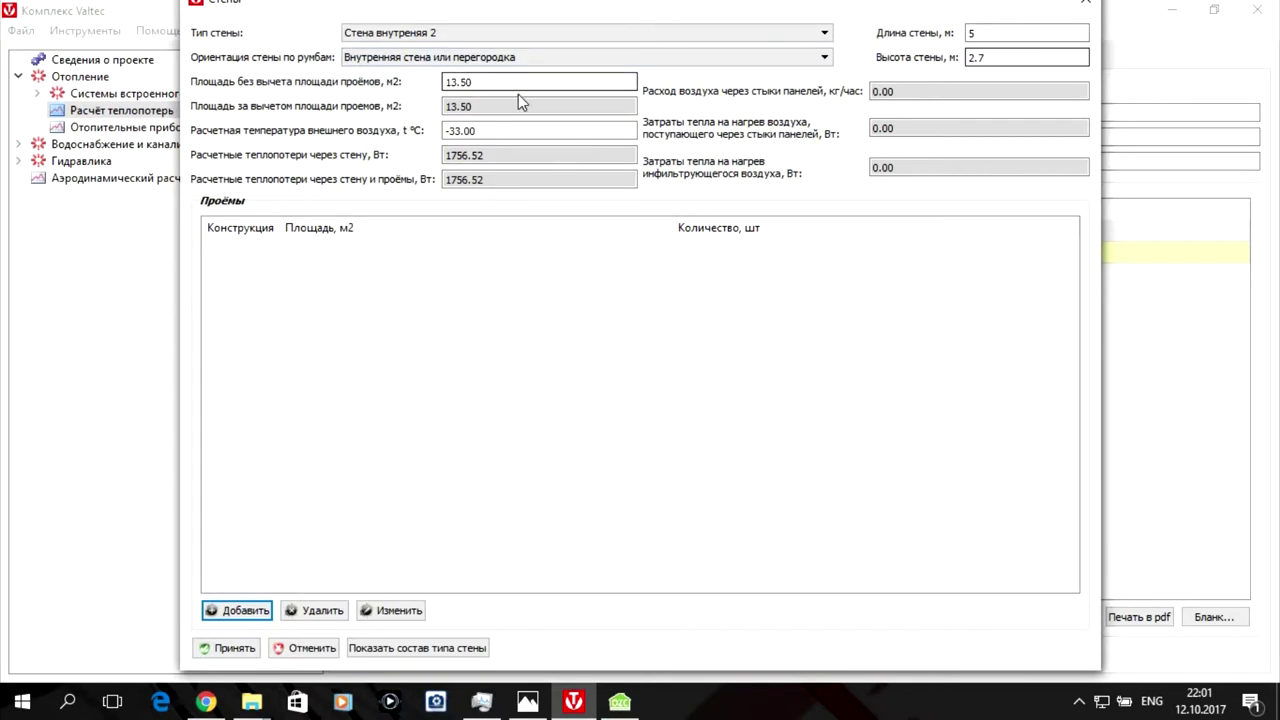
Add an opening of type "ДВЕРЬ" to the wall, with construction "Дверь филенчатая деревянная остекленная одинарная без тамбура".
click(265, 612)
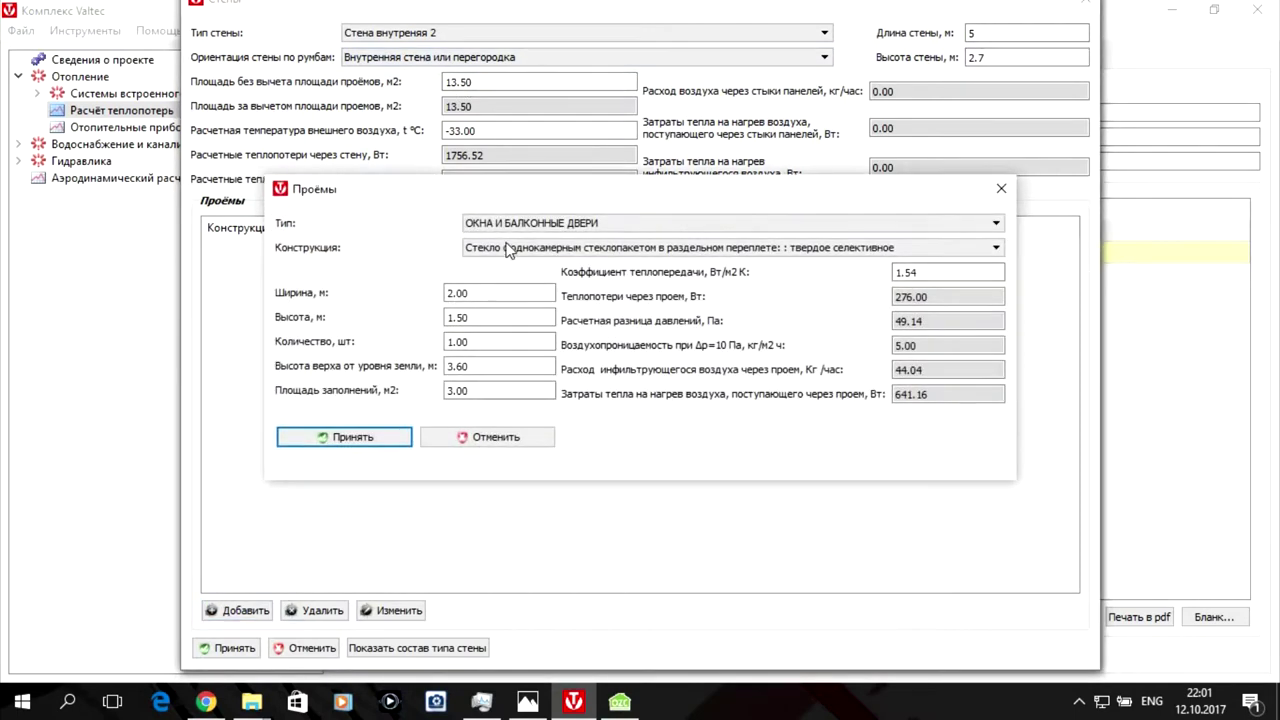
click(695, 224)
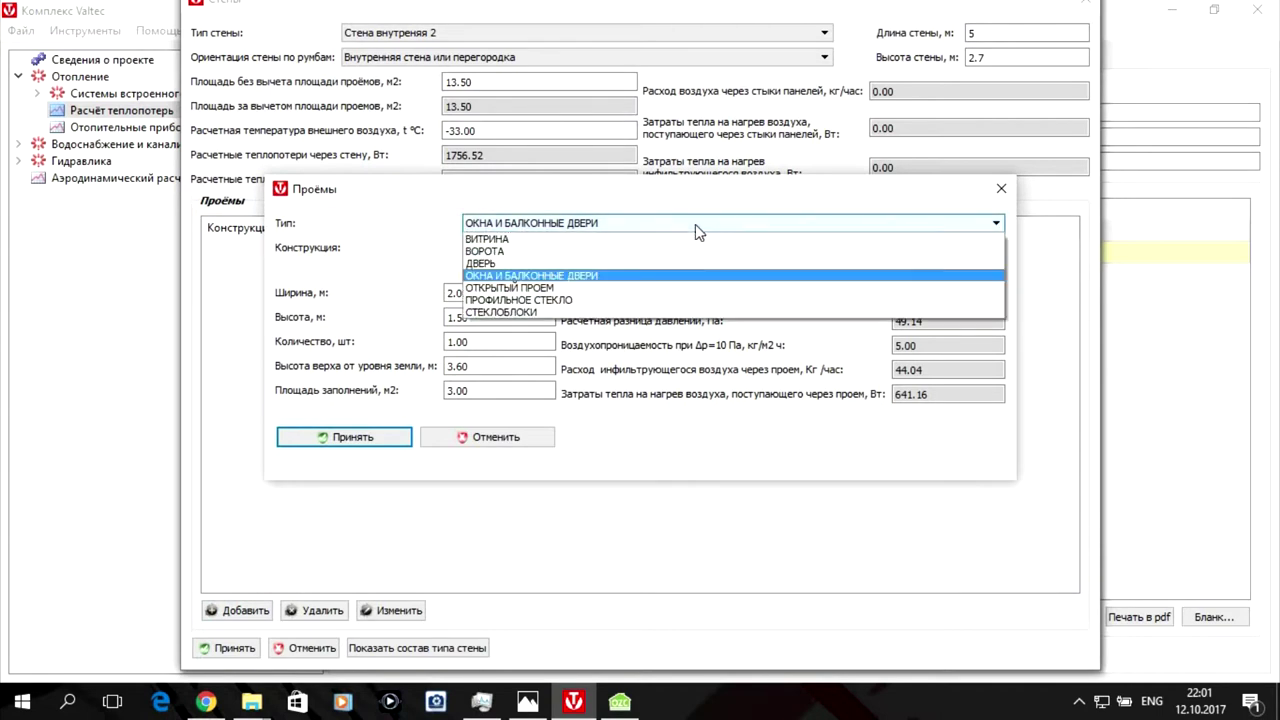
click(651, 263)
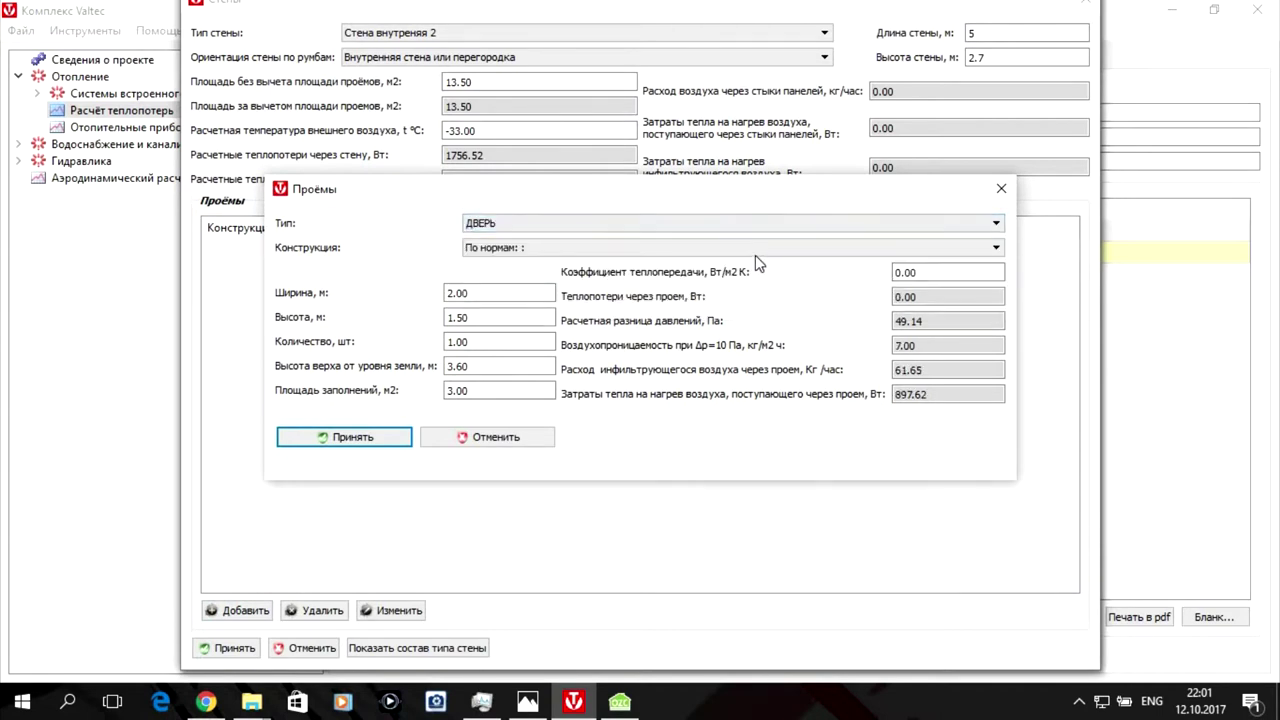
click(752, 251)
scroll(817, 301, down, 1)
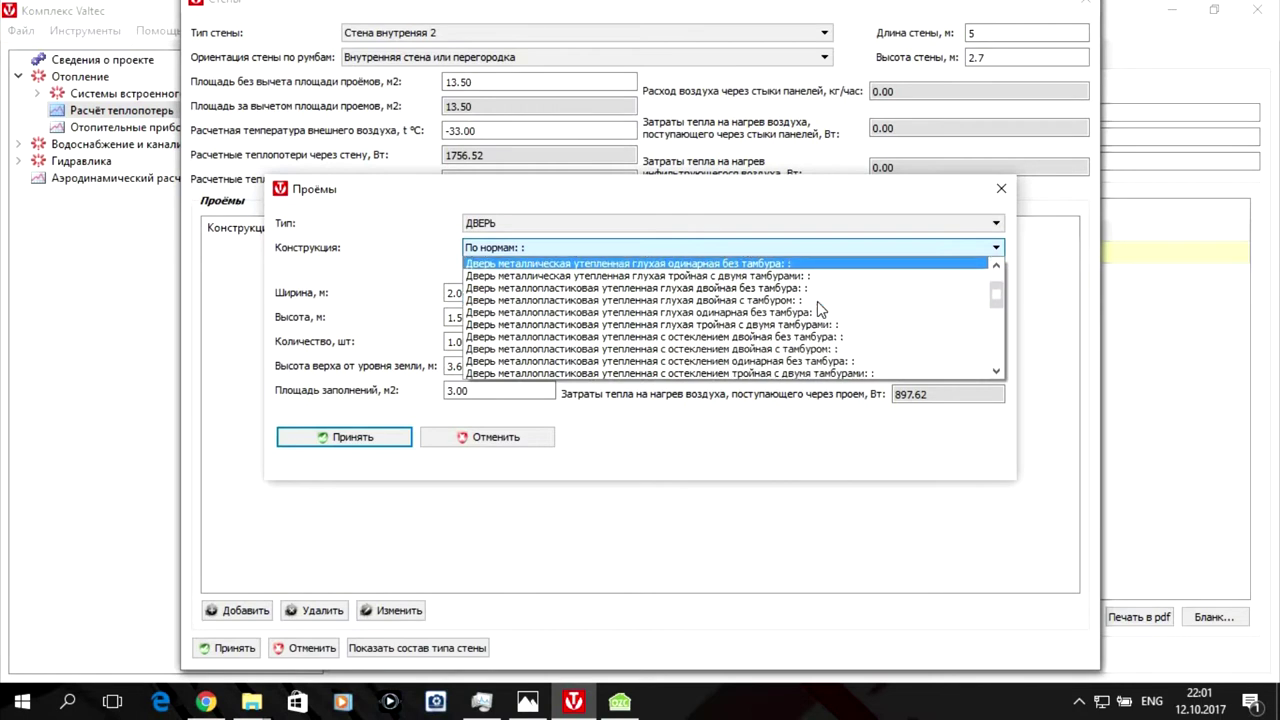
scroll(817, 301, down, 4)
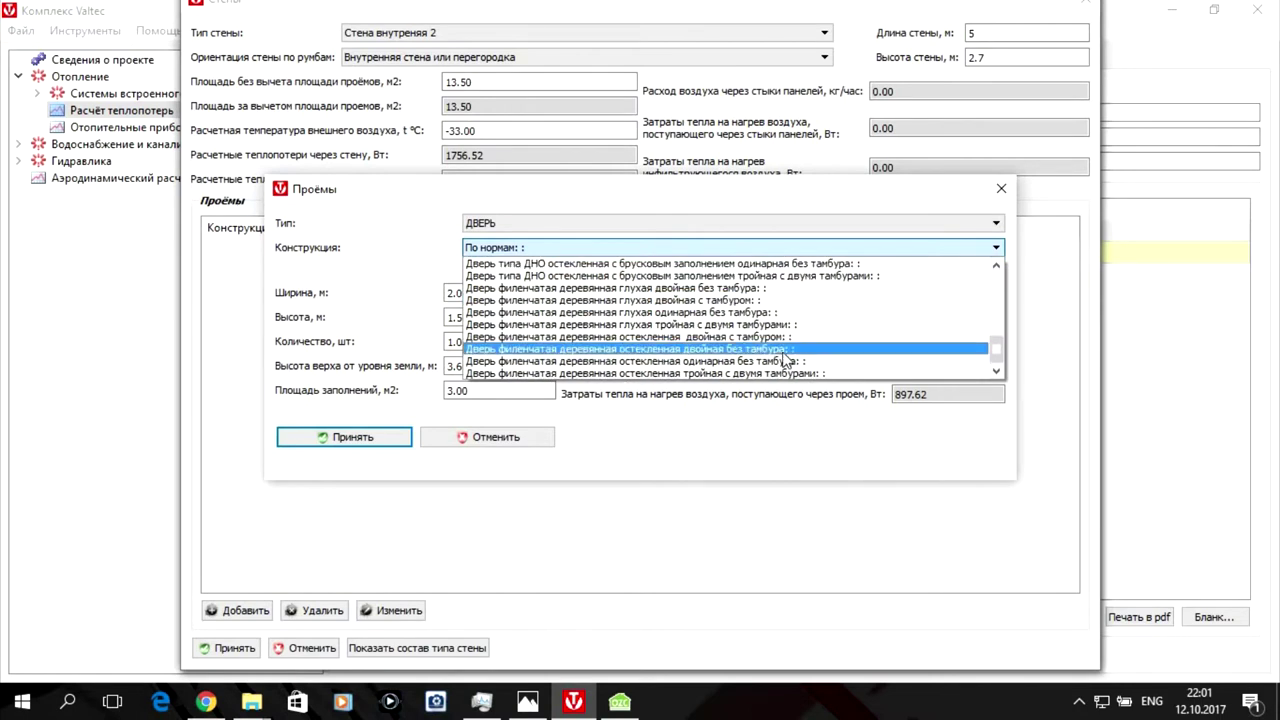
click(670, 363)
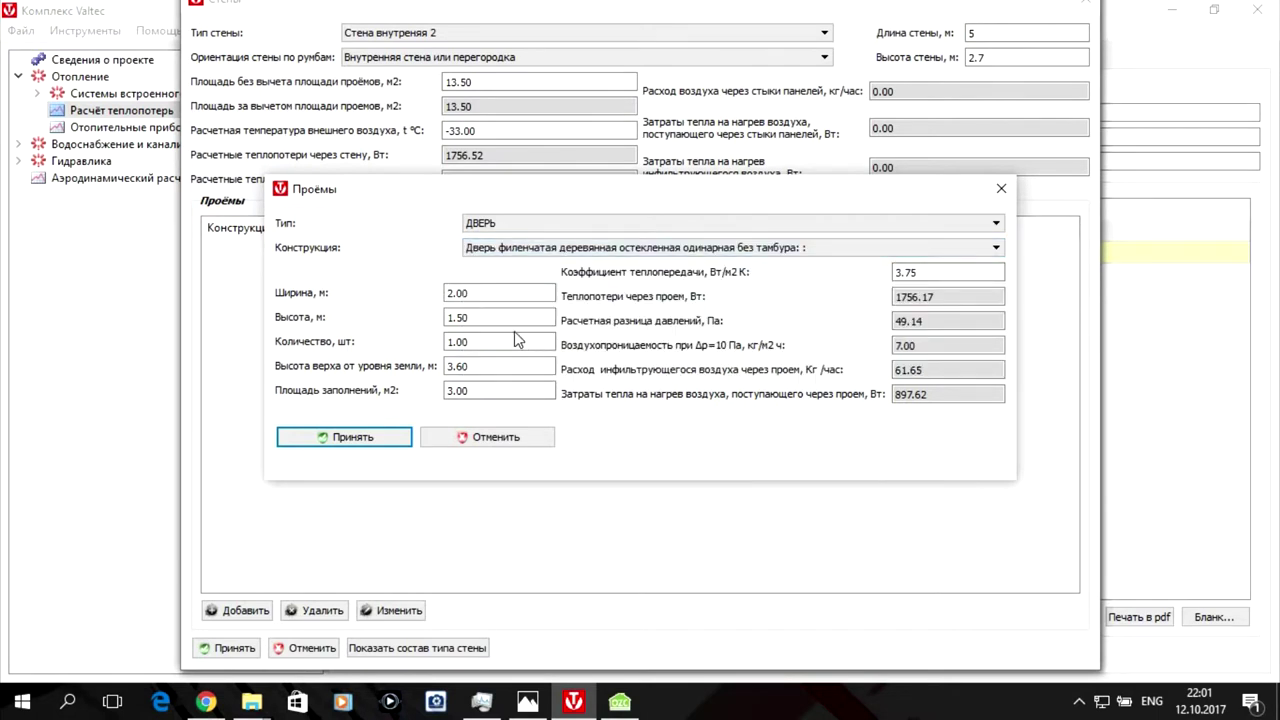
Look up the internal door's dimensions in Oventrop OZC, set the Valtec door opening to 0.8 m wide and 2 m high, and accept it.
click(448, 291)
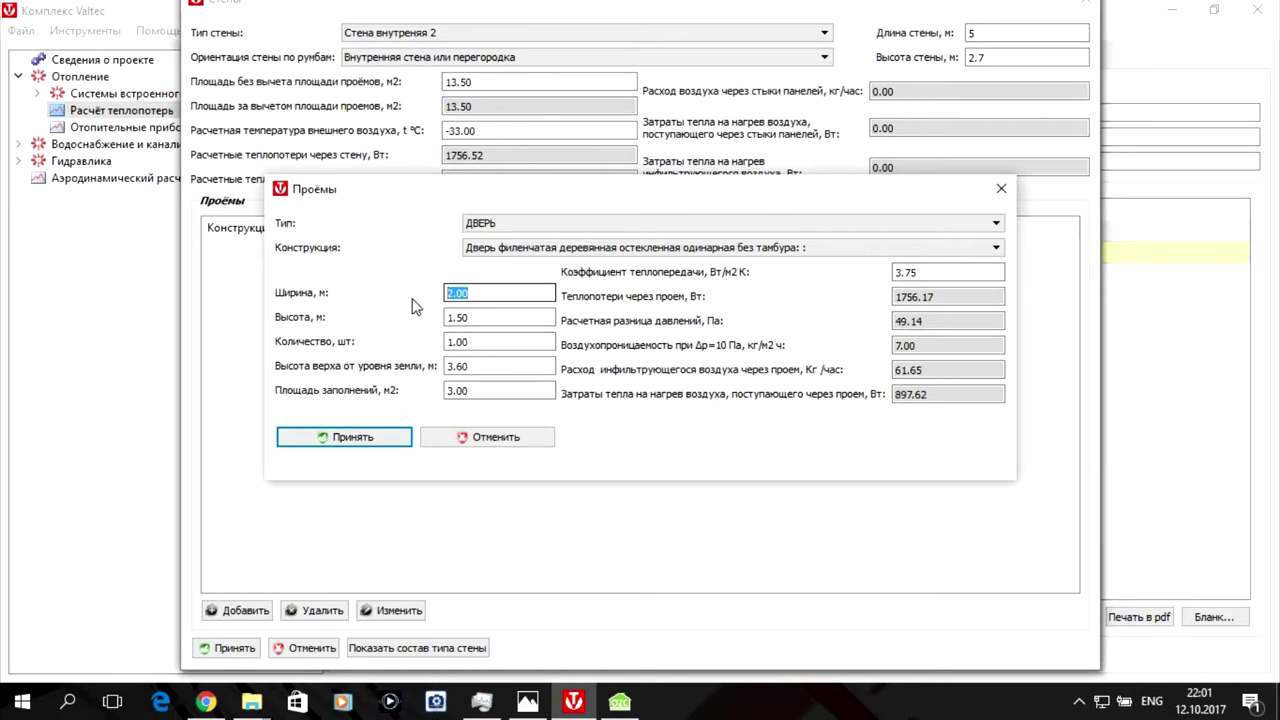
click(620, 701)
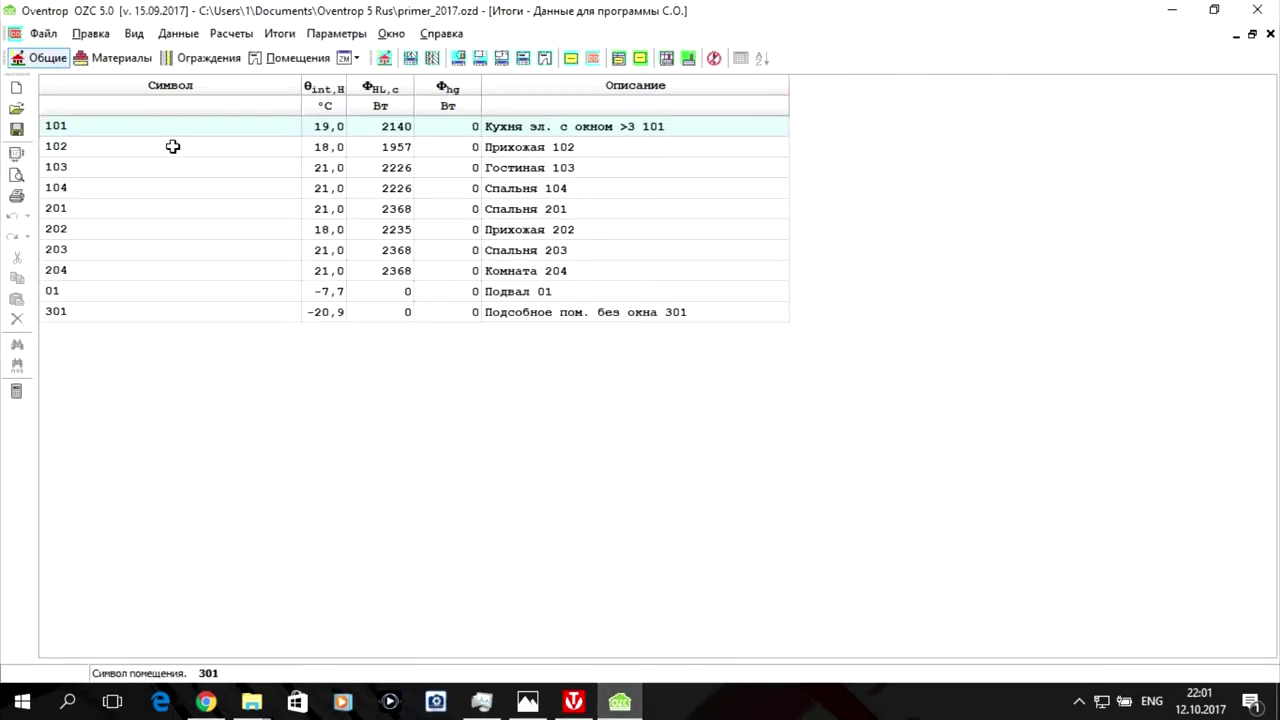
click(193, 62)
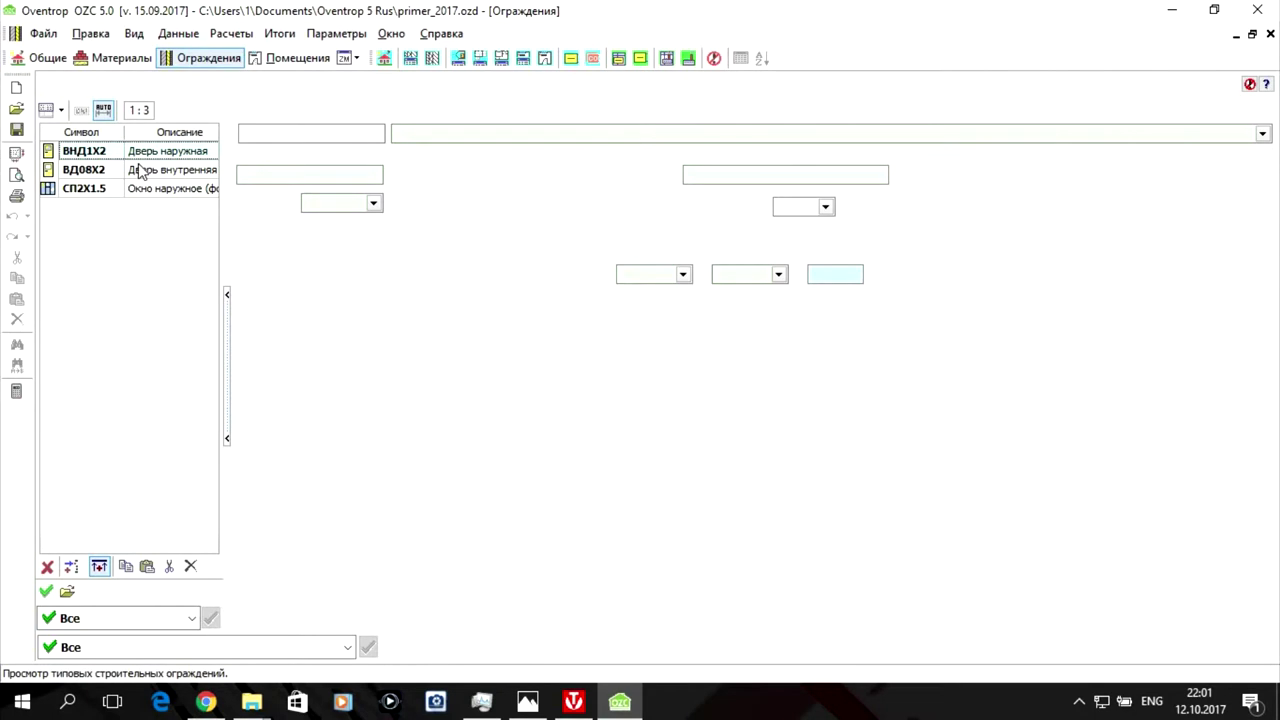
click(193, 171)
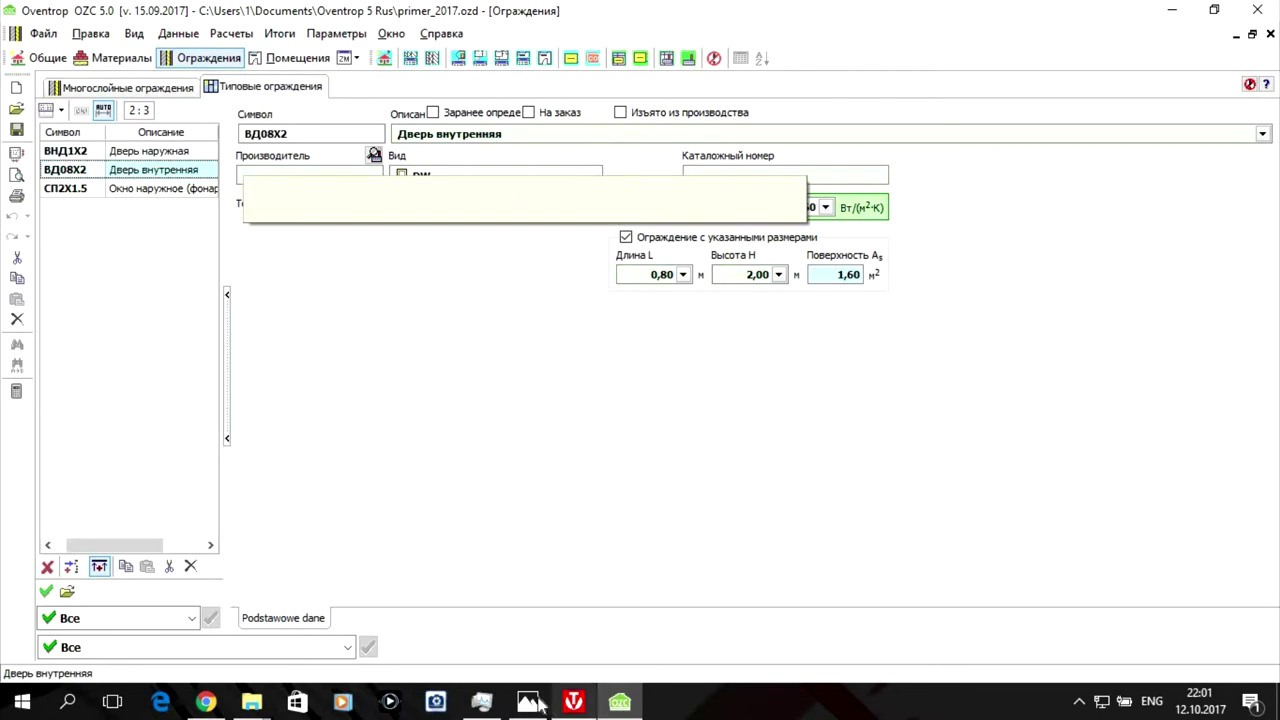
click(585, 704)
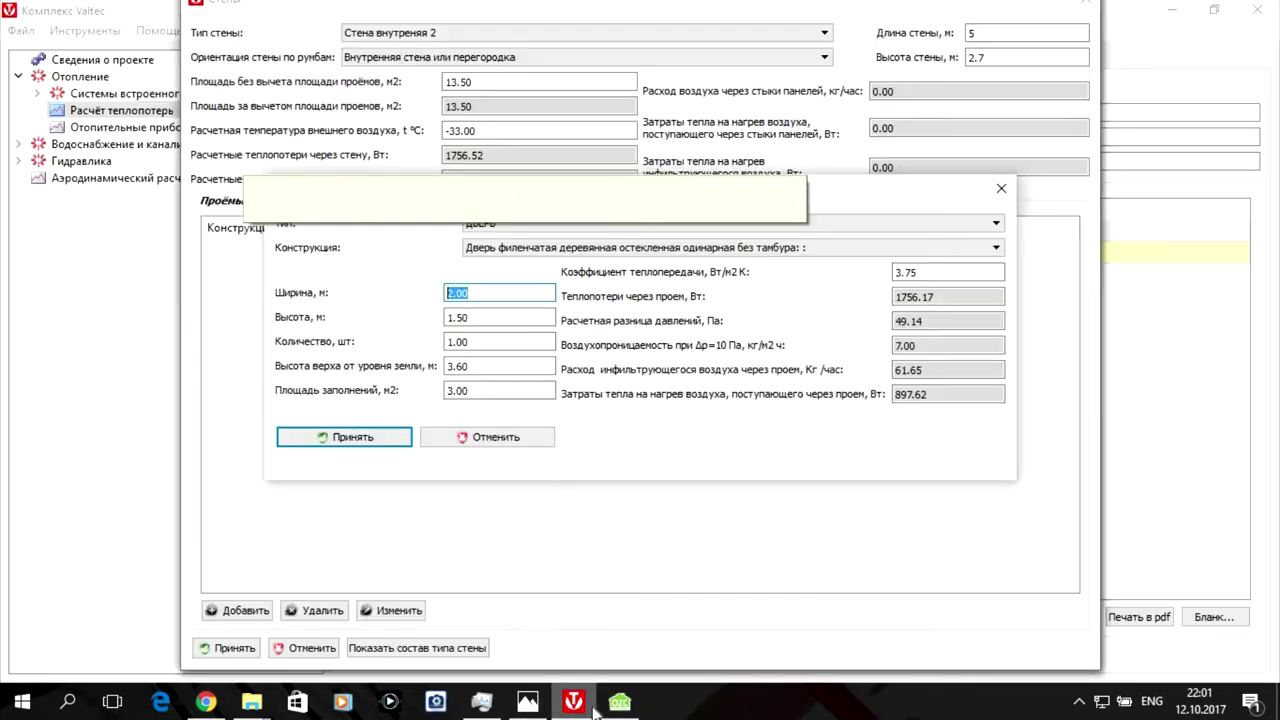
drag(481, 290, 401, 324)
text(0.8)
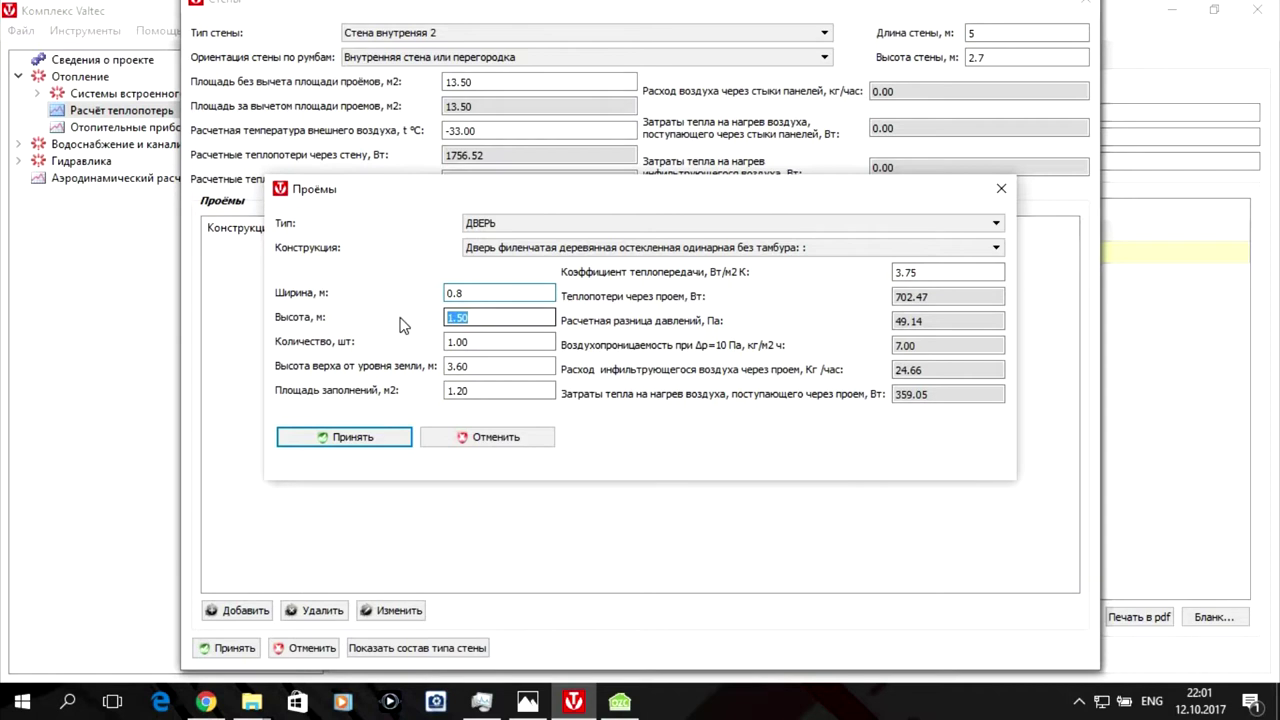
text(2)
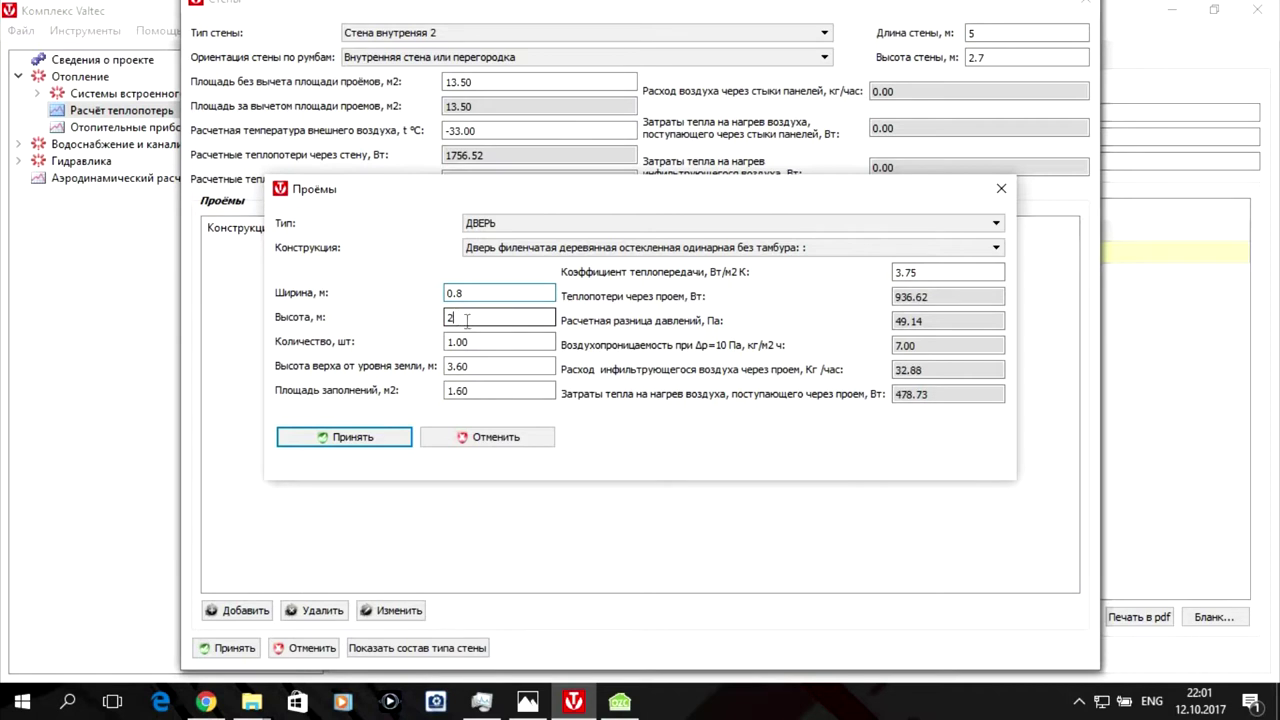
click(384, 438)
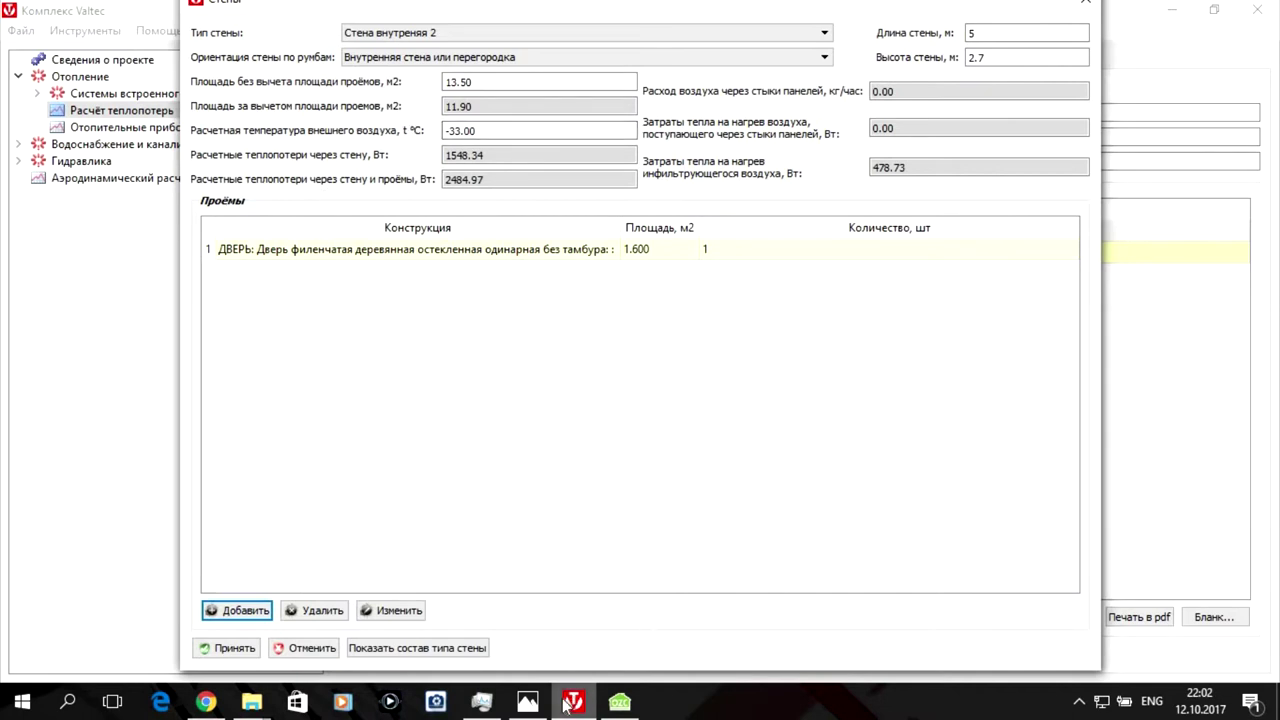
Check the adjacent room on the floor plan, set the wall's design outside air temperature to 18 °C, and accept the wall.
click(527, 702)
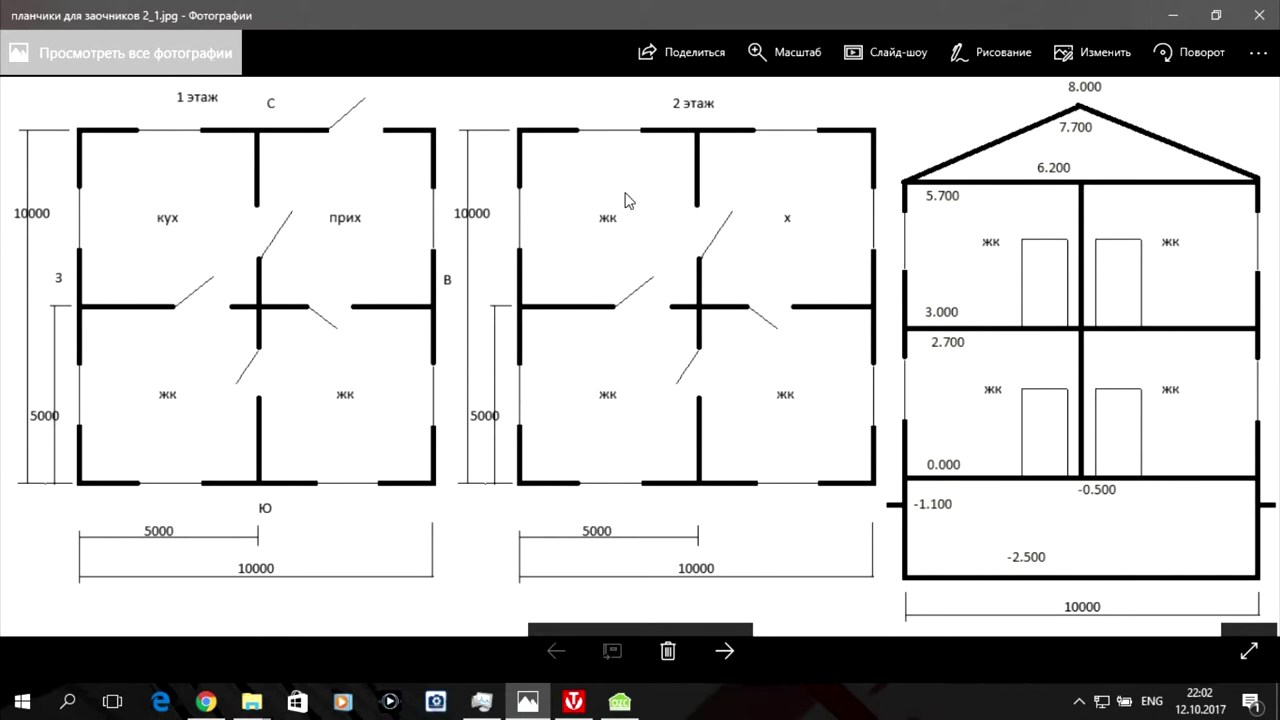
click(1174, 15)
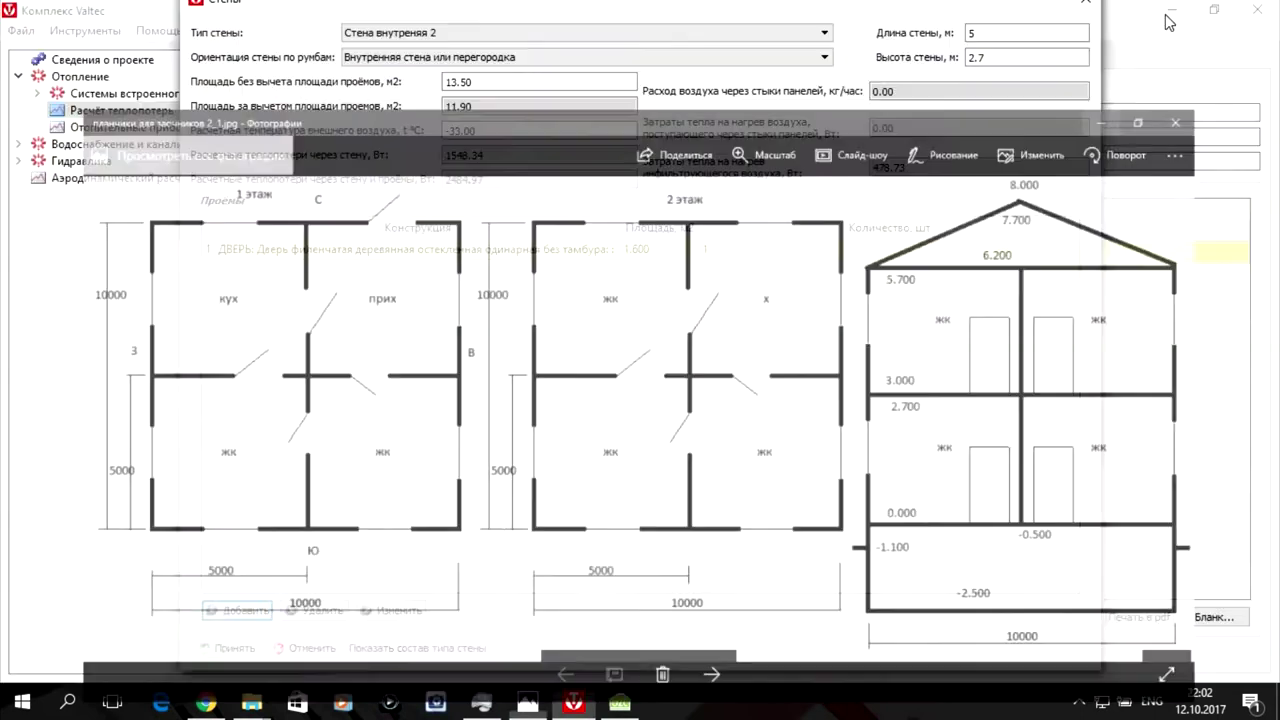
click(523, 130)
key(ctrl+a)
text(18)
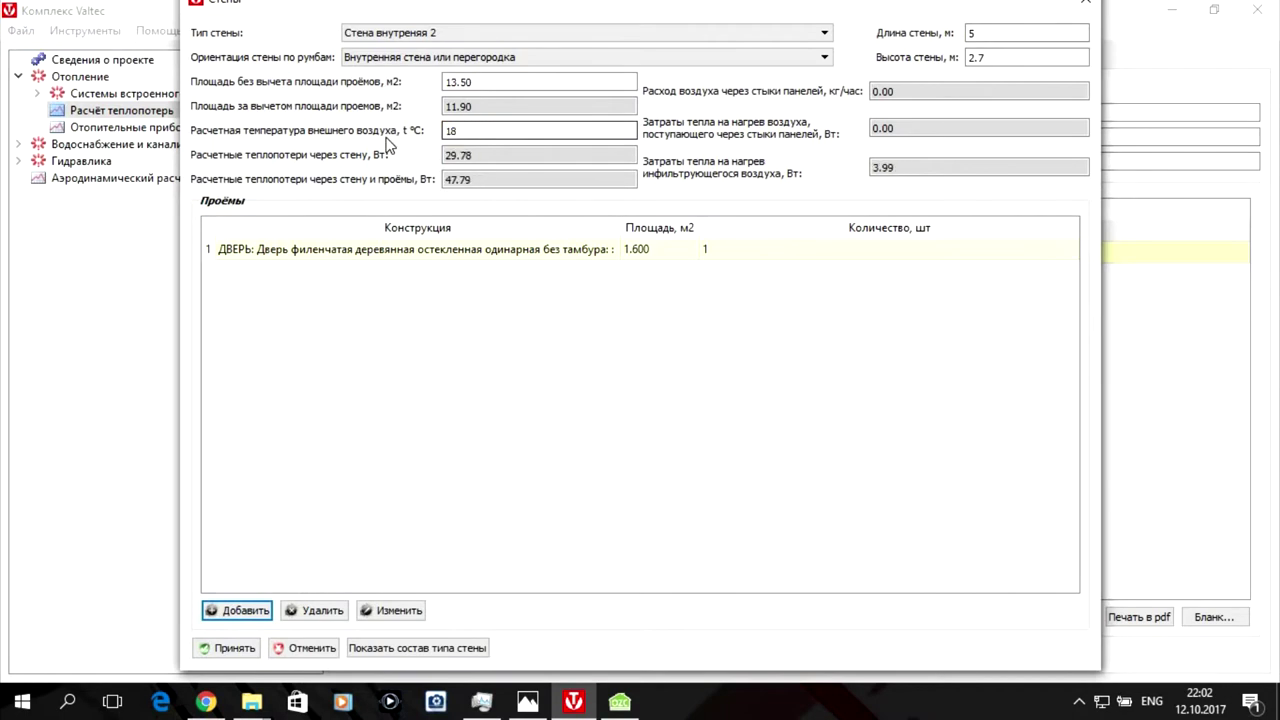
click(229, 648)
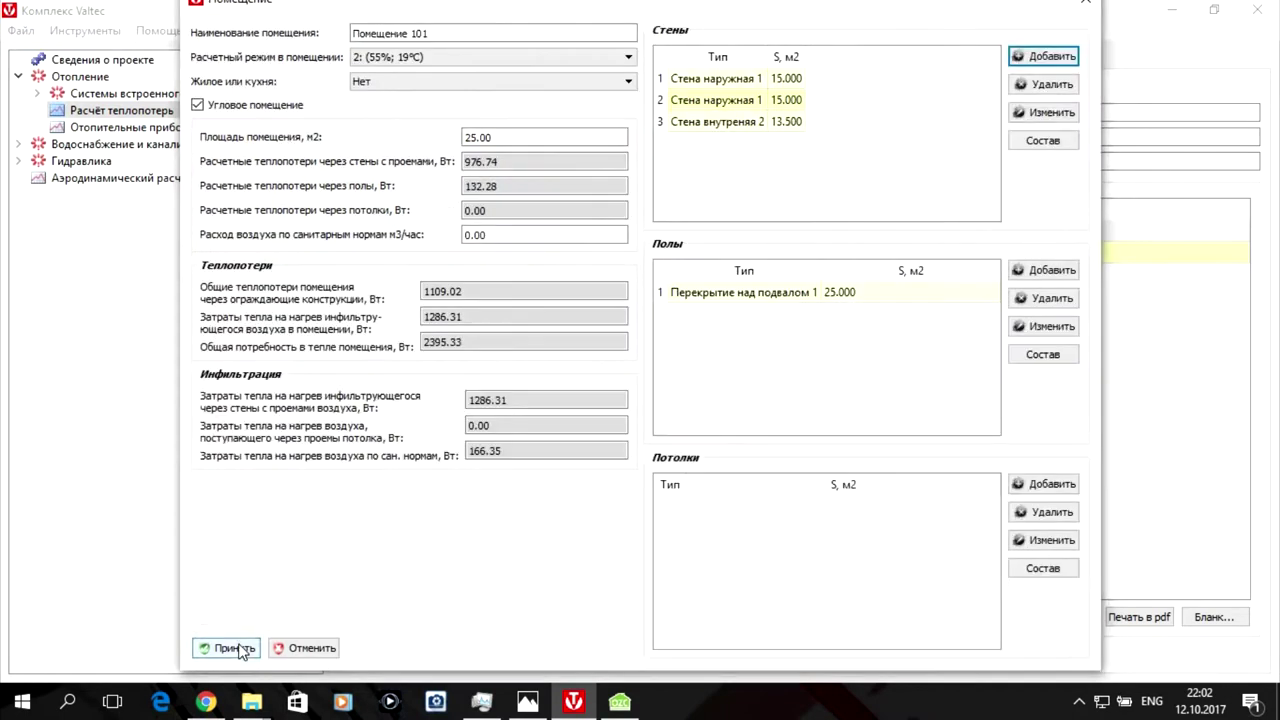
Add another wall to room 101 with type "Стена внутреняя 2" and orientation "Внутренняя стена или перегородка".
click(1054, 57)
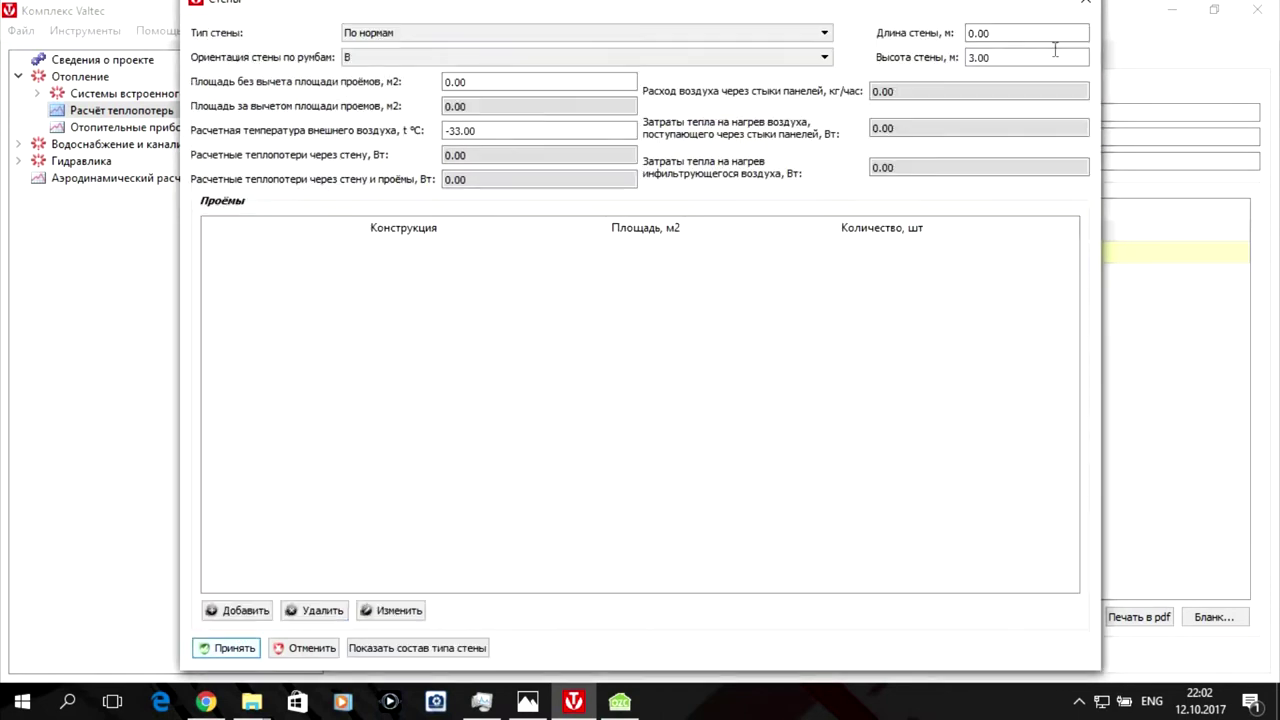
click(464, 36)
click(466, 62)
click(466, 58)
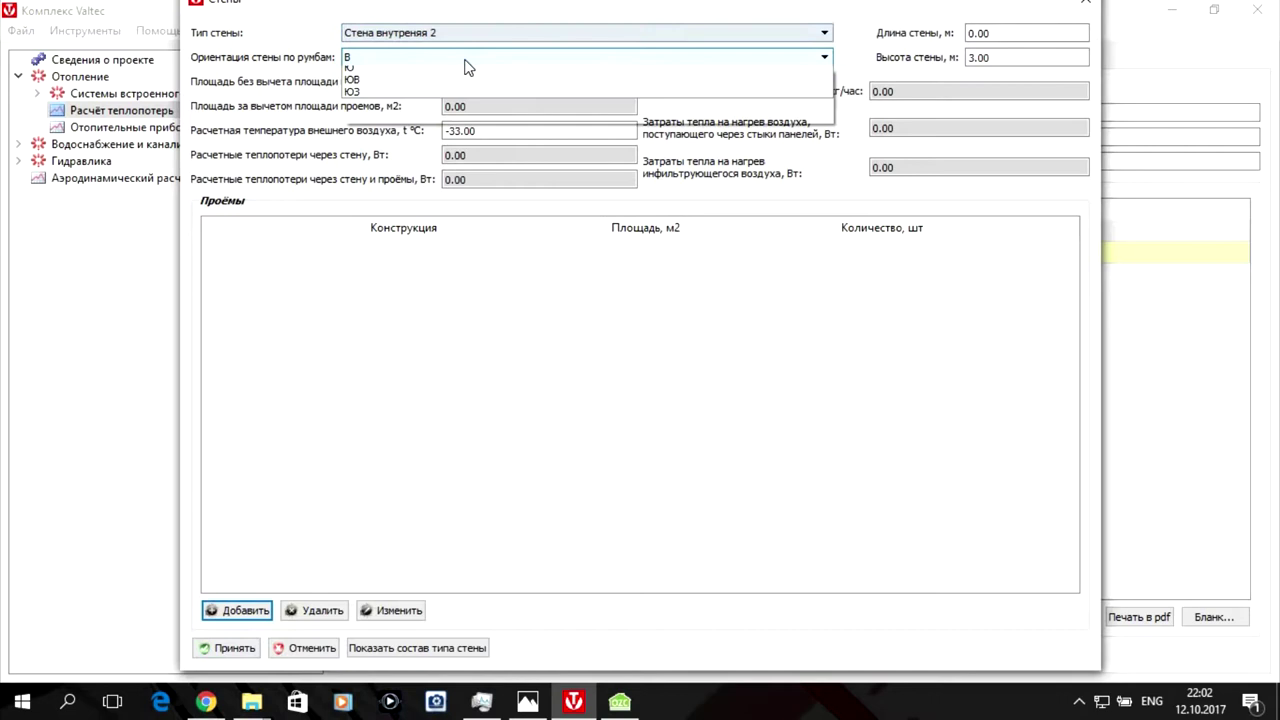
click(467, 87)
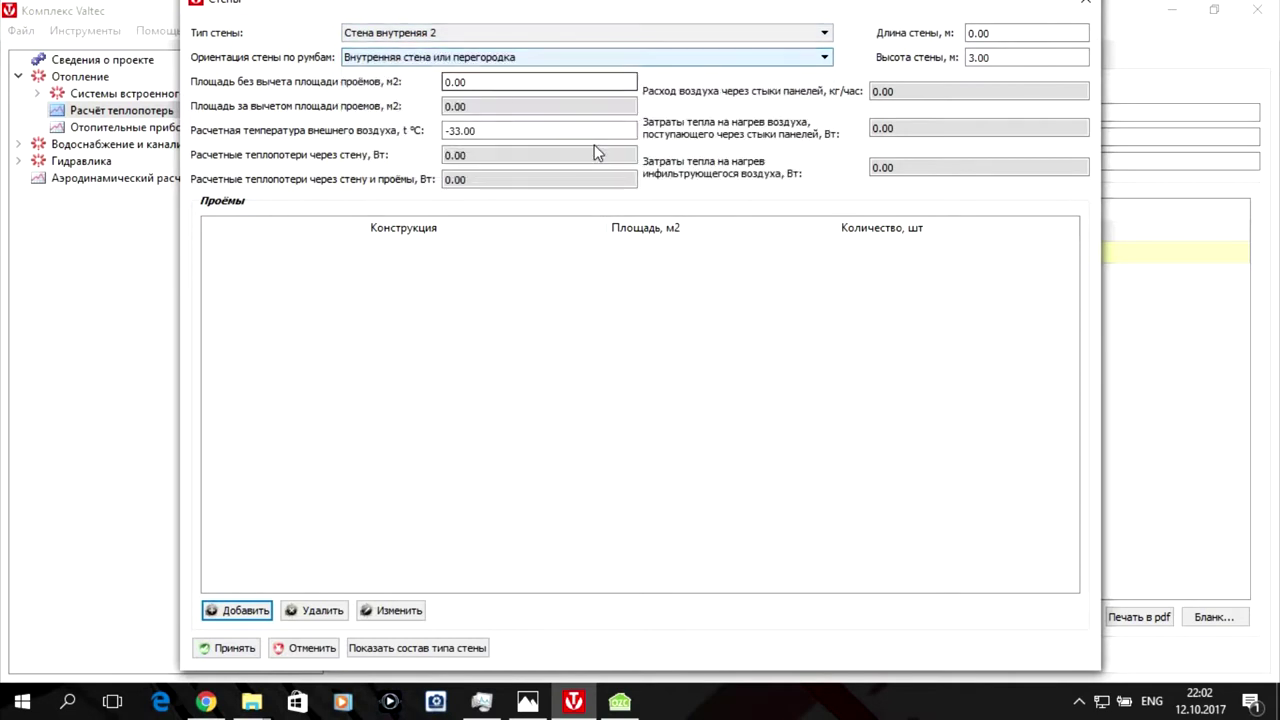
Set the length of room 101's second internal wall to 5 m and its height to 2.7 m.
click(990, 33)
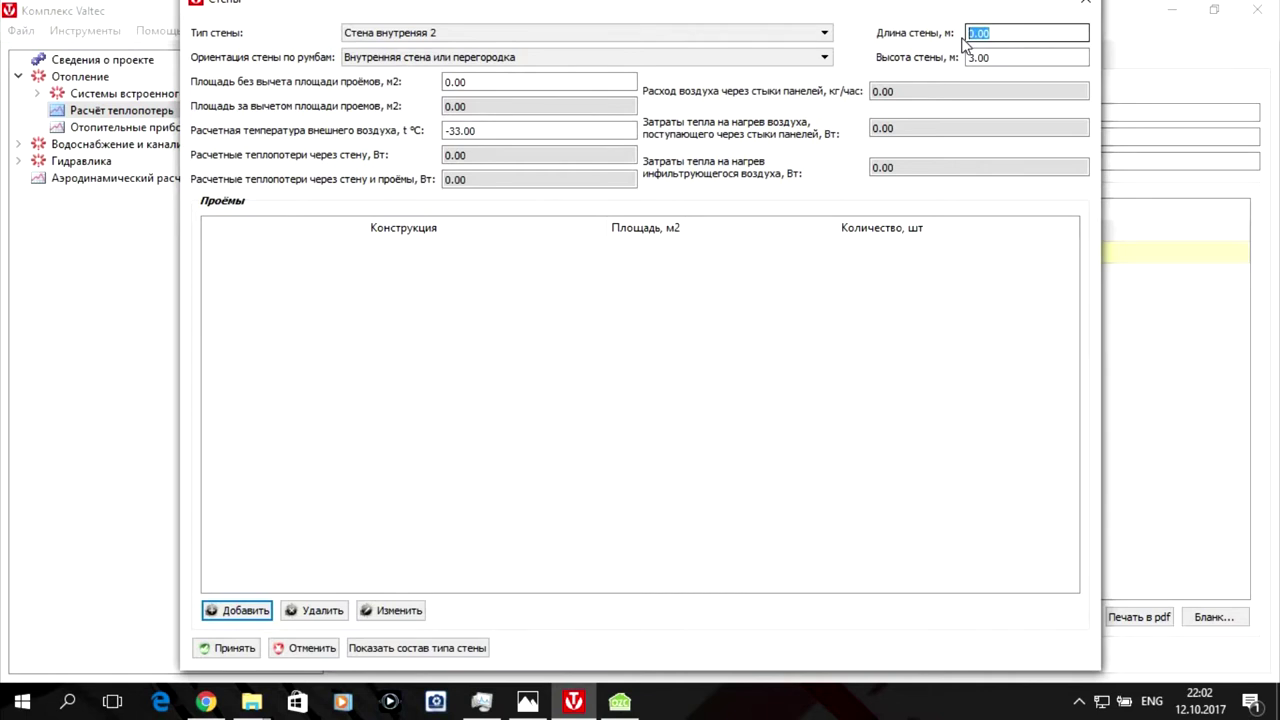
text(5)
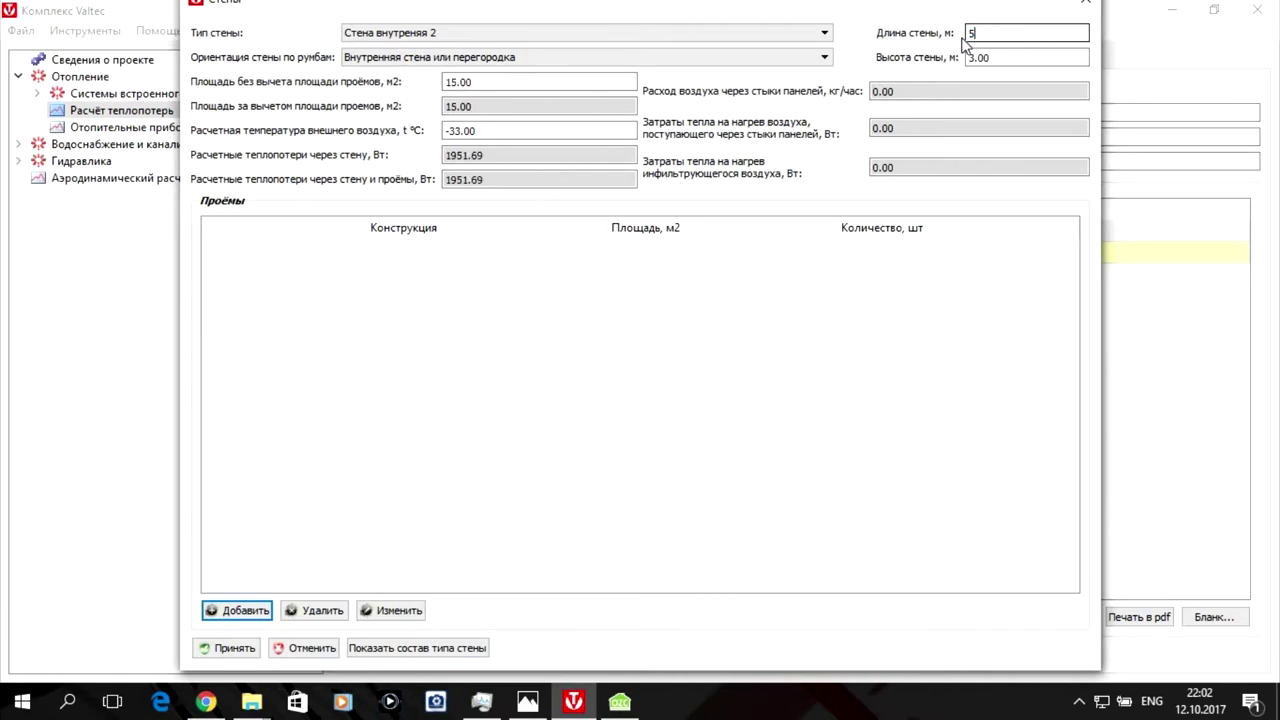
click(985, 57)
text(2.7)
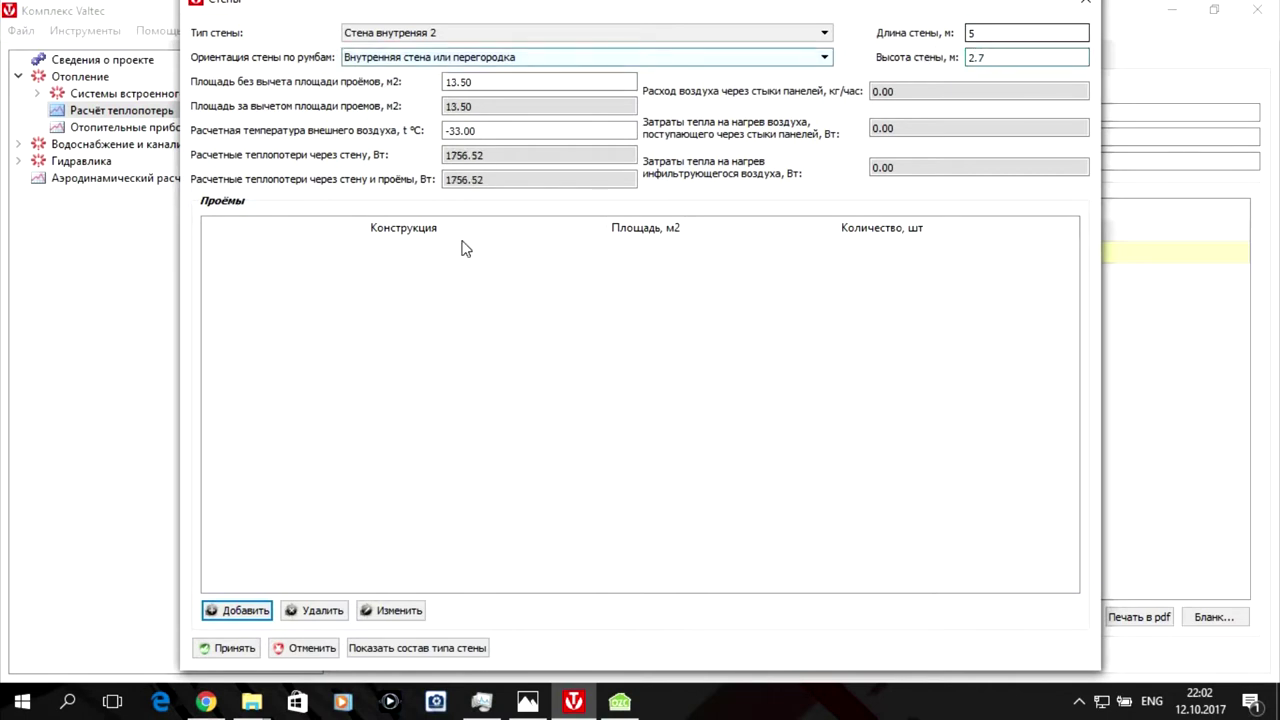
Add an opening of type "ДВЕРЬ" to this wall, with construction "Дверь филенчатая деревянная остекленная одинарная без тамбура".
click(231, 611)
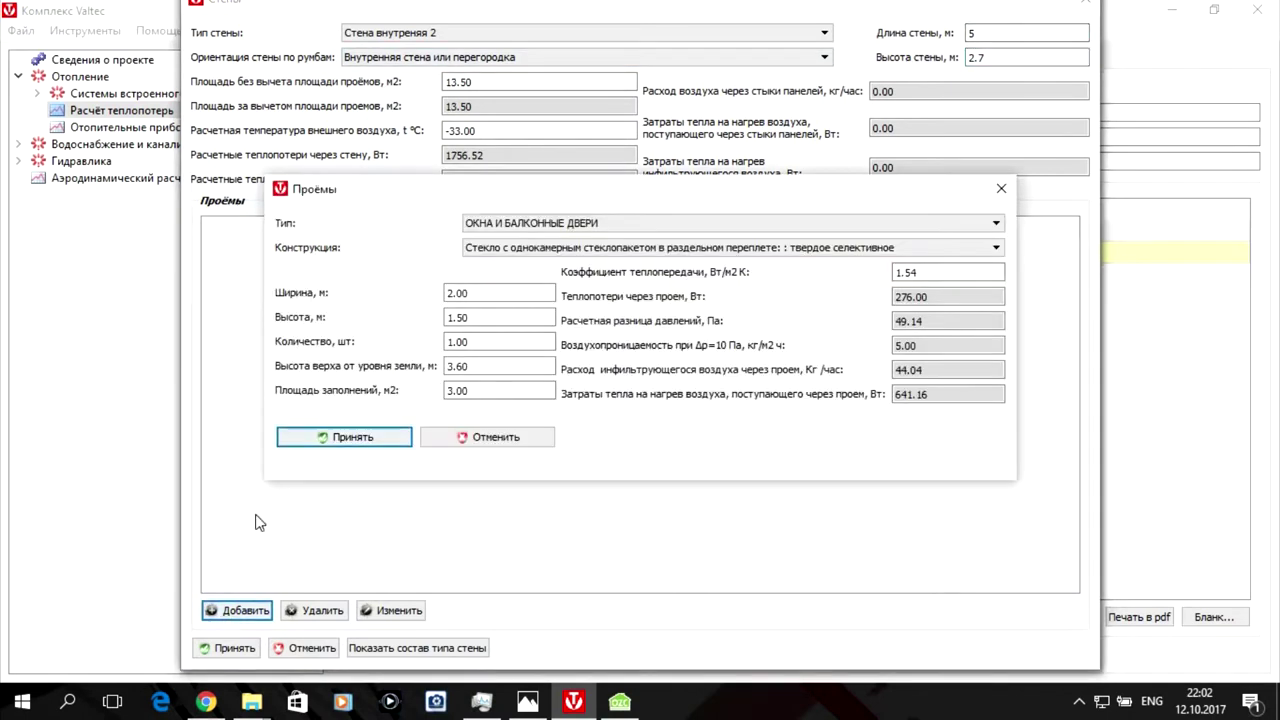
click(611, 227)
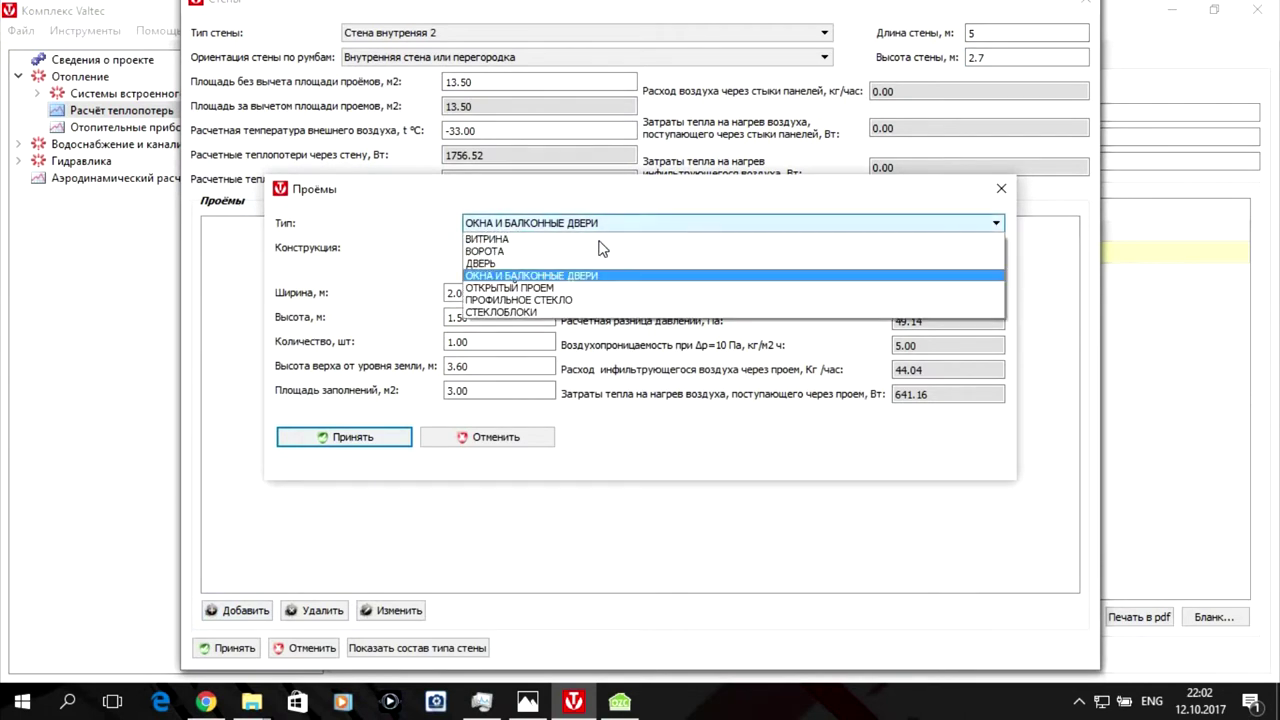
click(590, 259)
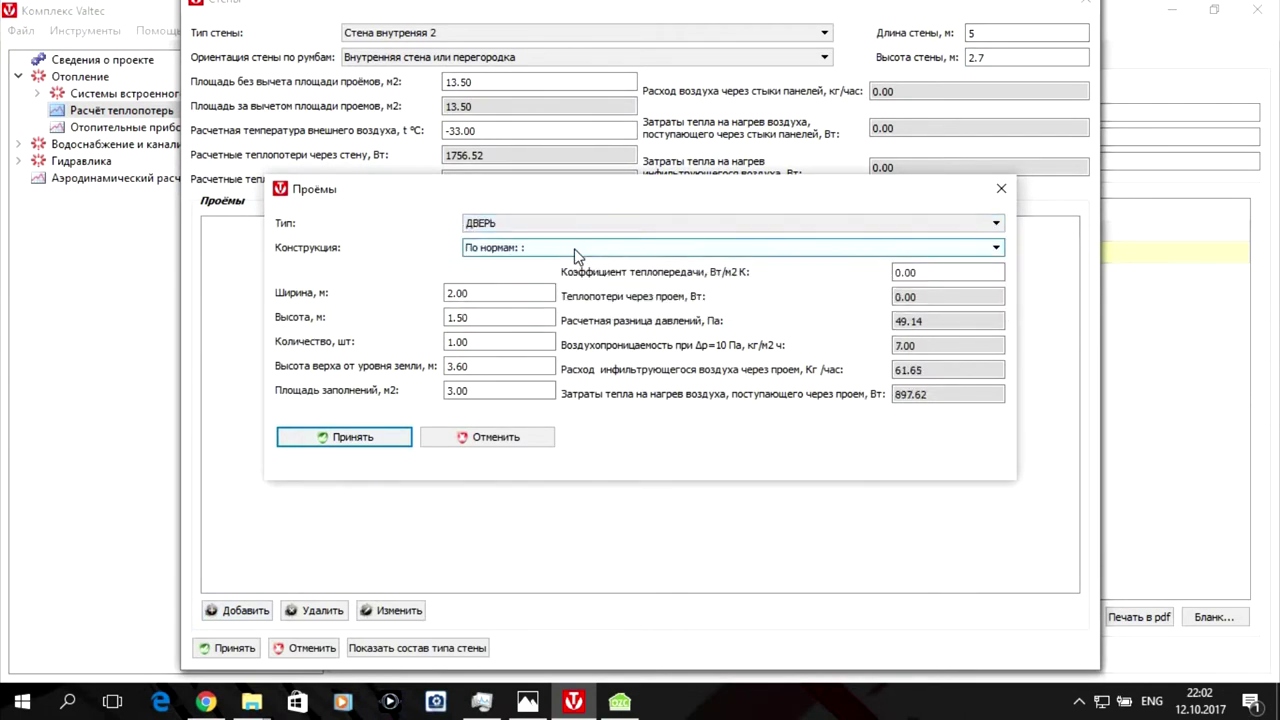
click(574, 248)
scroll(660, 355, down, 5)
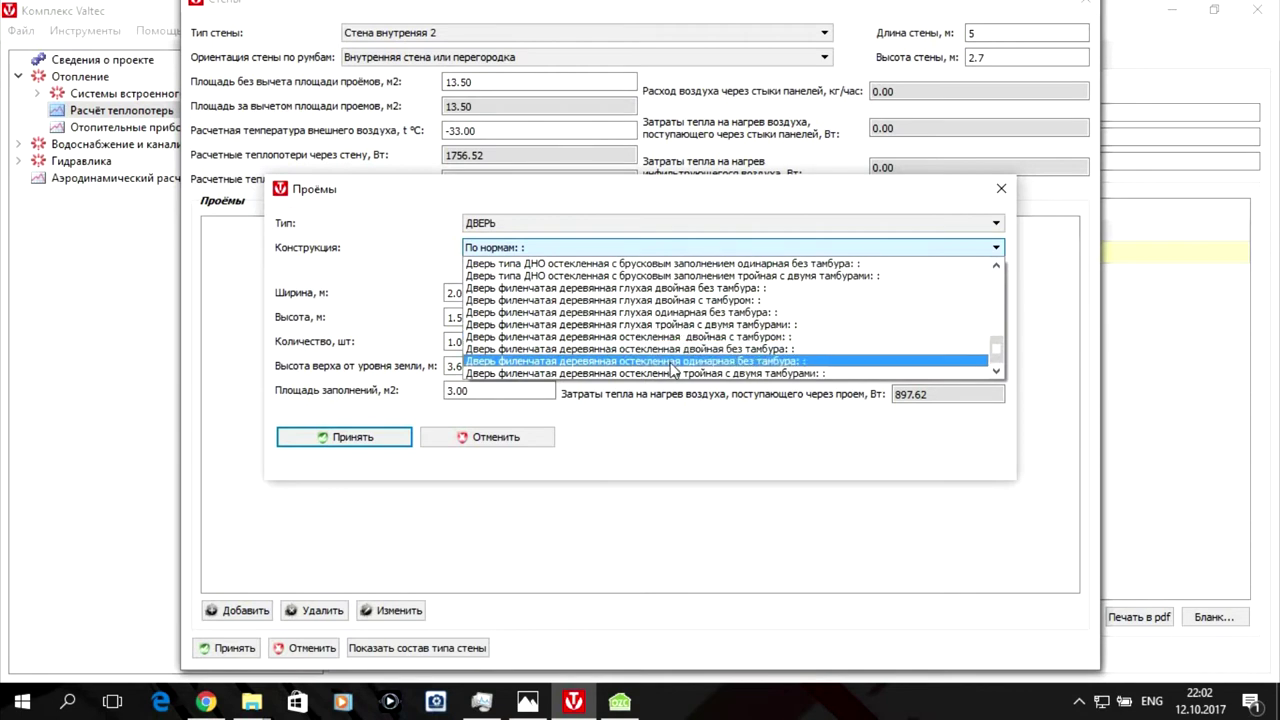
click(662, 361)
Set the door opening to 0.8 m wide and 2 m high, and accept it.
drag(478, 297, 380, 280)
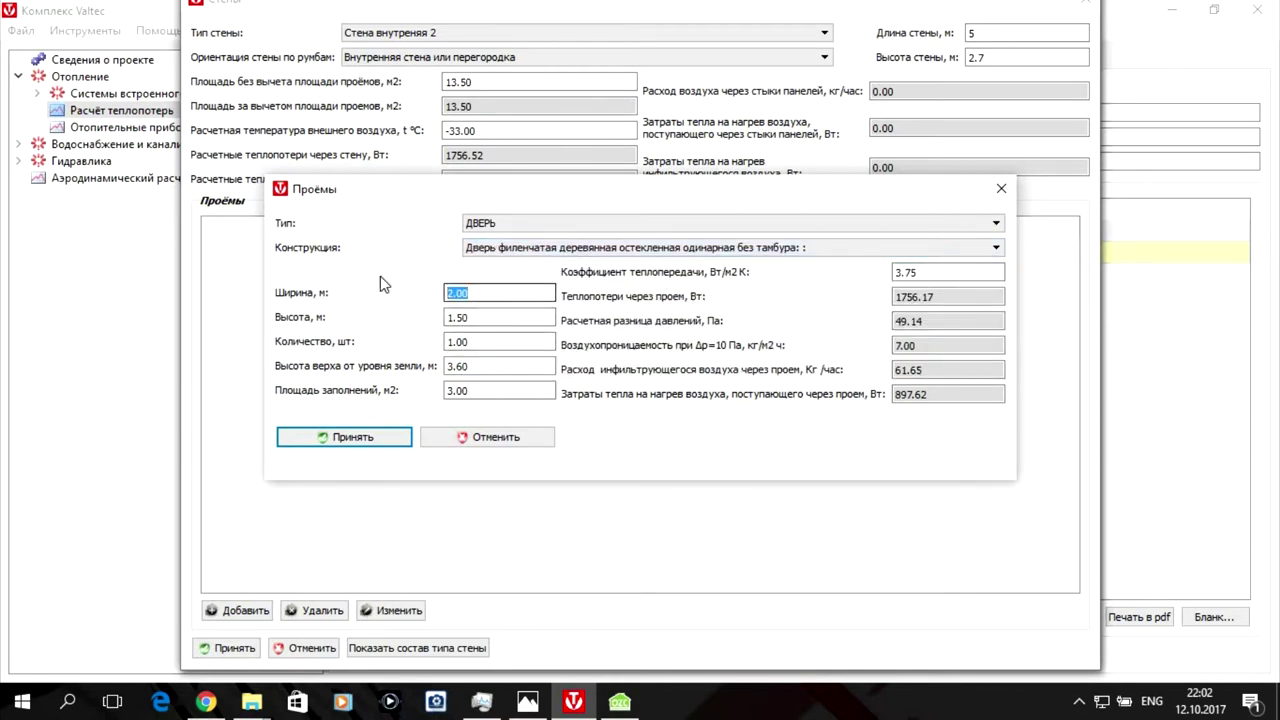
text(0.8)
drag(484, 317, 406, 310)
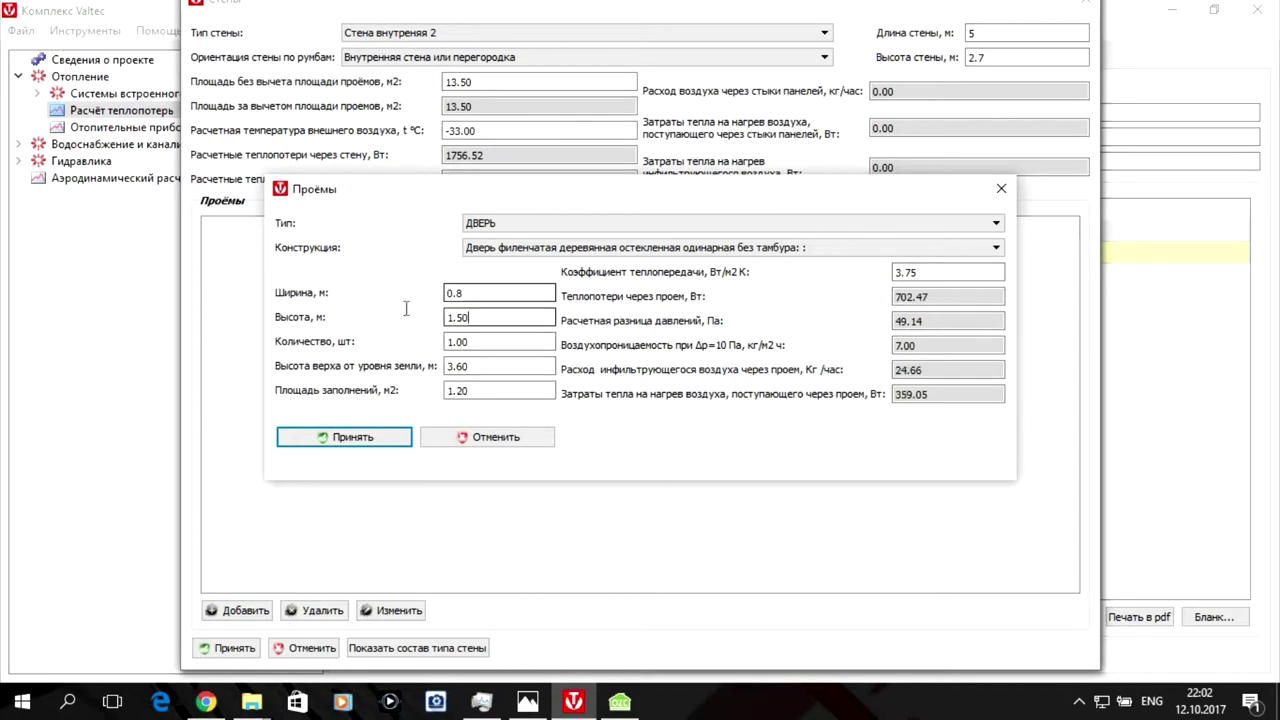
text(2)
click(350, 436)
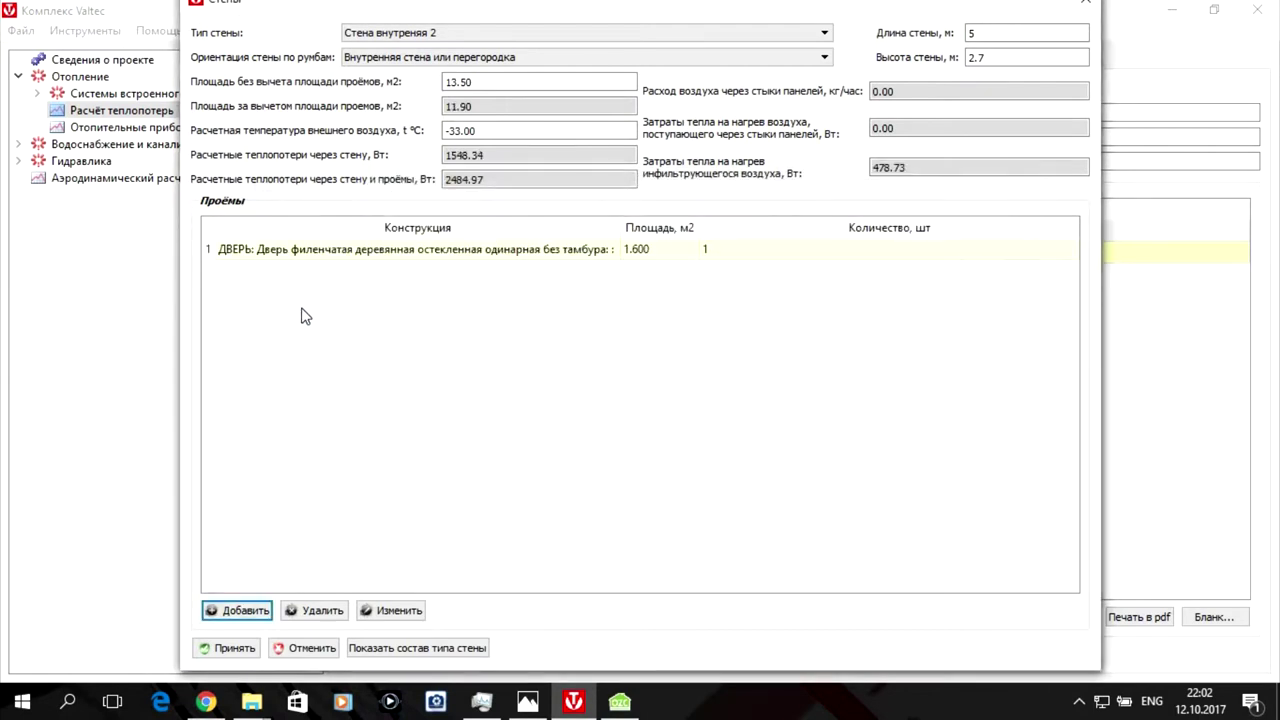
Set the wall's design outside air temperature to 21 °C, check the adjacent room on the floor plan image, and accept the wall.
drag(490, 130, 408, 127)
text(21)
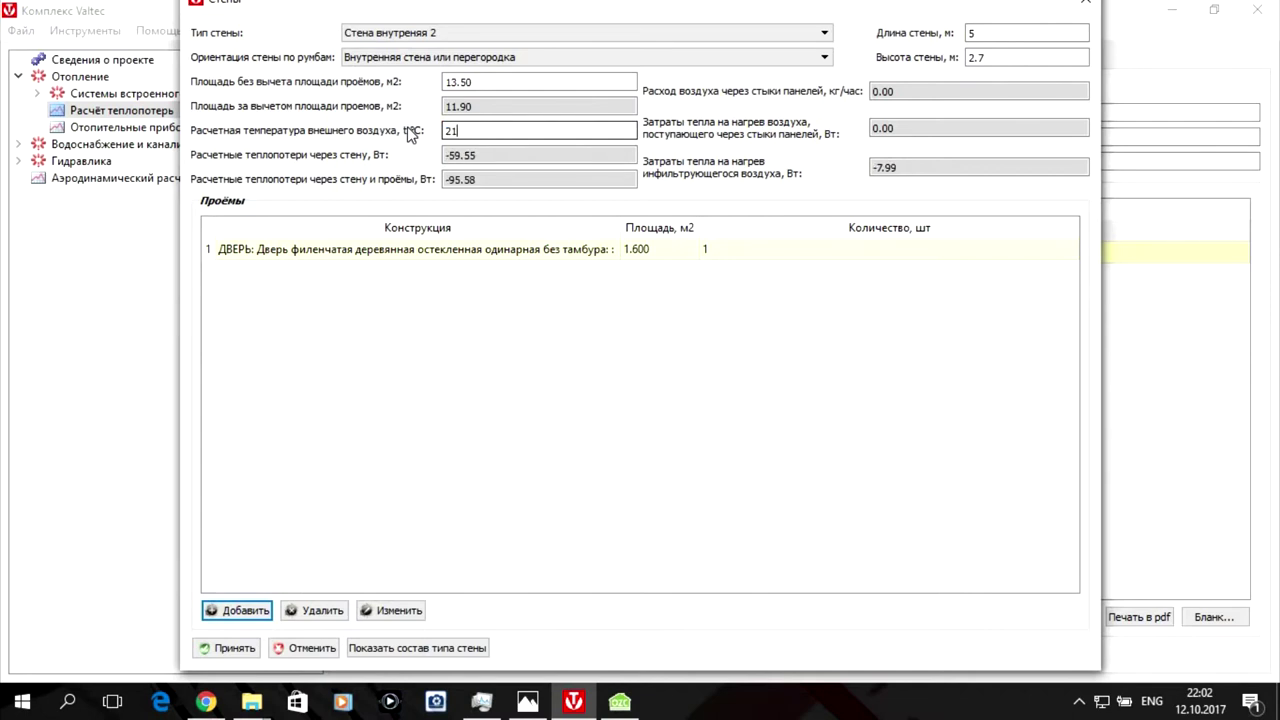
click(530, 702)
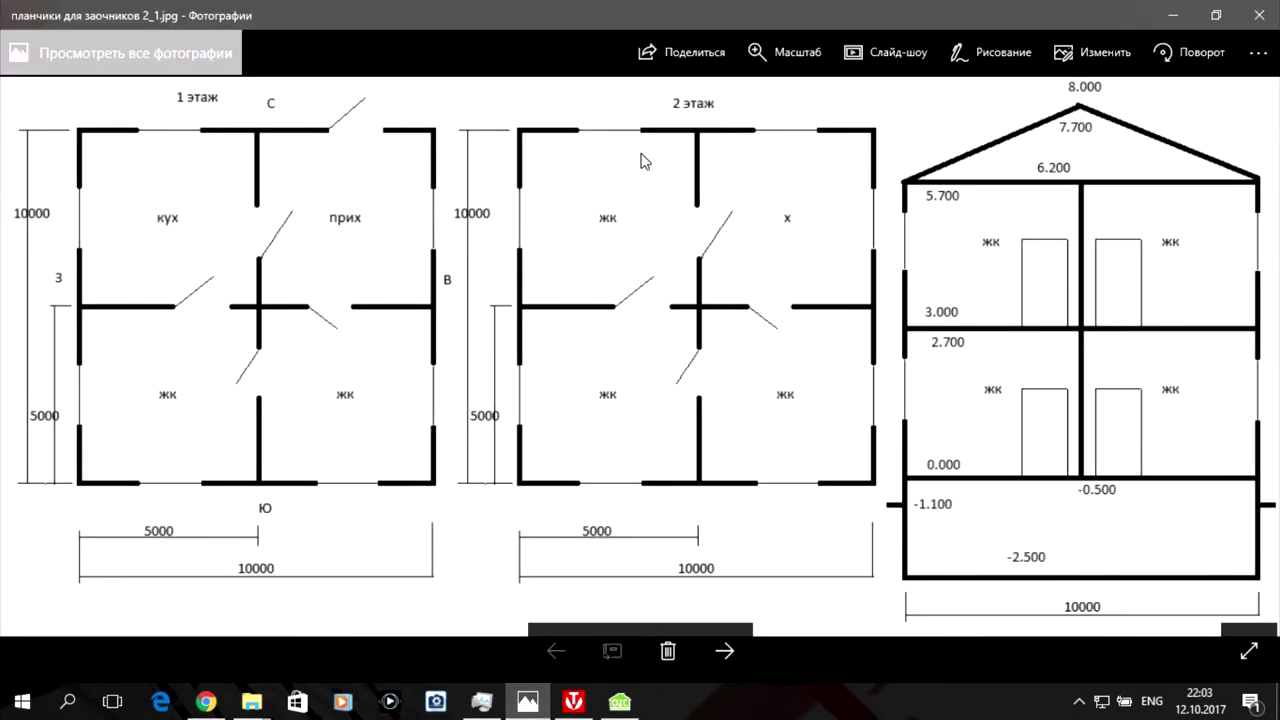
click(1177, 16)
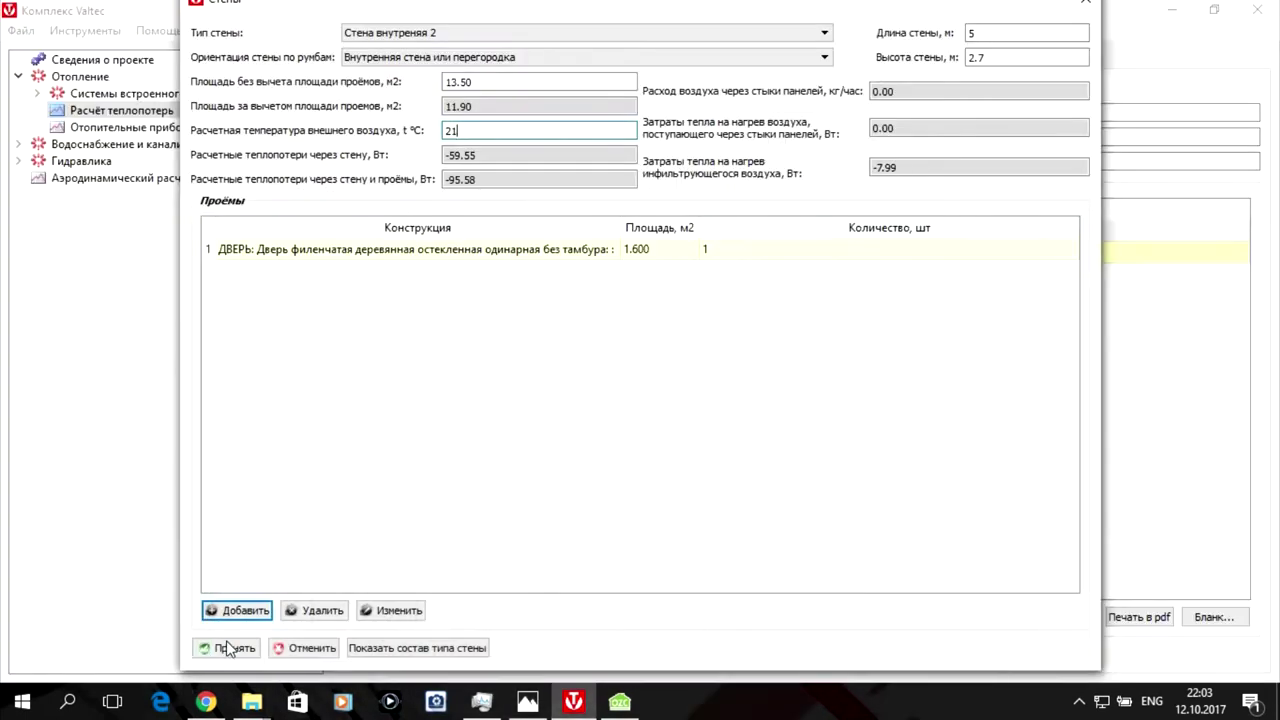
click(228, 650)
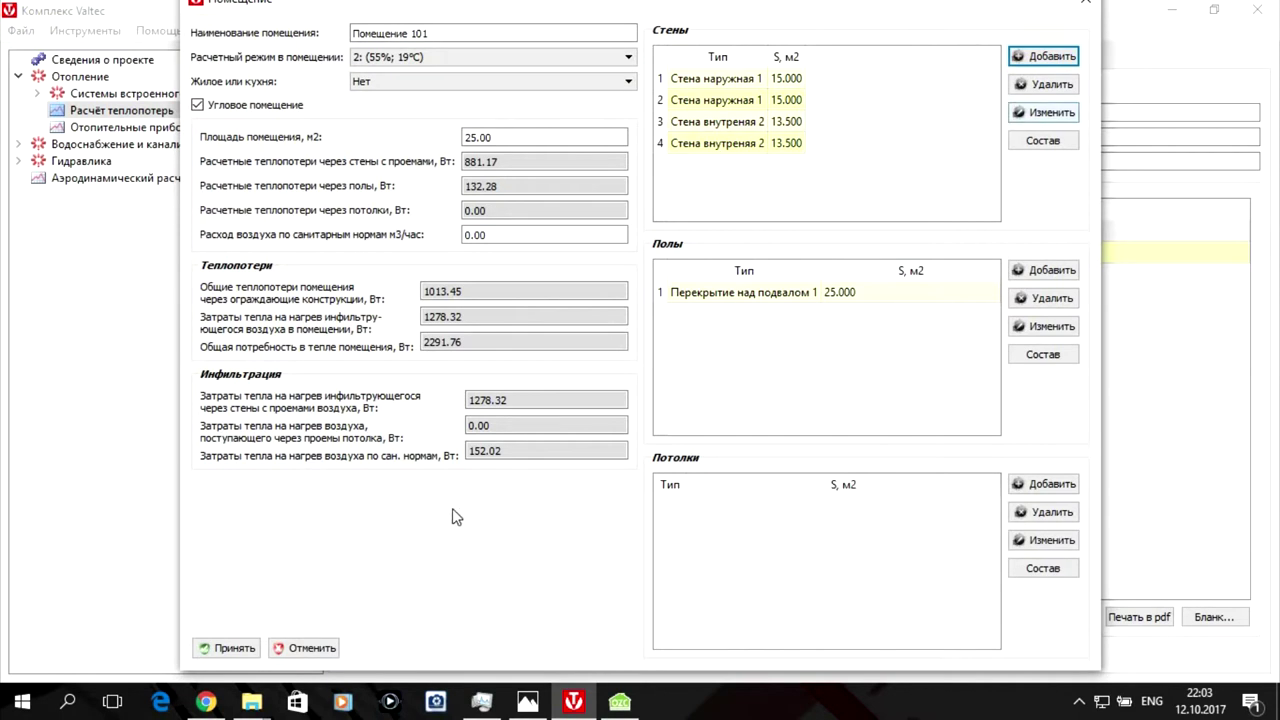
Accept room 101, and add to room 102 a wall of type "Стена внутреняя 2" oriented as "Внутренняя стена или перегородка".
click(232, 648)
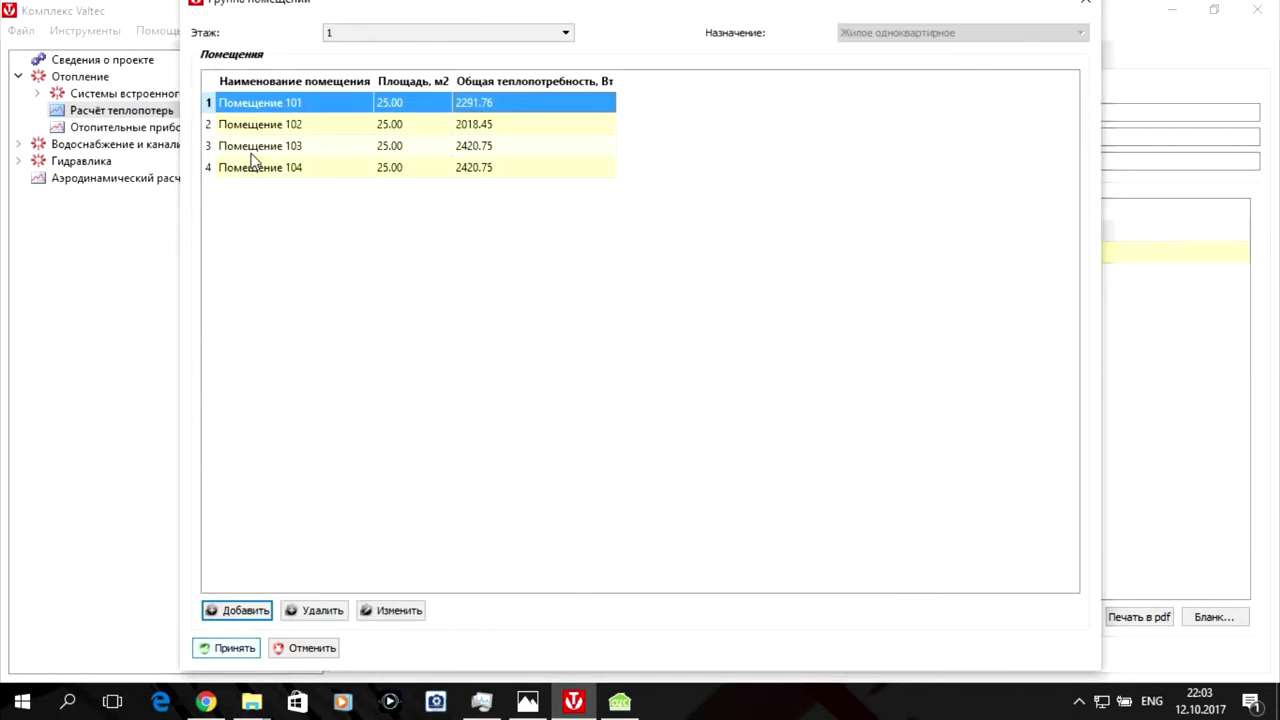
double_click(454, 130)
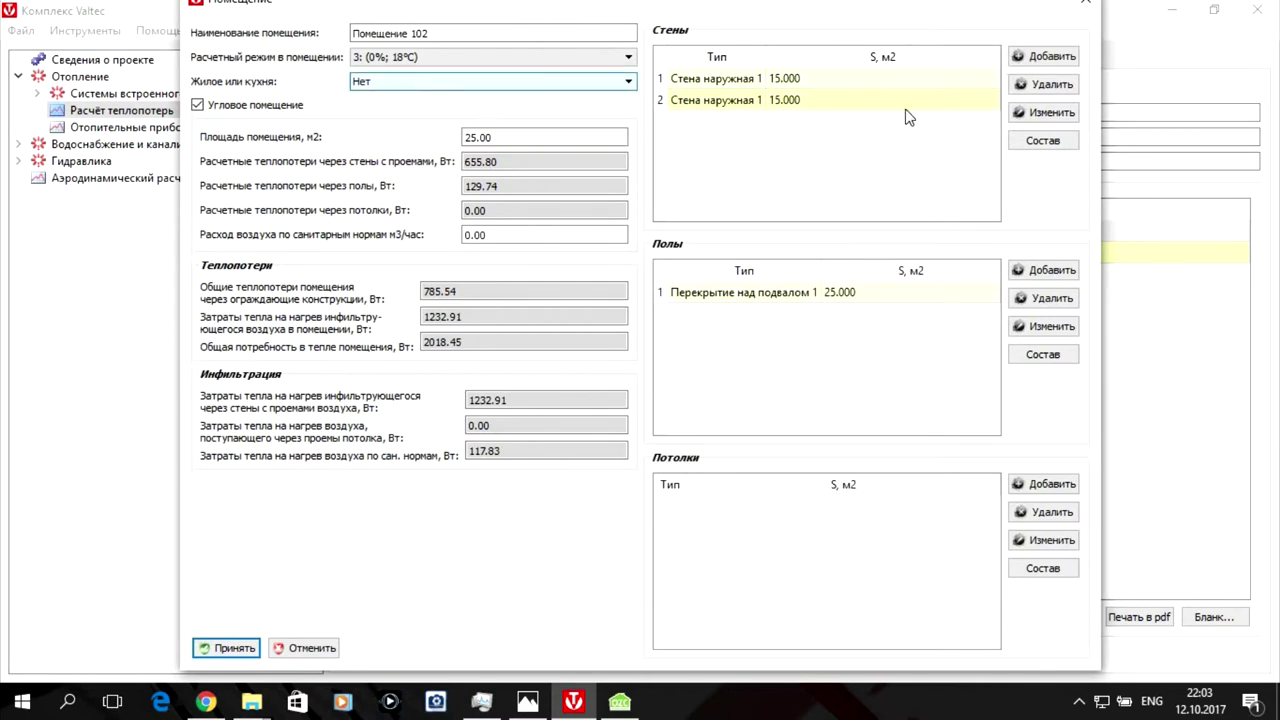
click(1042, 60)
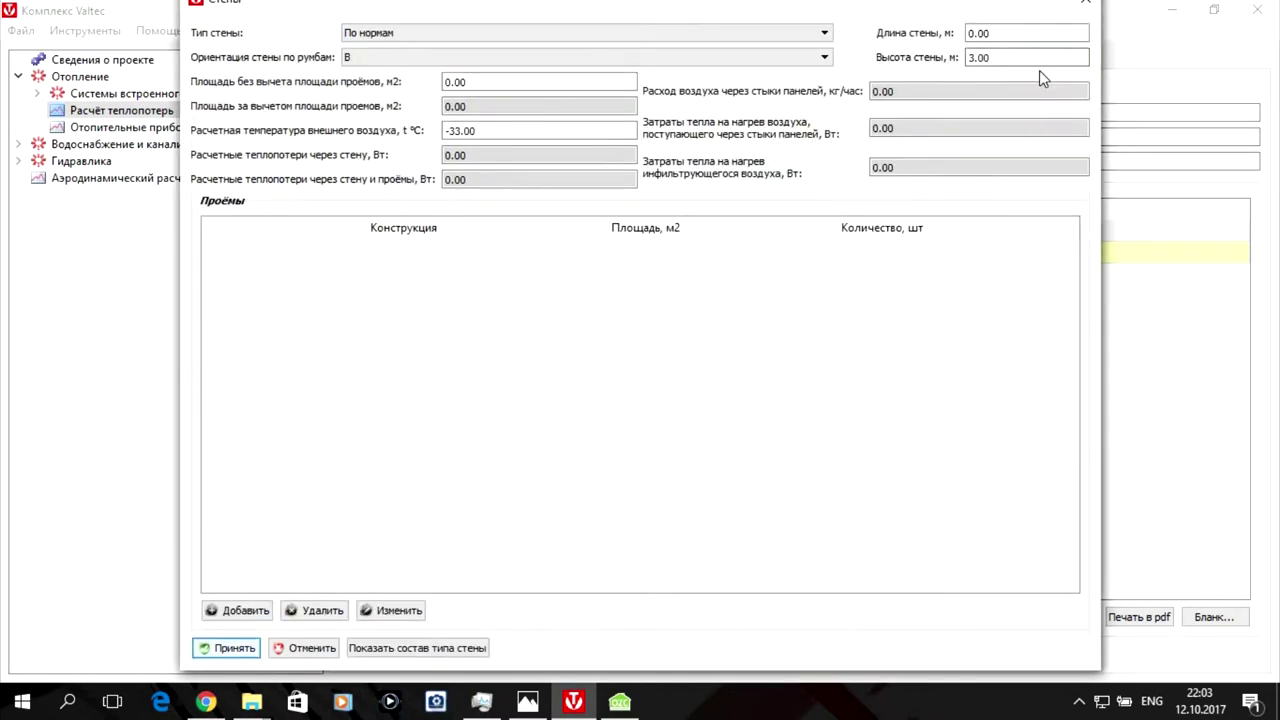
click(464, 33)
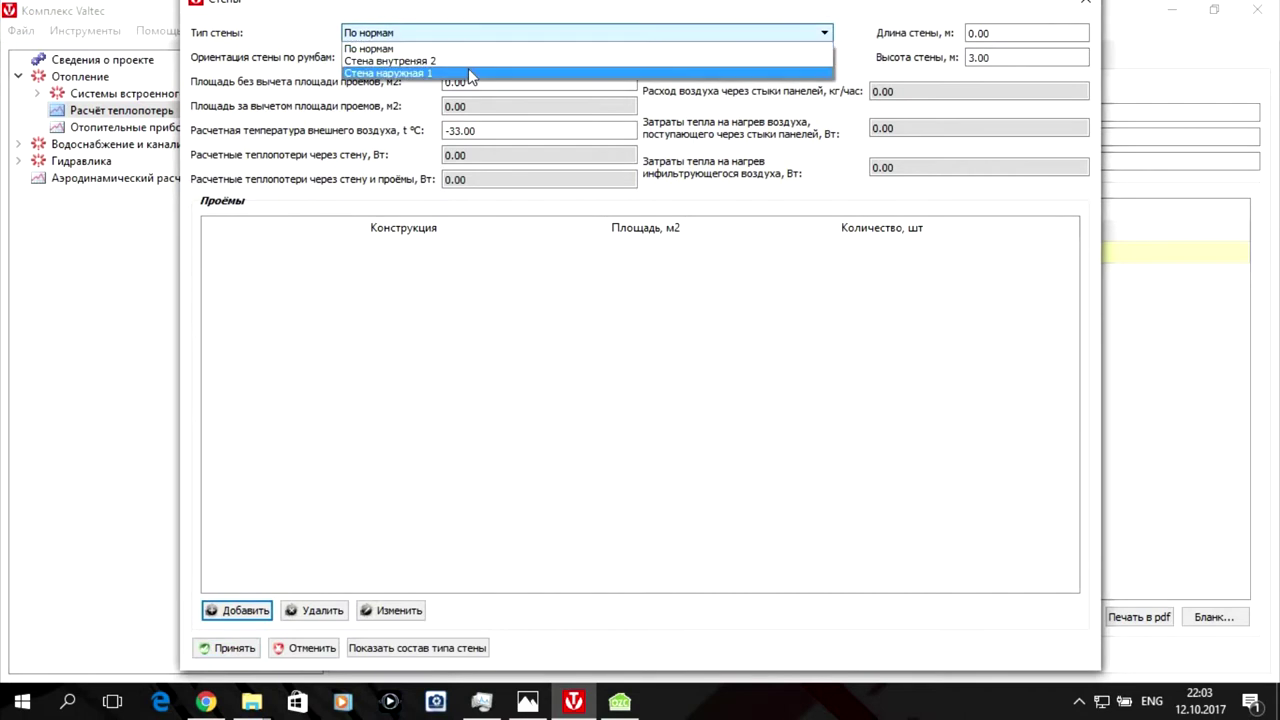
click(468, 73)
click(460, 37)
click(466, 61)
click(464, 57)
click(466, 84)
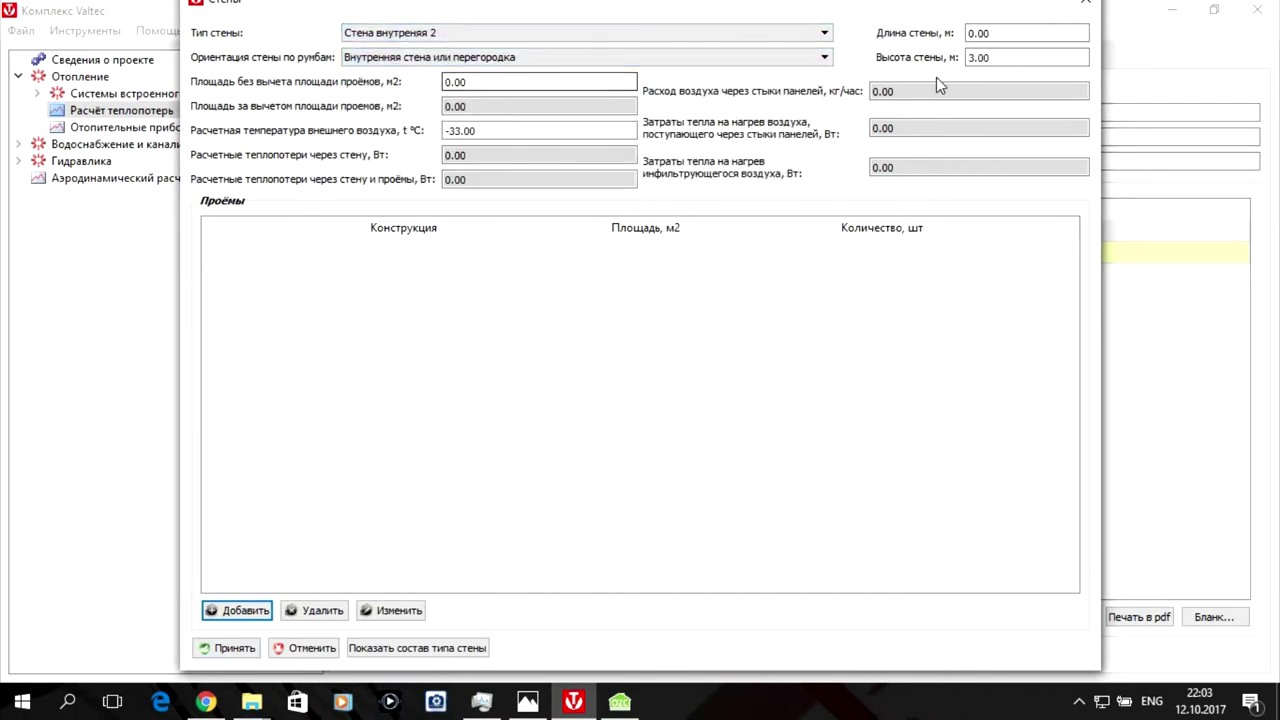
Set the length of room 102's first internal wall to 5 m and its height to 2.7 m.
double_click(984, 33)
key(ctrl+a)
text(5)
drag(1008, 51, 968, 60)
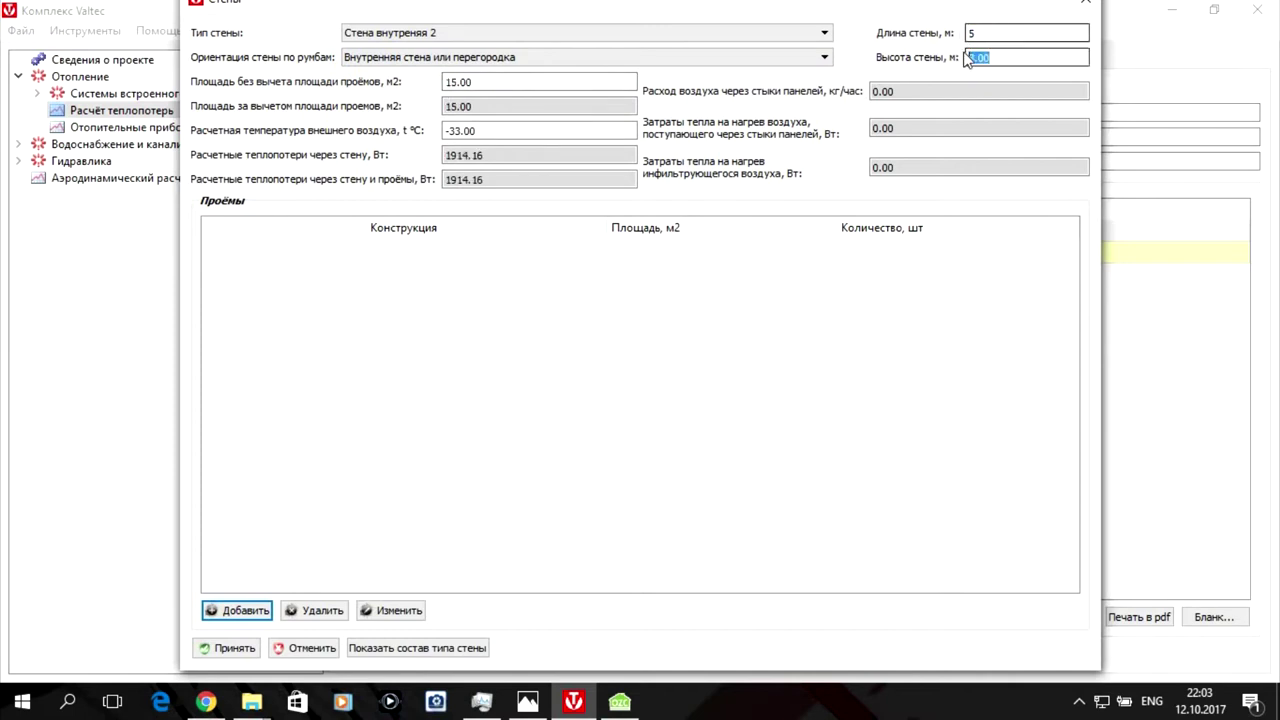
text(2.7)
Add a 0.8 m wide door opening with construction "Дверь филенчатая деревянная остекленная одинарная без тамбура" to the wall, and accept both.
click(231, 611)
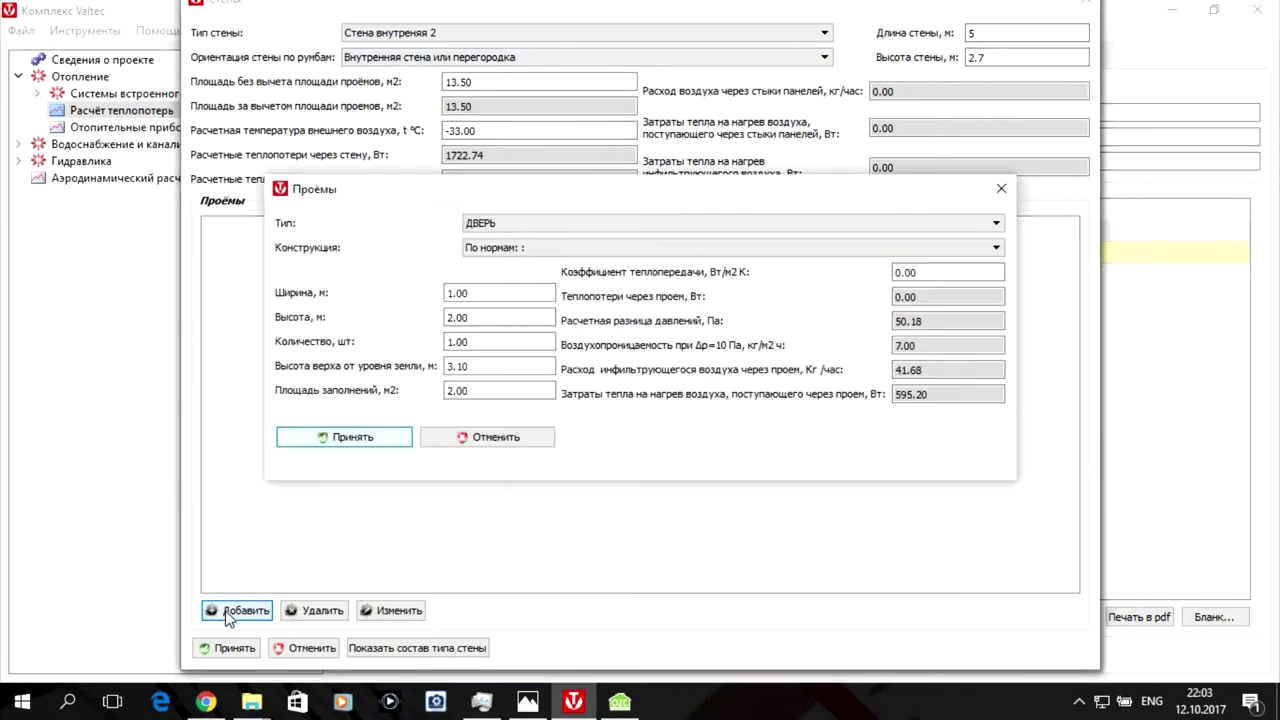
click(576, 248)
click(600, 260)
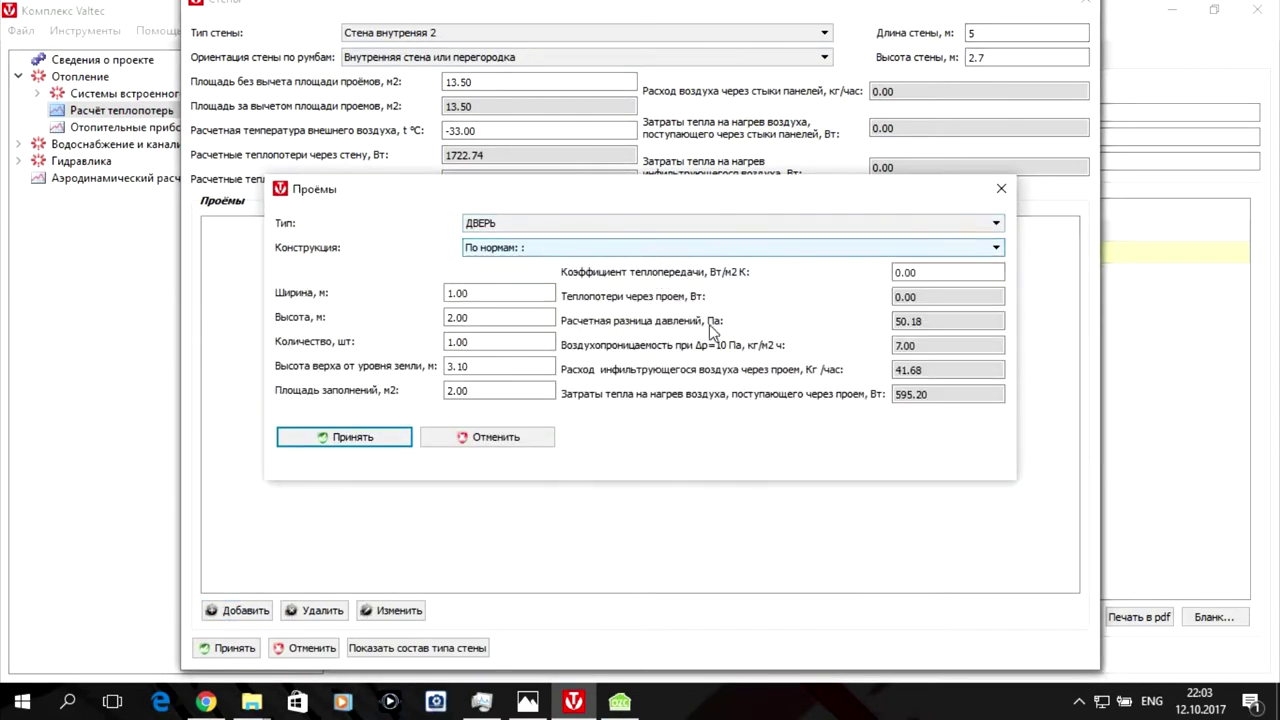
click(666, 249)
scroll(676, 316, down, 3)
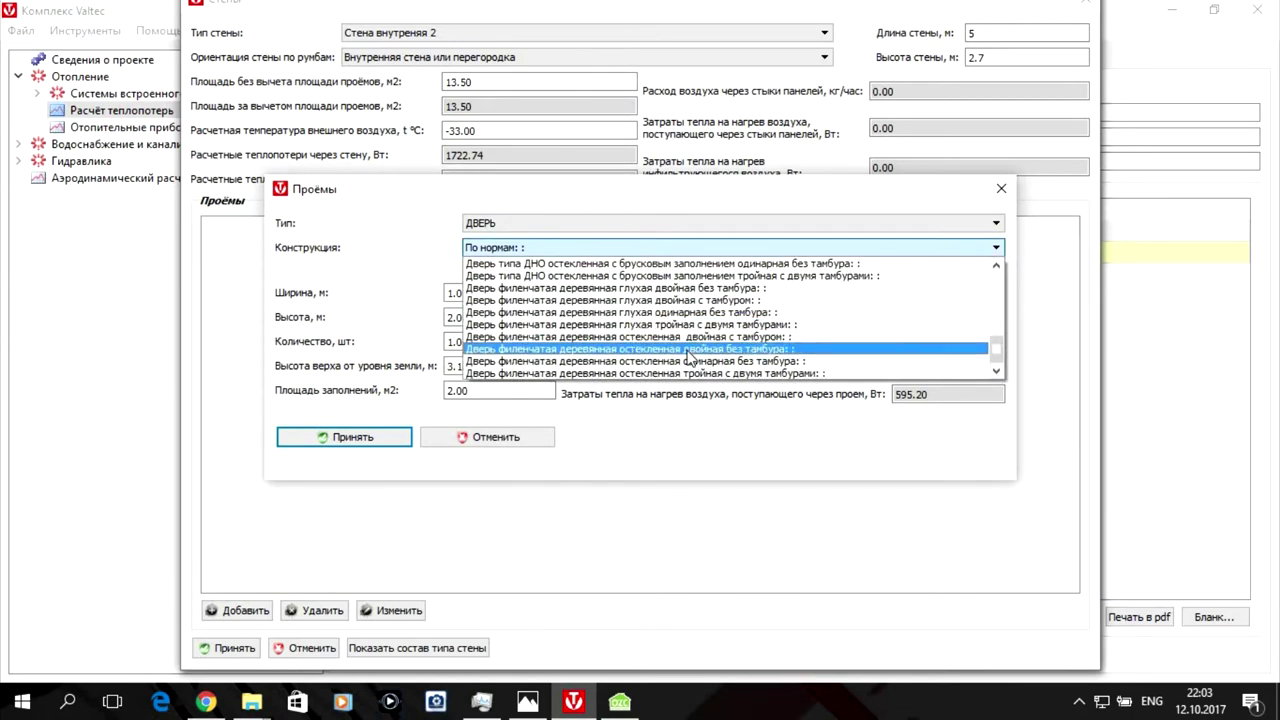
click(690, 368)
drag(468, 293, 437, 296)
text(0.8)
click(352, 438)
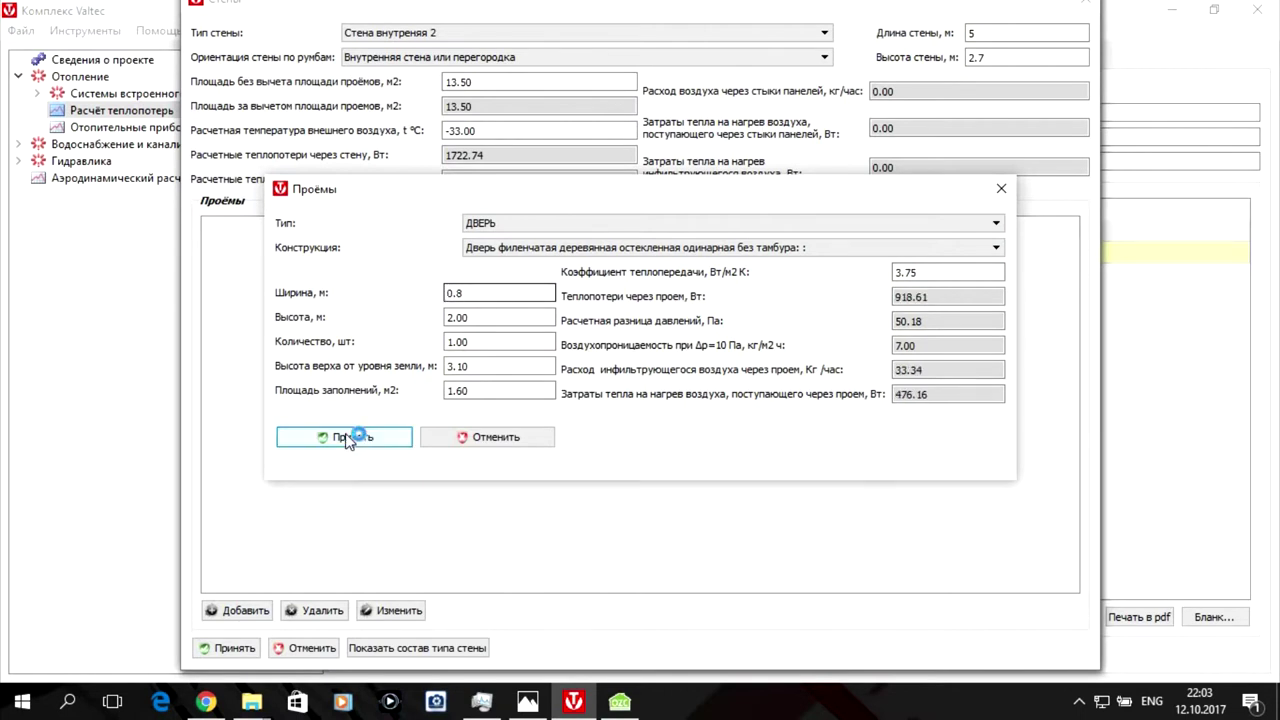
click(238, 650)
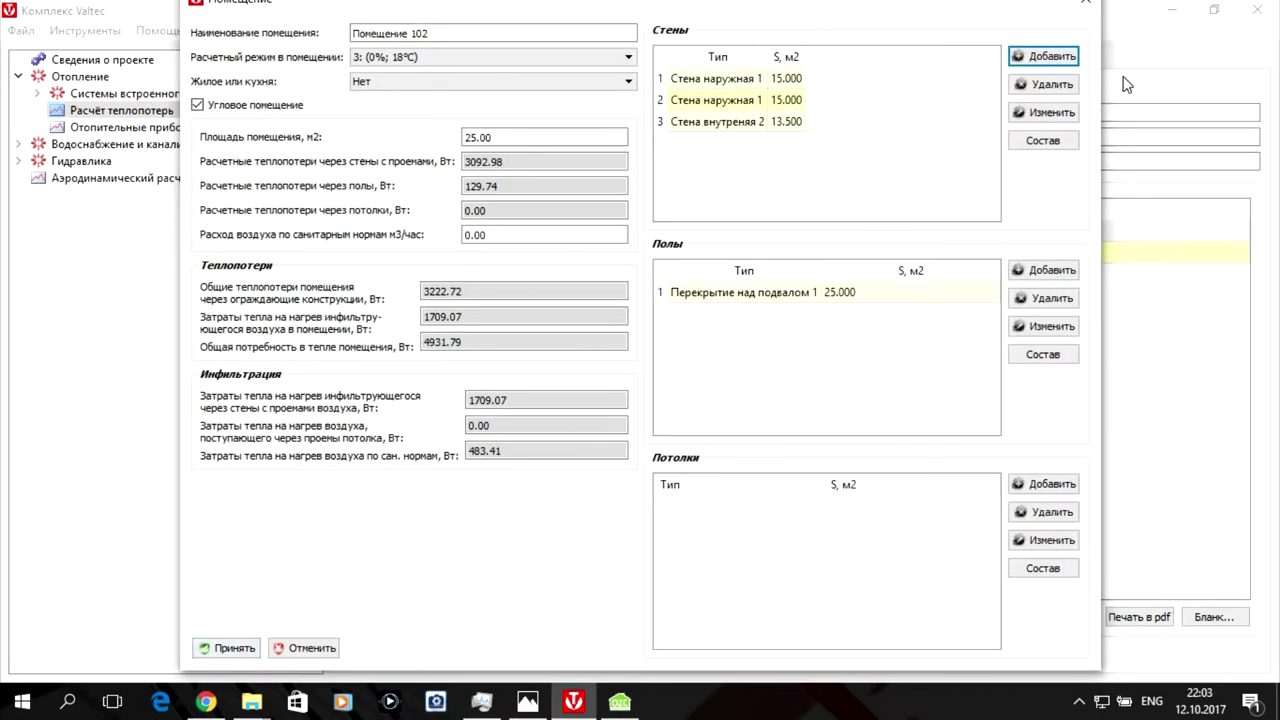
Add a second internal wall to room 102 with type "Стена внутреняя 2" and orientation "Внутренняя стена или перегородка".
click(1066, 62)
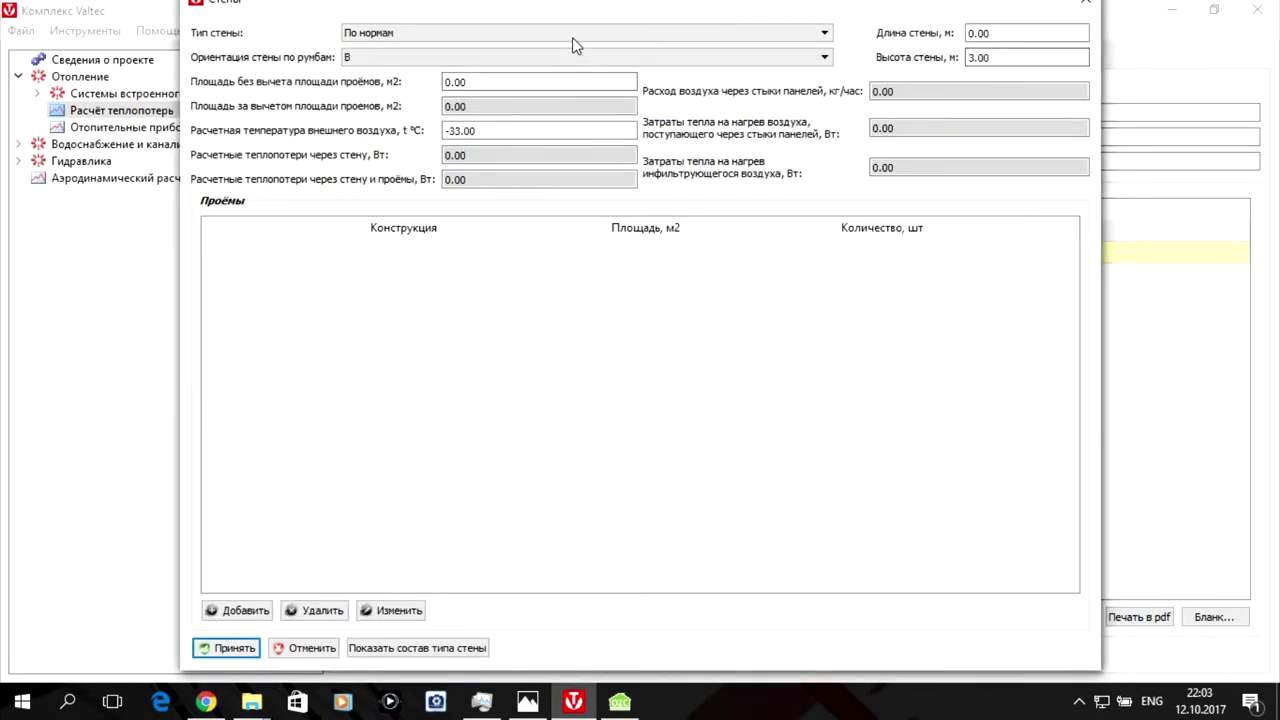
click(572, 37)
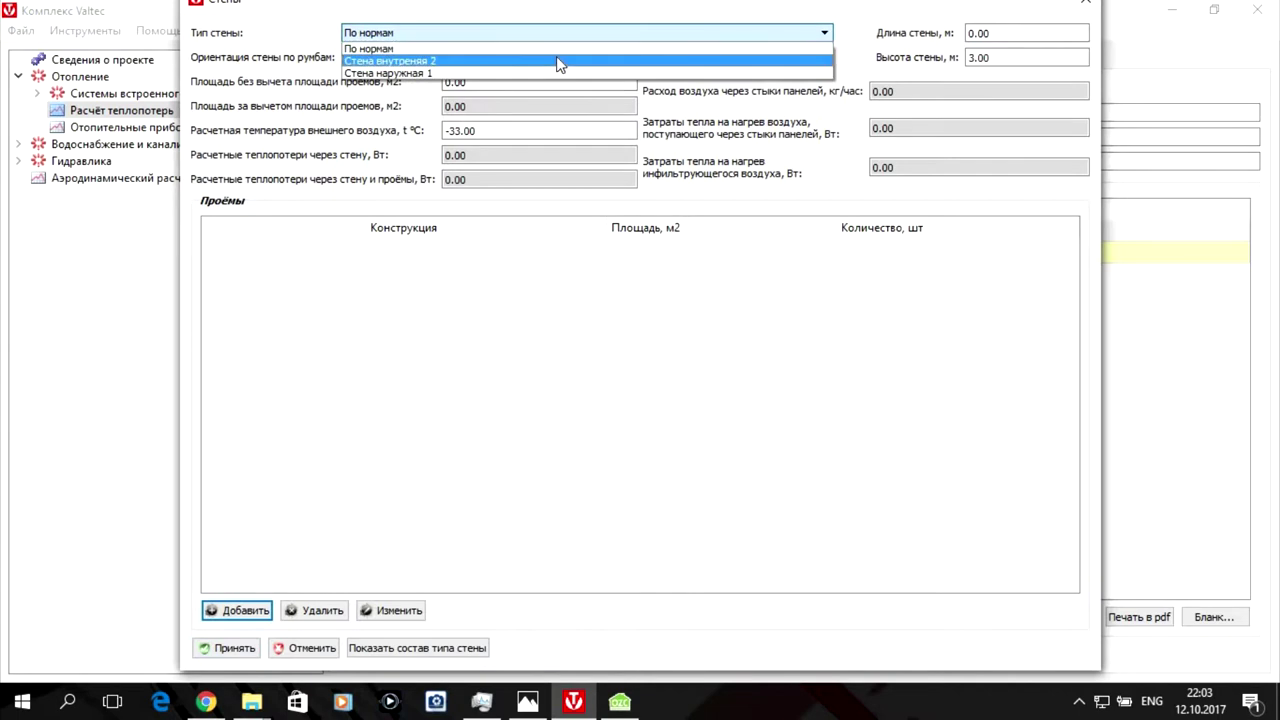
click(559, 62)
click(547, 57)
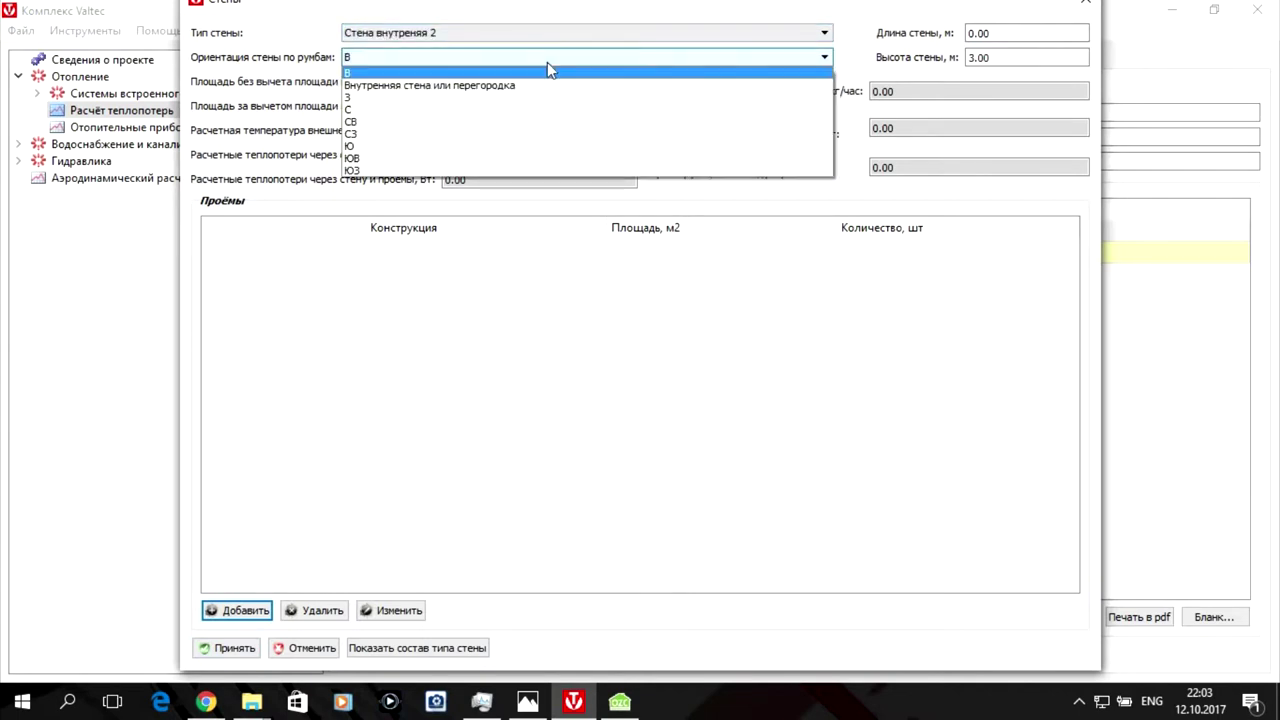
click(541, 85)
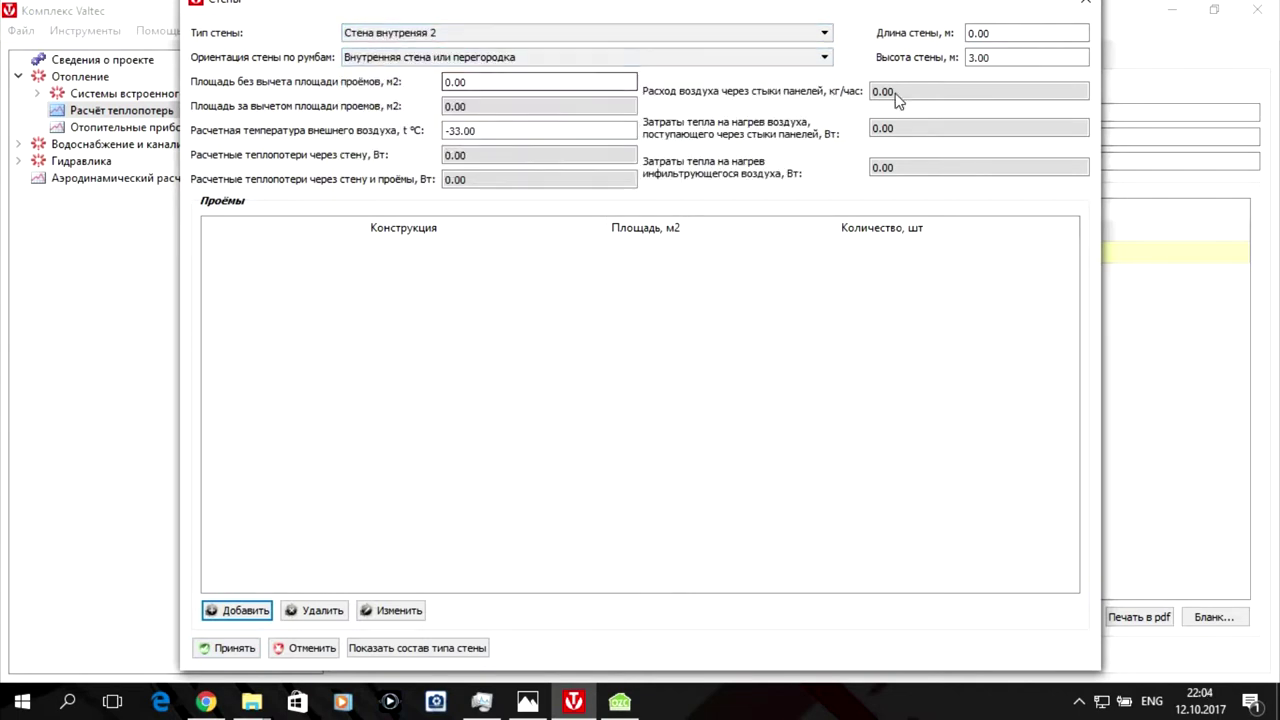
Set the length of room 102's second internal wall to 5 m and its height to 2.7 m.
double_click(978, 33)
text(5)
double_click(1006, 60)
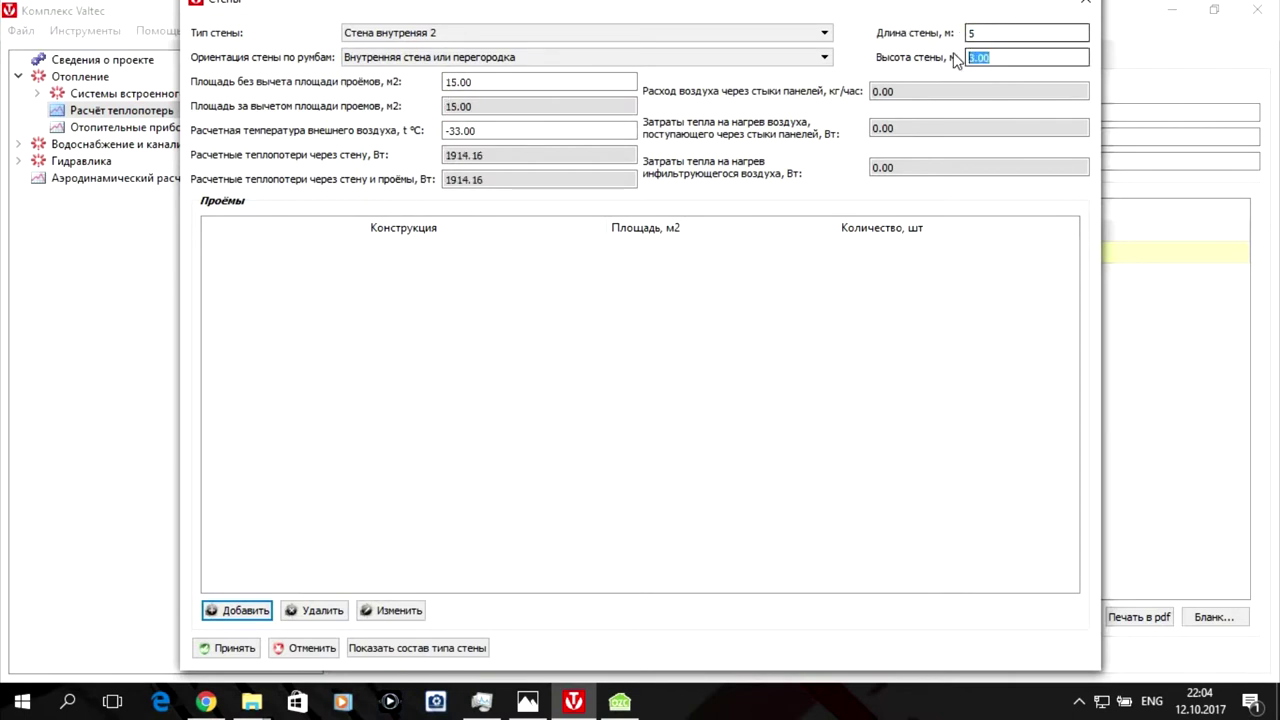
text(2.7)
Add a 0.8 m wide door opening with construction "Дверь филенчатая деревянная остекленная одинарная без тамбура" to room 102's second internal wall.
click(250, 610)
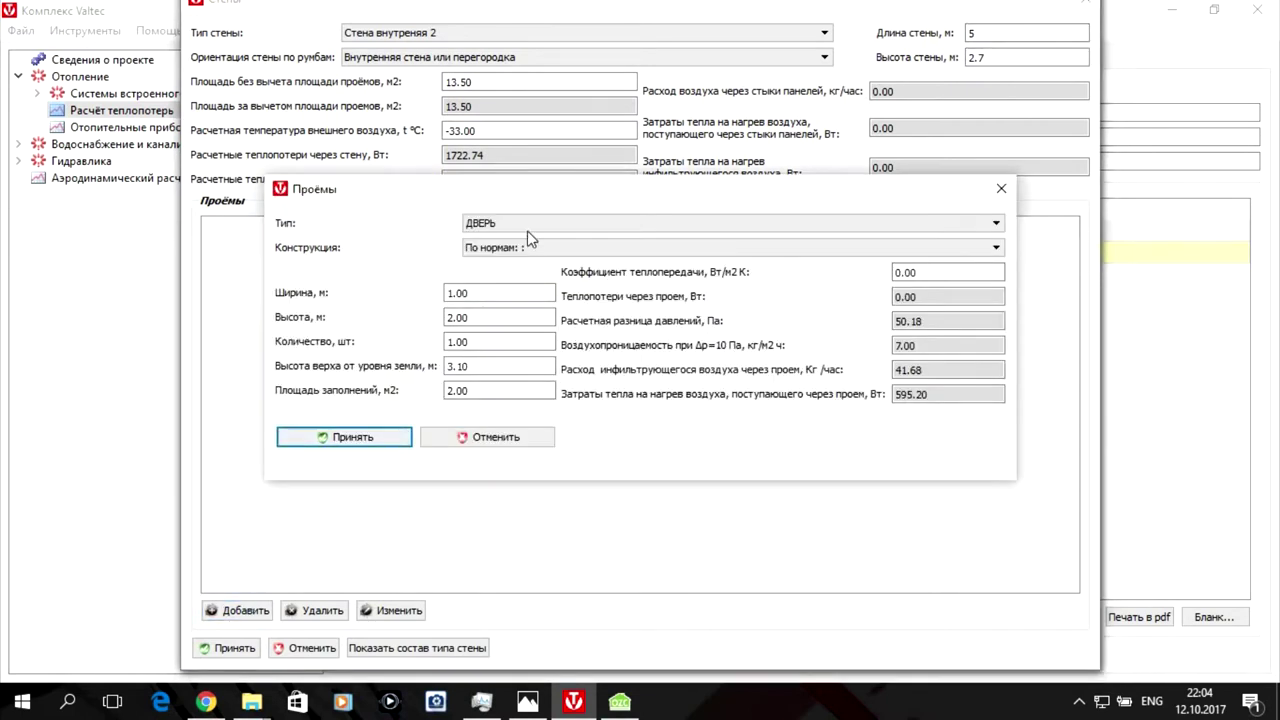
click(560, 247)
scroll(565, 325, down, 3)
click(638, 361)
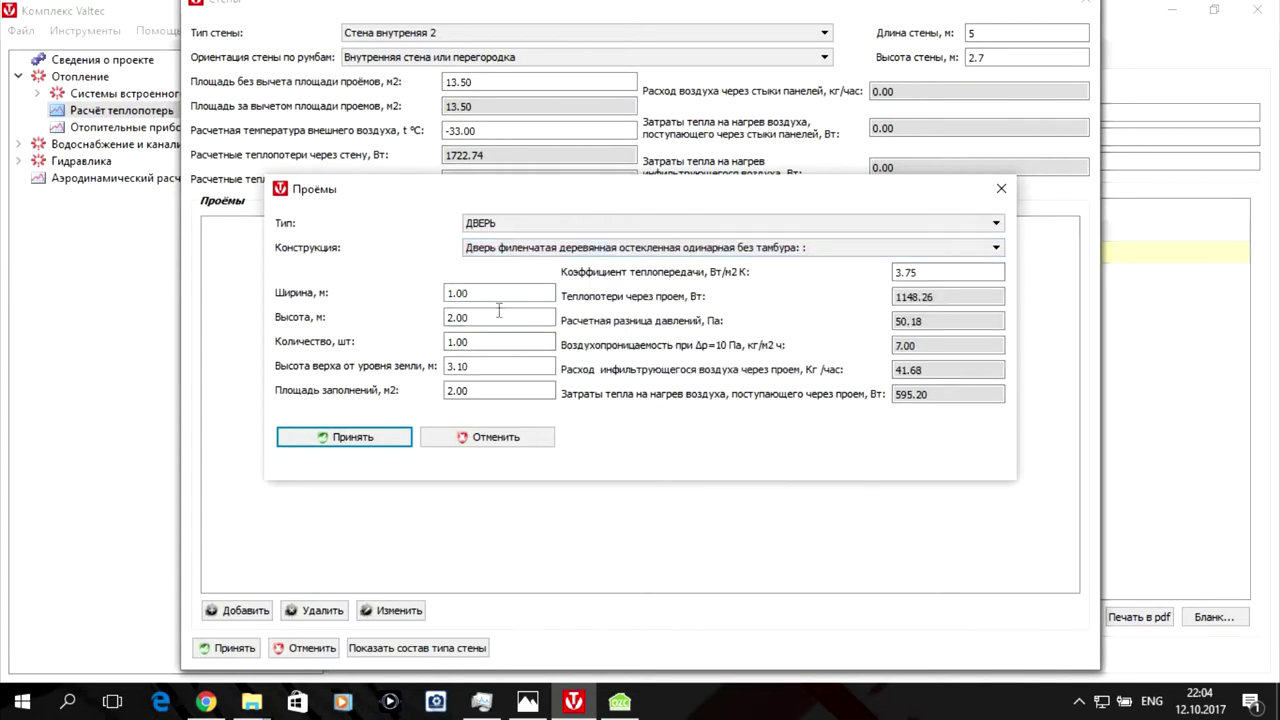
drag(497, 292, 430, 297)
text(0.8)
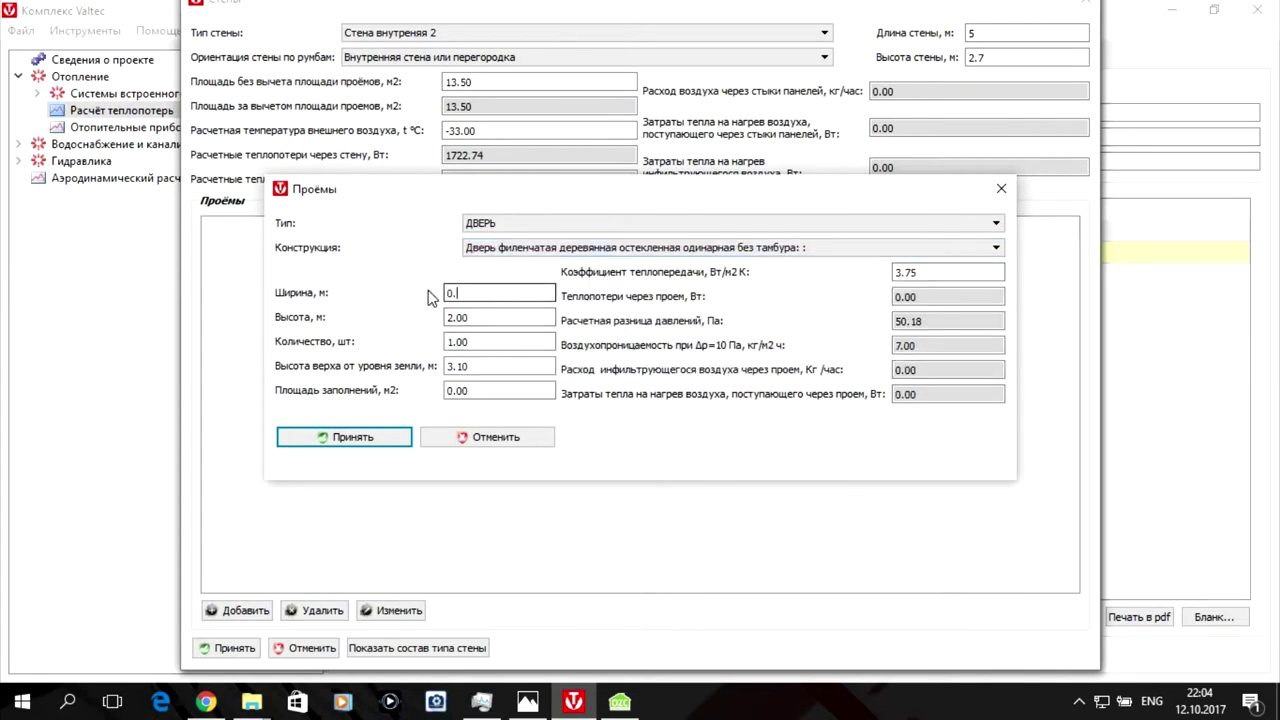
click(369, 437)
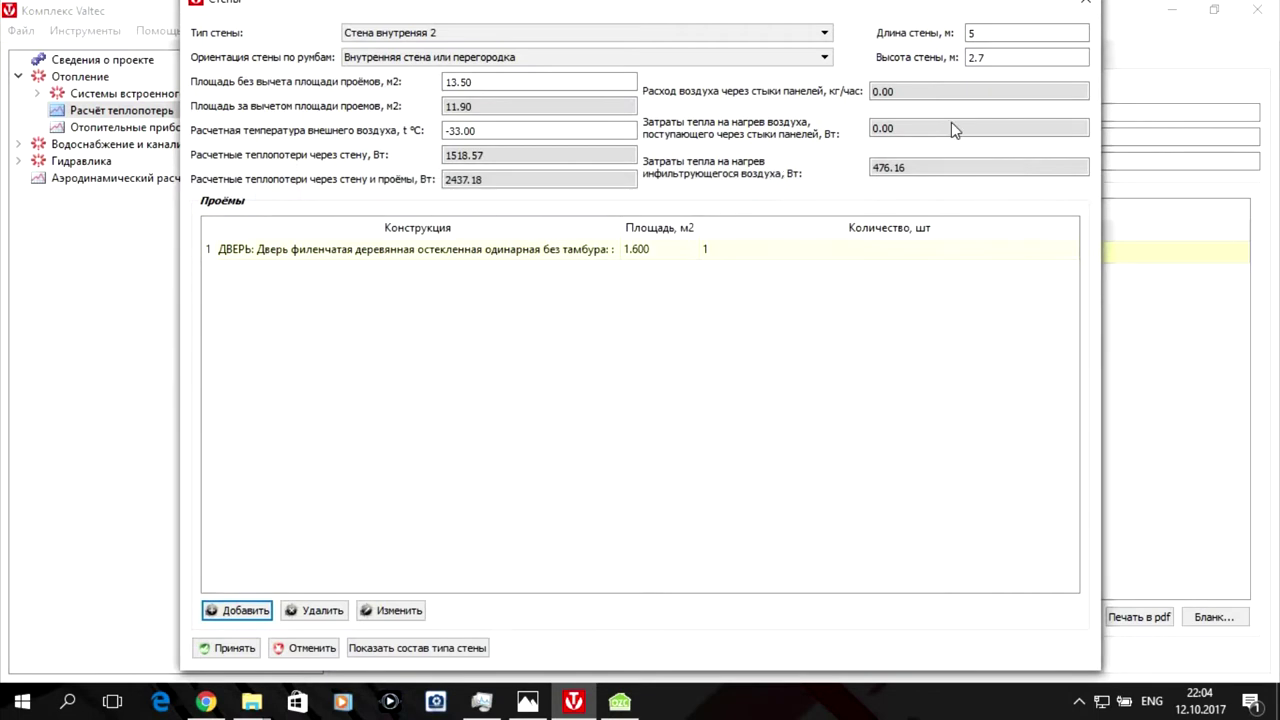
Consult the floor plan, set the design outside air temperature of room 102's second internal wall to 19 °C, and accept the wall.
drag(521, 131, 436, 137)
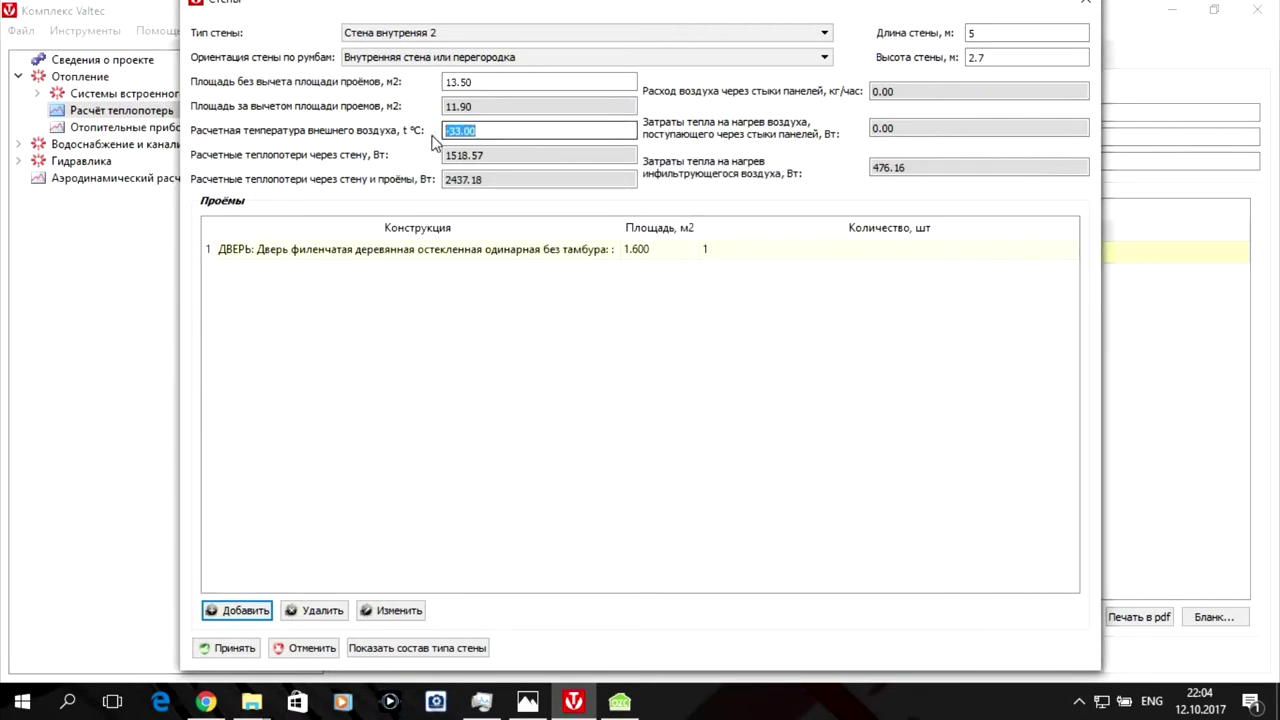
click(524, 705)
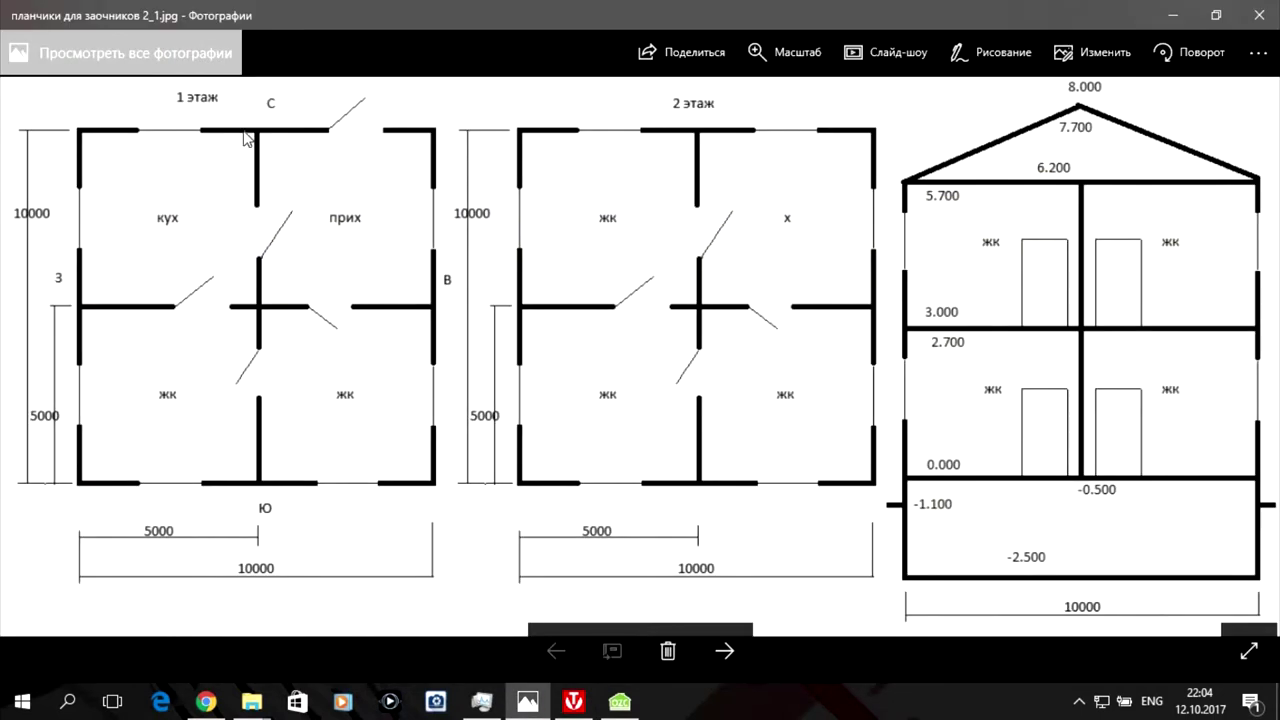
click(1152, 20)
text(19)
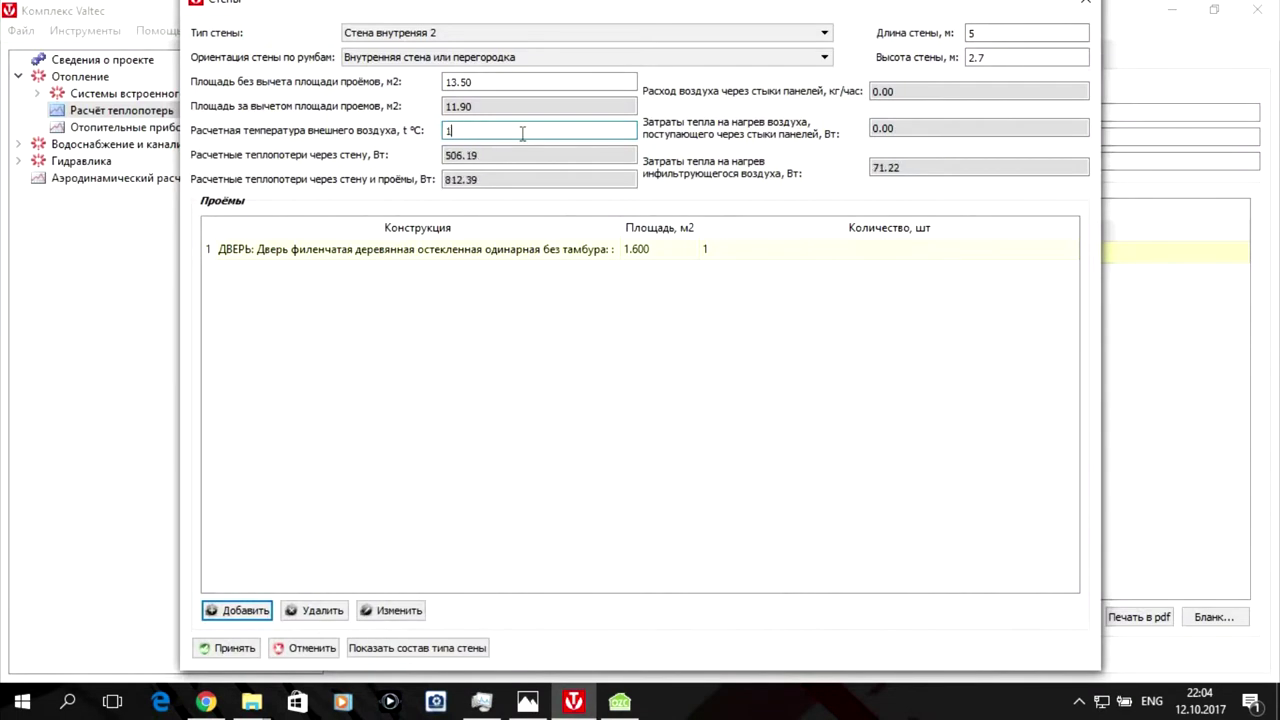
click(228, 652)
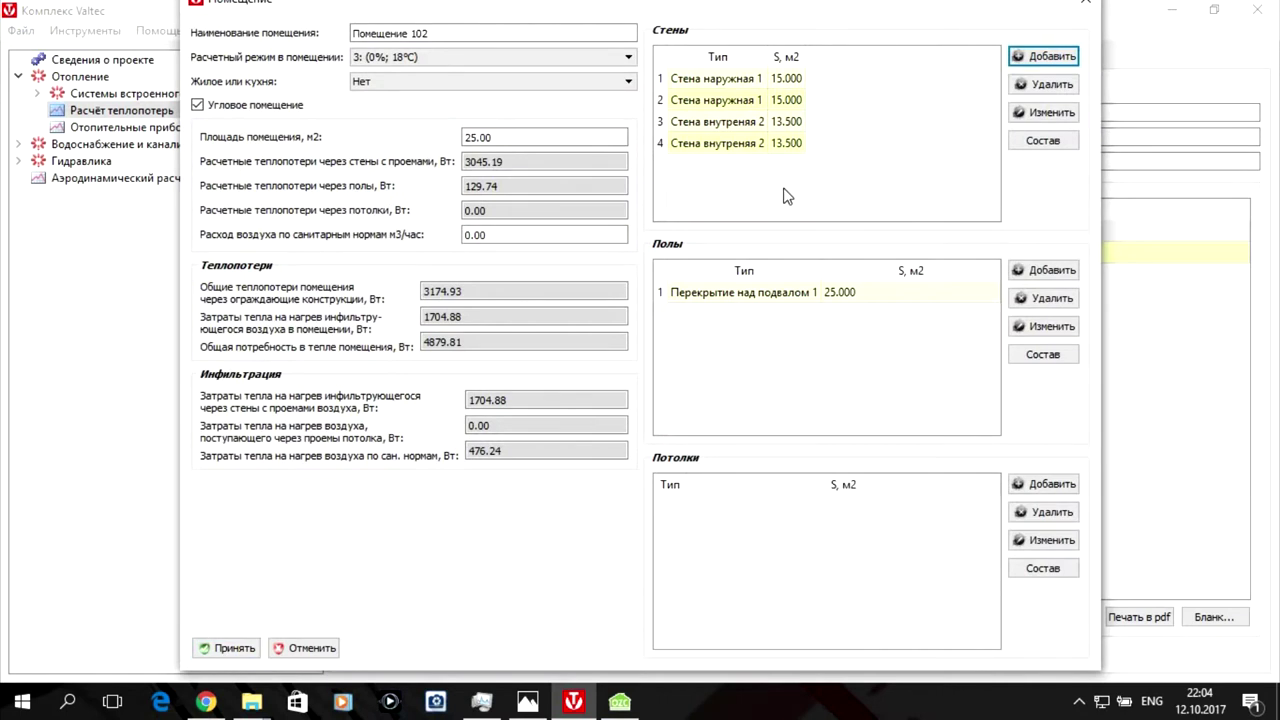
Set the design outside air temperature of room 102's first internal wall to 21 °C and accept the wall.
click(752, 125)
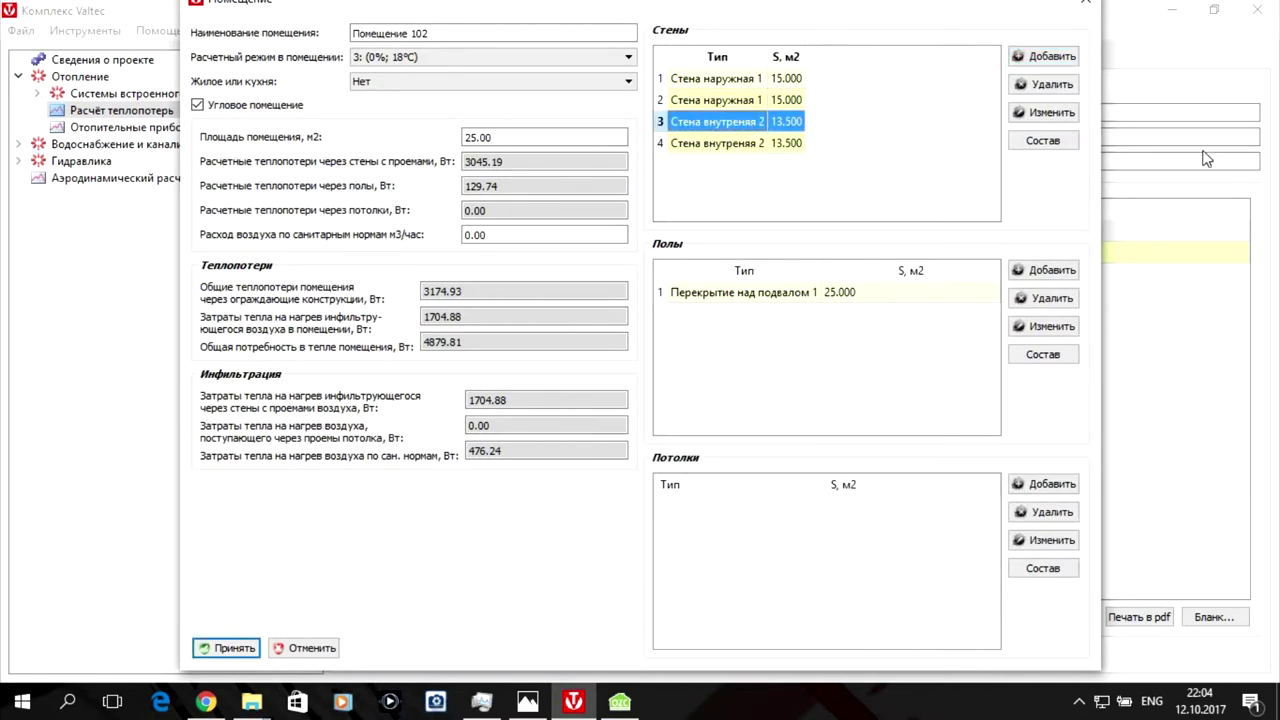
click(1068, 119)
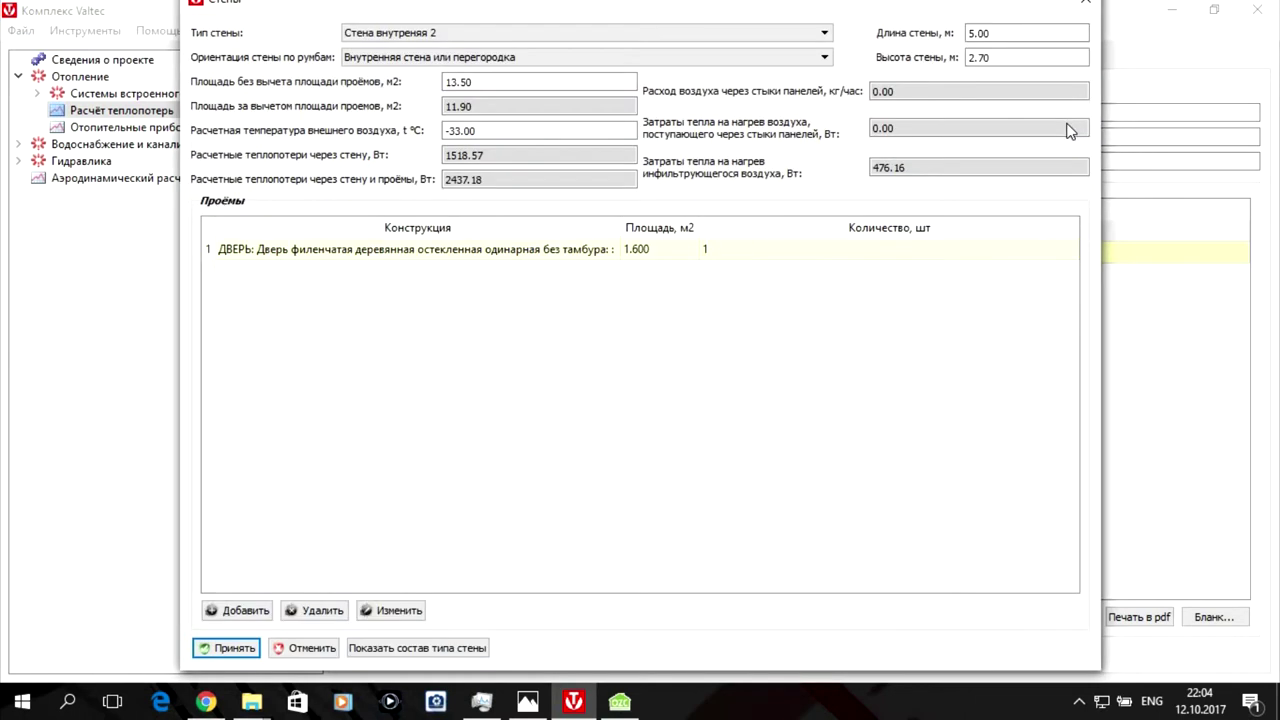
drag(500, 131, 391, 125)
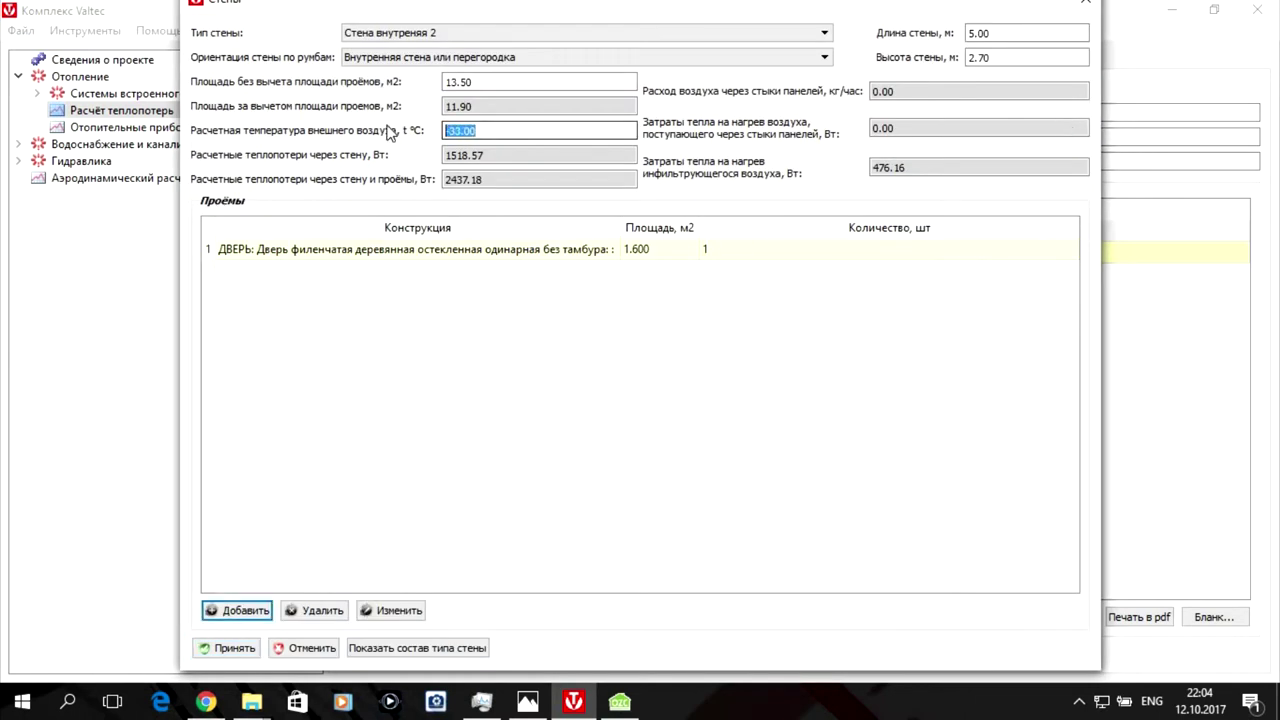
text(21)
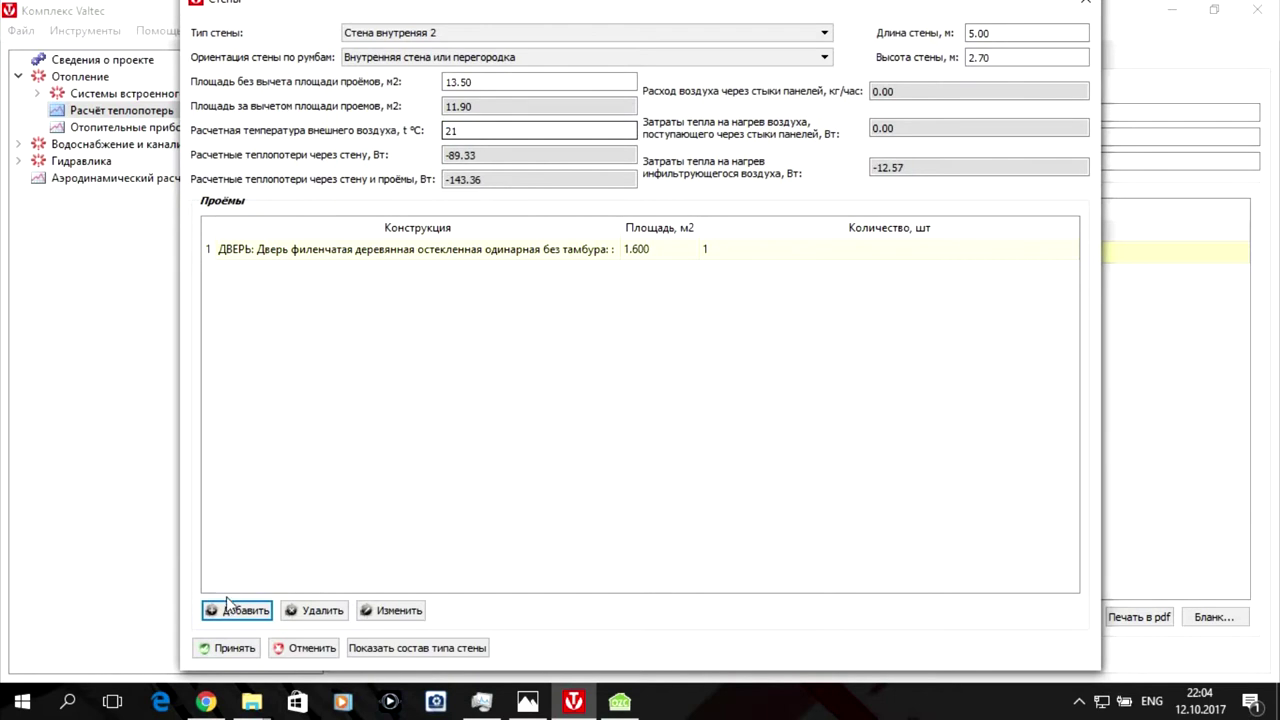
click(226, 648)
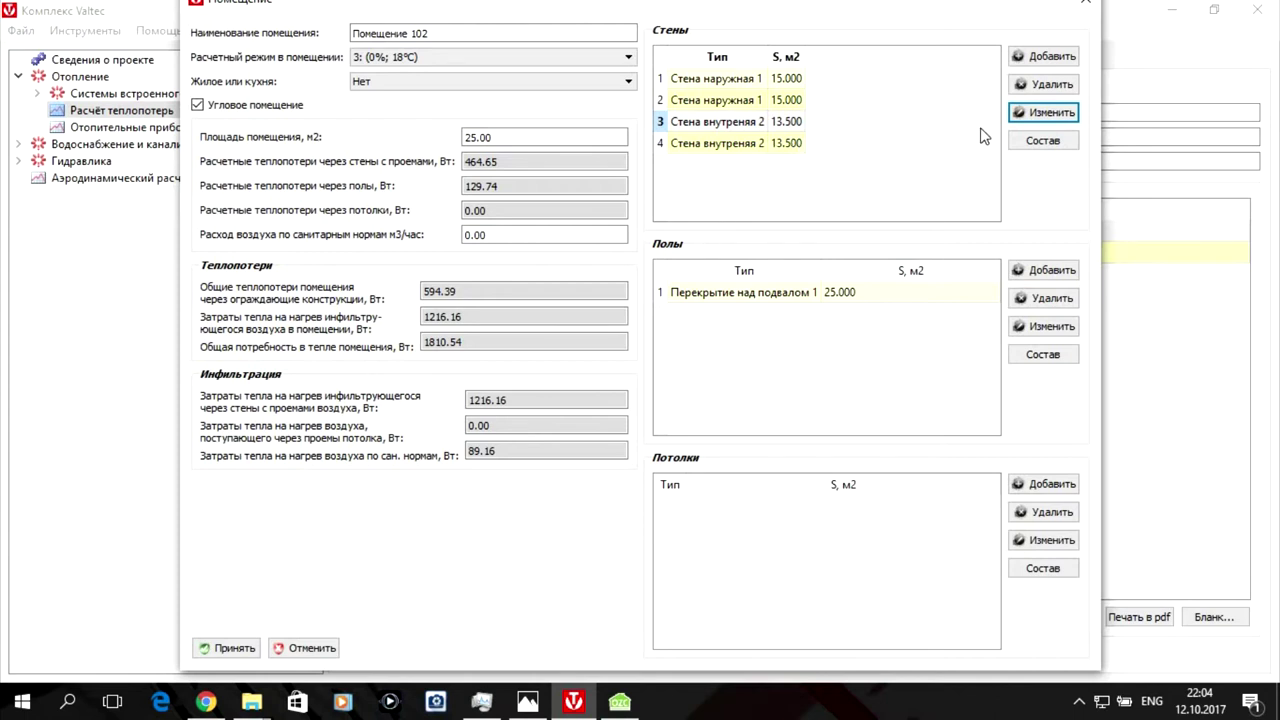
Review the settings of room 102's two internal walls and accept the room.
click(772, 122)
click(1066, 114)
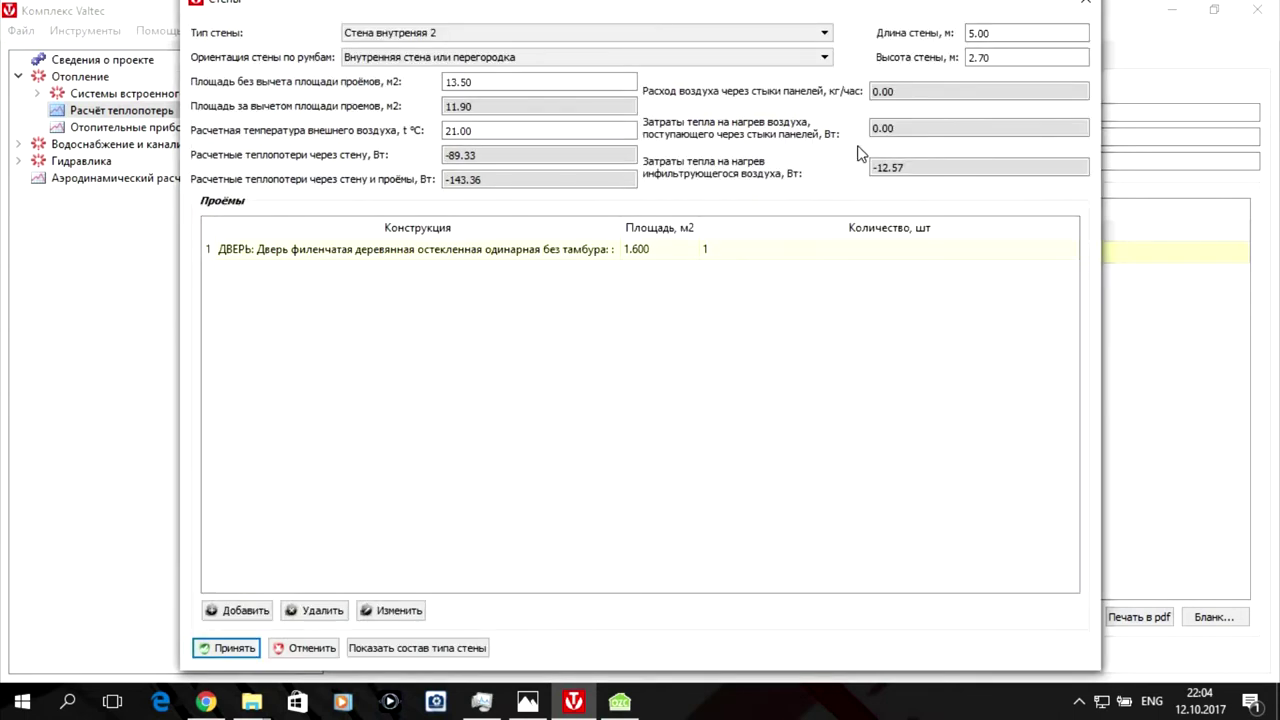
click(982, 37)
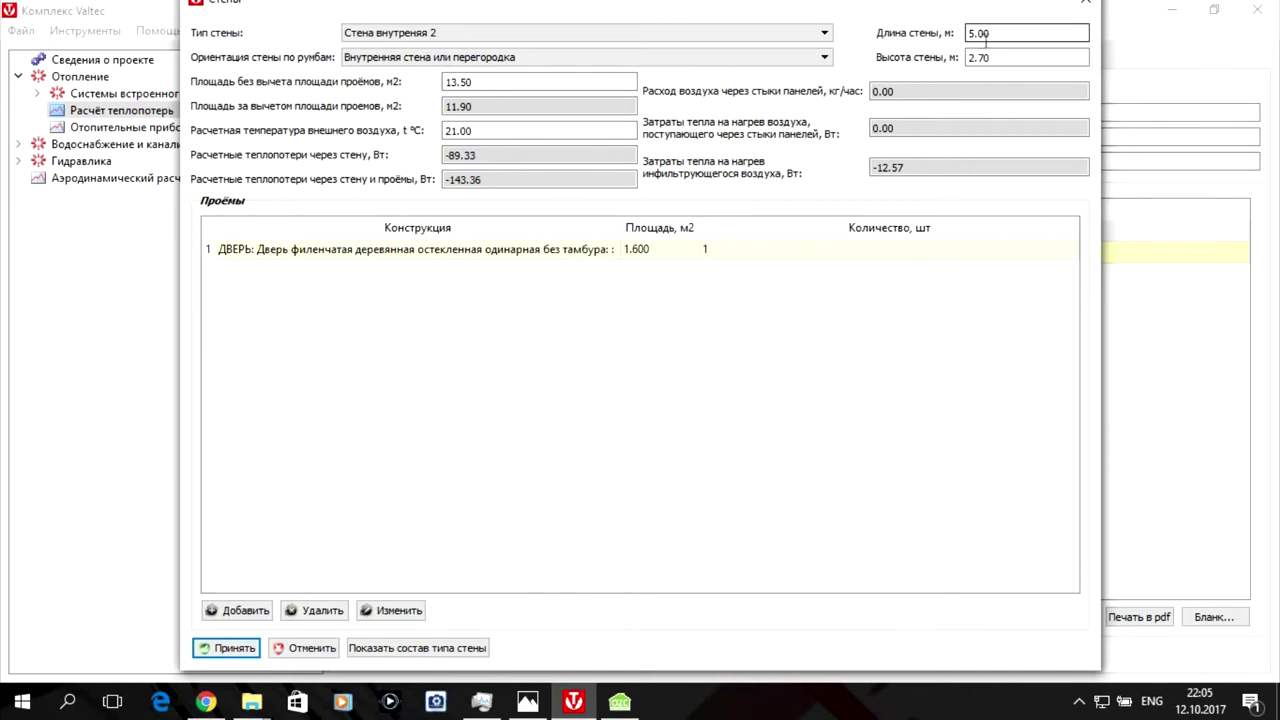
click(229, 648)
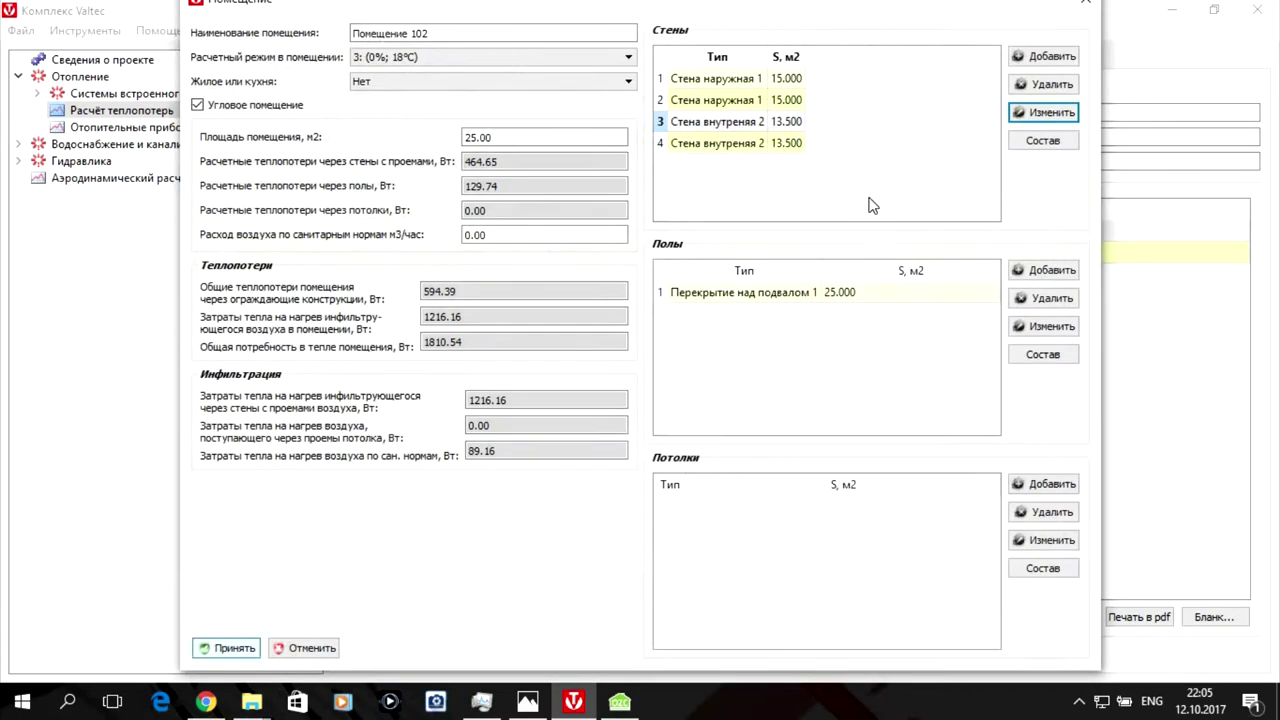
click(727, 146)
click(1041, 119)
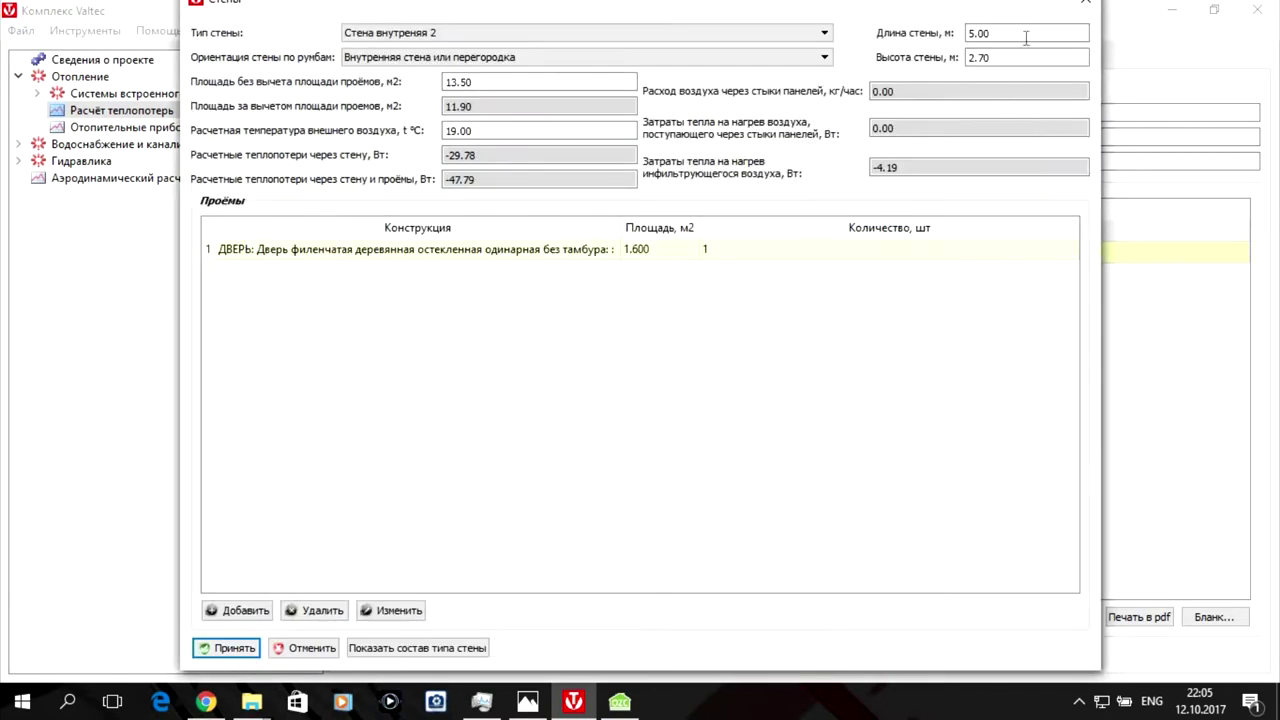
click(214, 647)
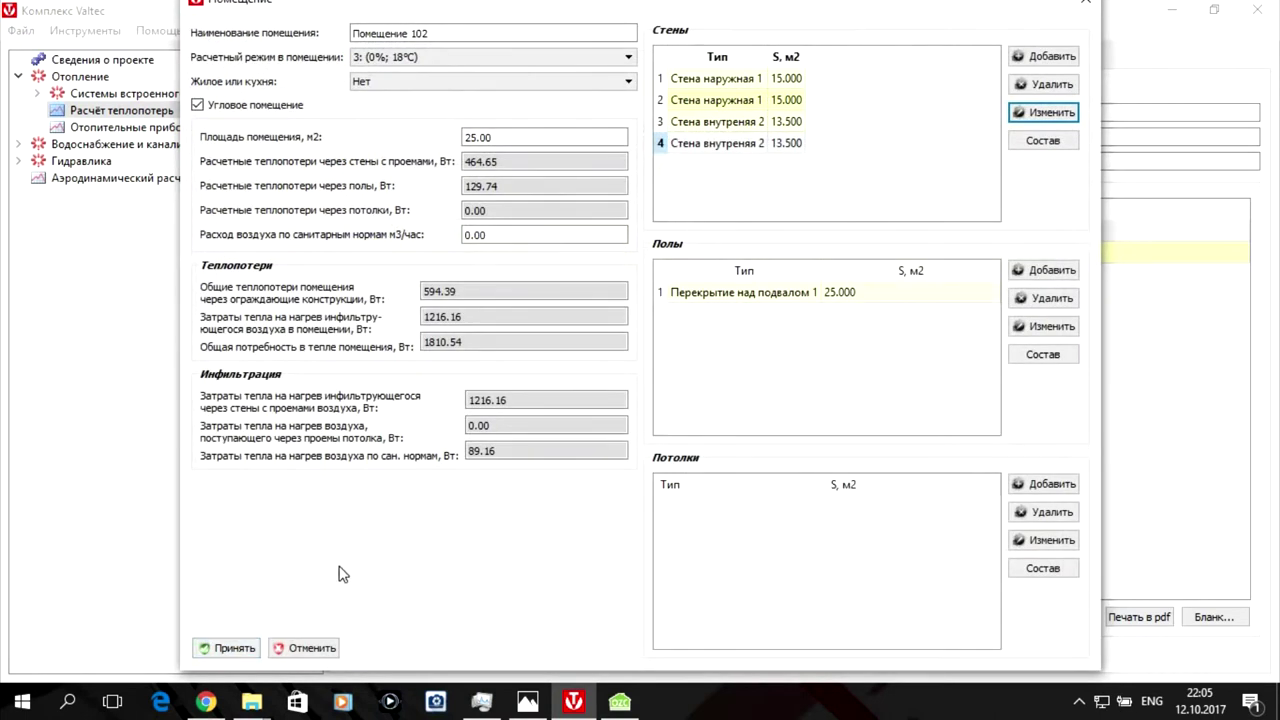
click(229, 648)
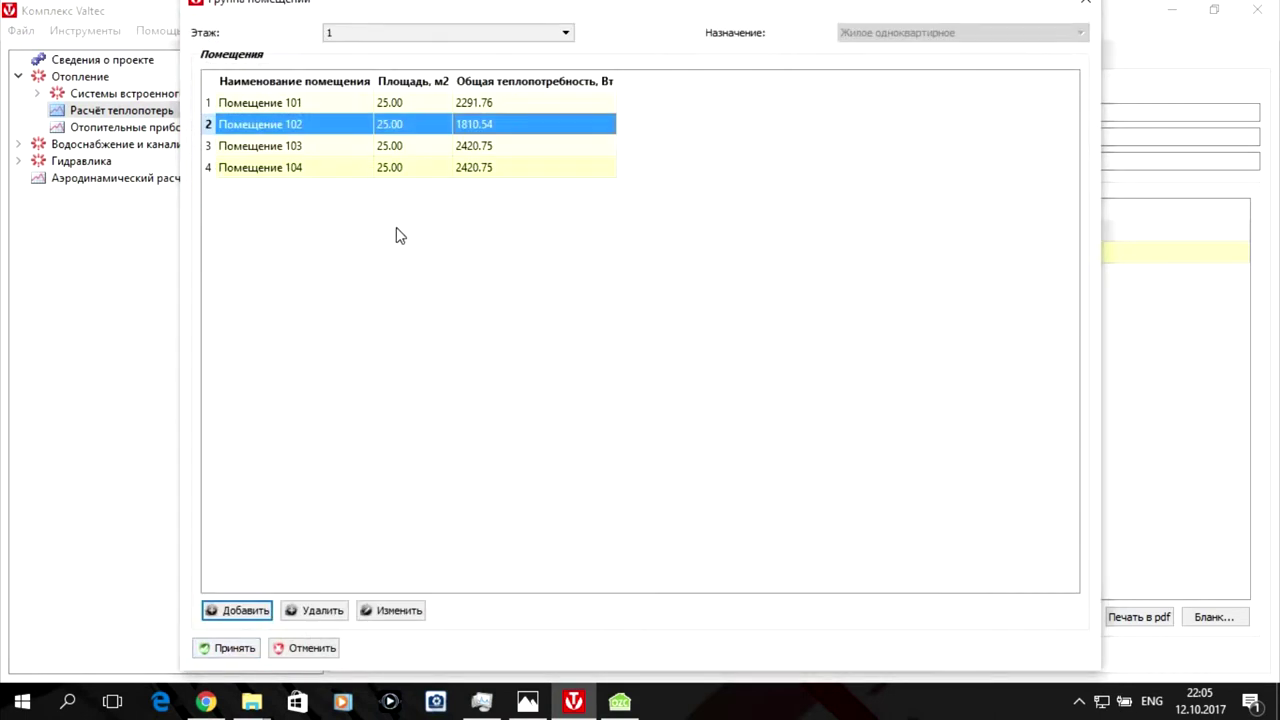
Add a wall to room 103 with type "Стена внутреняя 2" and orientation "Внутренняя стена или перегородка".
click(479, 151)
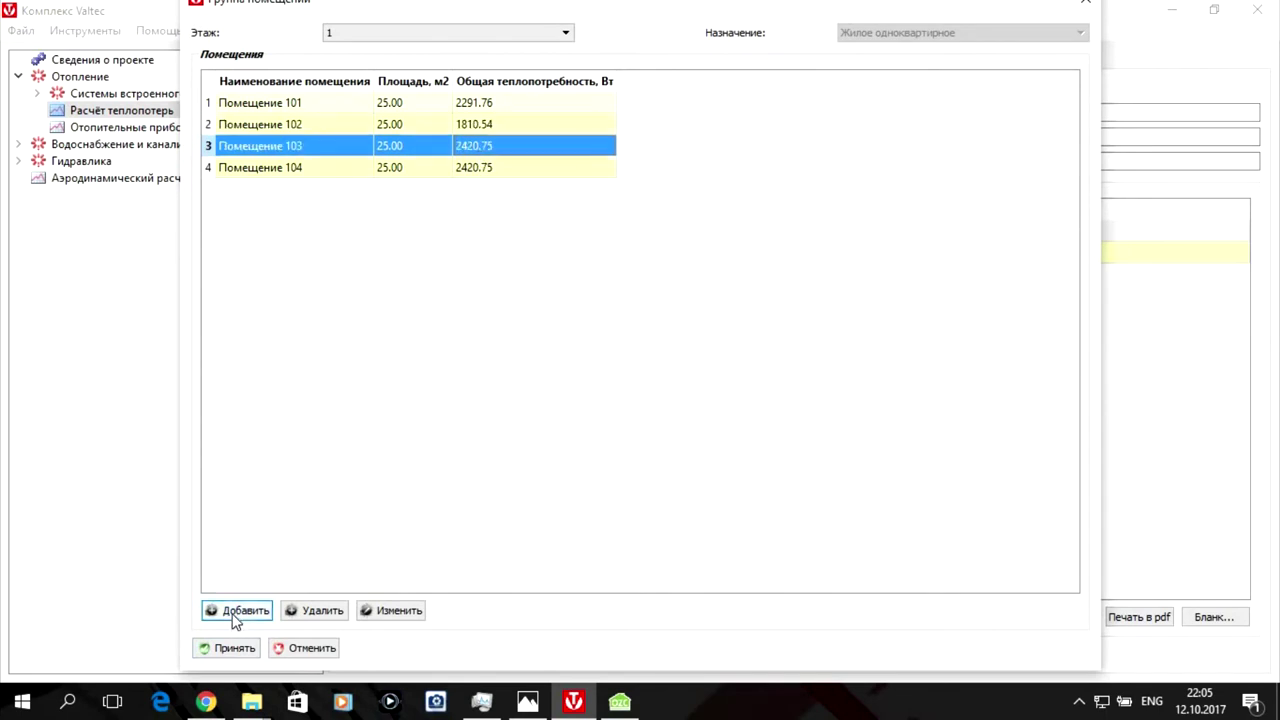
double_click(425, 148)
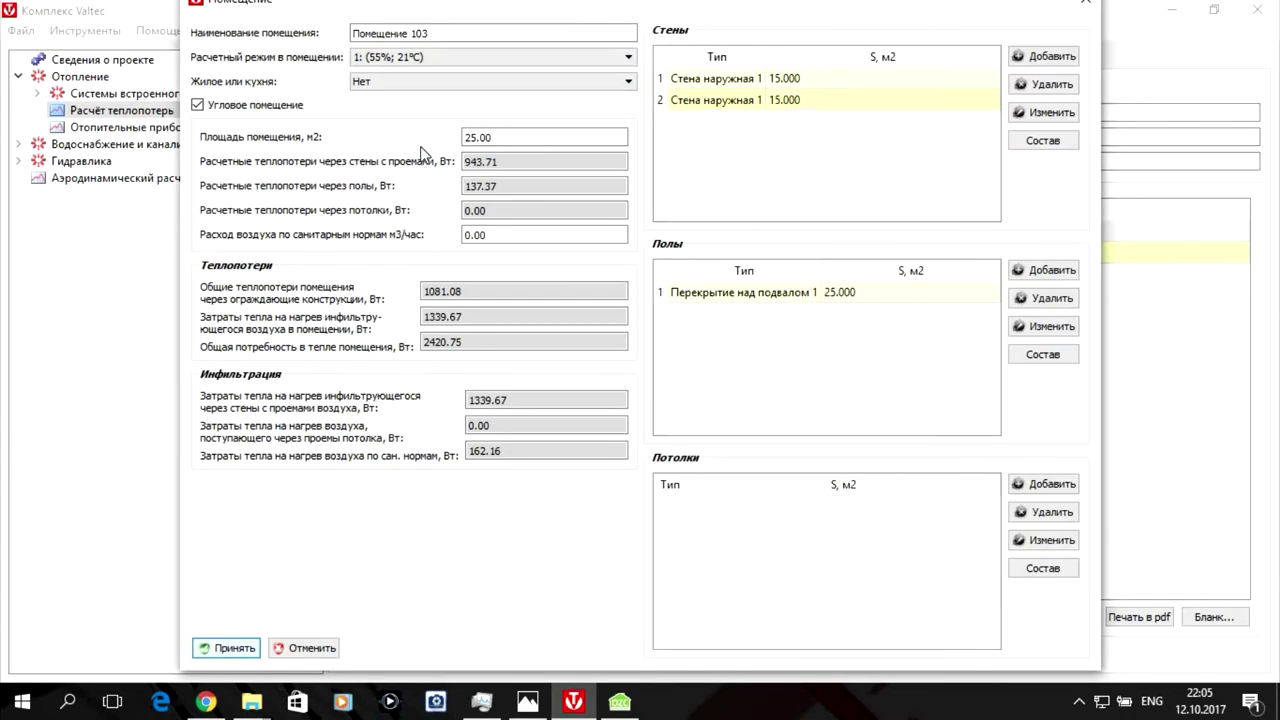
click(1043, 57)
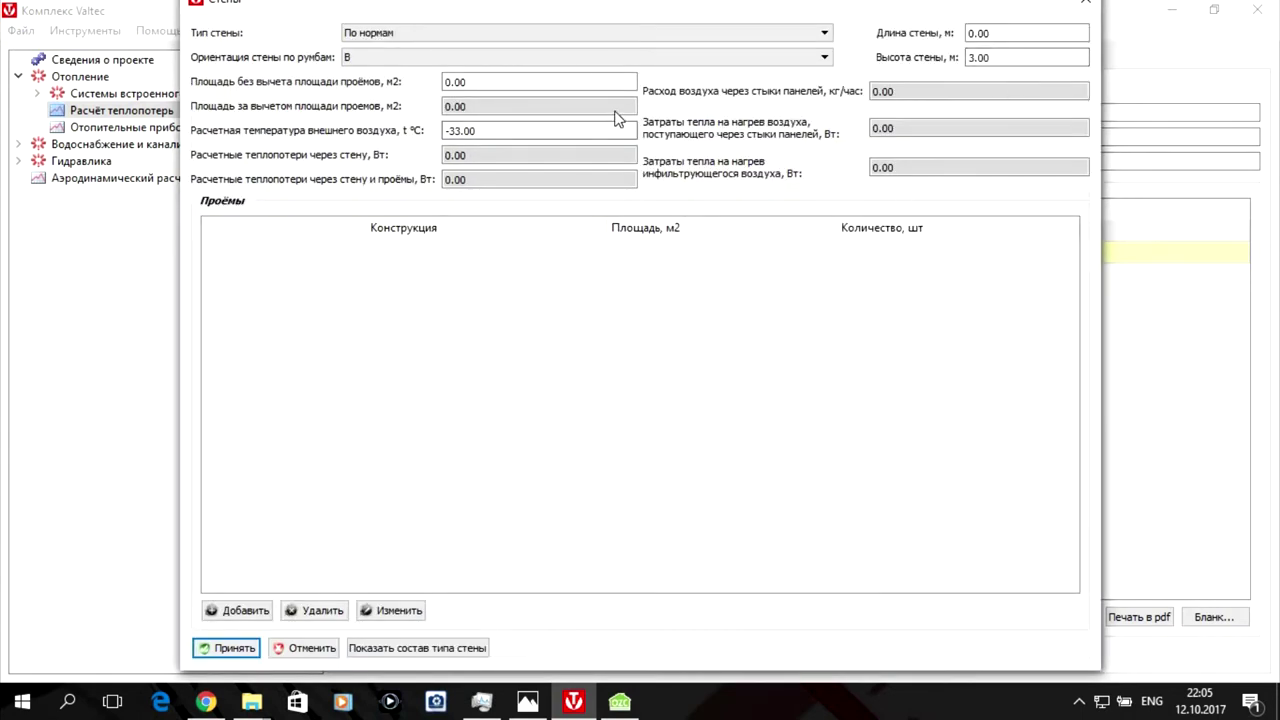
click(541, 37)
click(516, 58)
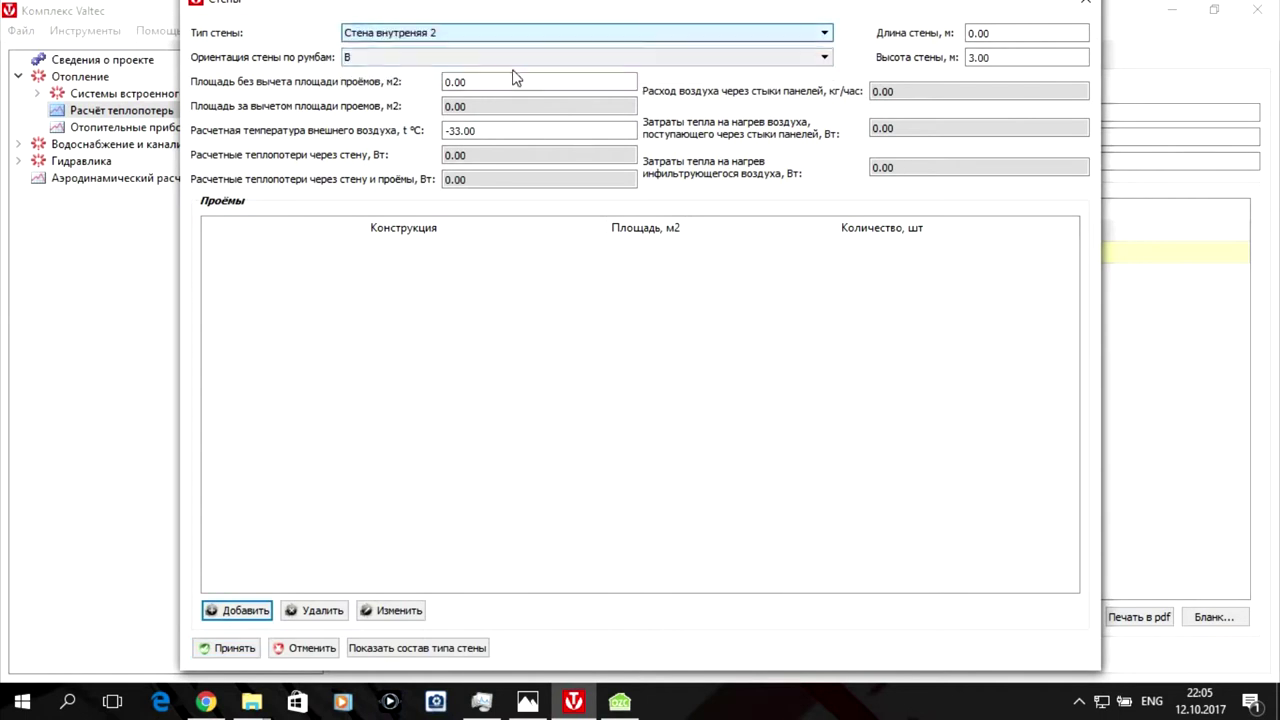
click(514, 60)
click(513, 85)
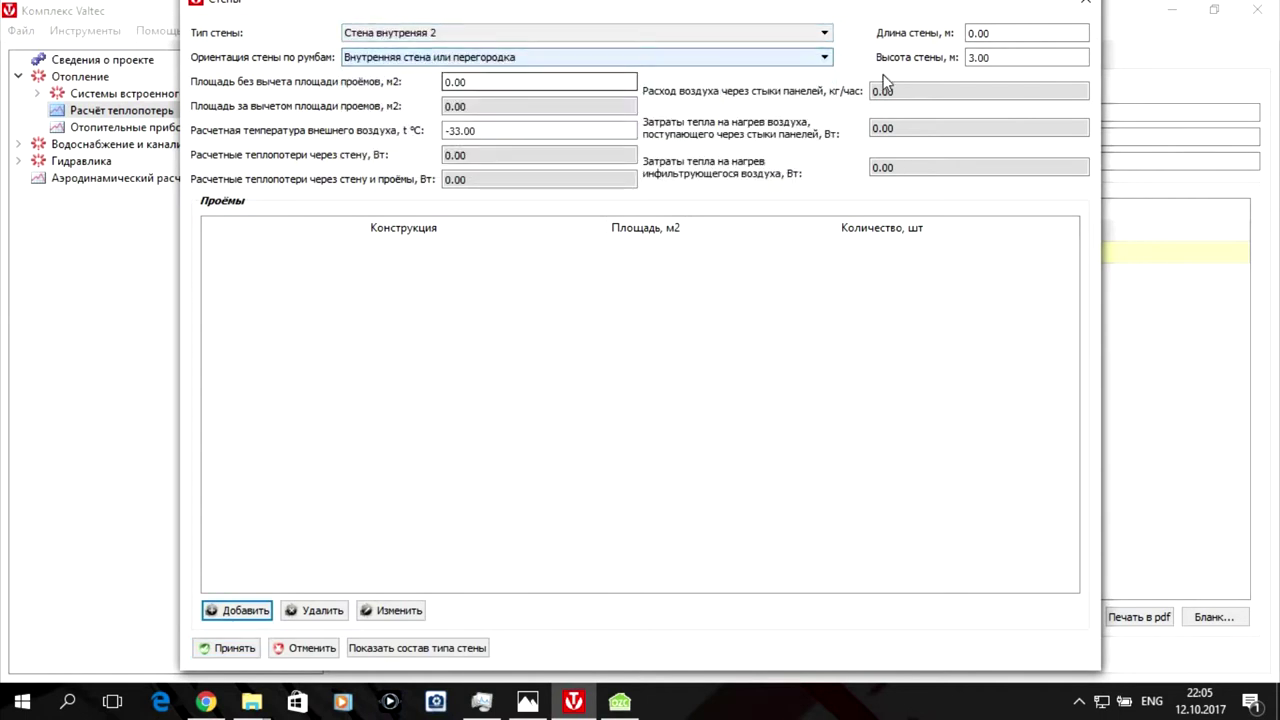
Set the length of room 103's first internal wall to 5 m and its height to 2.7 m.
drag(994, 38, 950, 40)
text(5)
drag(1065, 57, 912, 58)
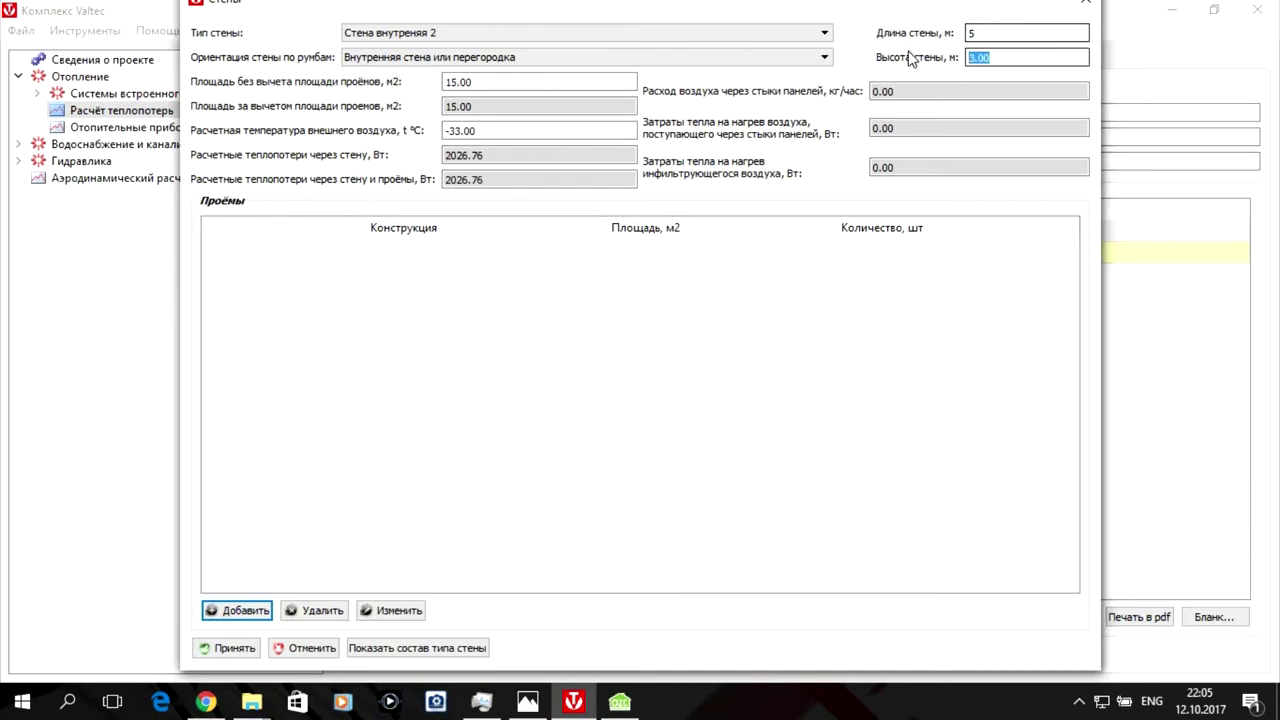
text(2.7)
Add an opening of type "ДВЕРЬ" with construction "Дверь филенчатая деревянная остекленная одинарная без тамбура" to room 103's first internal wall.
click(236, 611)
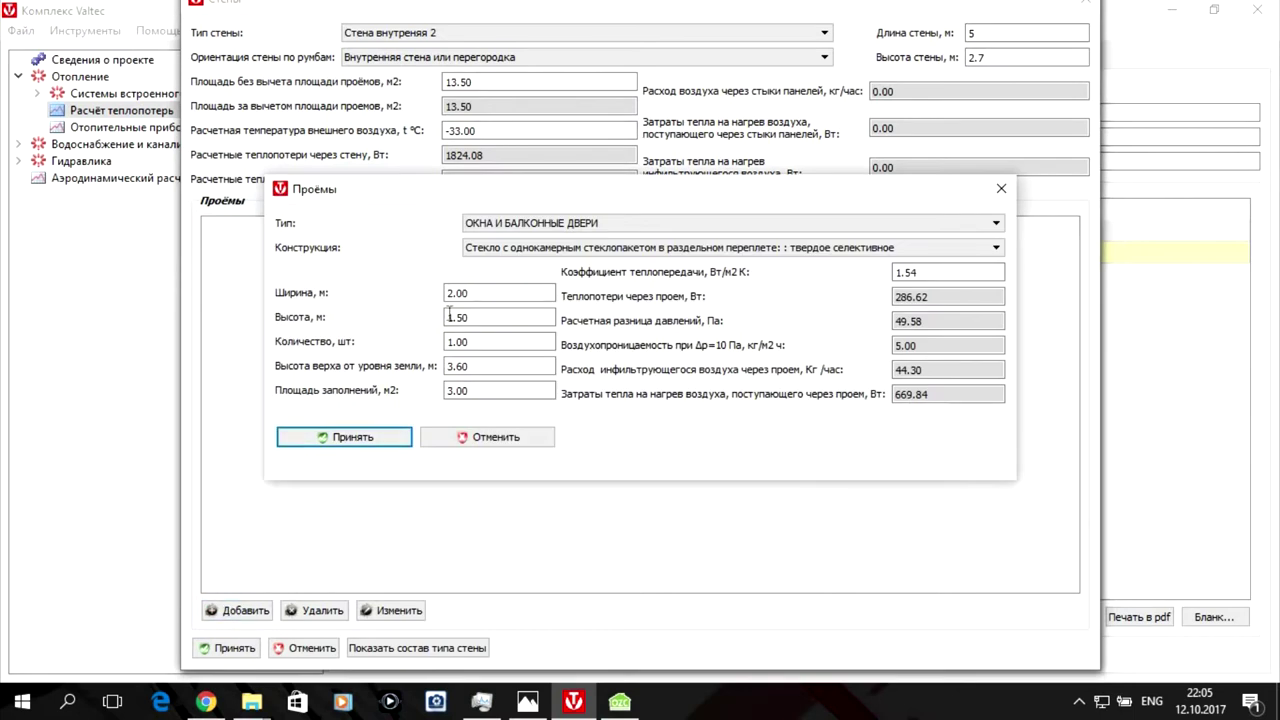
click(591, 225)
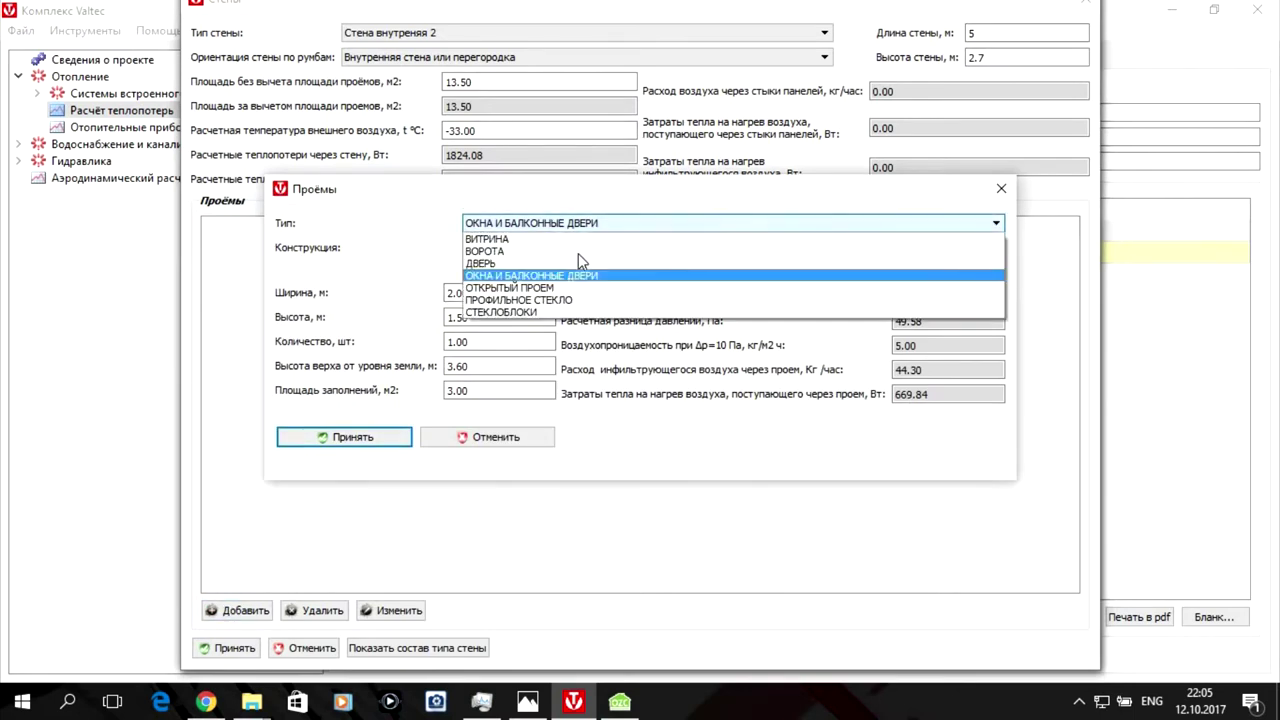
click(566, 262)
click(563, 250)
scroll(595, 321, down, 6)
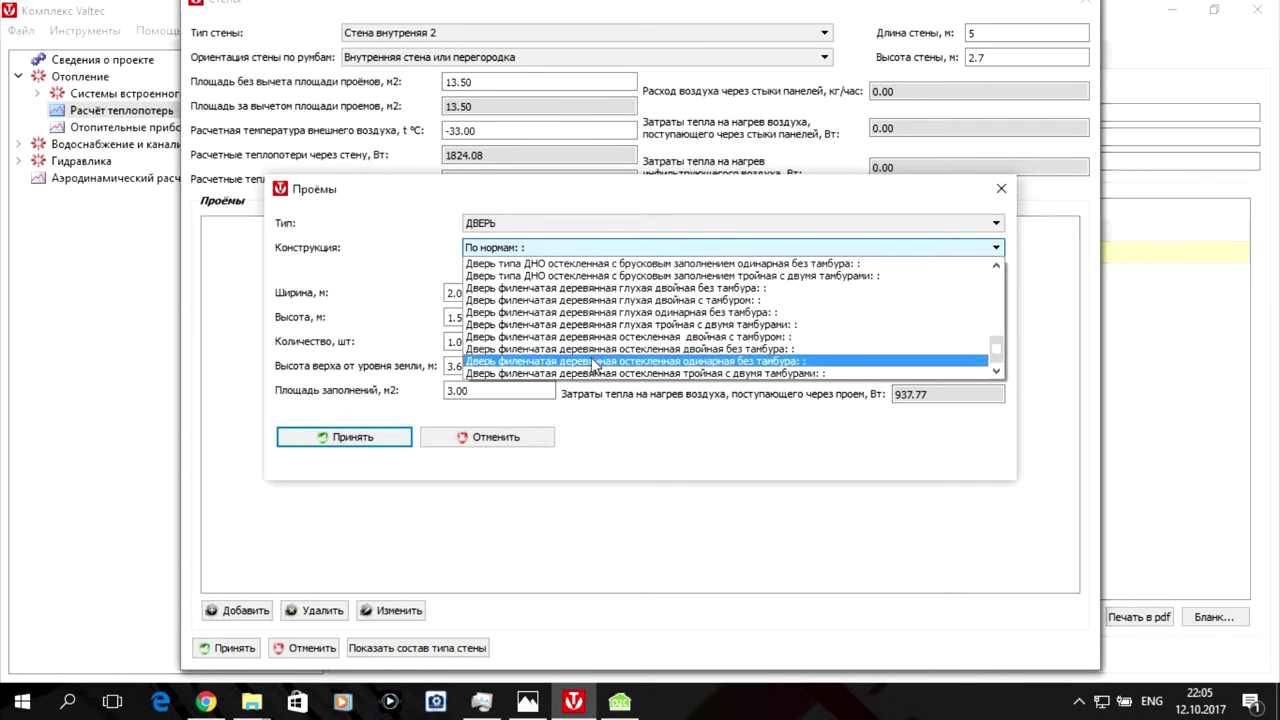
click(595, 362)
Set the door opening's width to 0.8 m and height to 2 m, and accept the opening.
click(496, 292)
drag(496, 292, 417, 288)
text(0.8)
drag(477, 318, 433, 318)
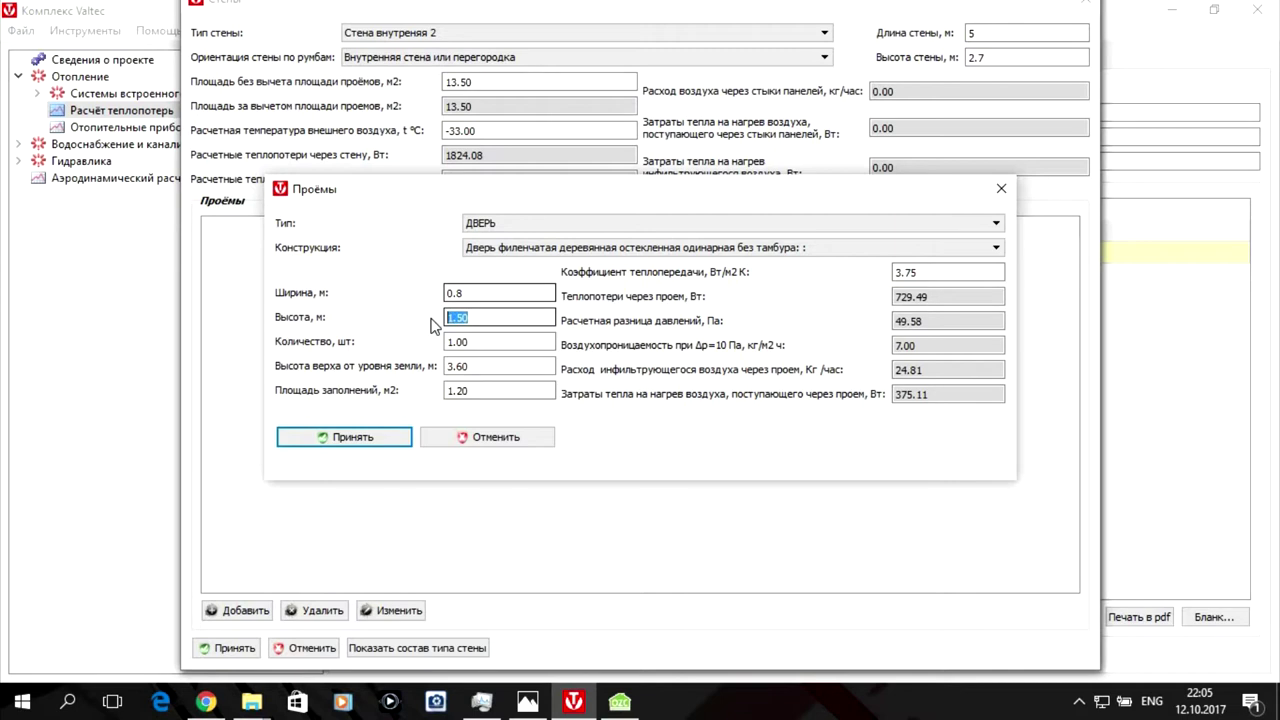
text(2)
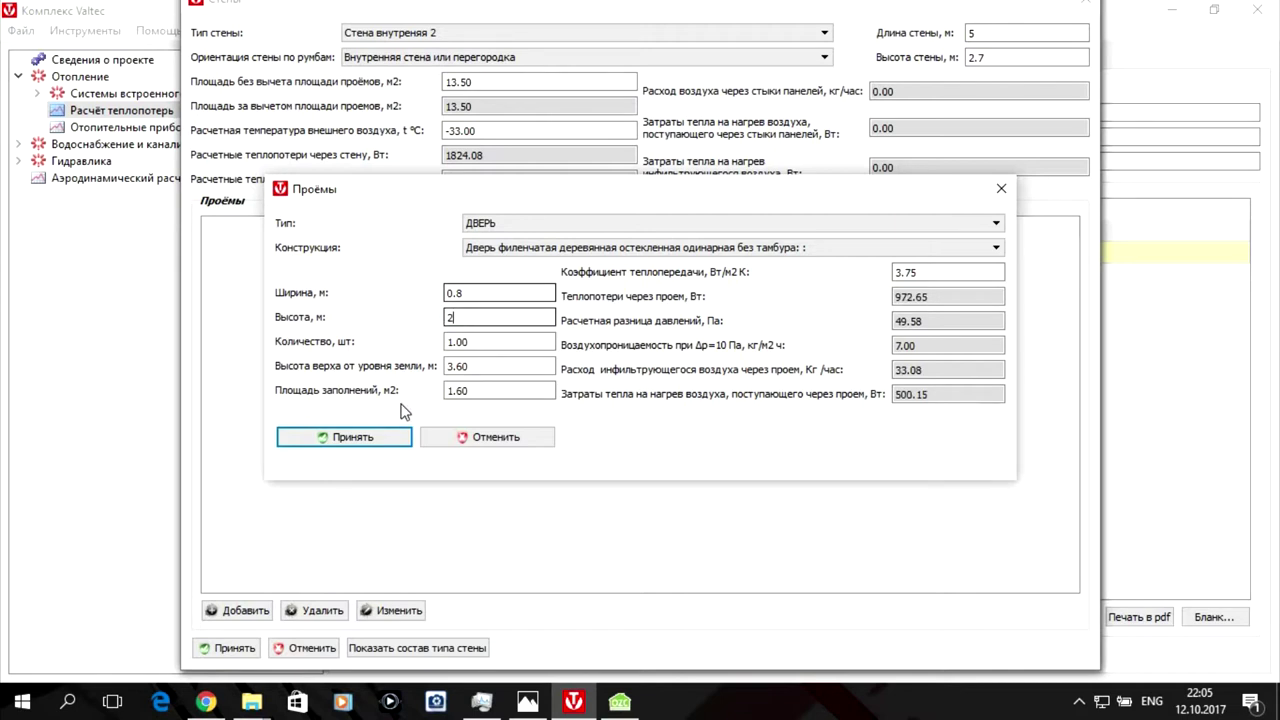
click(375, 439)
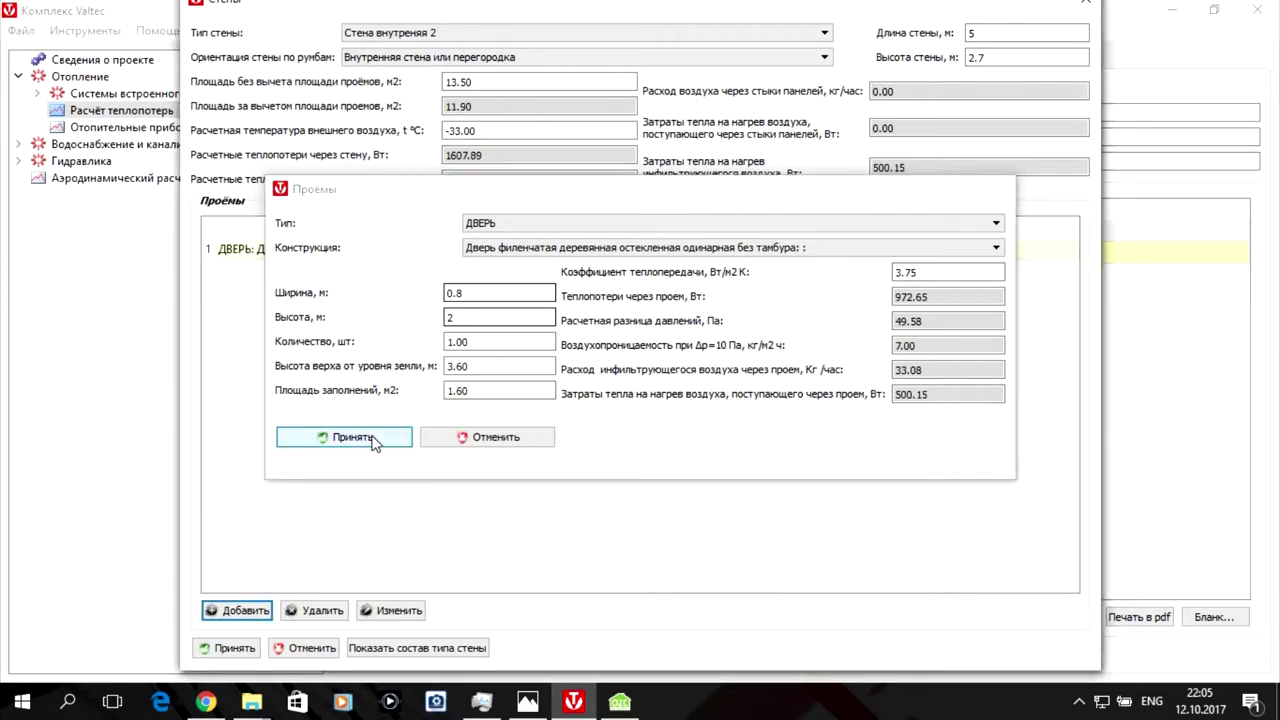
Consult the floor plan, set the design outside air temperature of room 103's first internal wall to 18 °C, and accept the wall.
click(548, 707)
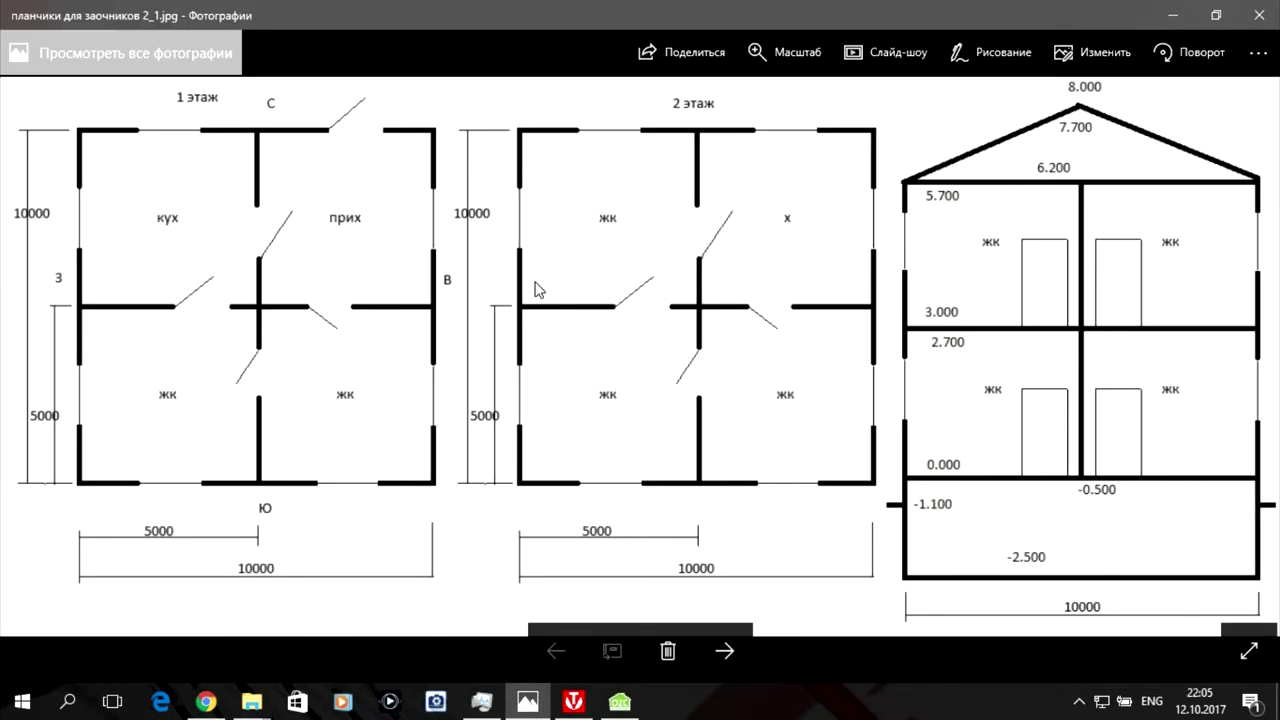
key(alt+Tab)
drag(518, 127, 378, 136)
text(18)
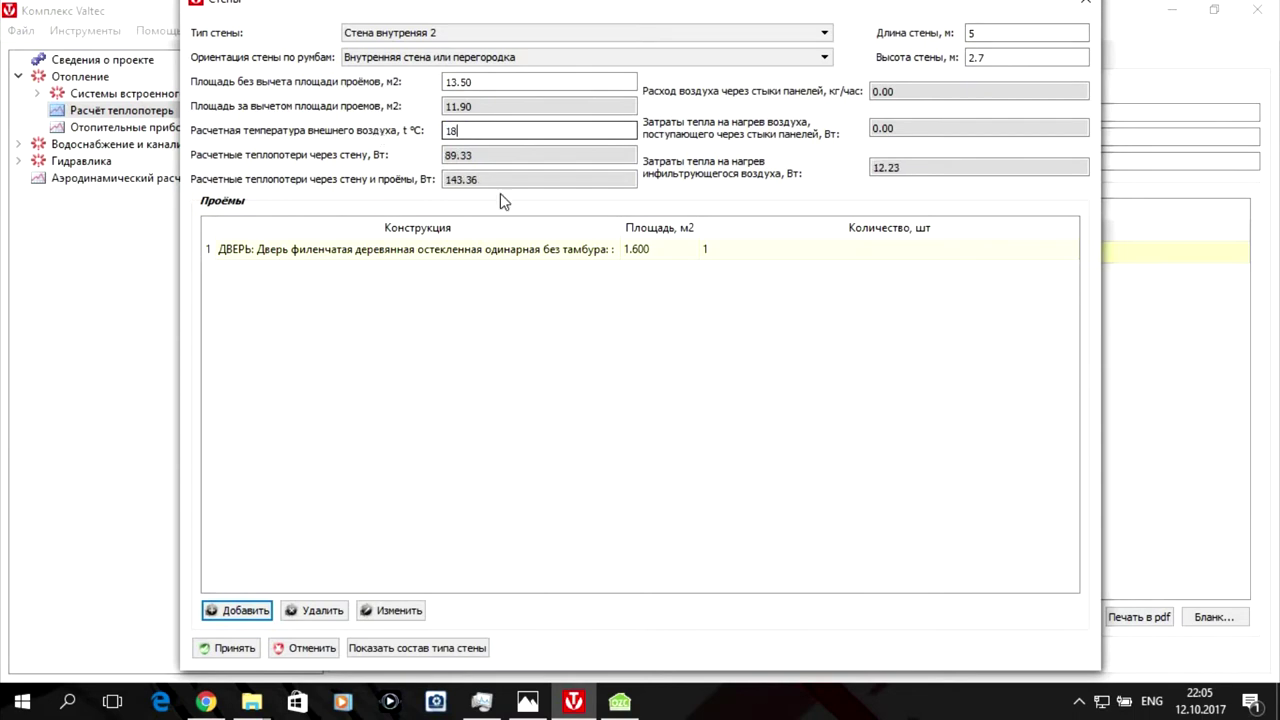
click(226, 650)
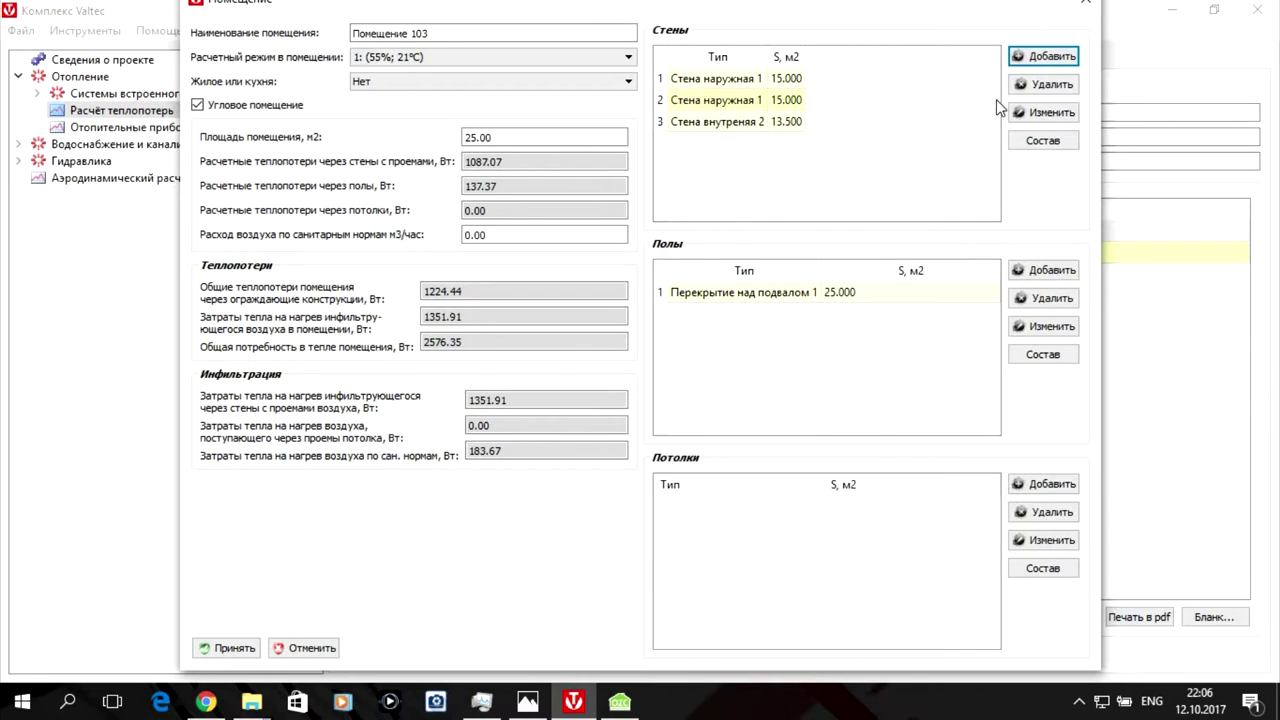
Add a second internal wall to room 103 with type "Стена внутреняя 2" and orientation "Внутренняя стена или перегородка".
click(1050, 56)
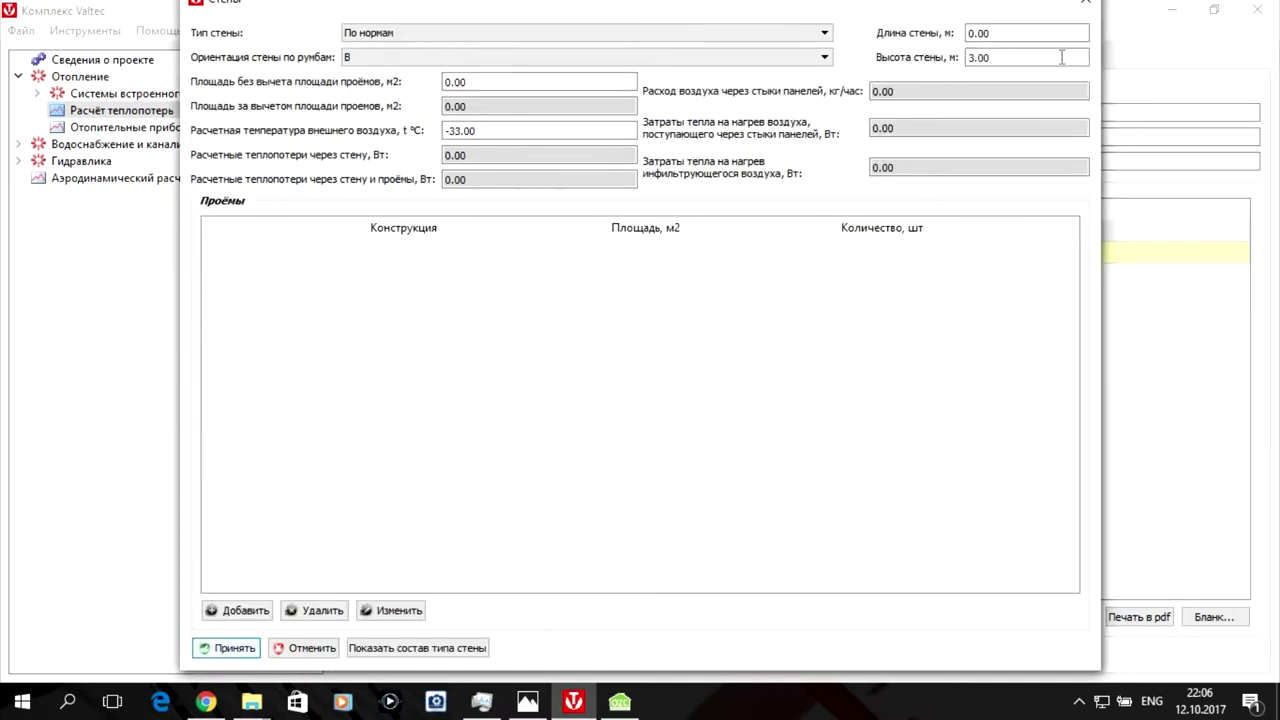
click(625, 38)
click(608, 61)
click(608, 59)
click(601, 87)
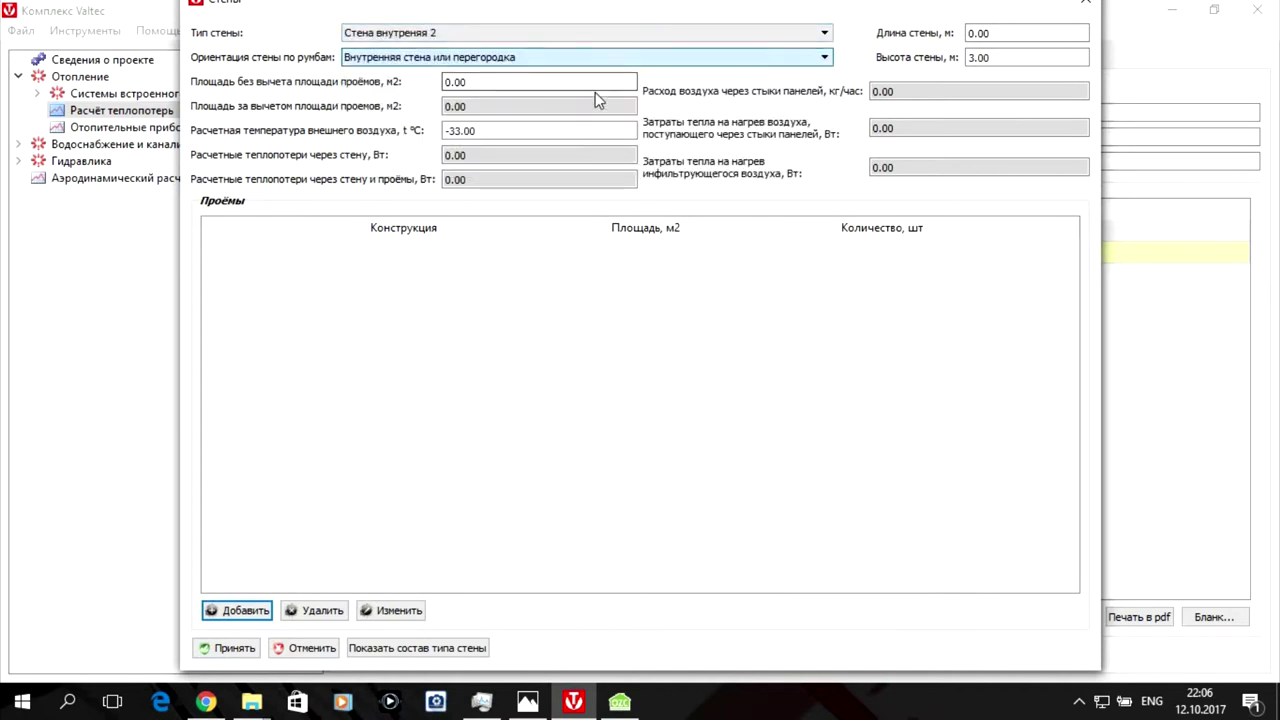
Set the length of room 103's second internal wall to 5 m and its height to 2.7 m.
click(1010, 33)
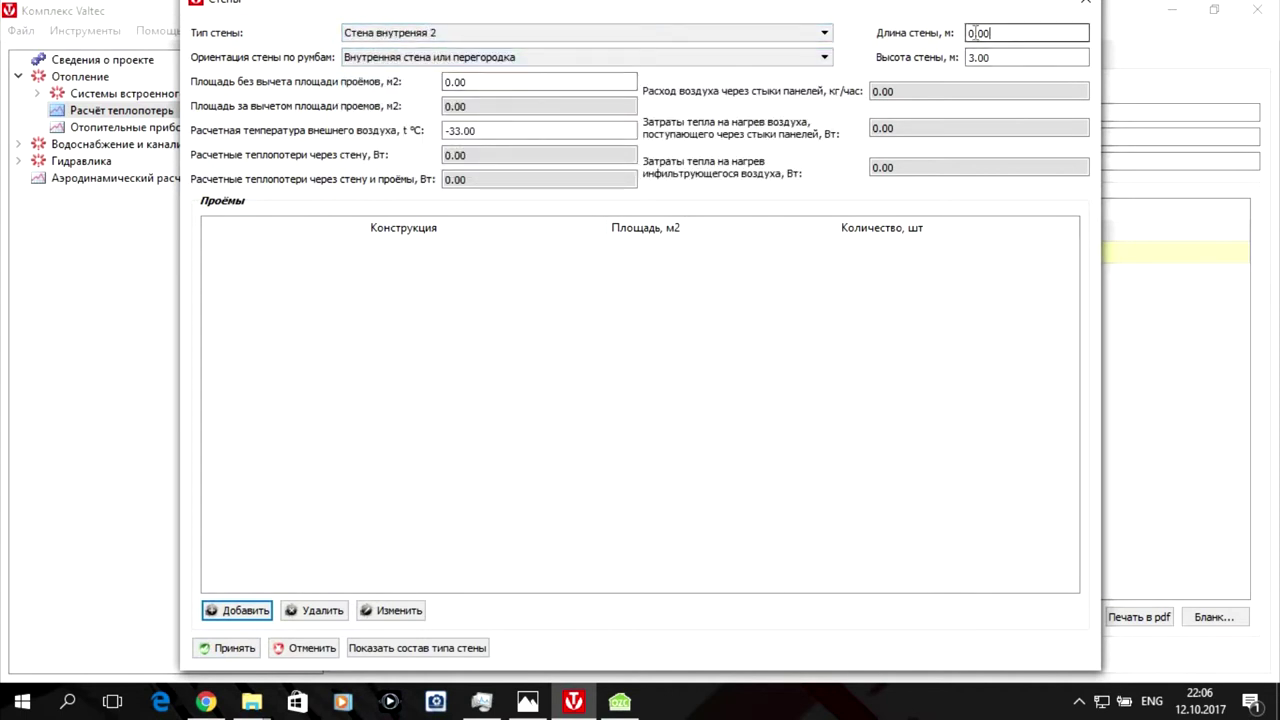
text(5)
key(Tab)
text(2.7)
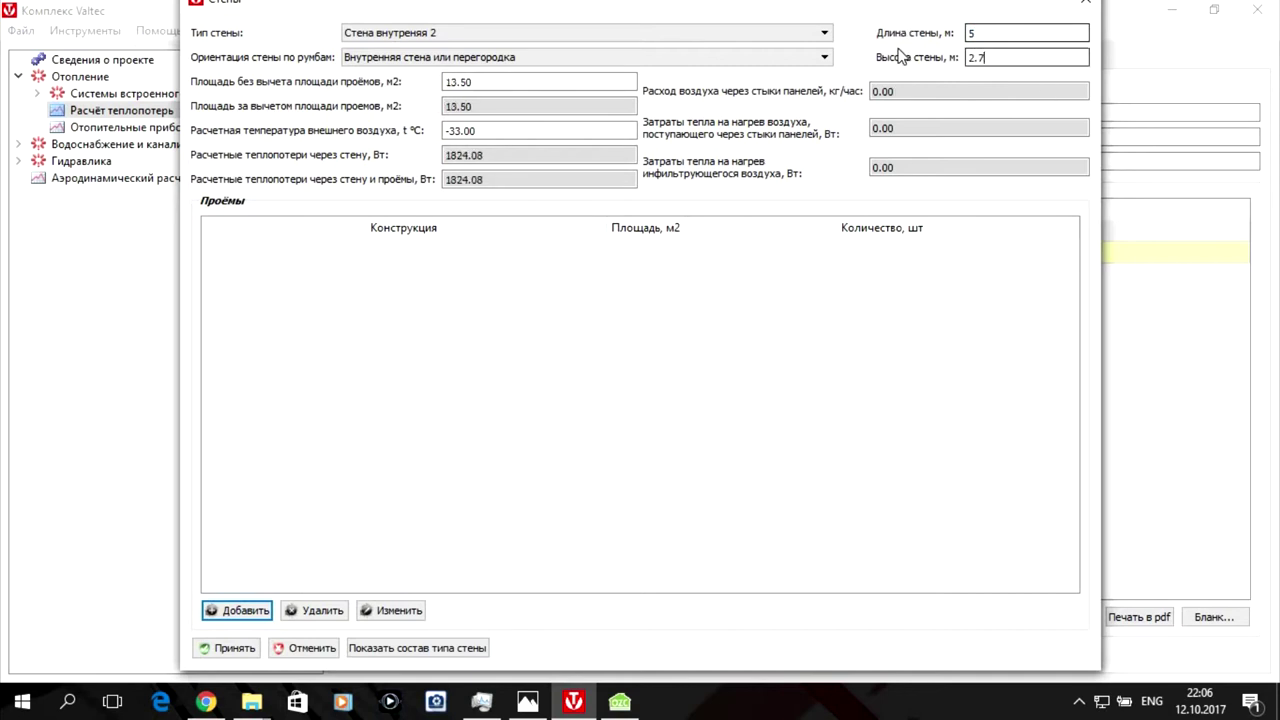
key(Tab)
Add an opening of type "ДВЕРЬ" with construction "Дверь филенчатая деревянная остекленная одинарная без тамбура" to room 103's second internal wall.
click(240, 610)
click(629, 222)
click(594, 264)
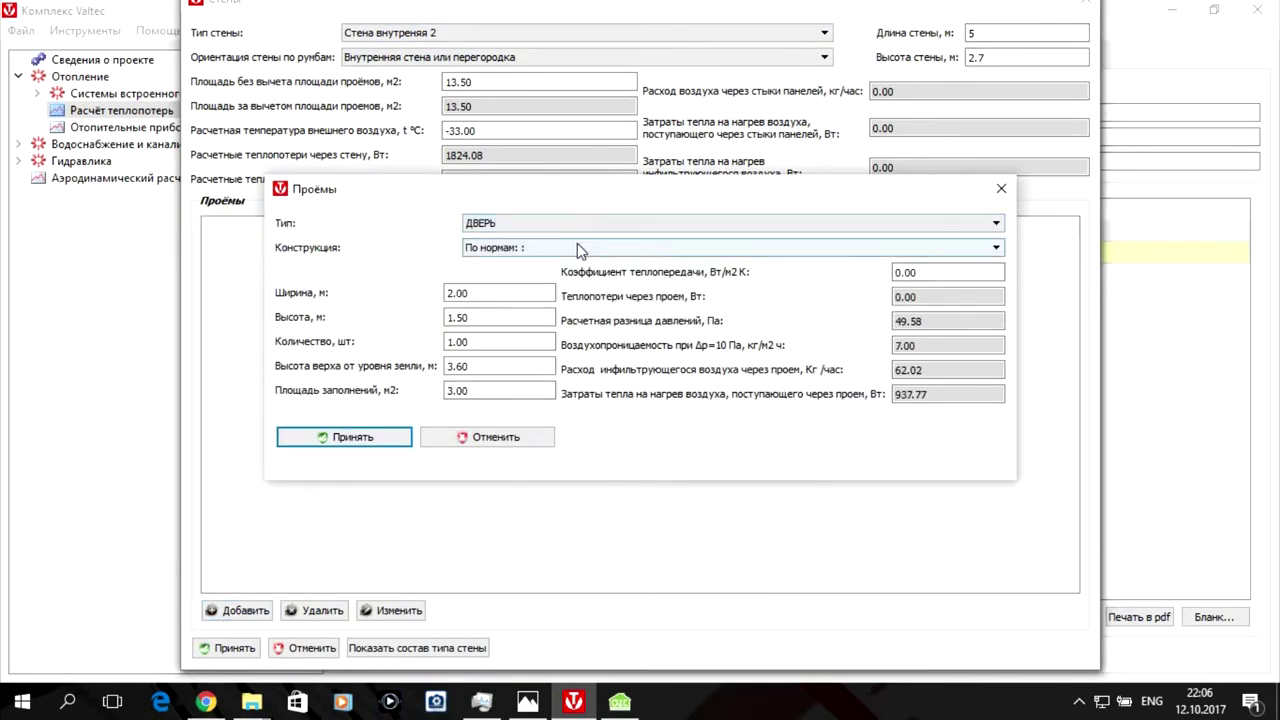
click(577, 247)
scroll(632, 320, down, 5)
scroll(632, 320, down, 1)
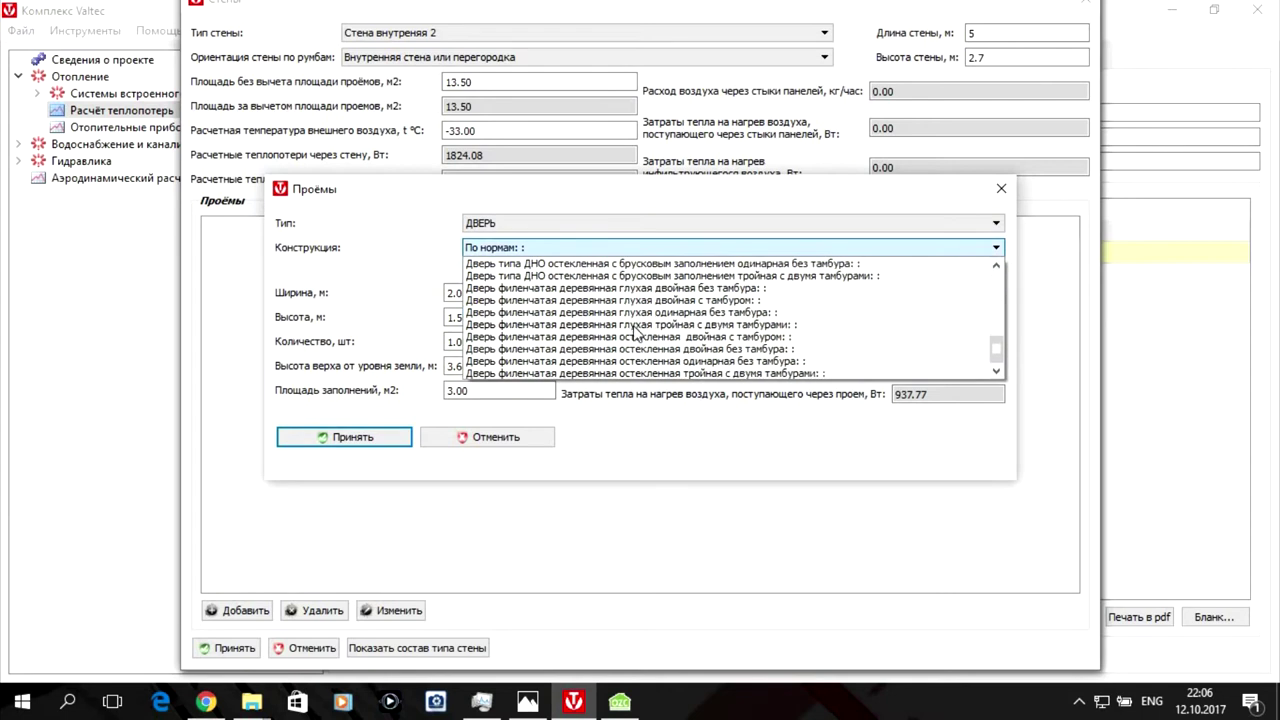
click(700, 366)
Set the width of the door in room 103's second internal wall to 0.8 m and its height to 2 m, and accept the opening.
drag(478, 292, 440, 292)
text(0.8)
drag(514, 321, 415, 318)
text(2)
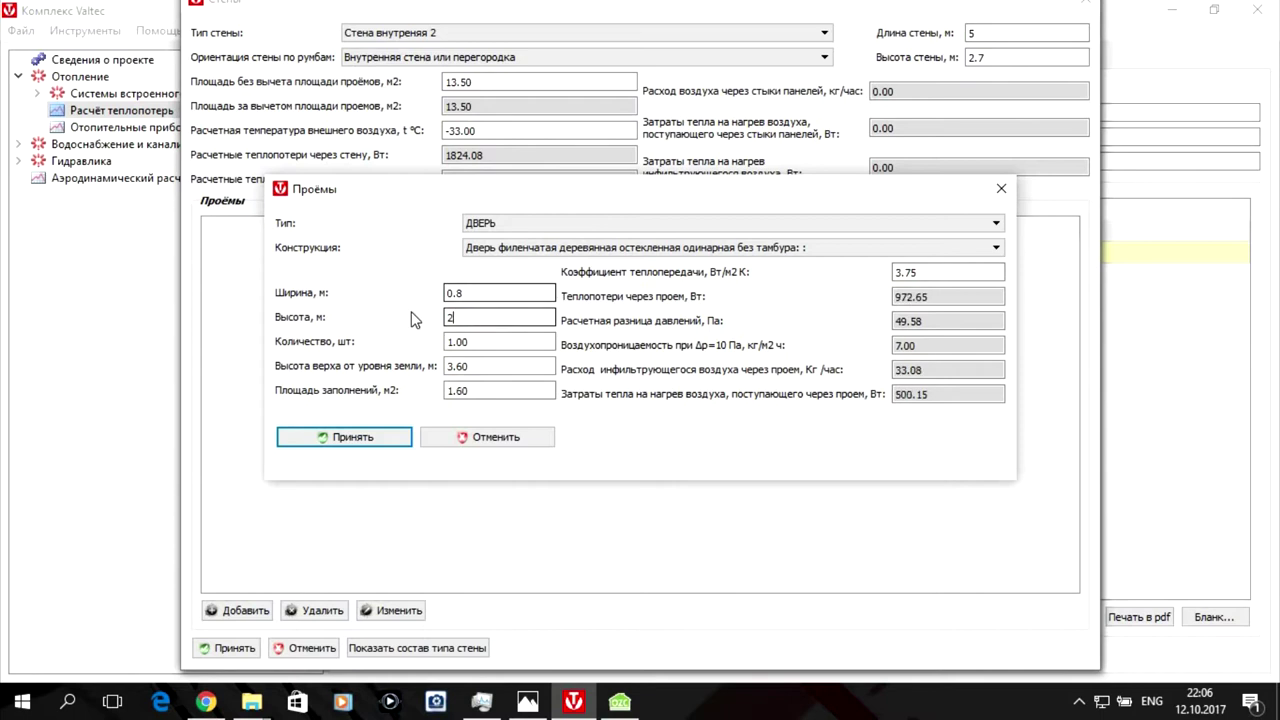
click(363, 435)
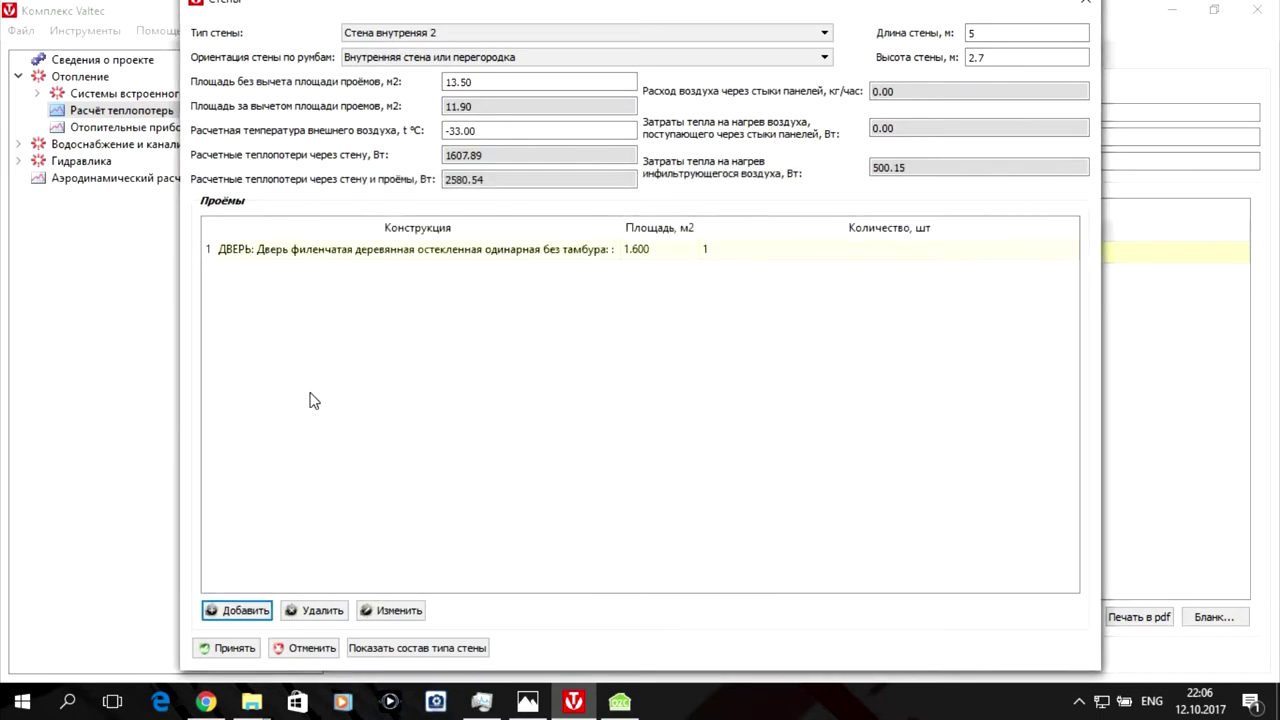
Consult the floor plan, set the second internal wall's design outside air temperature to 21 °C, and accept the wall and room 103.
click(484, 703)
click(484, 703)
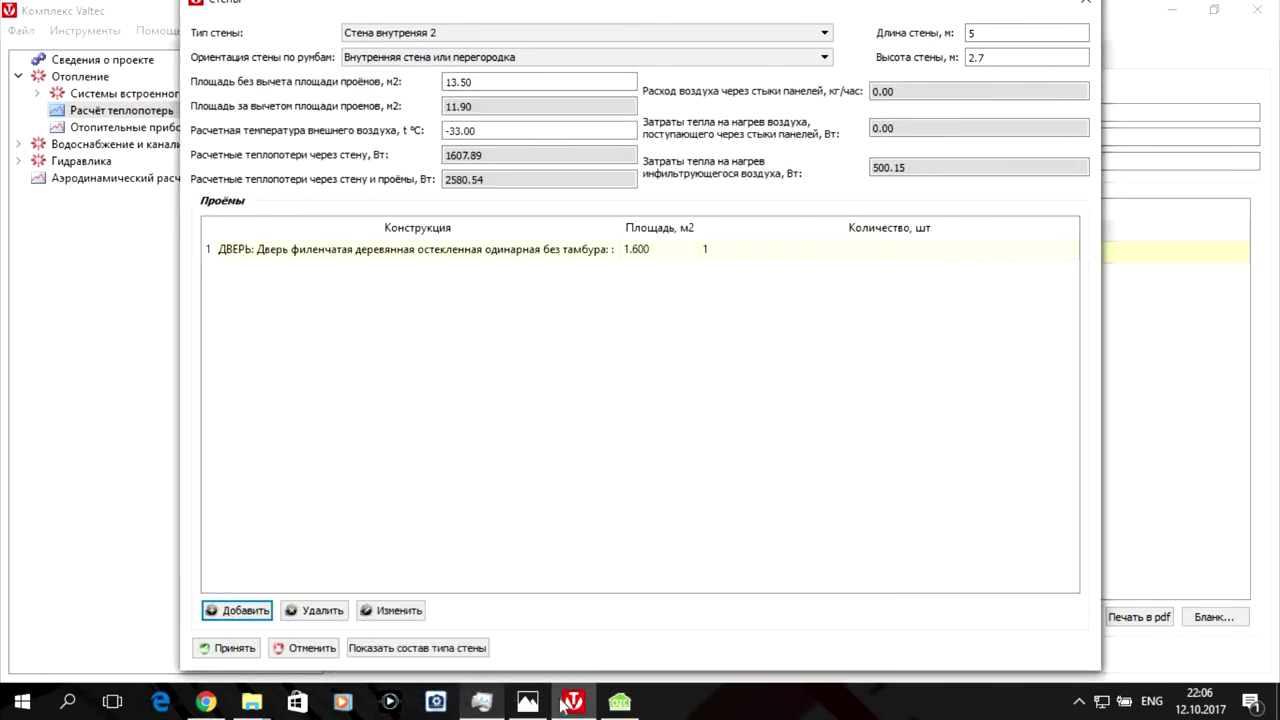
click(528, 703)
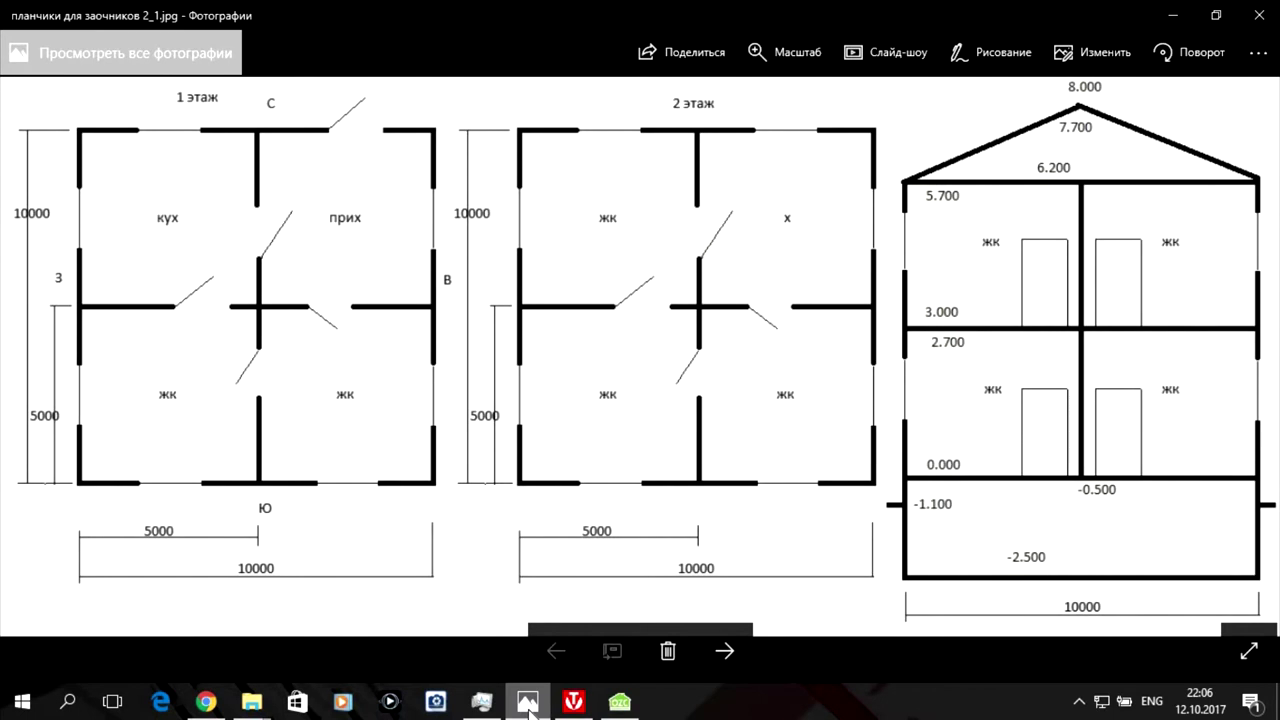
click(528, 703)
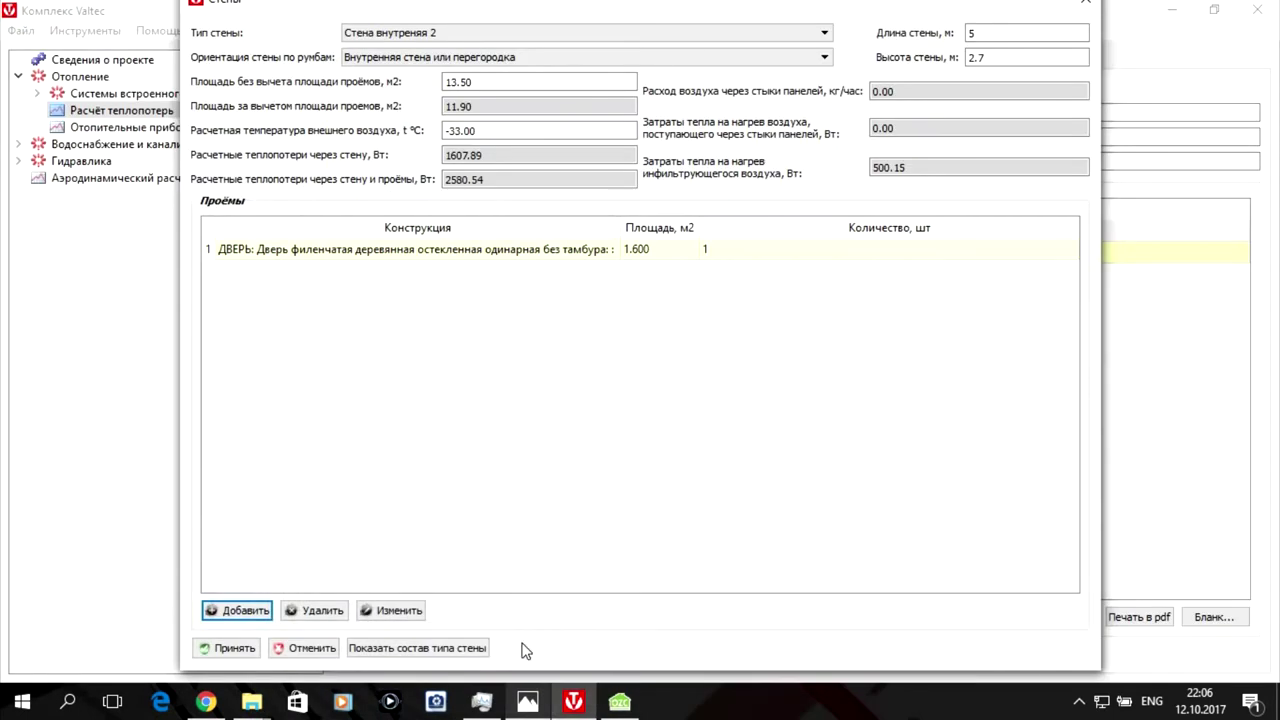
double_click(487, 131)
text(21)
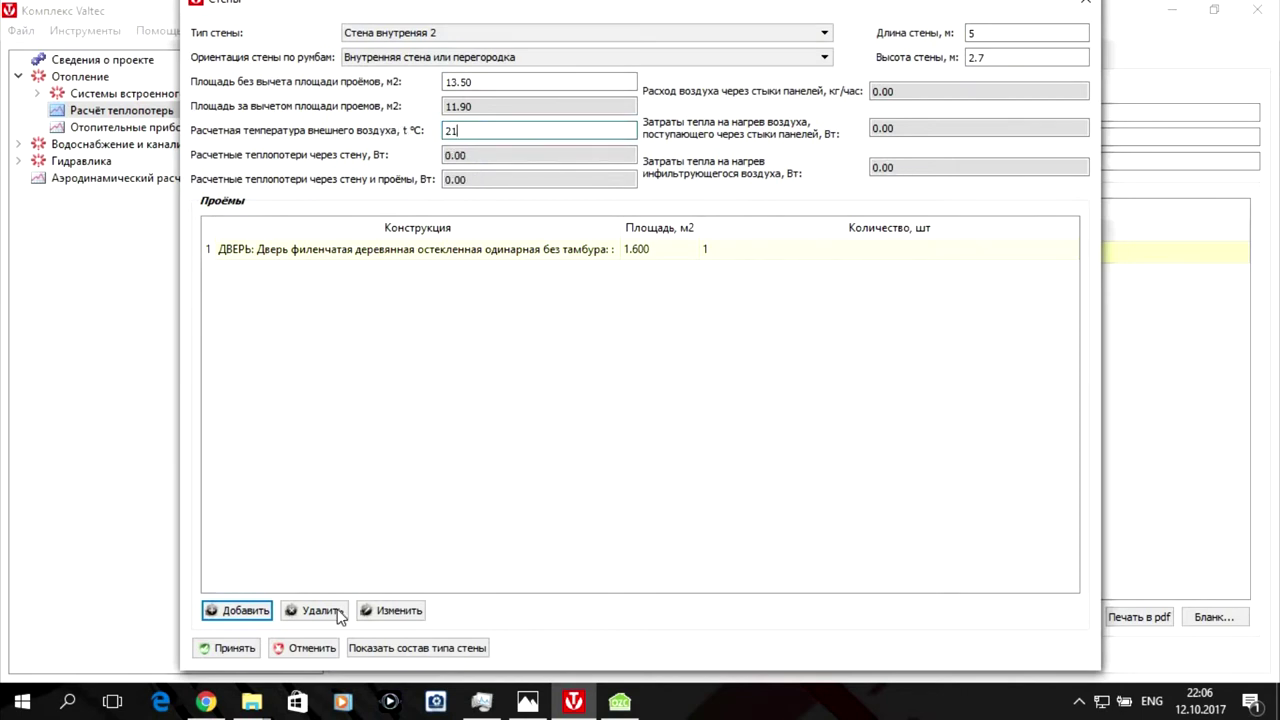
click(237, 659)
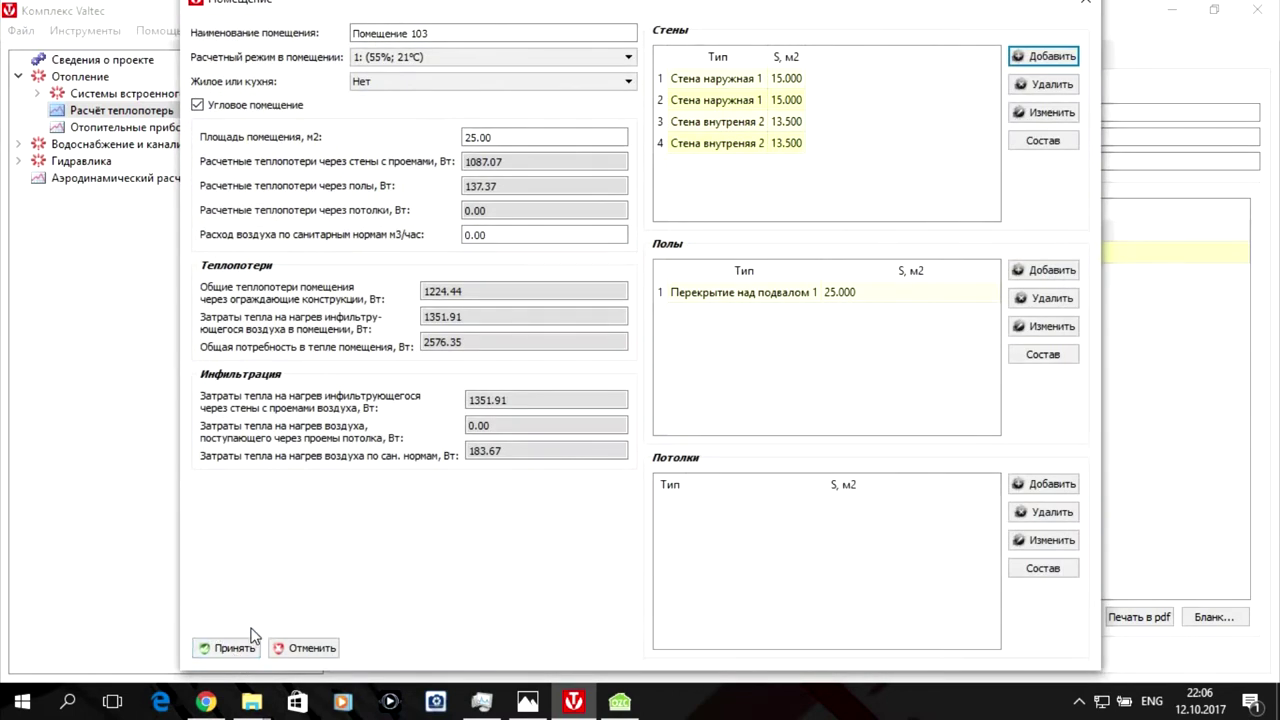
click(225, 655)
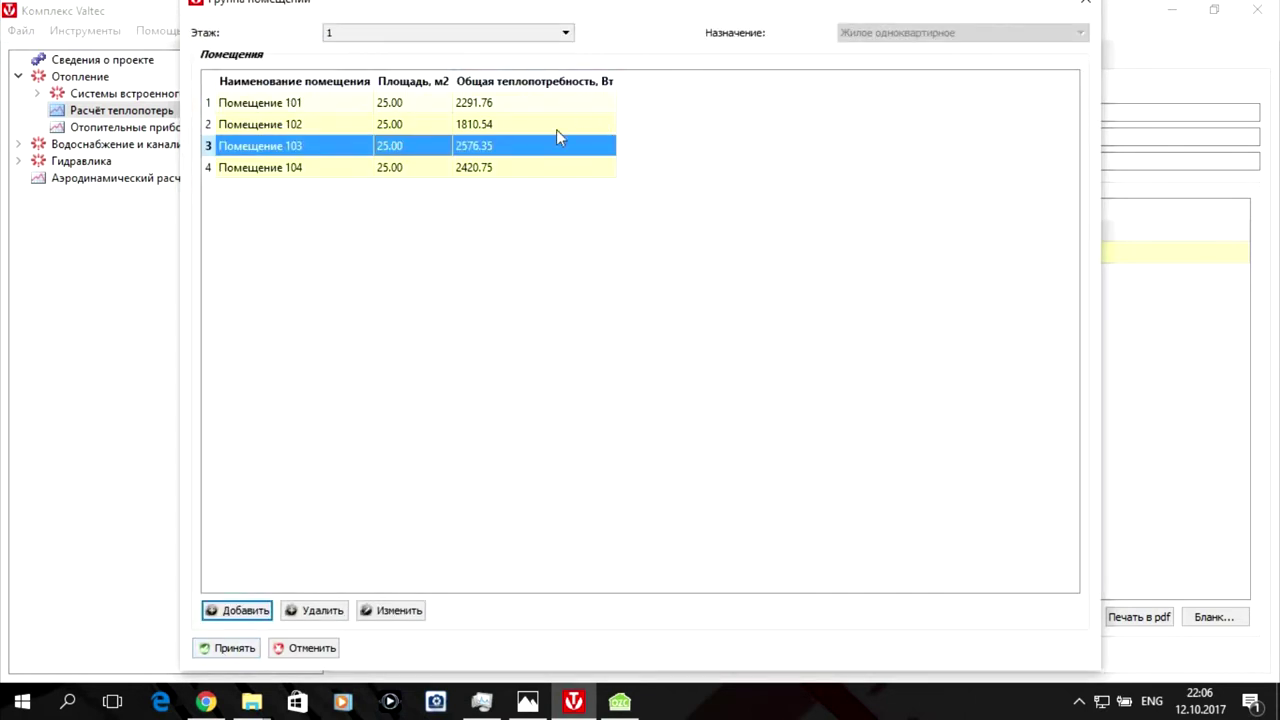
Open room 104 and add a new wall with a length of 5 m and a height of 2.7 m.
double_click(501, 166)
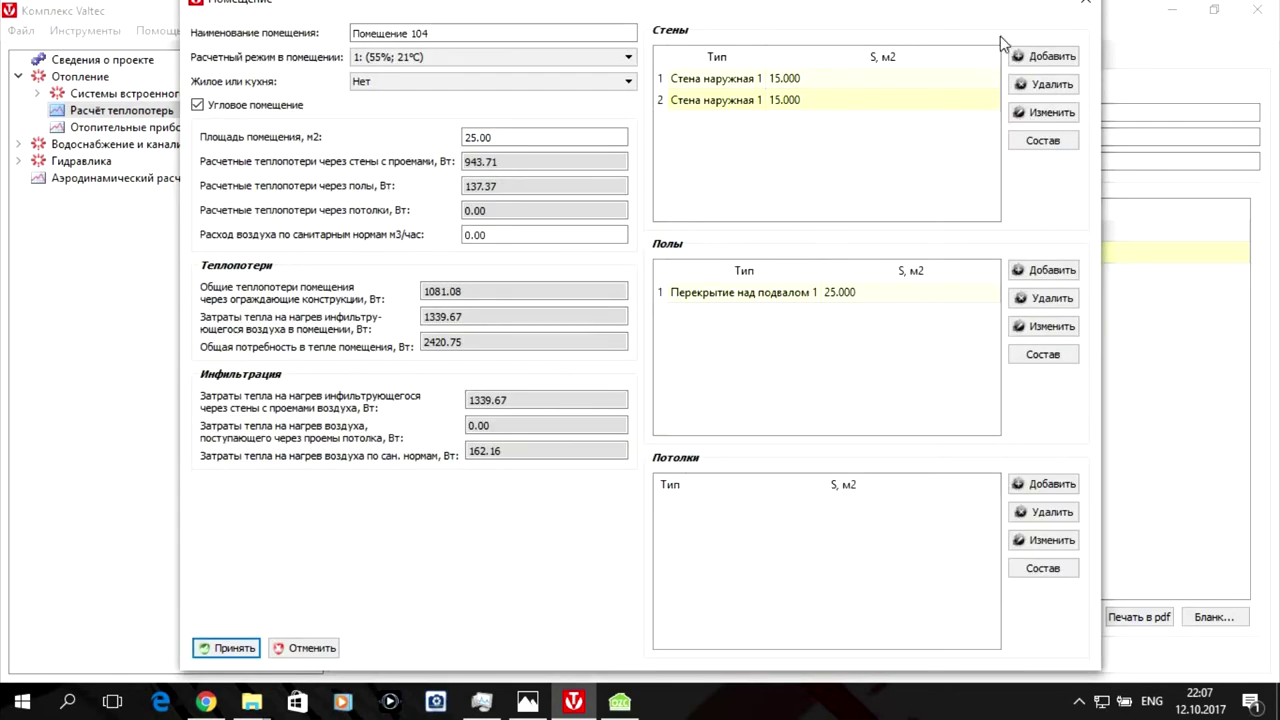
click(1066, 60)
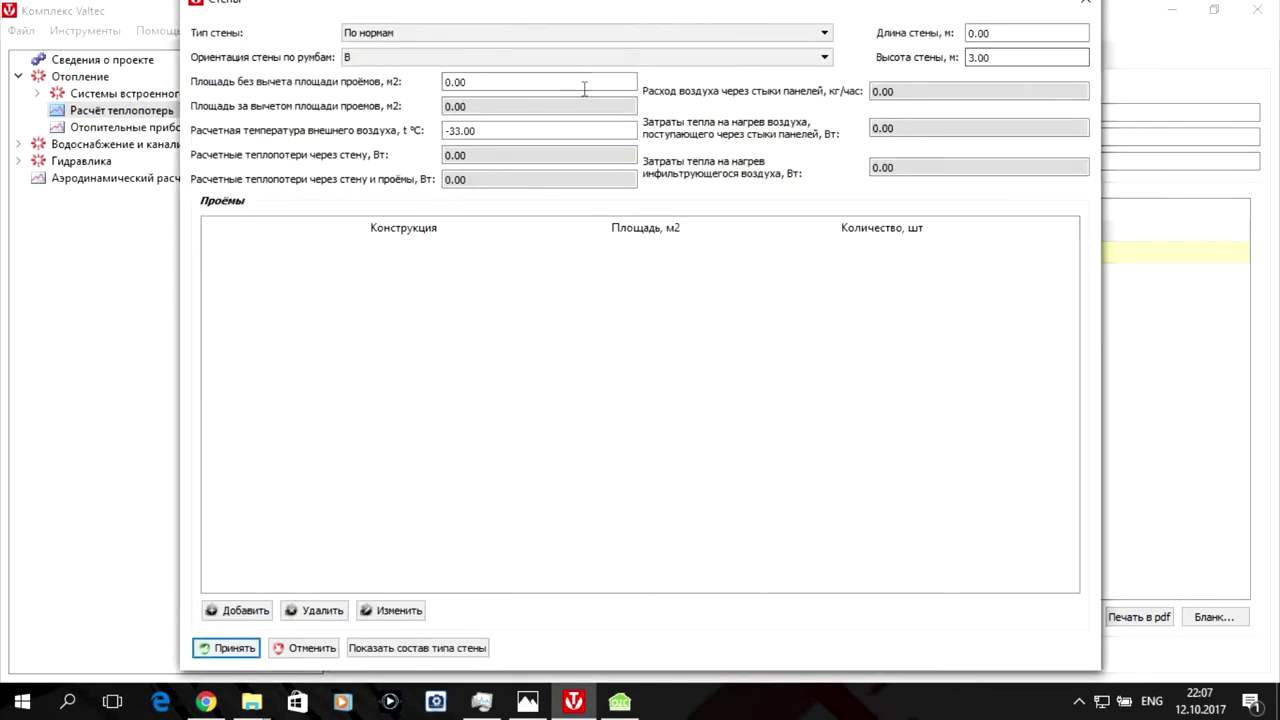
click(975, 30)
text(2.7)
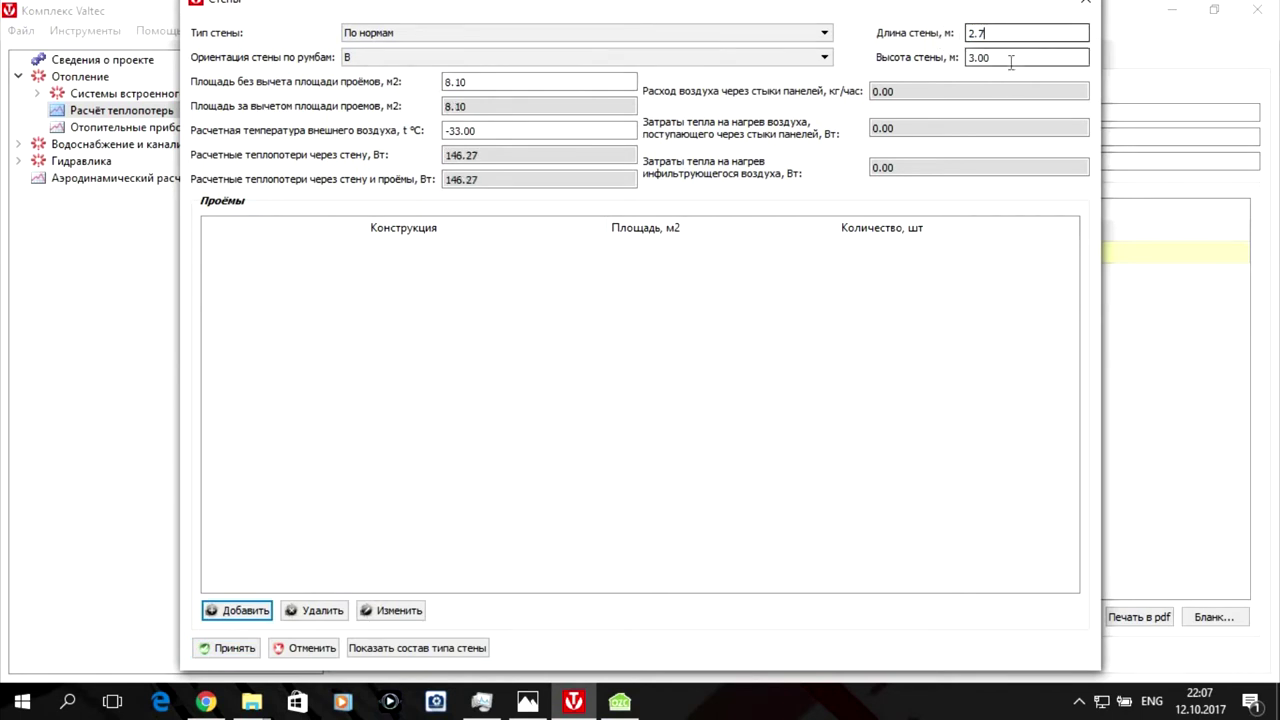
key(shift+Home)
text(5)
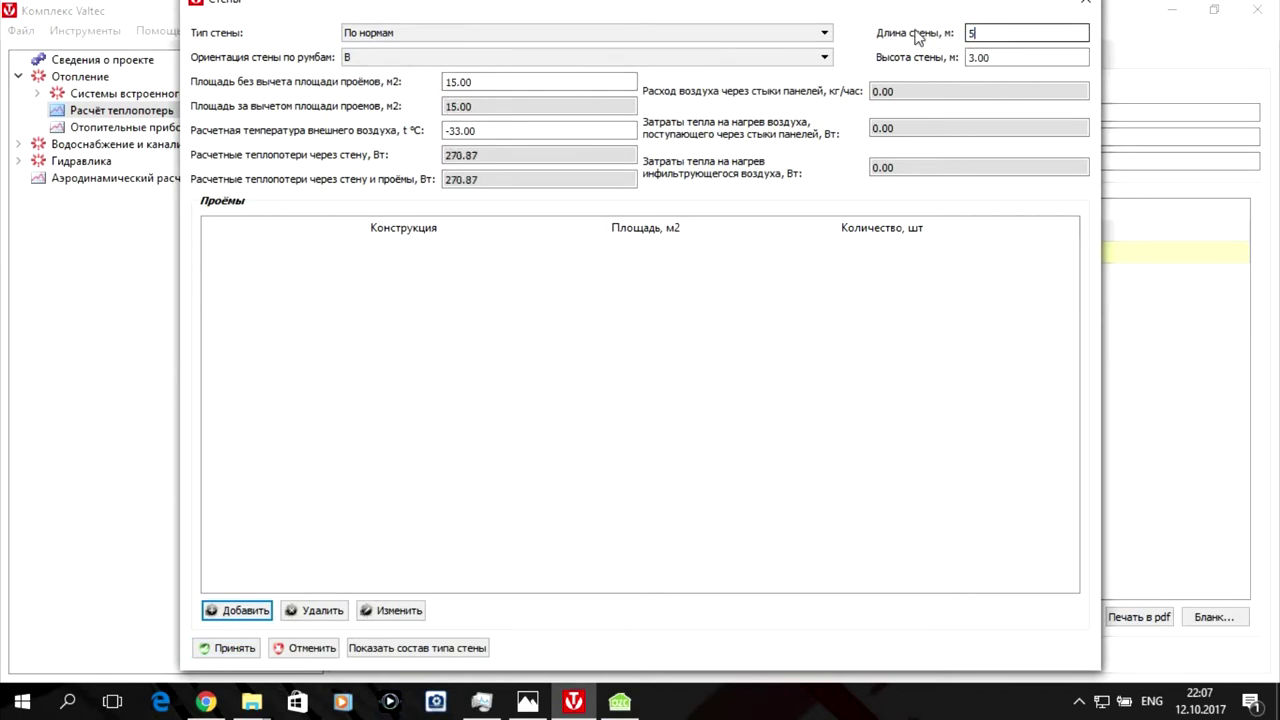
click(975, 54)
text(2.7)
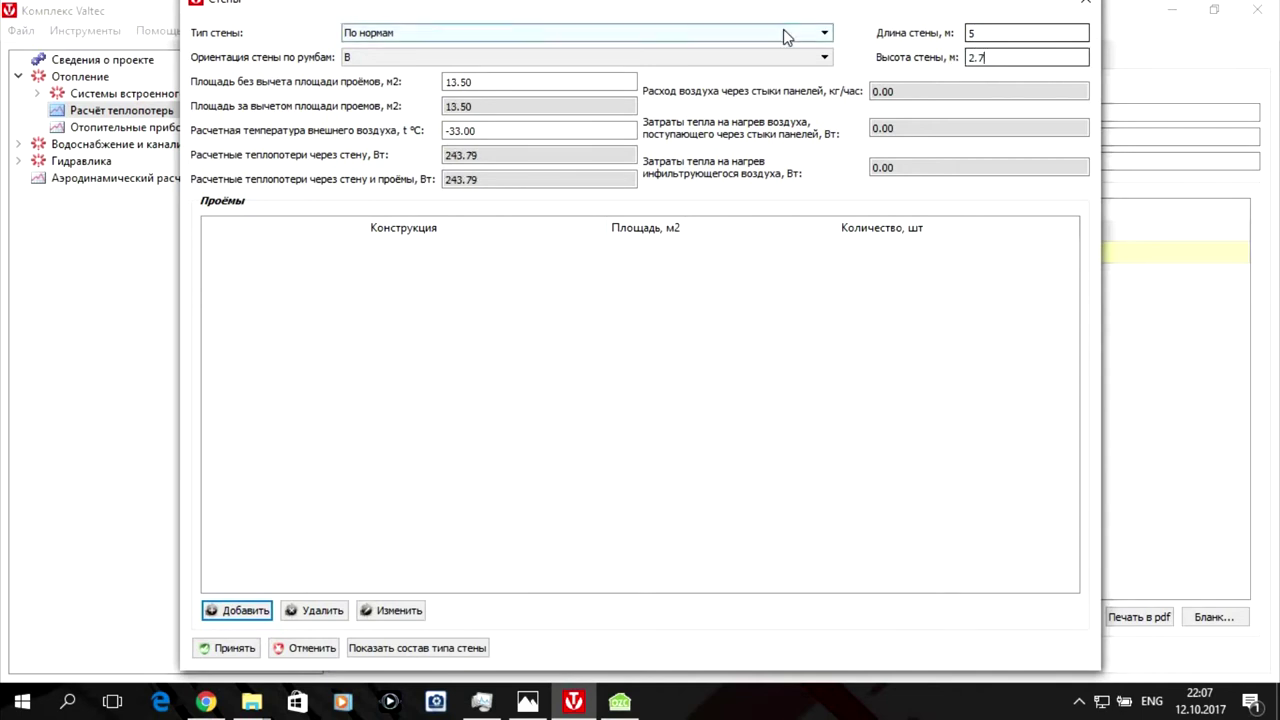
Set the new wall of room 104 to type "Стена внутреняя 2" and orientation "Внутренняя стена или перегородка".
click(785, 36)
click(668, 62)
click(660, 57)
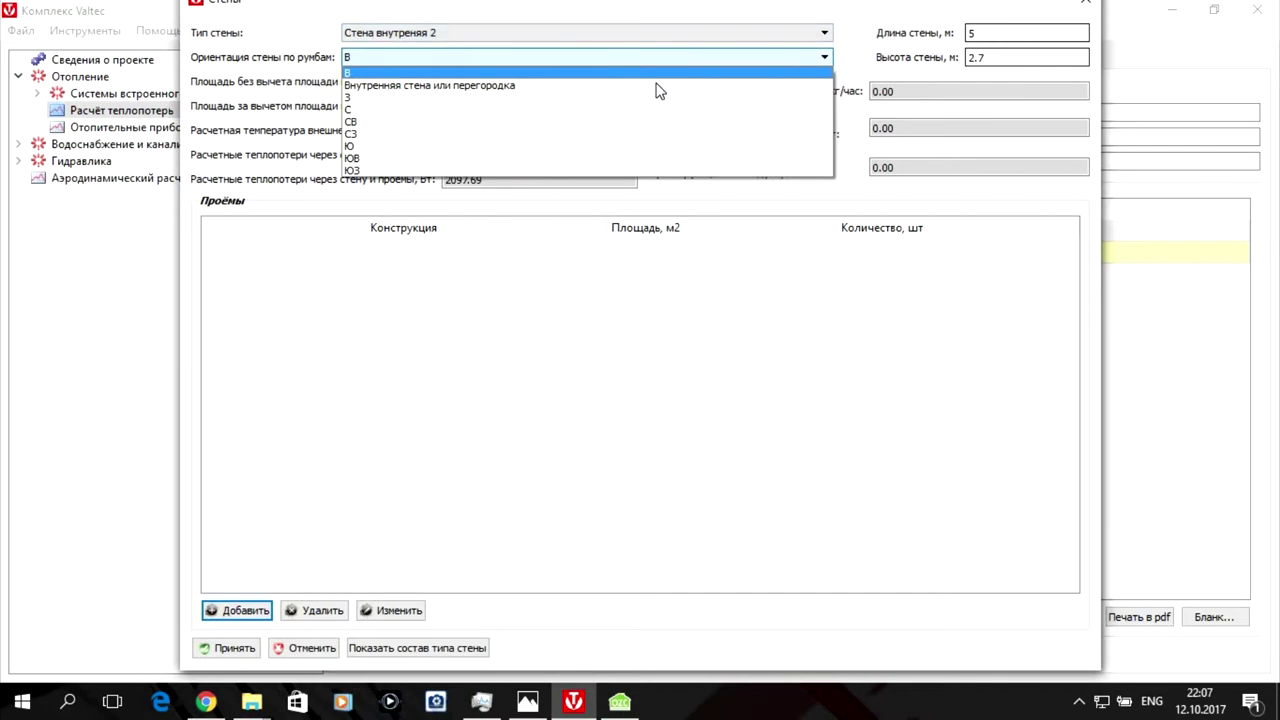
click(659, 87)
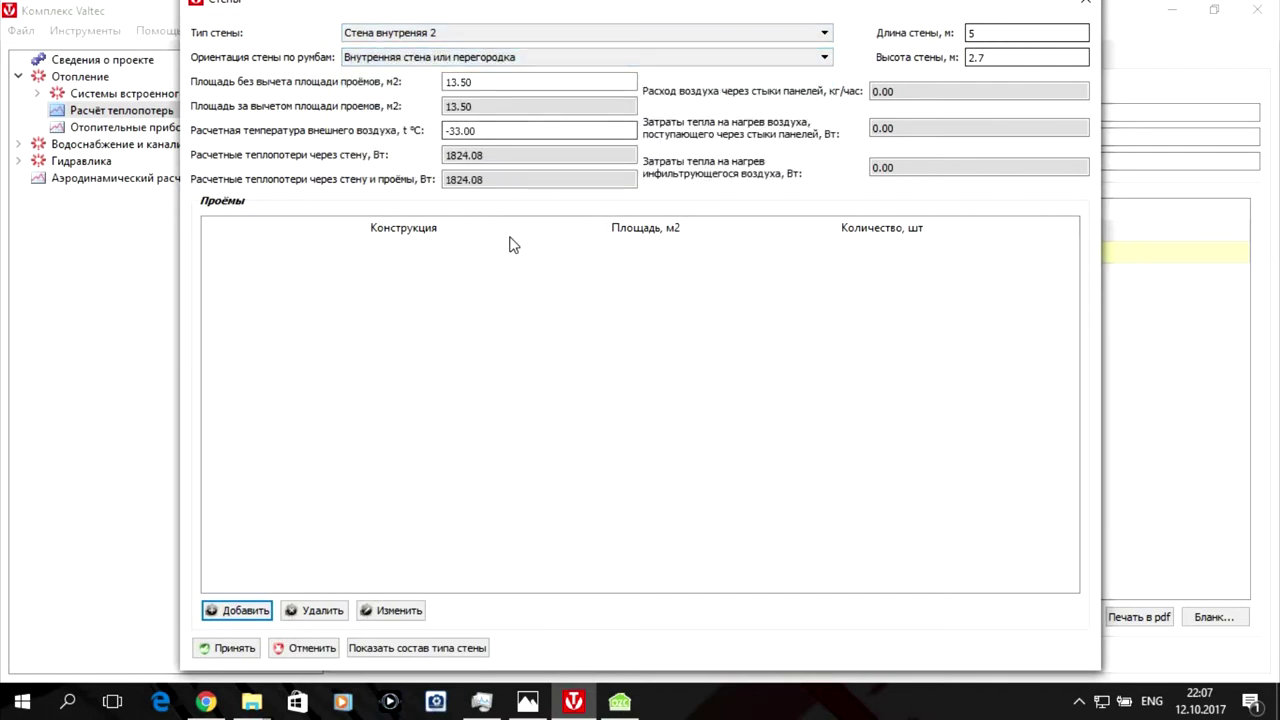
Set the design outside air temperature of room 104's first internal wall to 21 °C and check the adjacent rooms on the floor plan.
click(508, 131)
drag(508, 131, 407, 130)
text(21)
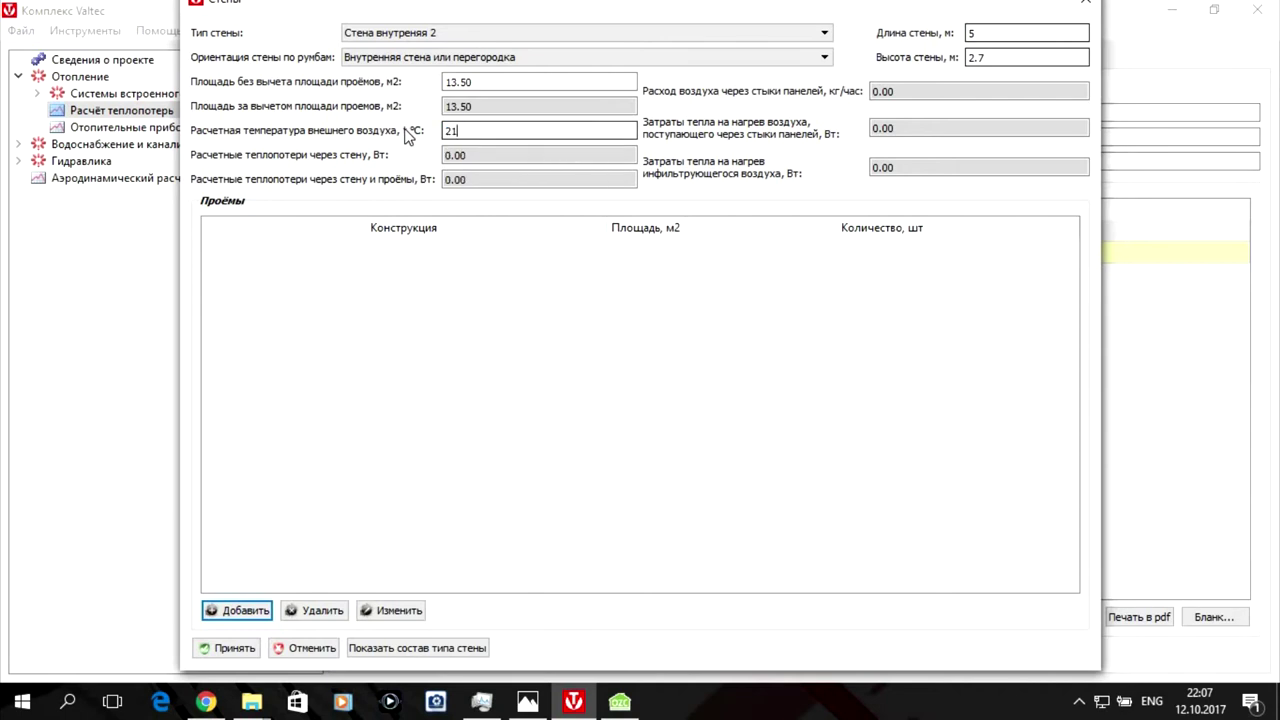
click(527, 703)
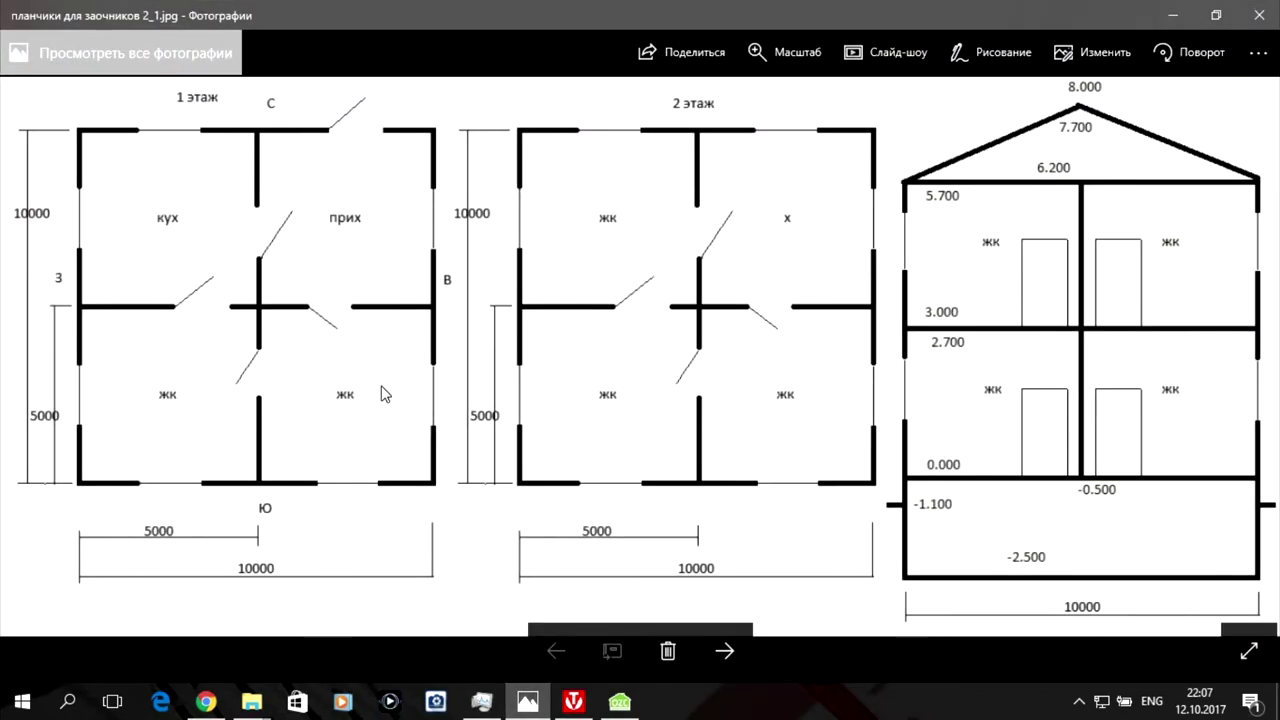
click(1170, 15)
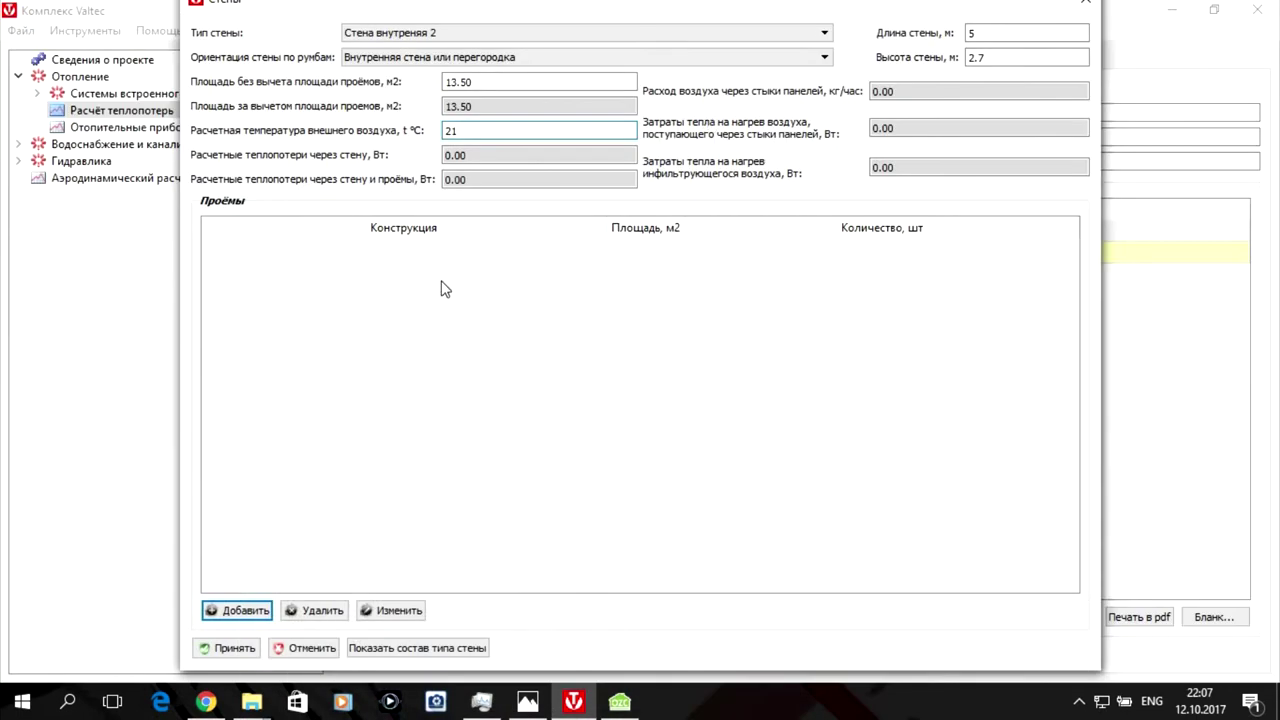
Add an opening of type "ДВЕРЬ" with construction "Дверь филенчатая деревянная остекленная одинарная без тамбура" to room 104's first internal wall.
click(249, 610)
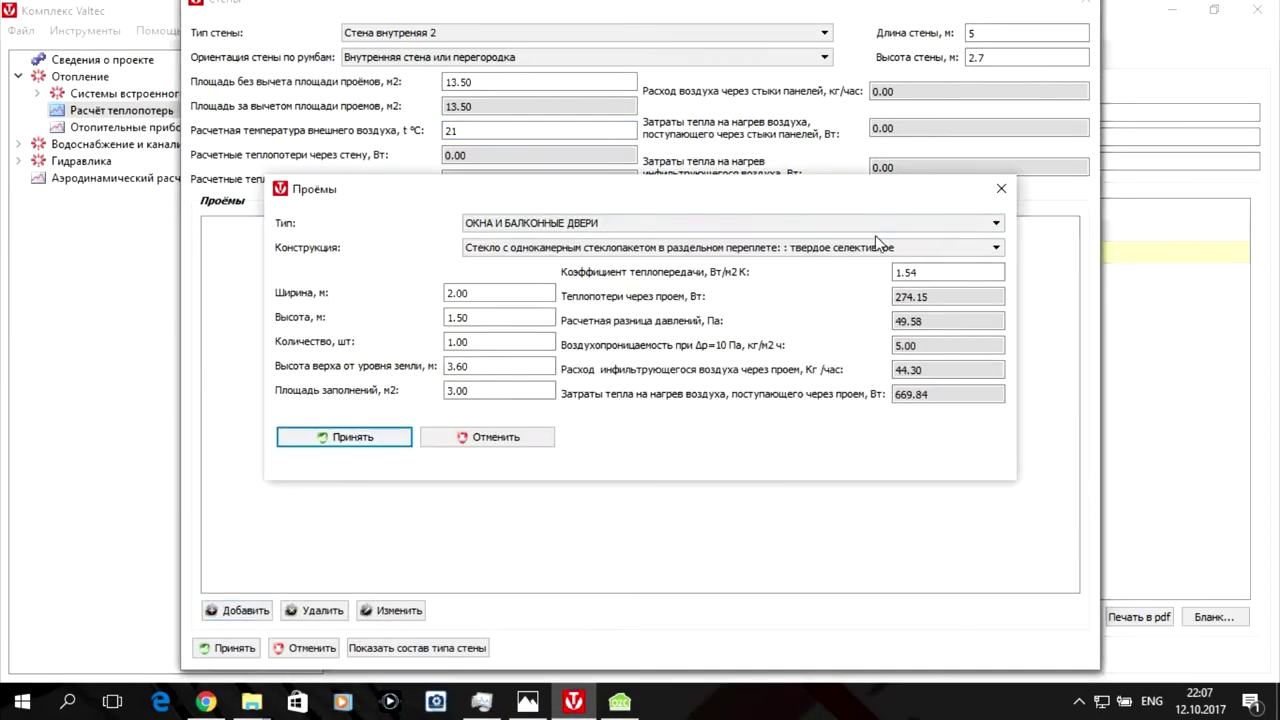
click(819, 229)
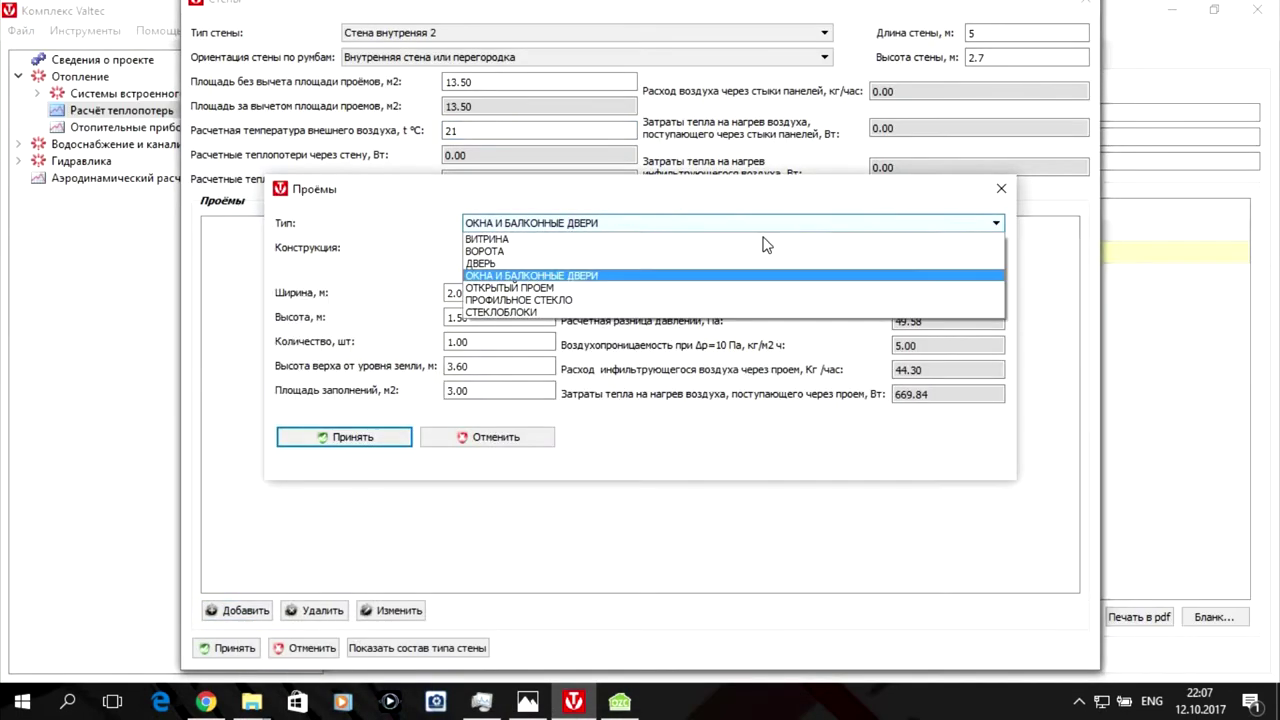
click(655, 263)
click(631, 248)
scroll(655, 320, up, 5)
scroll(655, 330, down, 5)
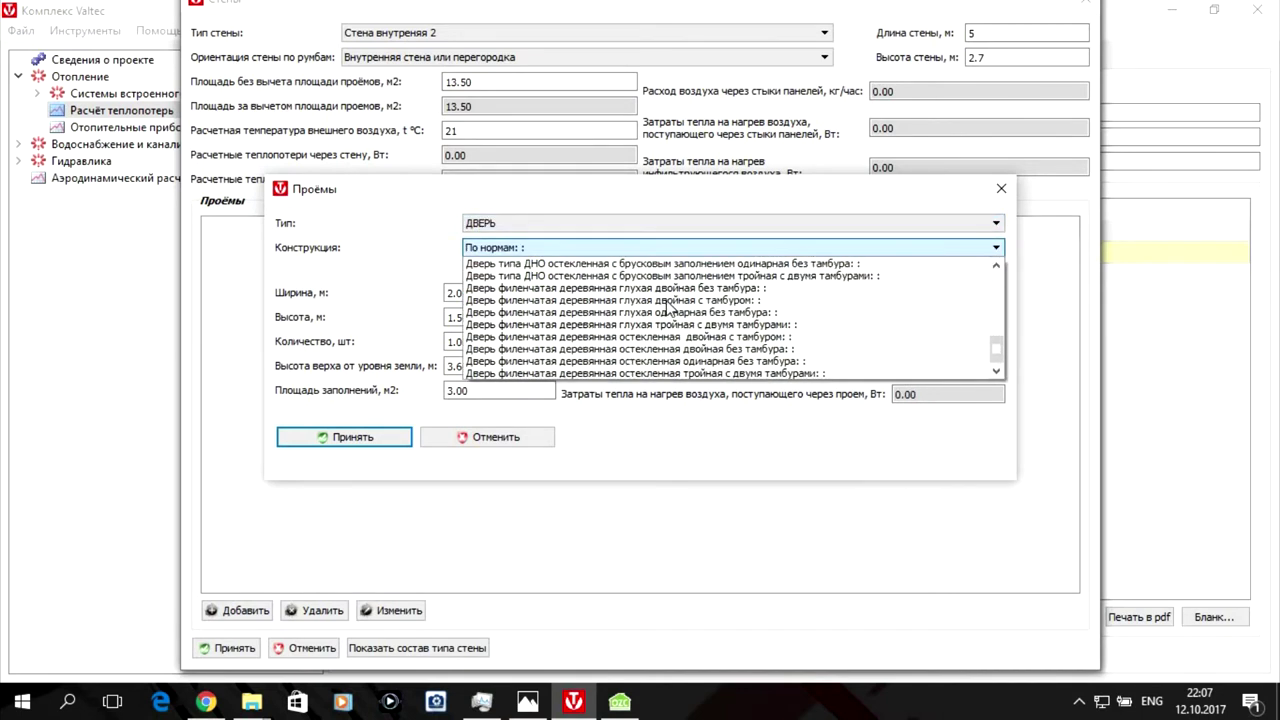
click(657, 361)
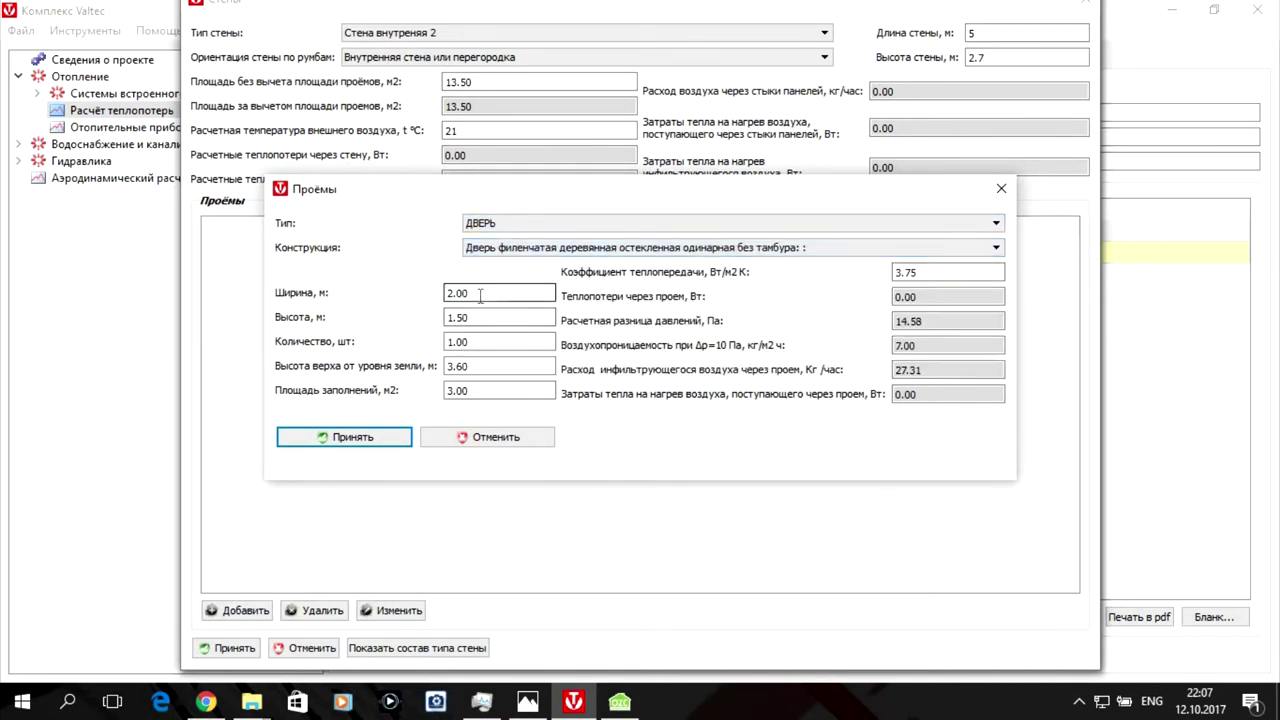
Set the door's width to 0.8 m and height to 2 m, and accept the opening and room 104's first internal wall.
double_click(450, 292)
text(0.8)
double_click(479, 317)
text(2)
click(351, 437)
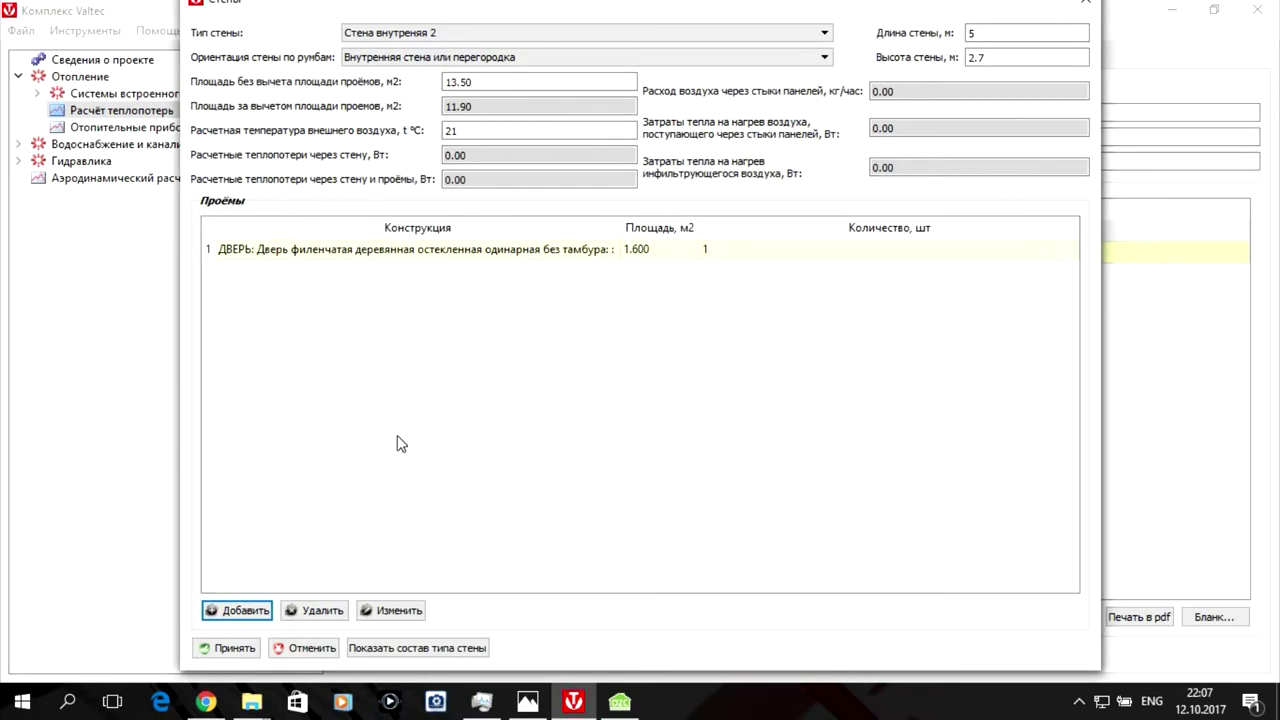
click(230, 648)
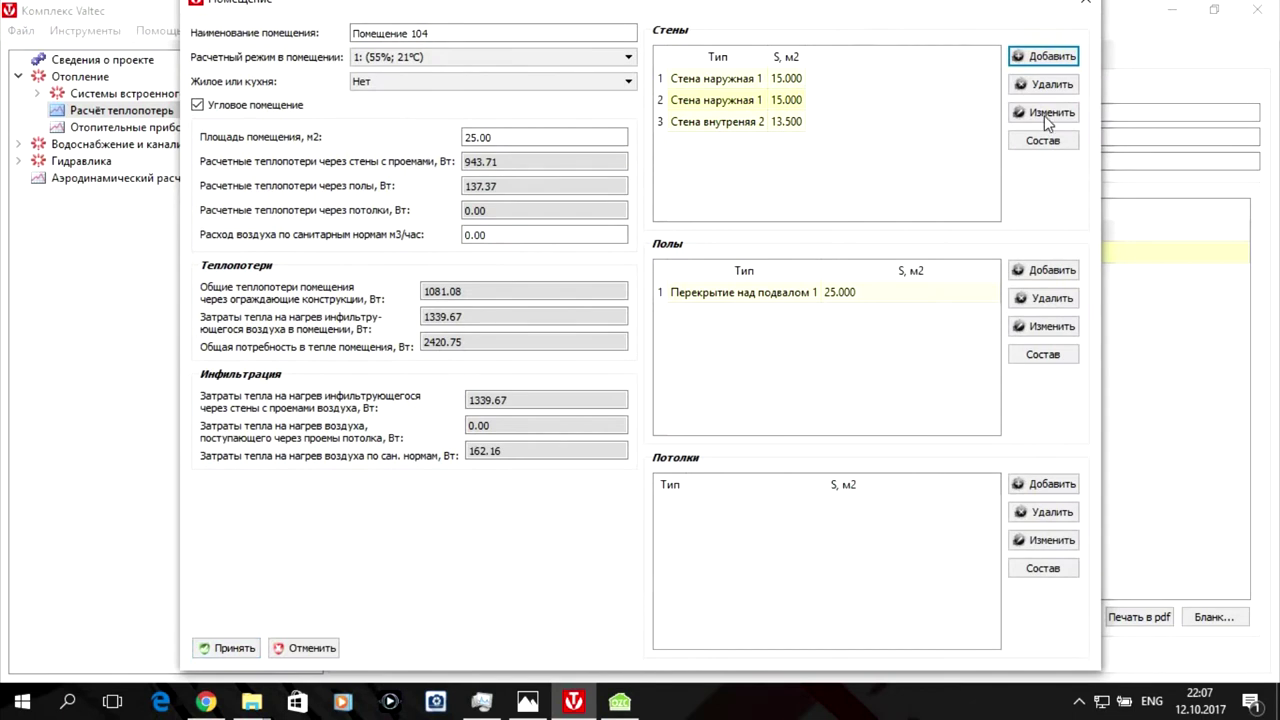
Consult the floor plan and add a second wall to room 104 with type "Стена внутреняя 2" and orientation "Внутренняя стена или перегородка".
click(1048, 58)
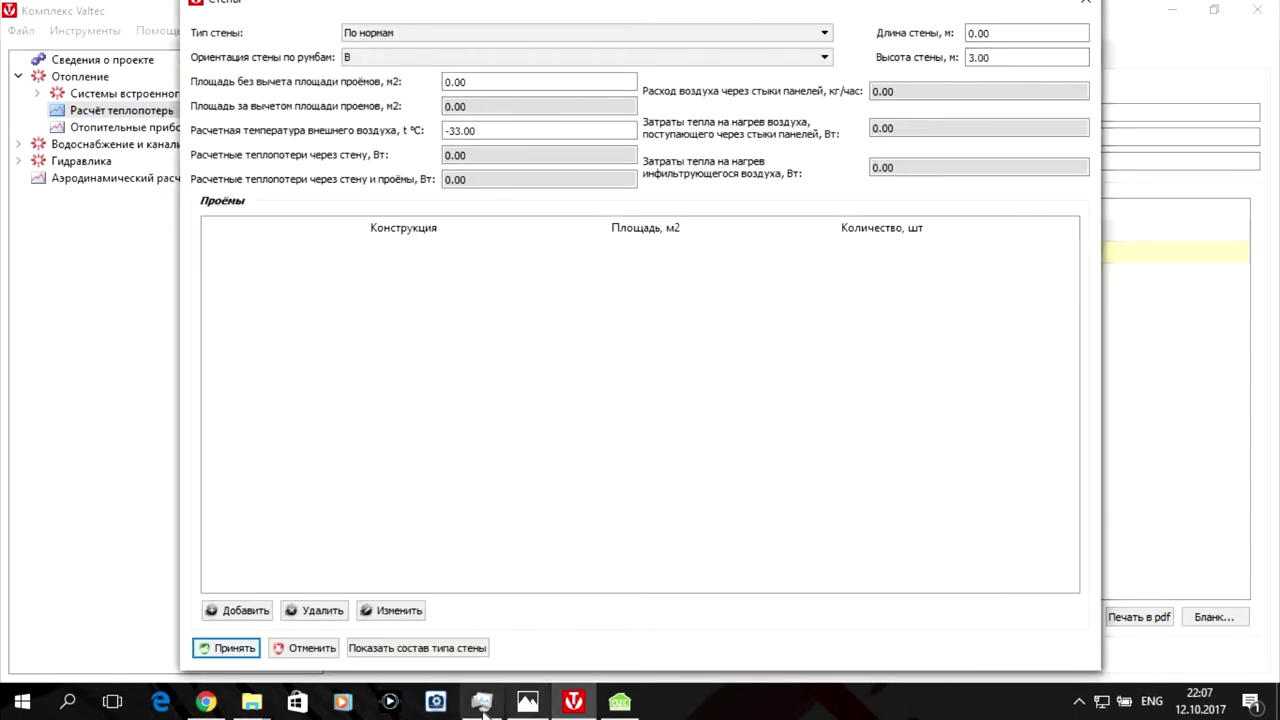
click(522, 703)
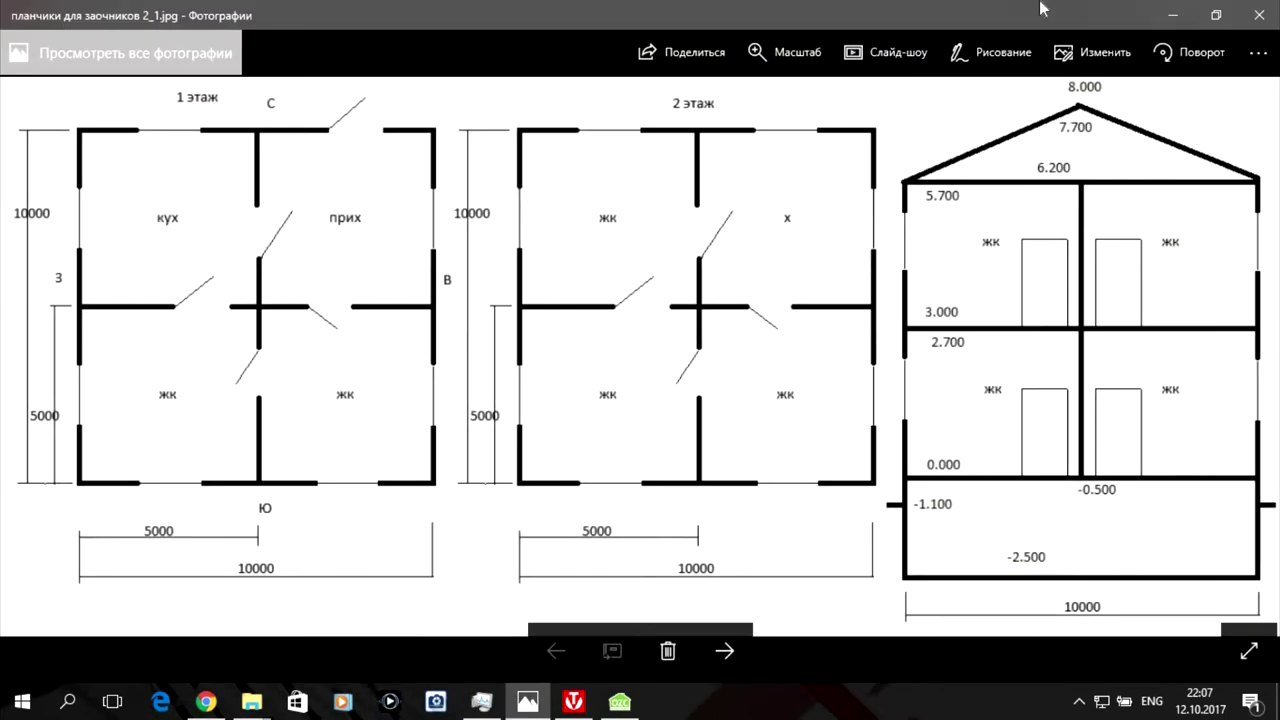
click(1173, 15)
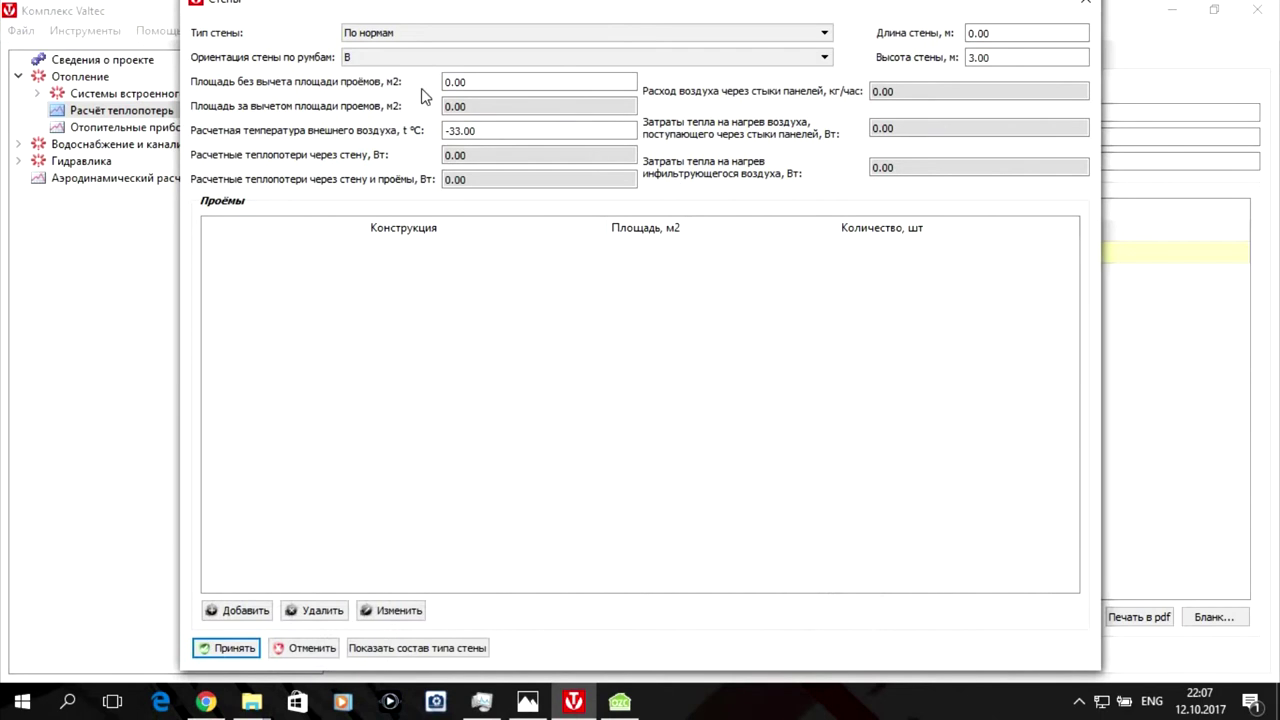
click(446, 42)
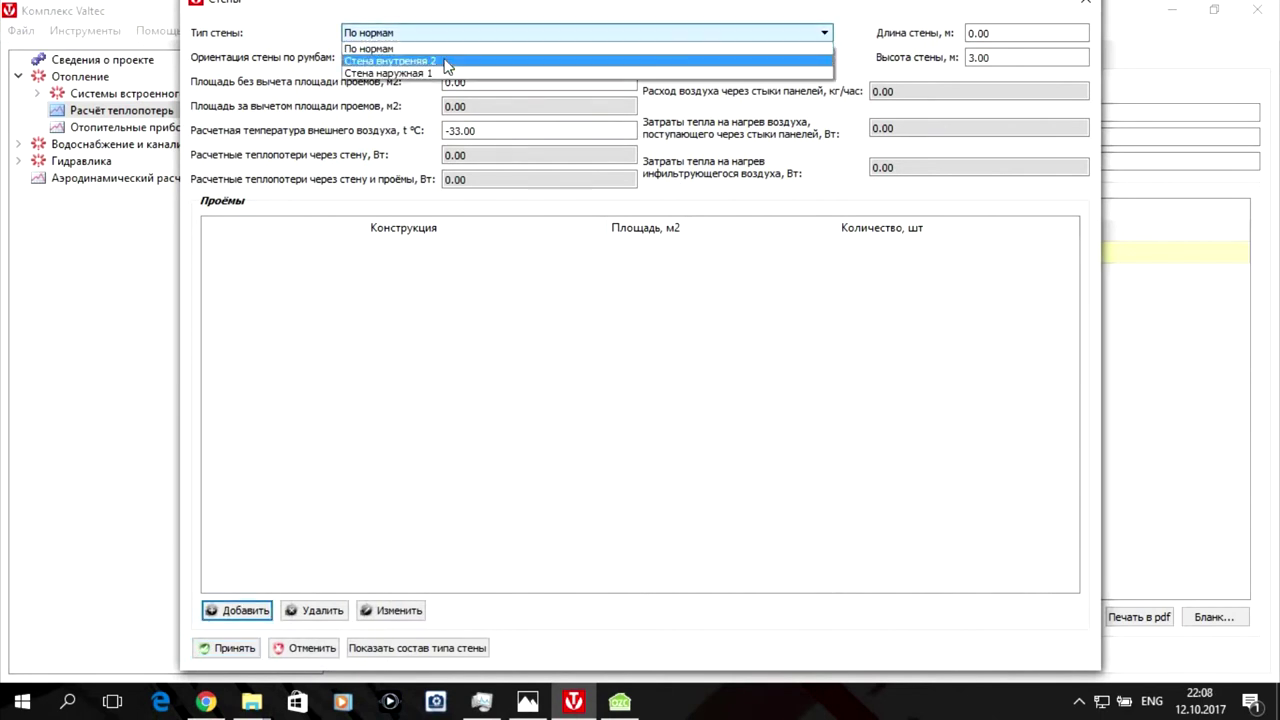
click(444, 57)
click(444, 59)
click(445, 88)
Set room 104's second internal wall to length 5 m, height 2.7 m and design outside air temperature 19 °C.
click(1003, 34)
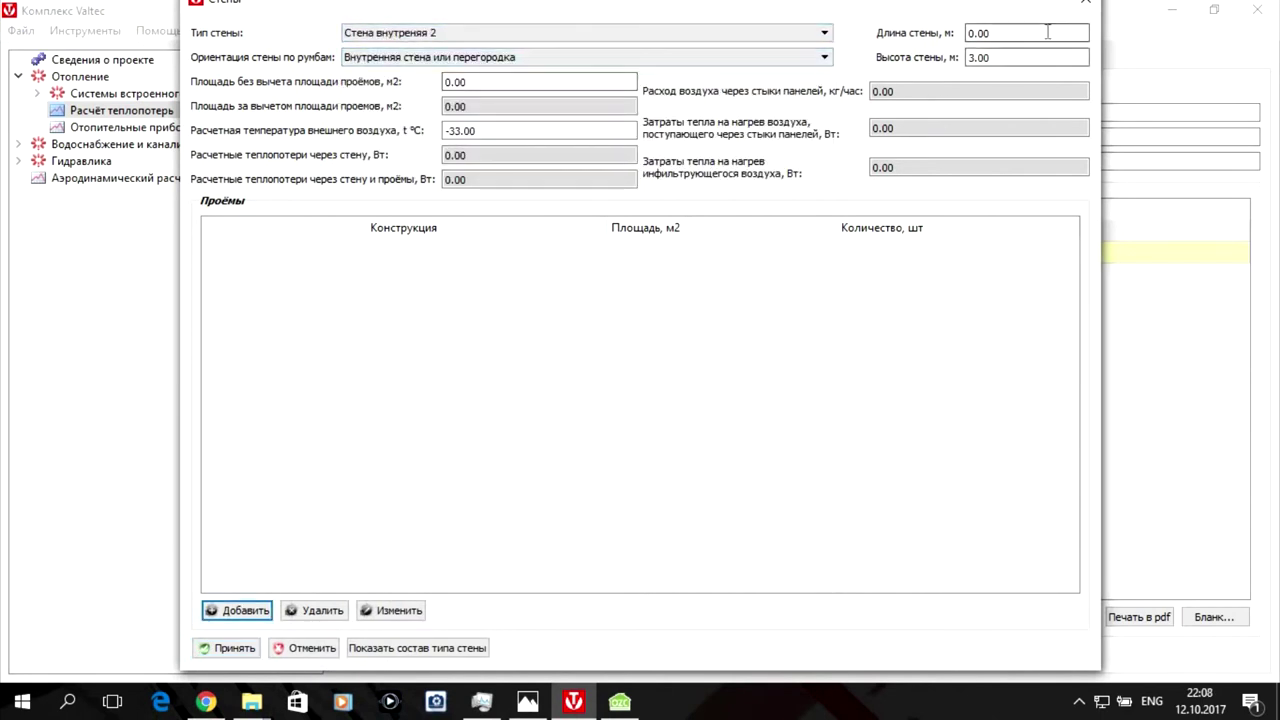
key(ctrl+a)
text(5)
key(Tab)
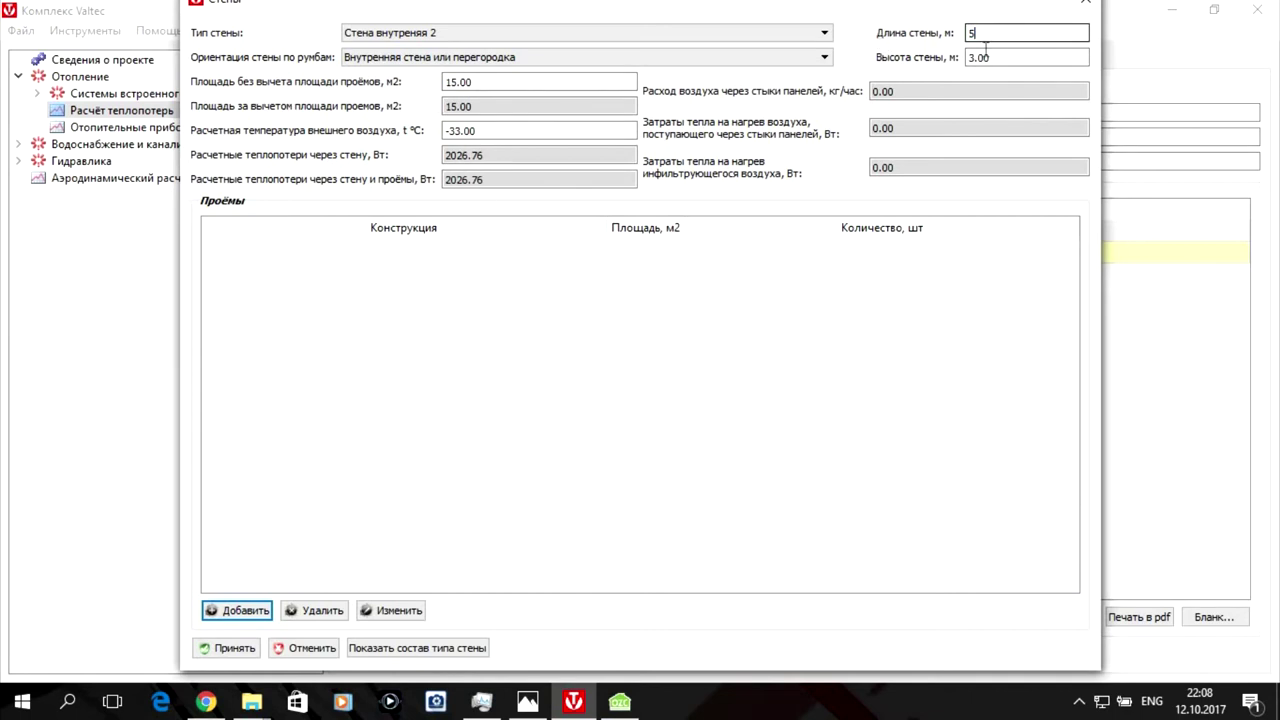
key(ctrl+a)
text(2.7)
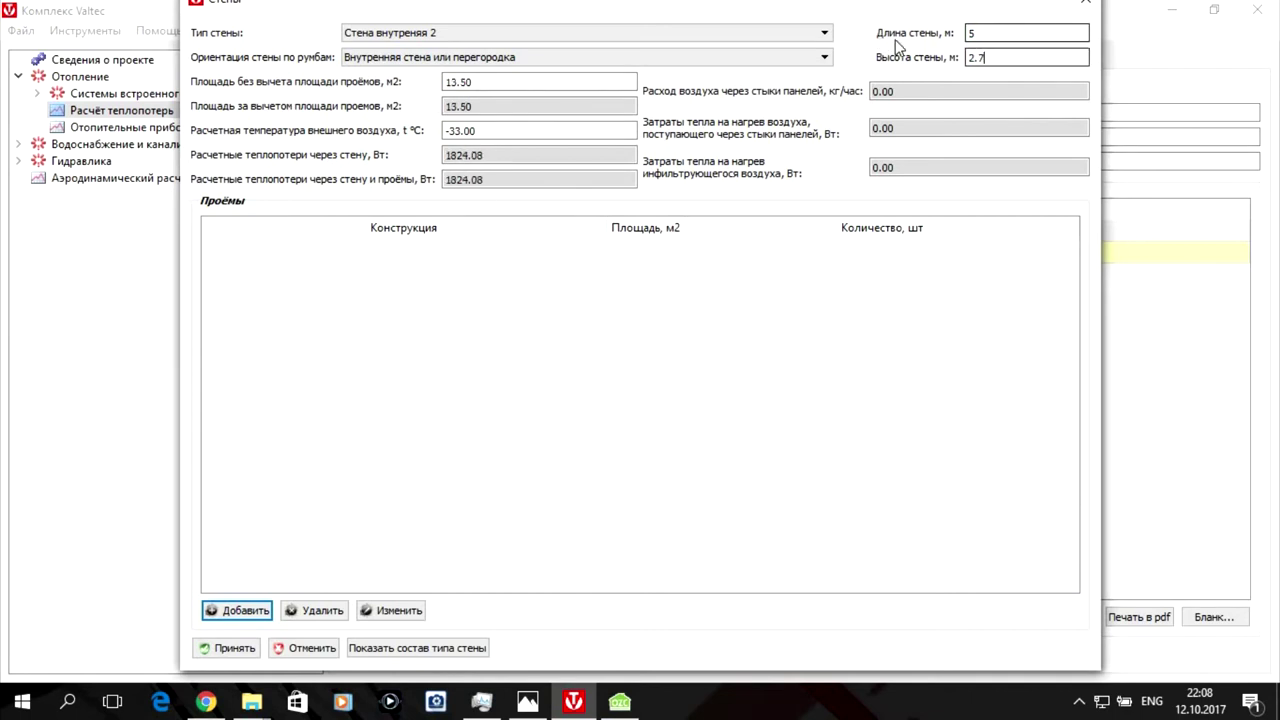
click(492, 122)
key(ctrl+a)
text(19)
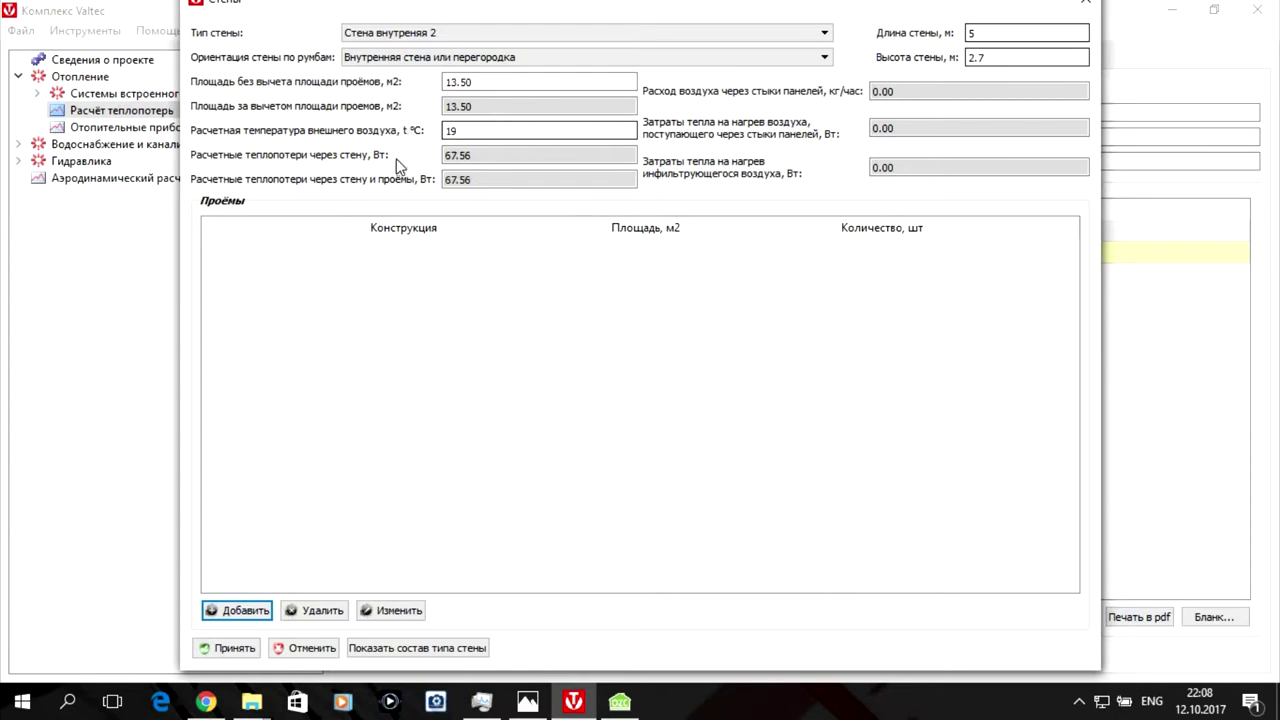
Add a "ДВЕРЬ" opening with construction "Дверь филенчатая деревянная остекленная одинарная без тамбура" to room 104's second internal wall, and accept the opening and wall.
click(228, 613)
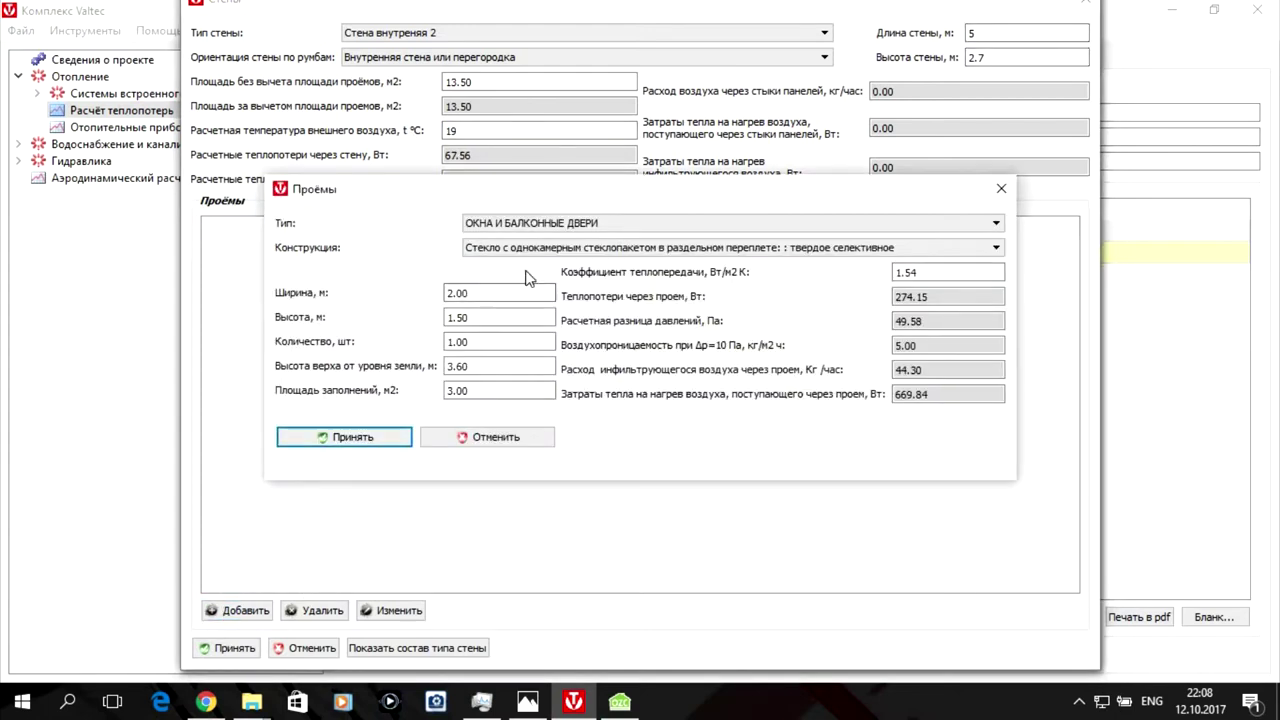
click(558, 225)
click(548, 265)
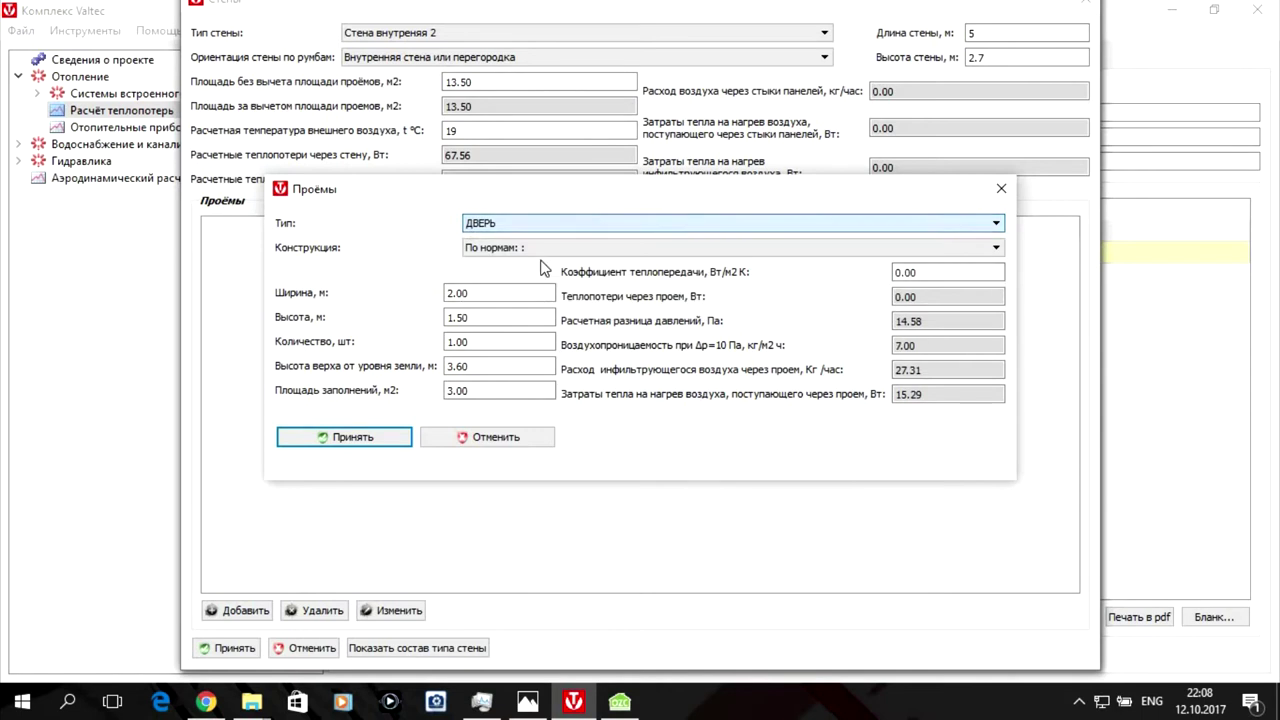
click(528, 247)
scroll(636, 311, down, 6)
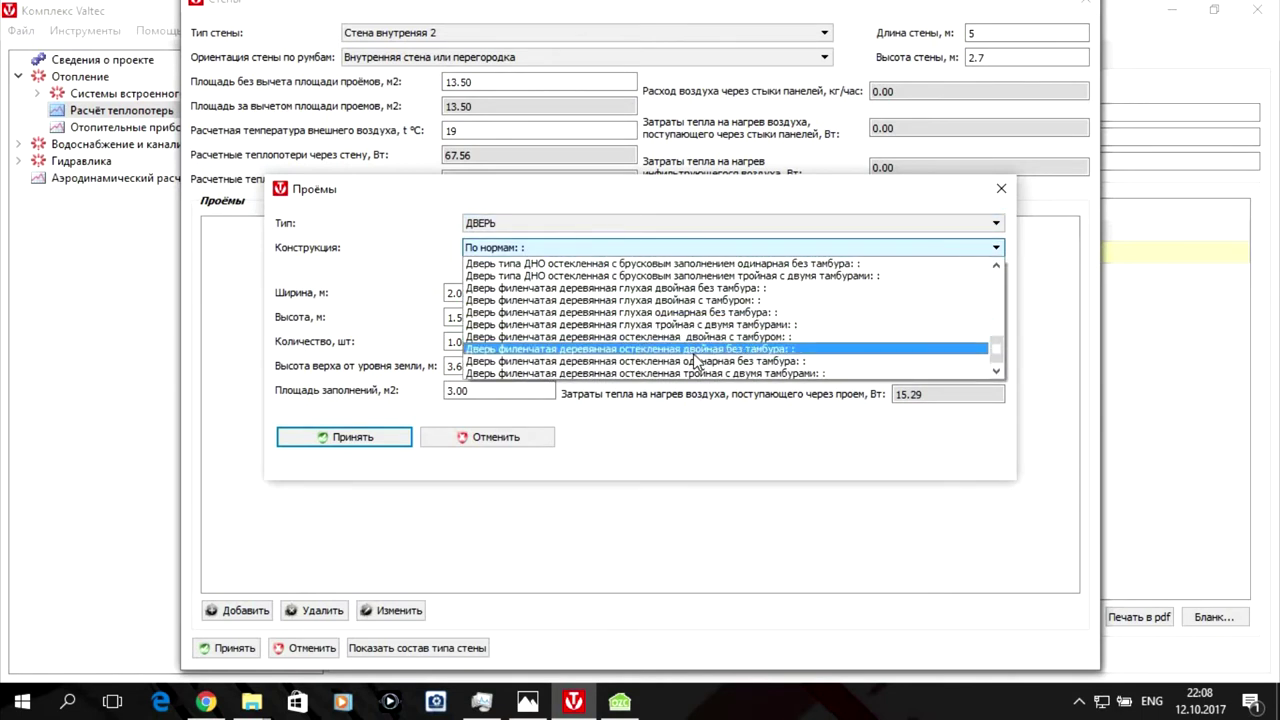
click(697, 361)
click(325, 438)
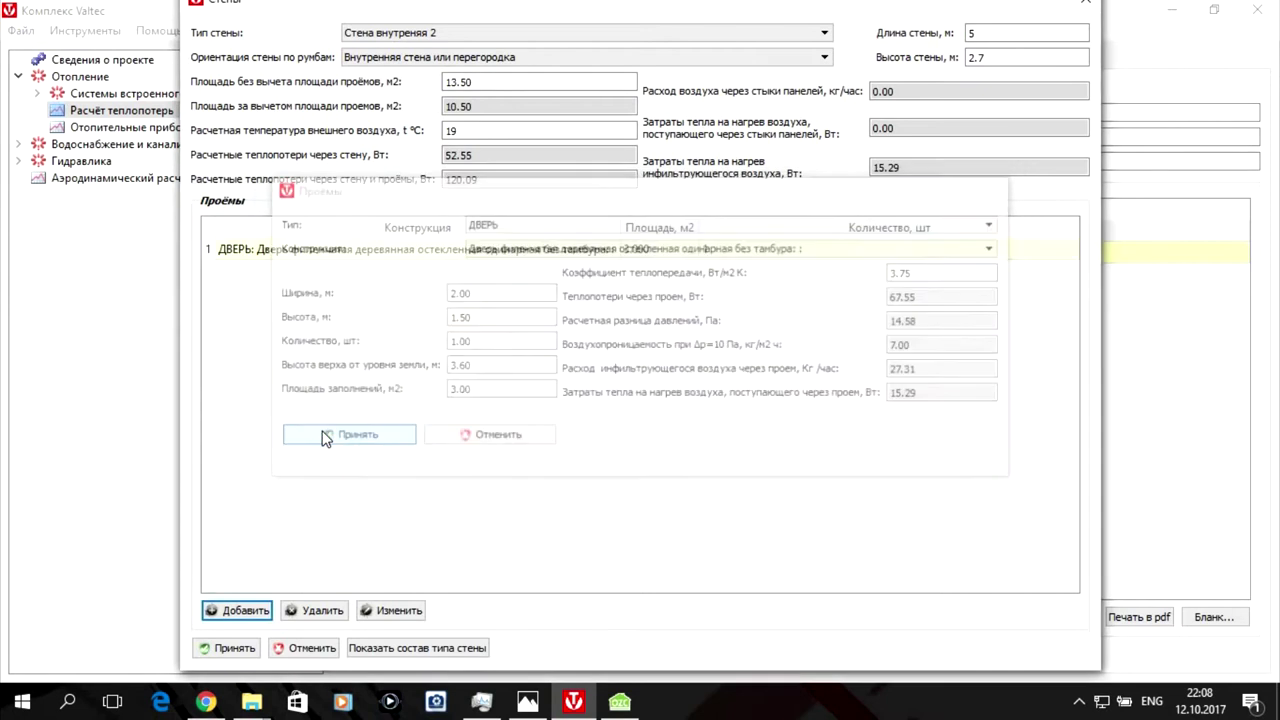
click(232, 648)
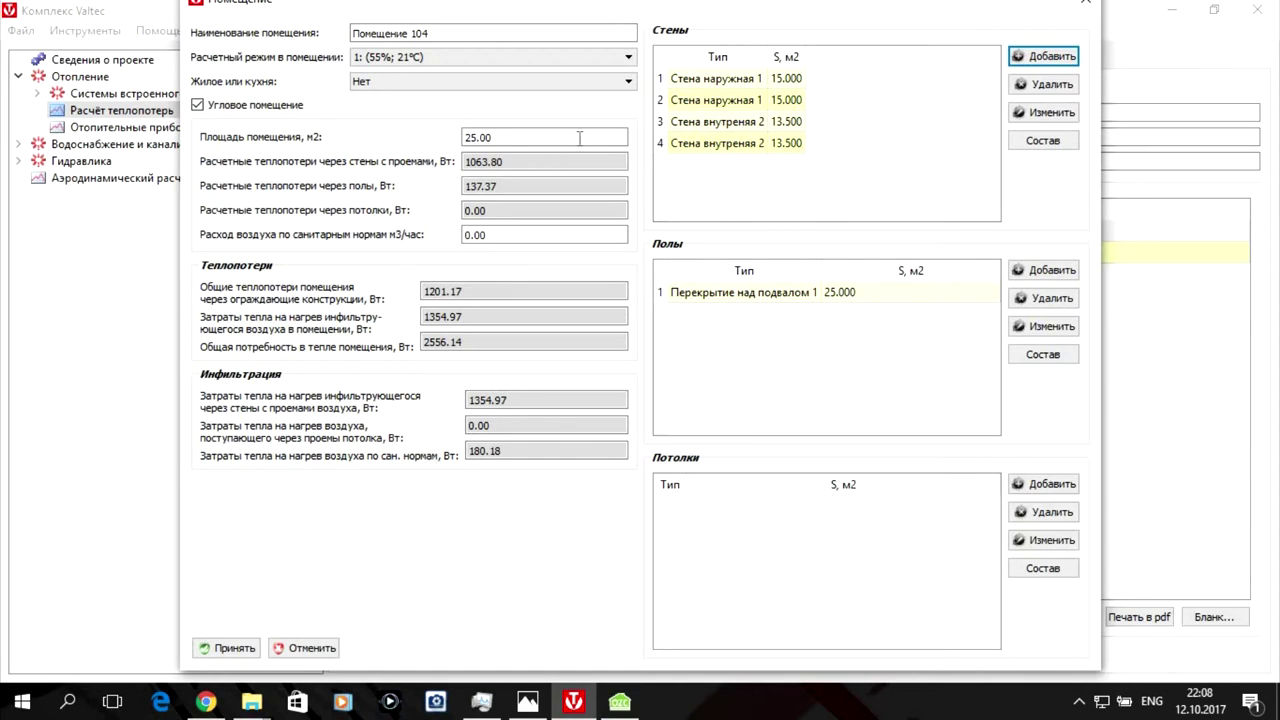
Check the settings of room 104's second internal wall, and accept room 104 and the first-floor room group.
click(744, 150)
click(1040, 114)
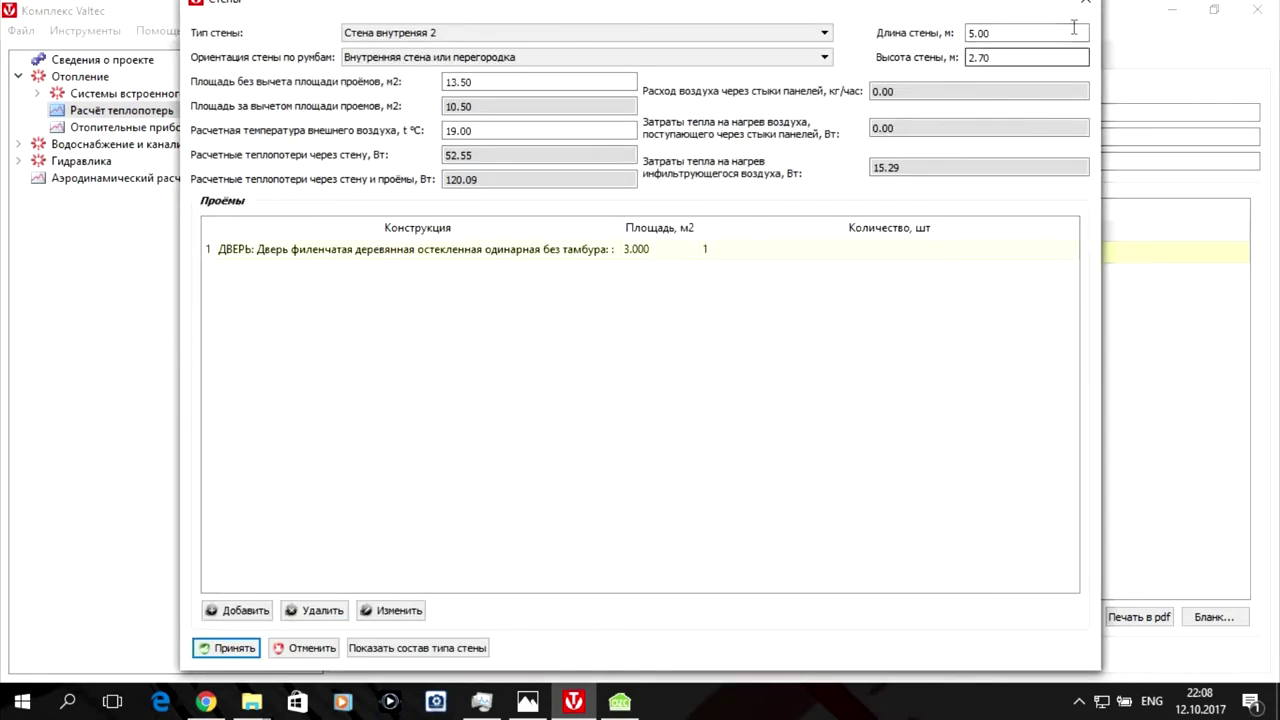
click(1089, 9)
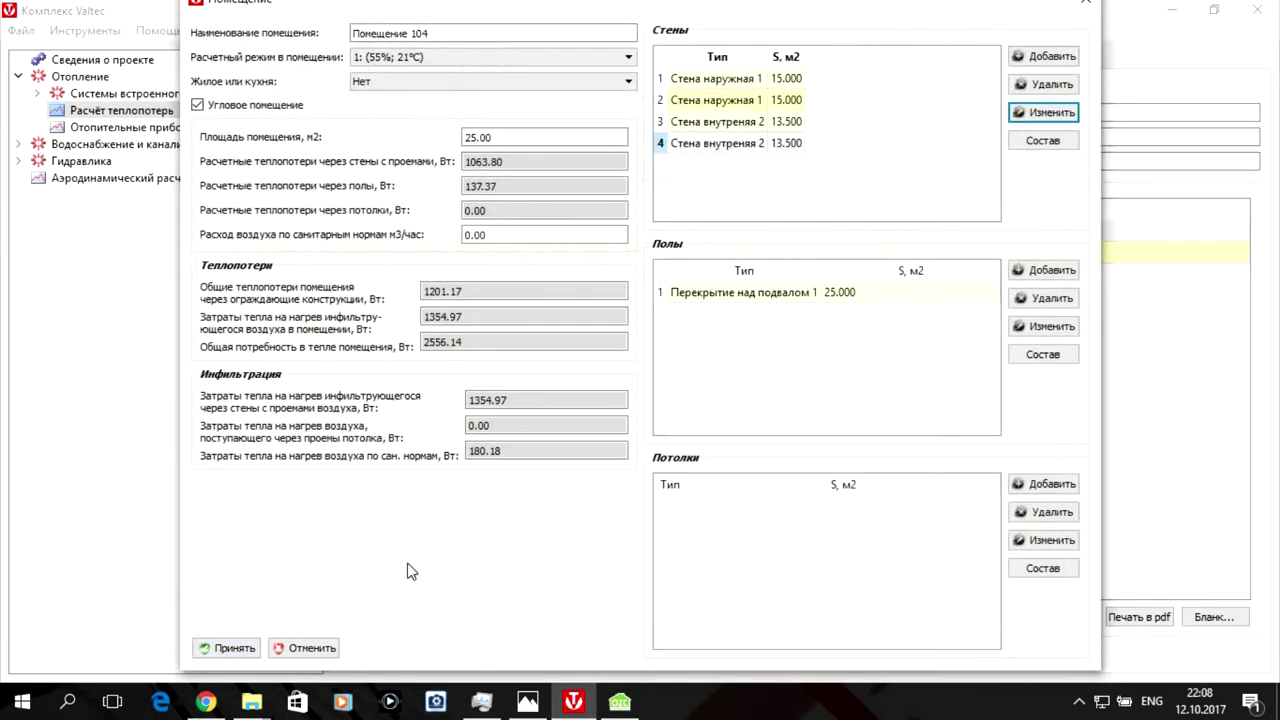
click(246, 648)
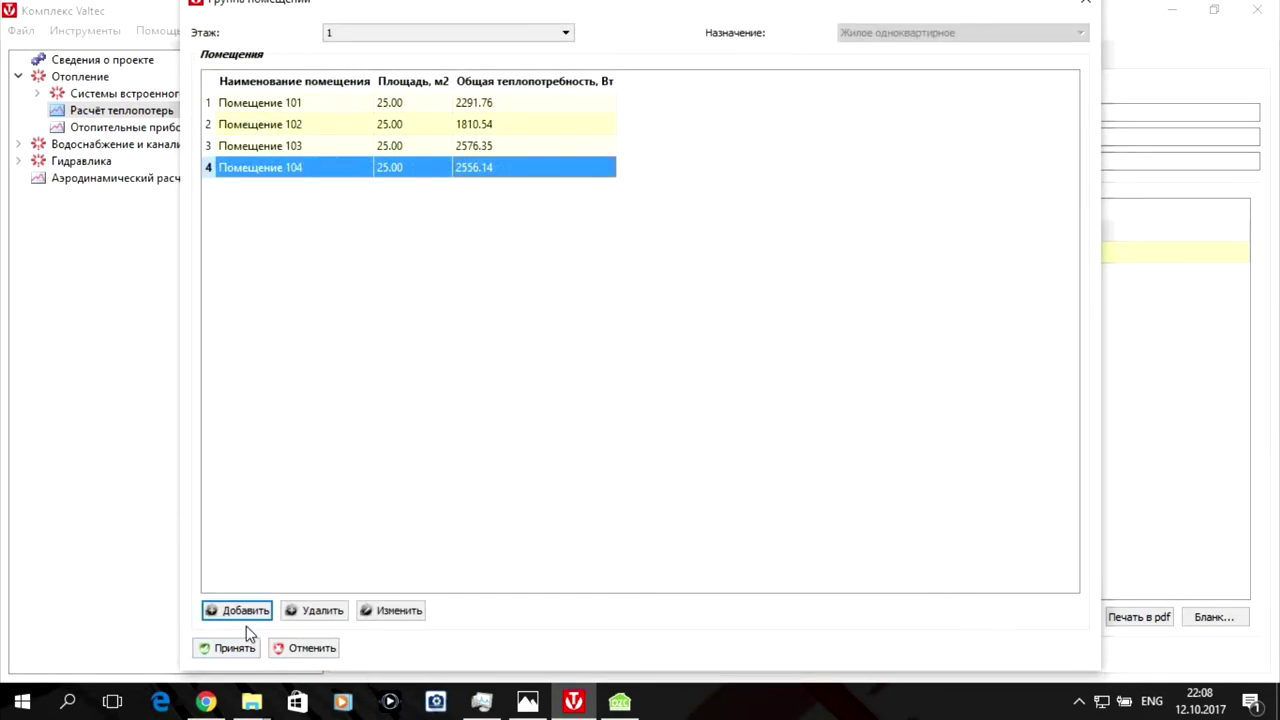
click(227, 647)
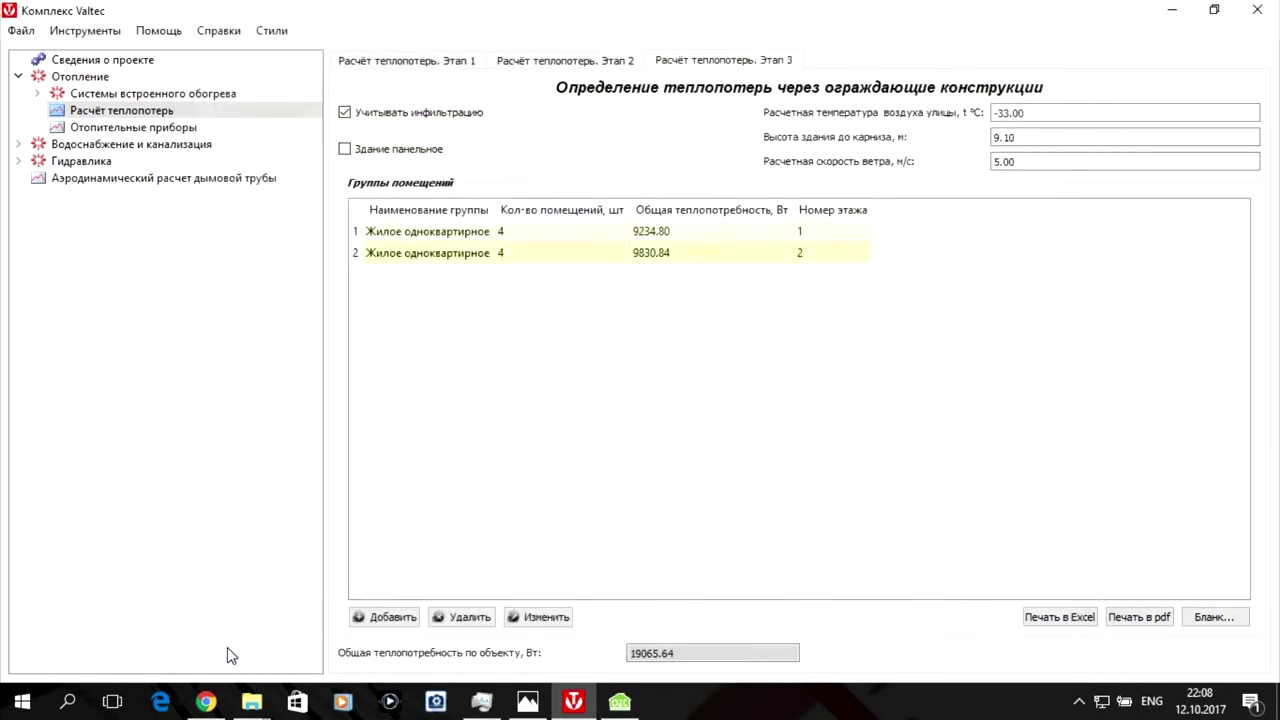
Open room 201 in the second-floor group, start a new wall and consult the second-floor plan for the adjacent rooms.
double_click(714, 254)
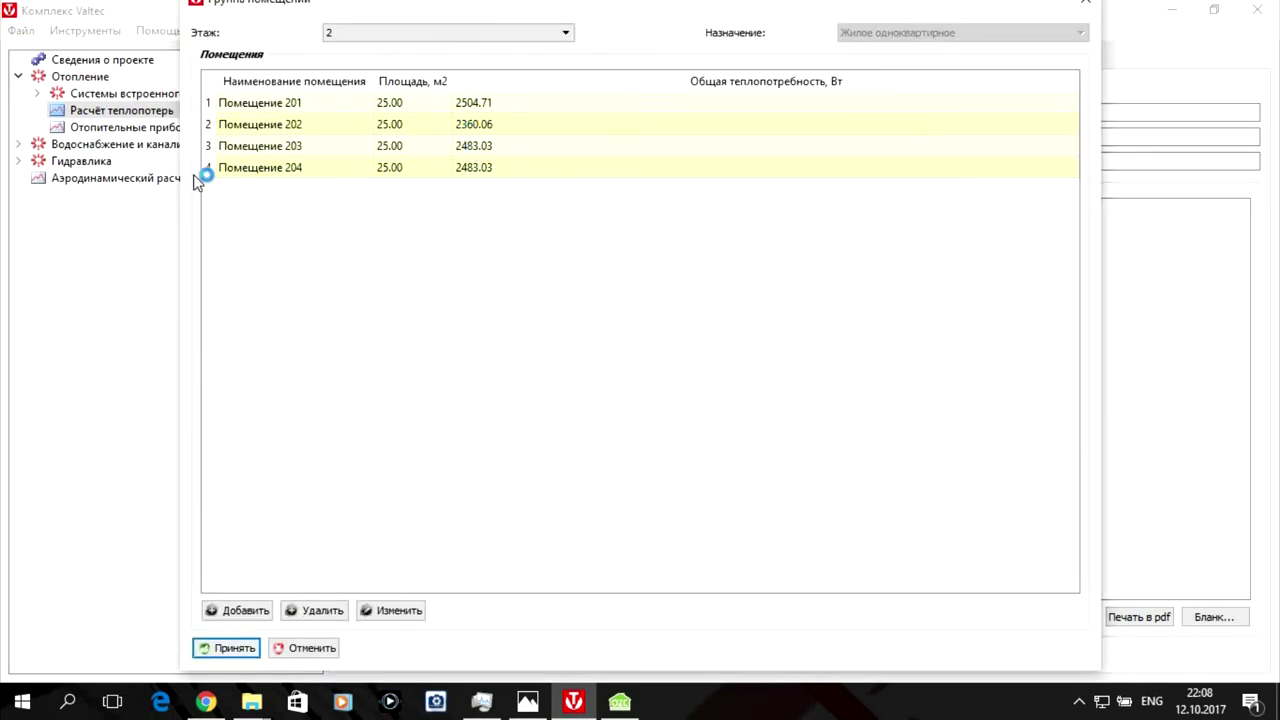
double_click(274, 103)
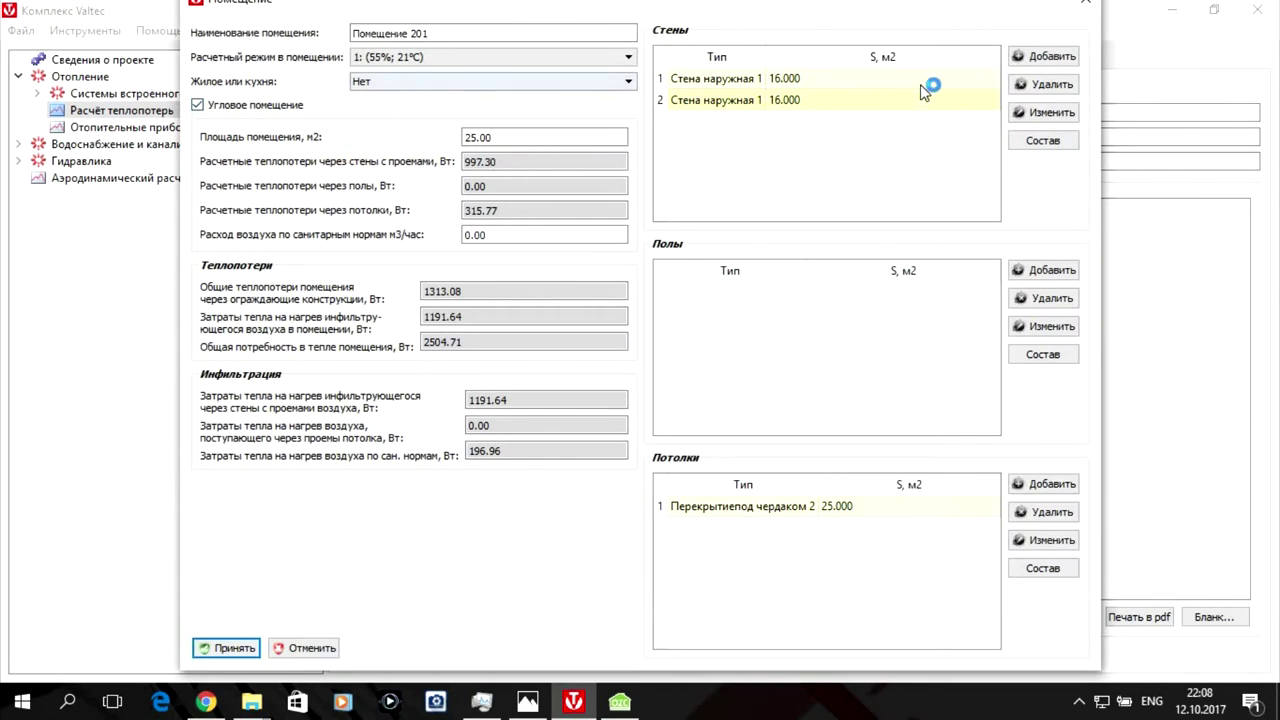
click(1045, 55)
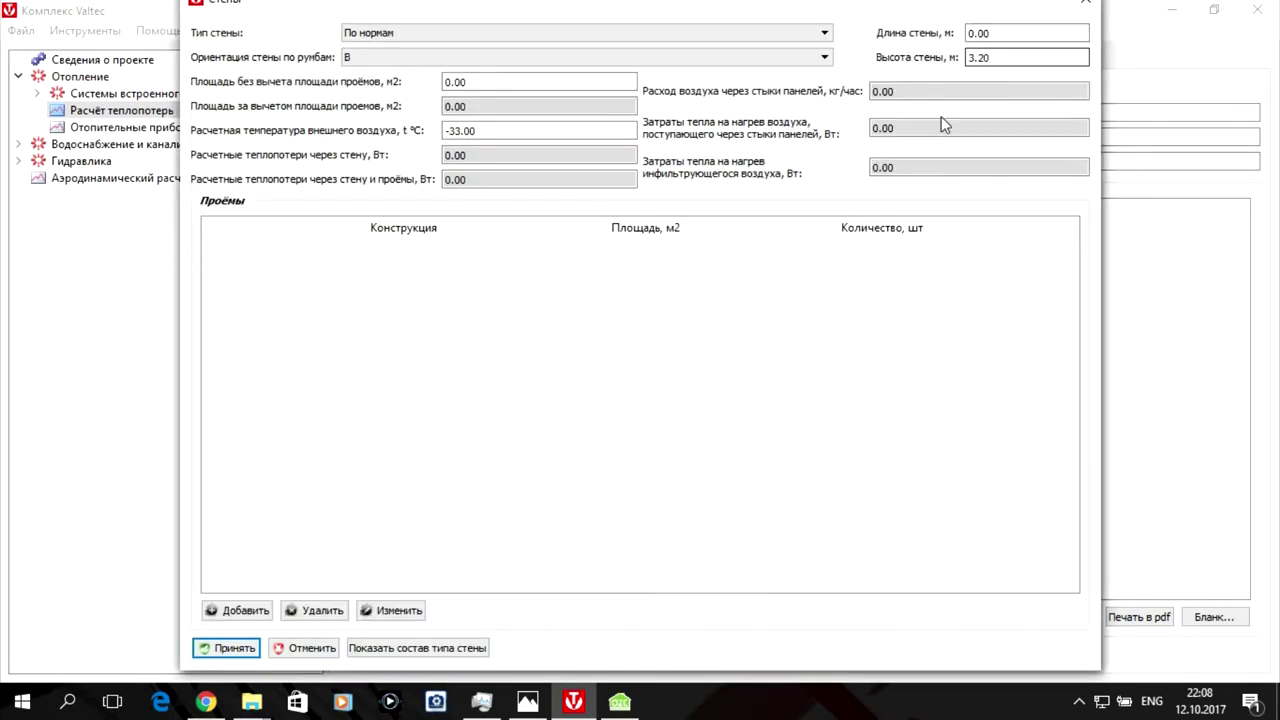
click(524, 702)
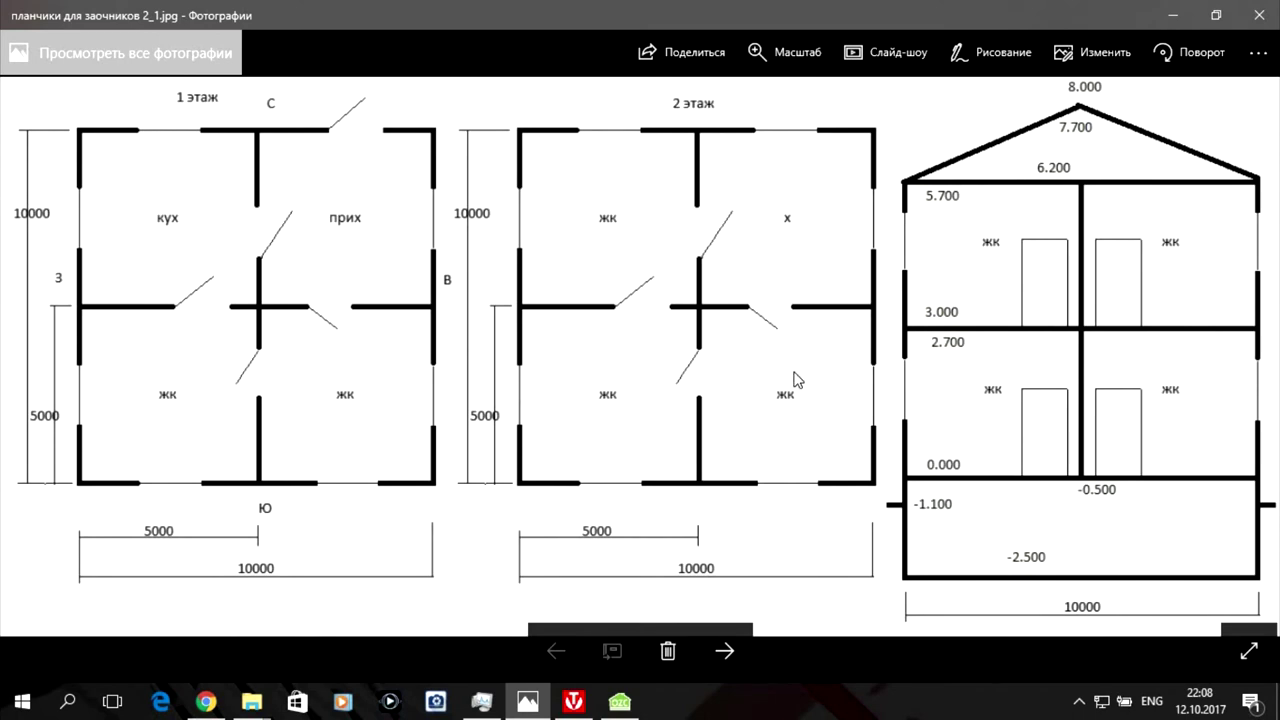
click(1172, 16)
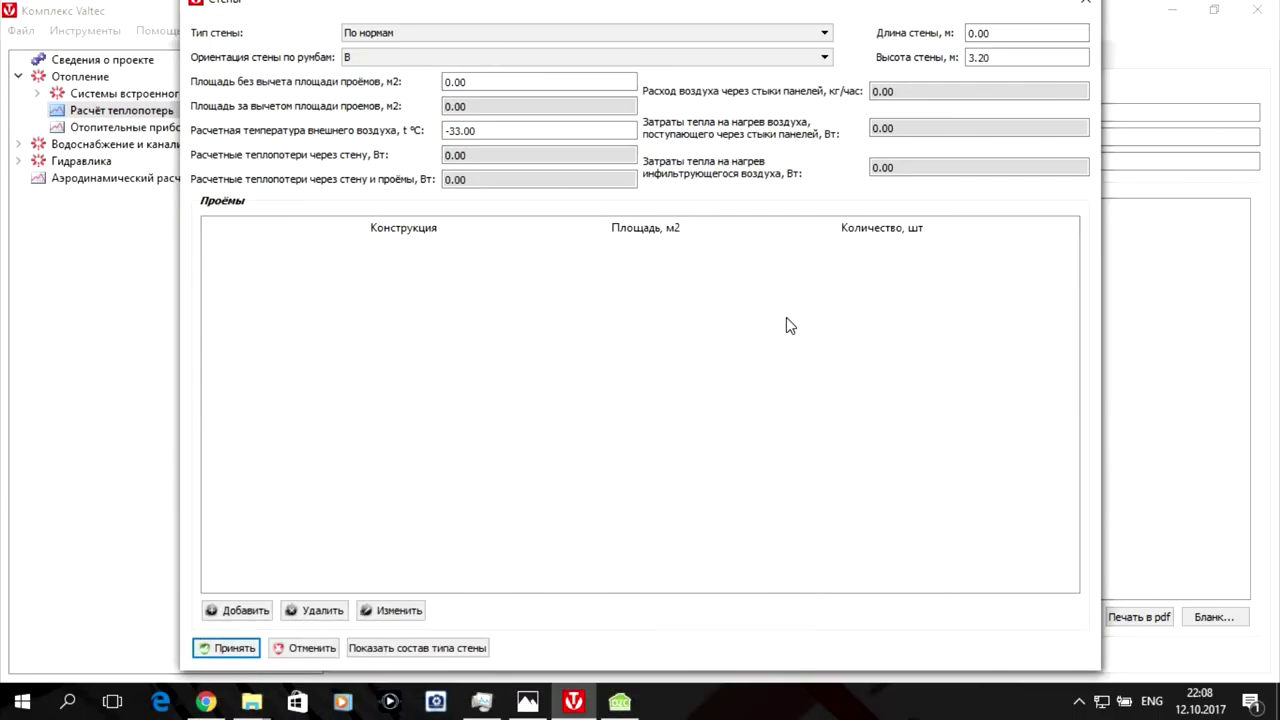
Set the type of room 201's new wall to "Стена внутреняя 2" and its orientation to "Внутренняя стена или перегородка".
click(597, 33)
click(594, 61)
click(594, 57)
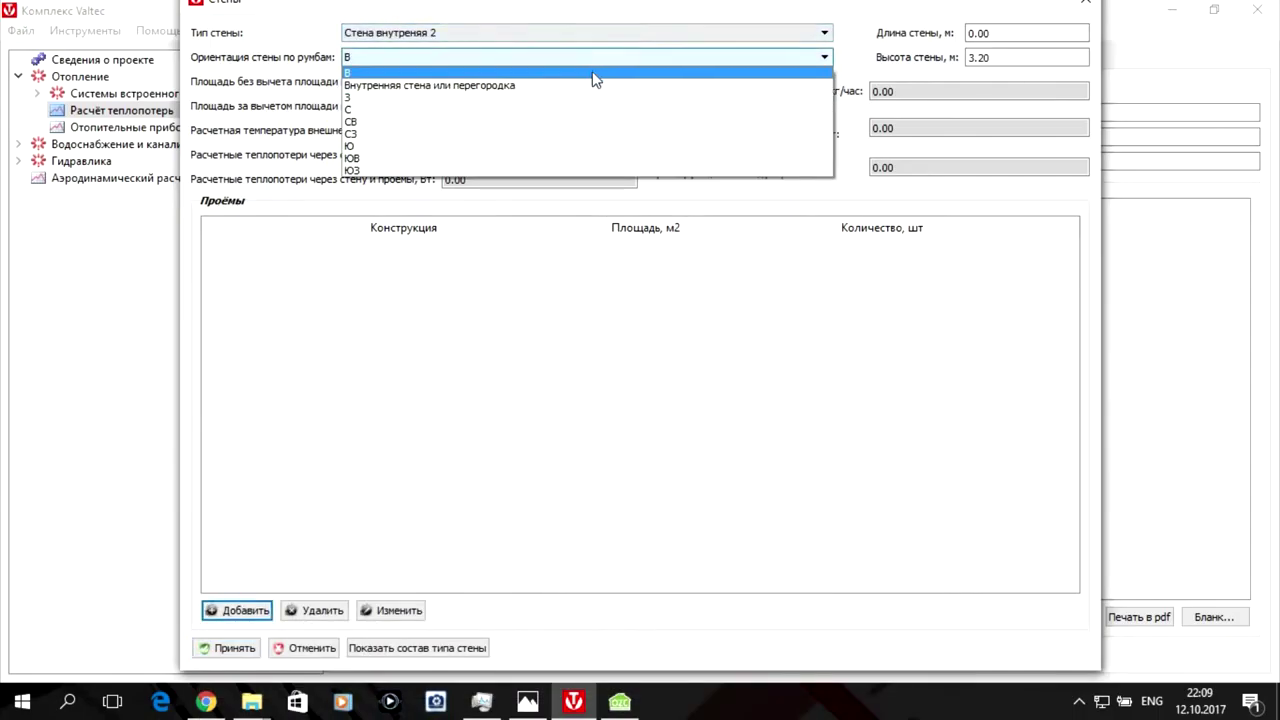
click(597, 72)
Set room 201's first internal wall to length 5 m, height 2.7 m and design outside air temperature 18 °C.
drag(1060, 34, 920, 40)
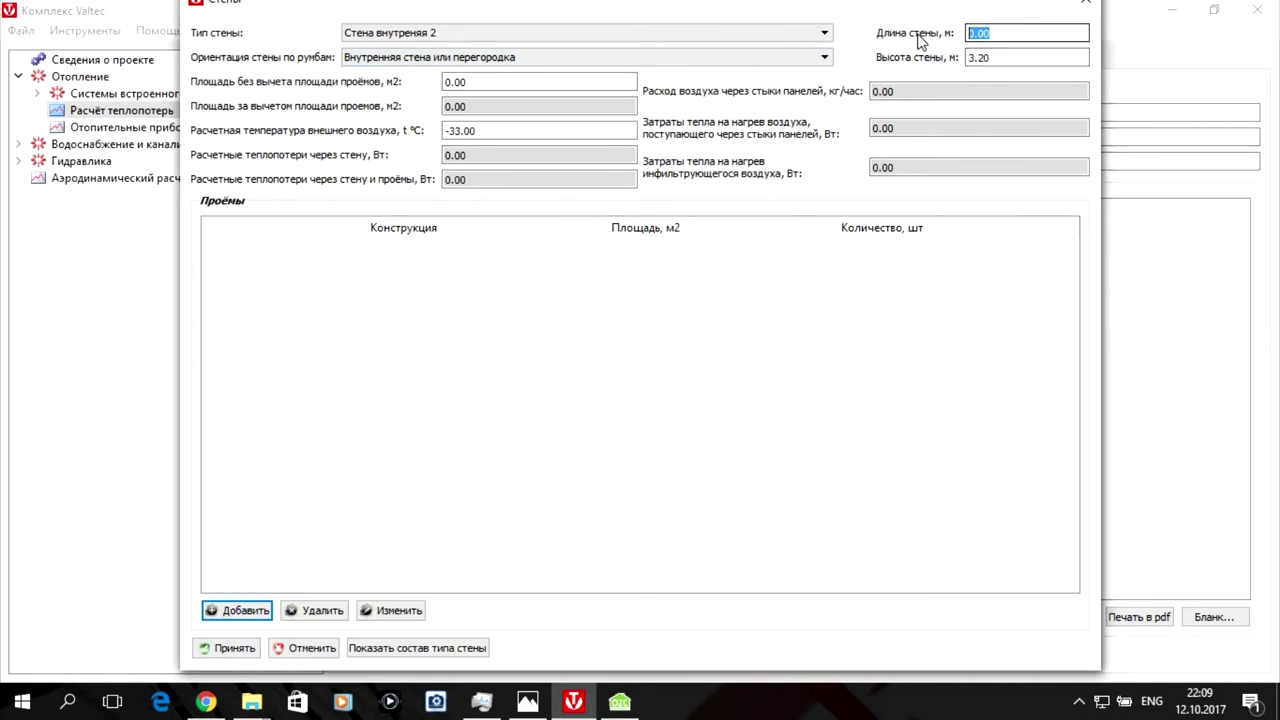
text(5)
key(Tab)
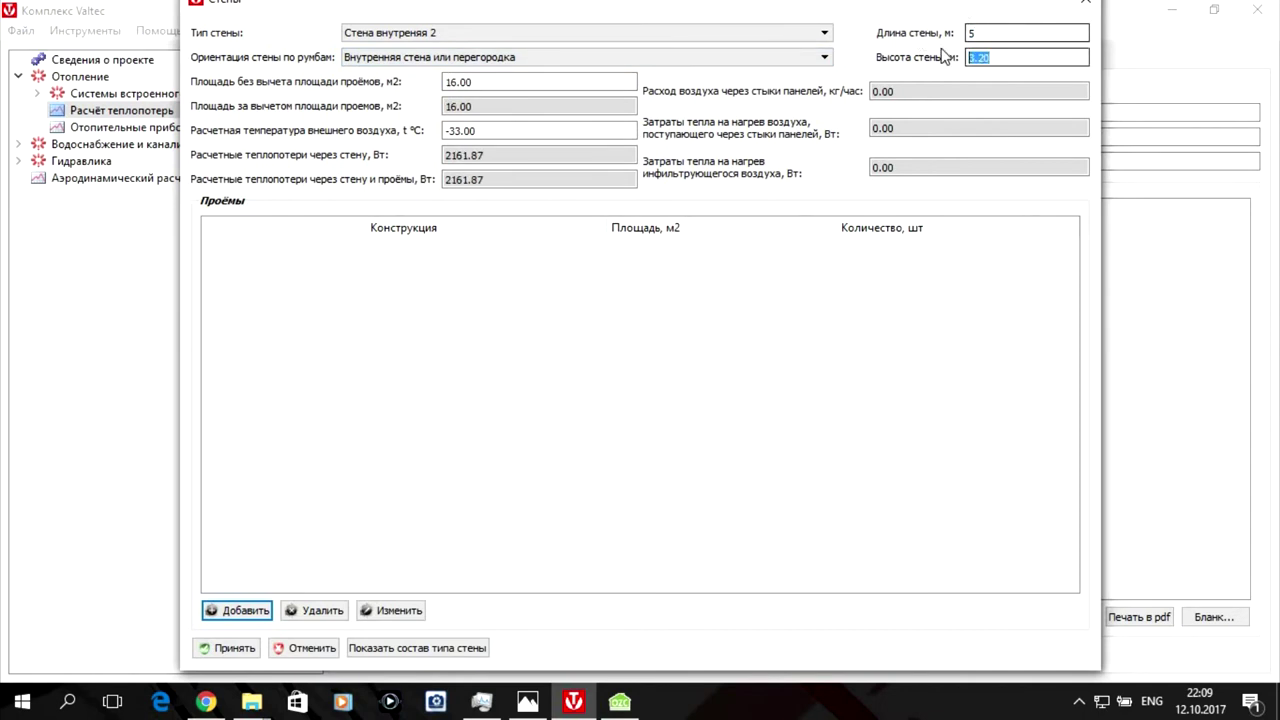
text(2.7)
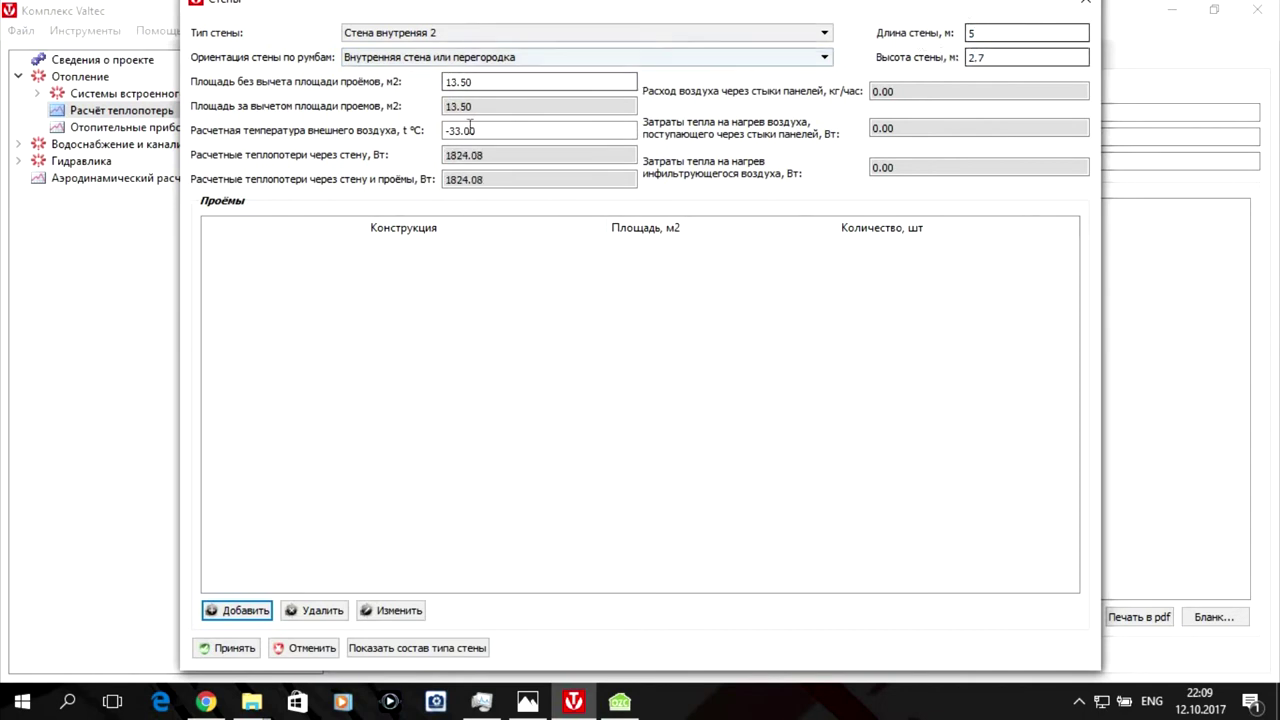
double_click(447, 131)
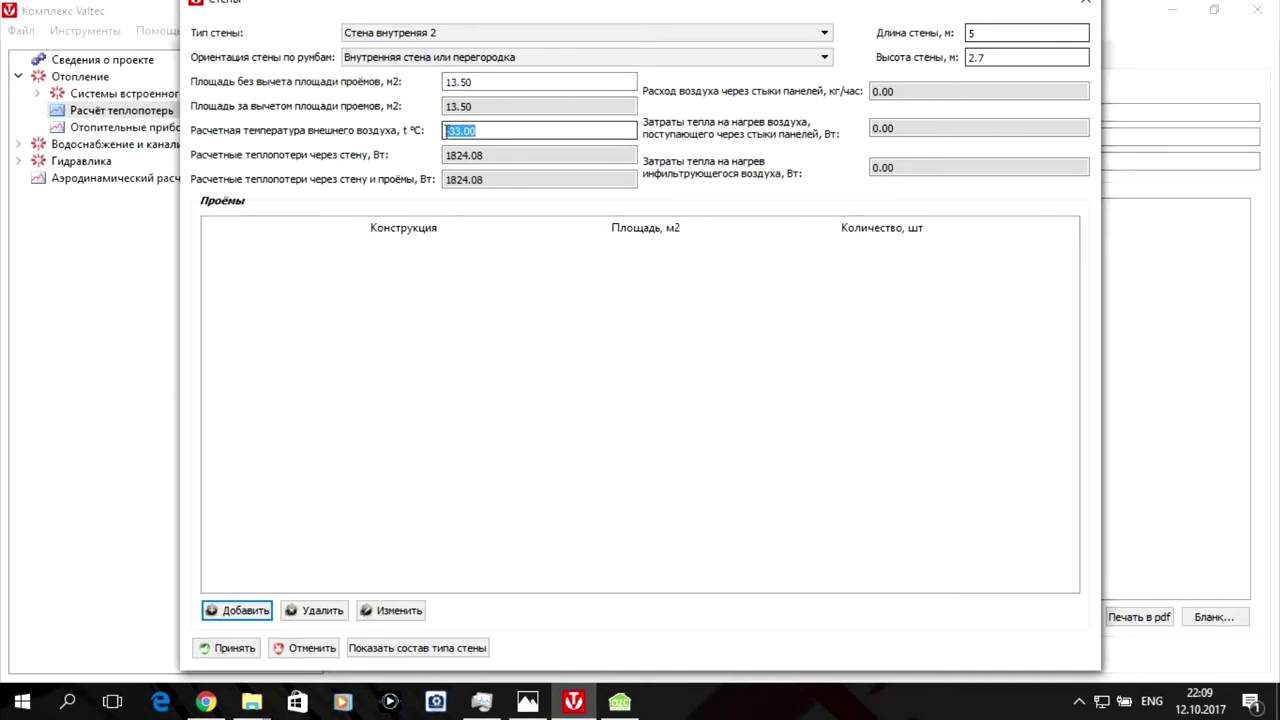
text(18)
Add a "ДВЕРЬ" opening with construction "Дверь филенчатая деревянная остекленная одинарная без тамбура" to room 201's first internal wall.
click(250, 610)
click(625, 225)
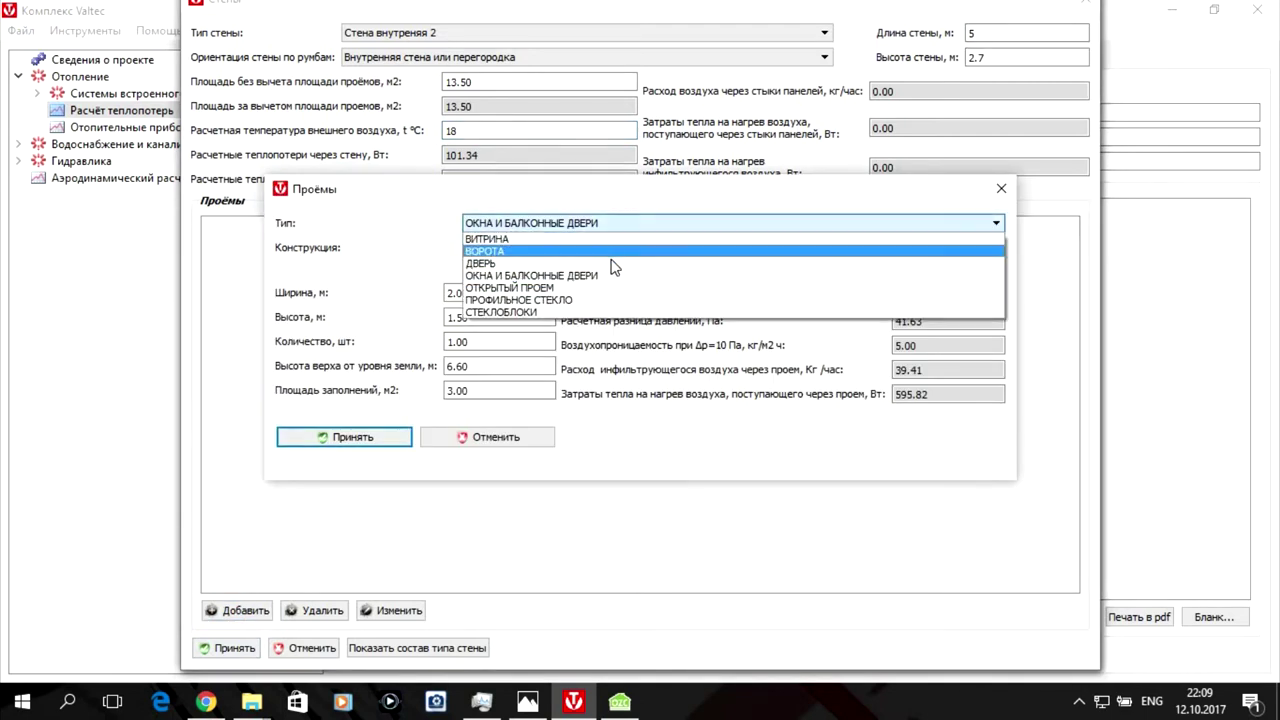
click(577, 263)
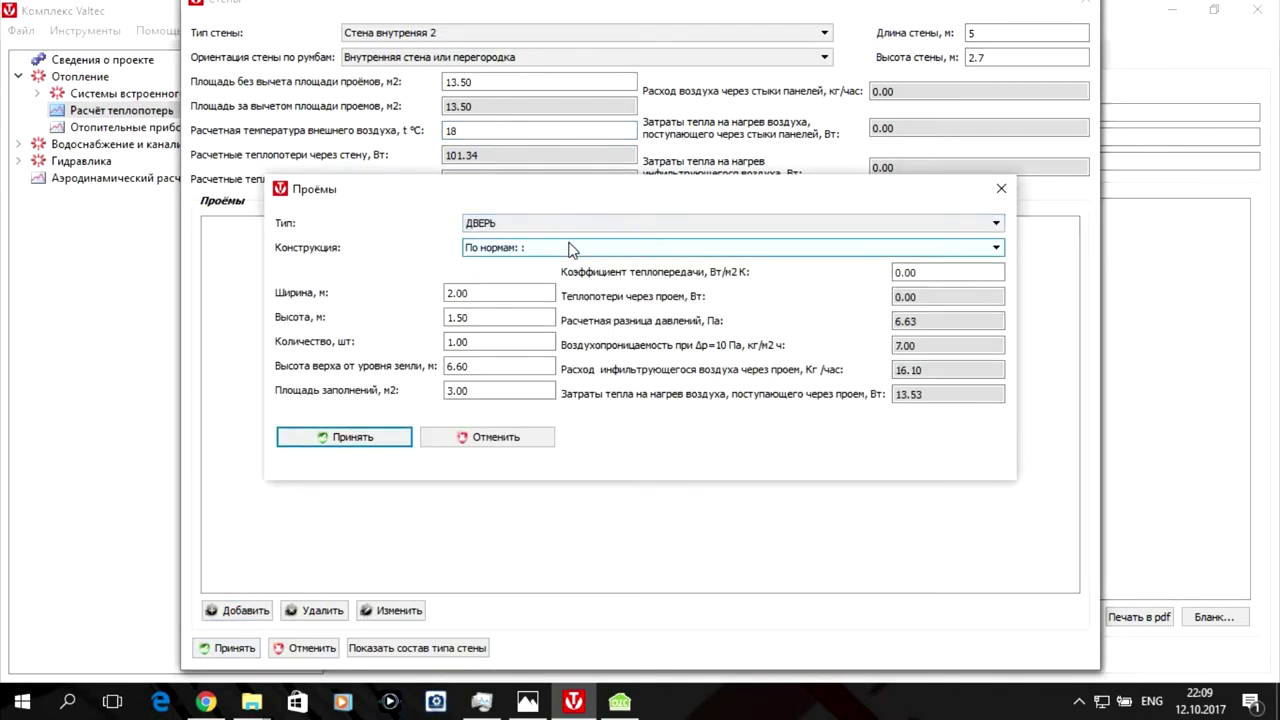
click(571, 248)
scroll(720, 345, down, 10)
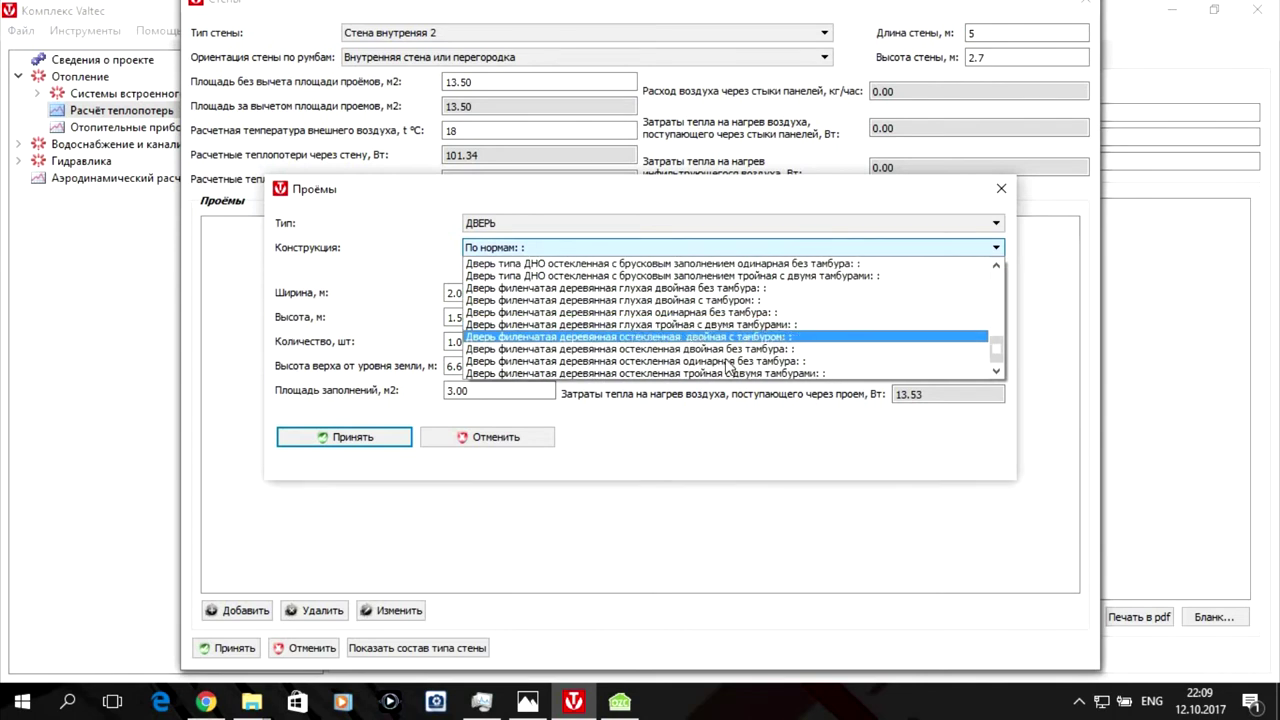
click(728, 362)
Set the door's width to 0.8 m and height to 2 m, and accept the opening and room 201's first internal wall.
click(500, 292)
text(0.8)
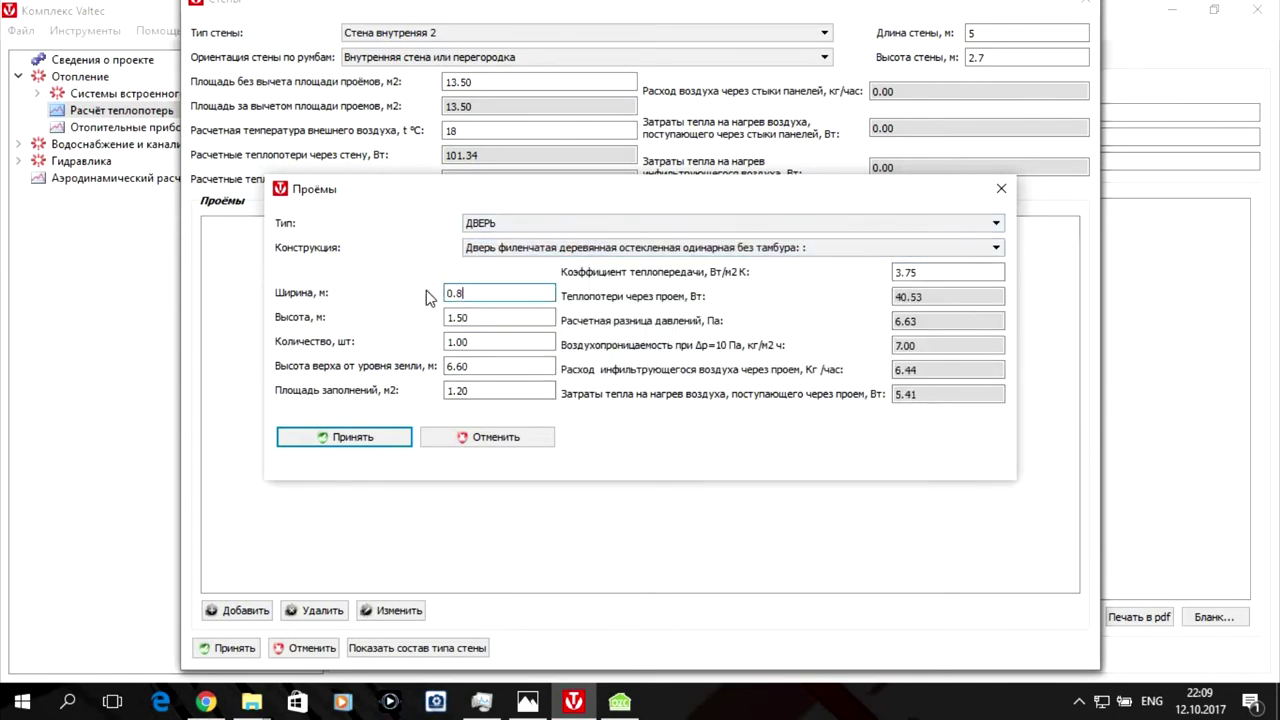
click(478, 318)
key(ctrl+a)
text(2)
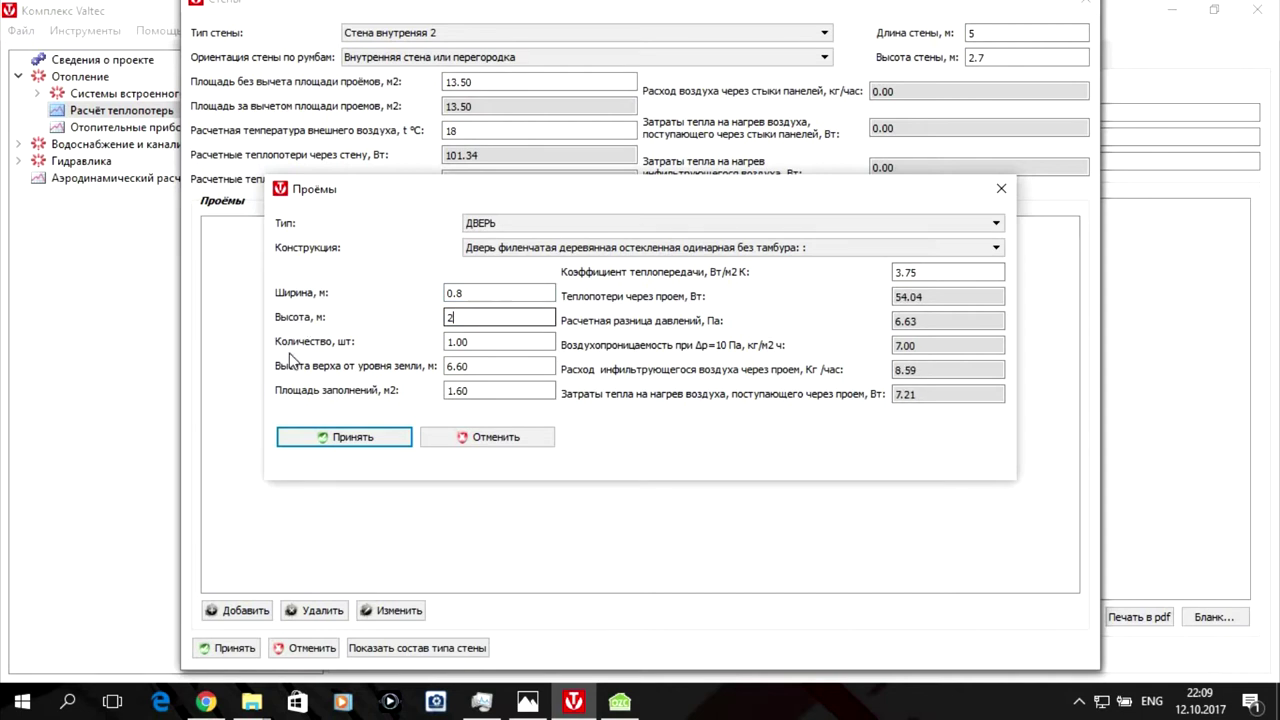
click(340, 437)
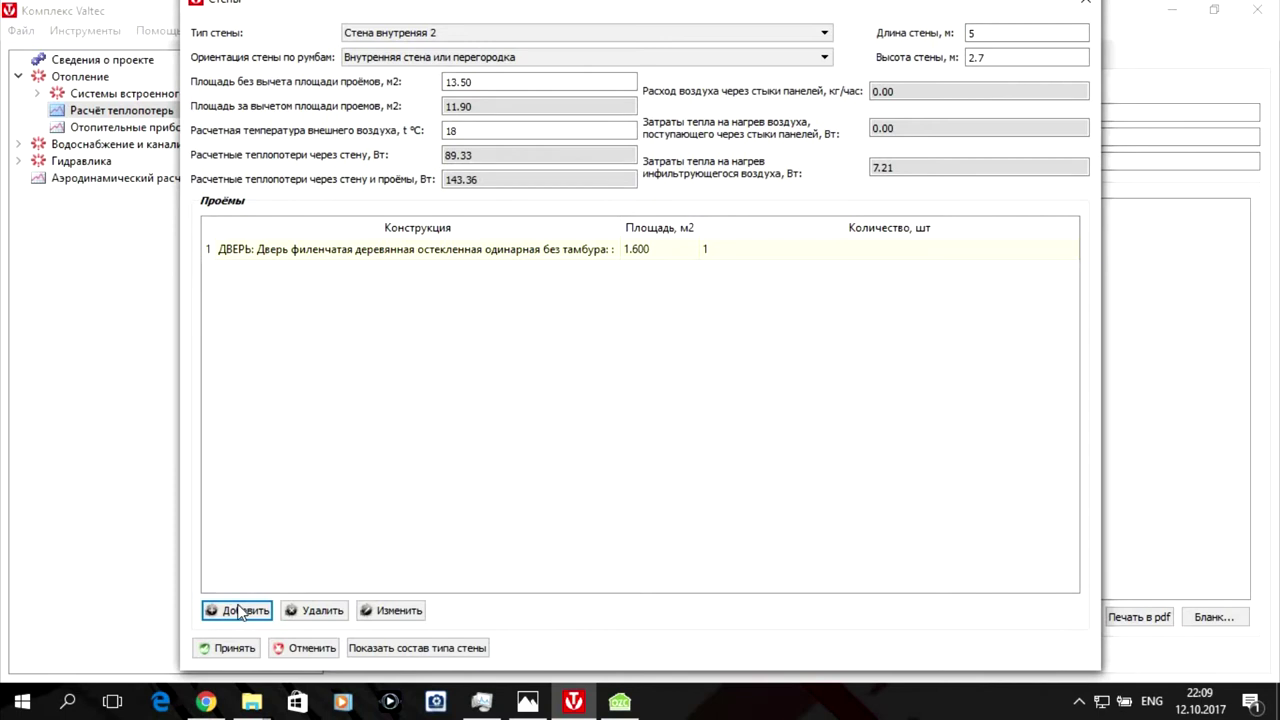
click(240, 648)
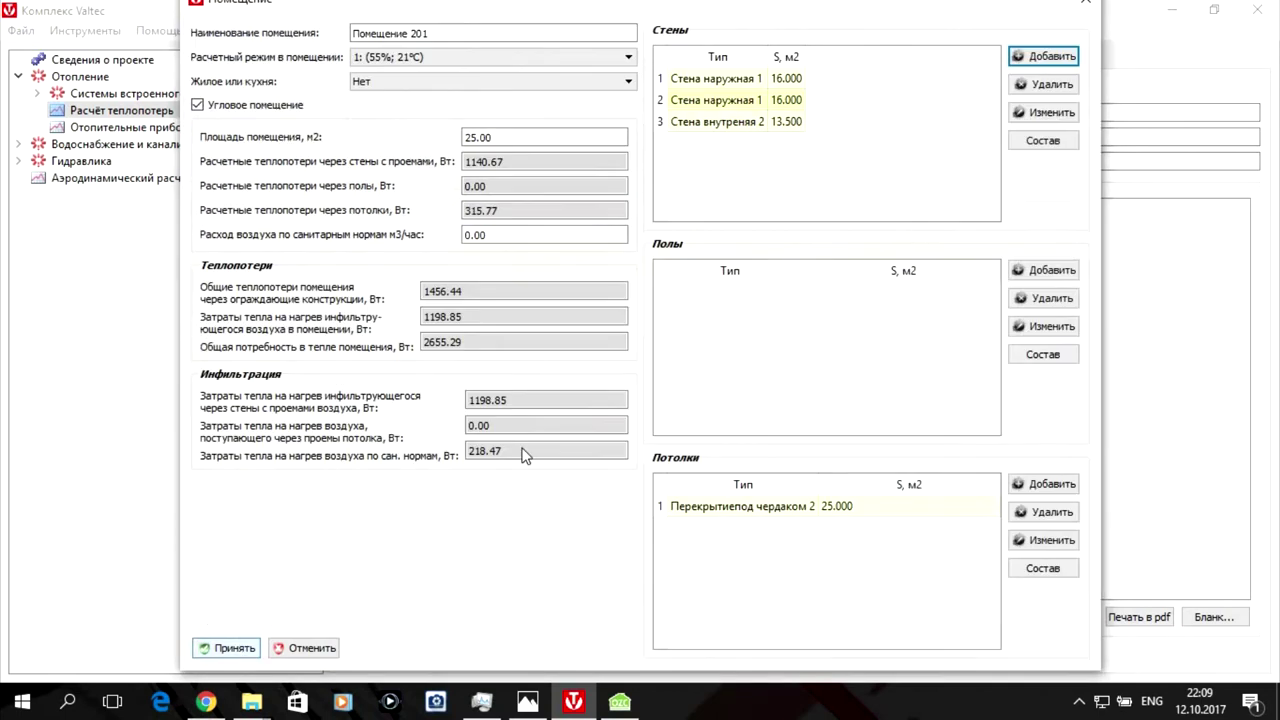
Add a second internal wall to room 201 with type "Стена внутреняя 2" and orientation "Внутренняя стена или перегородка".
click(1050, 57)
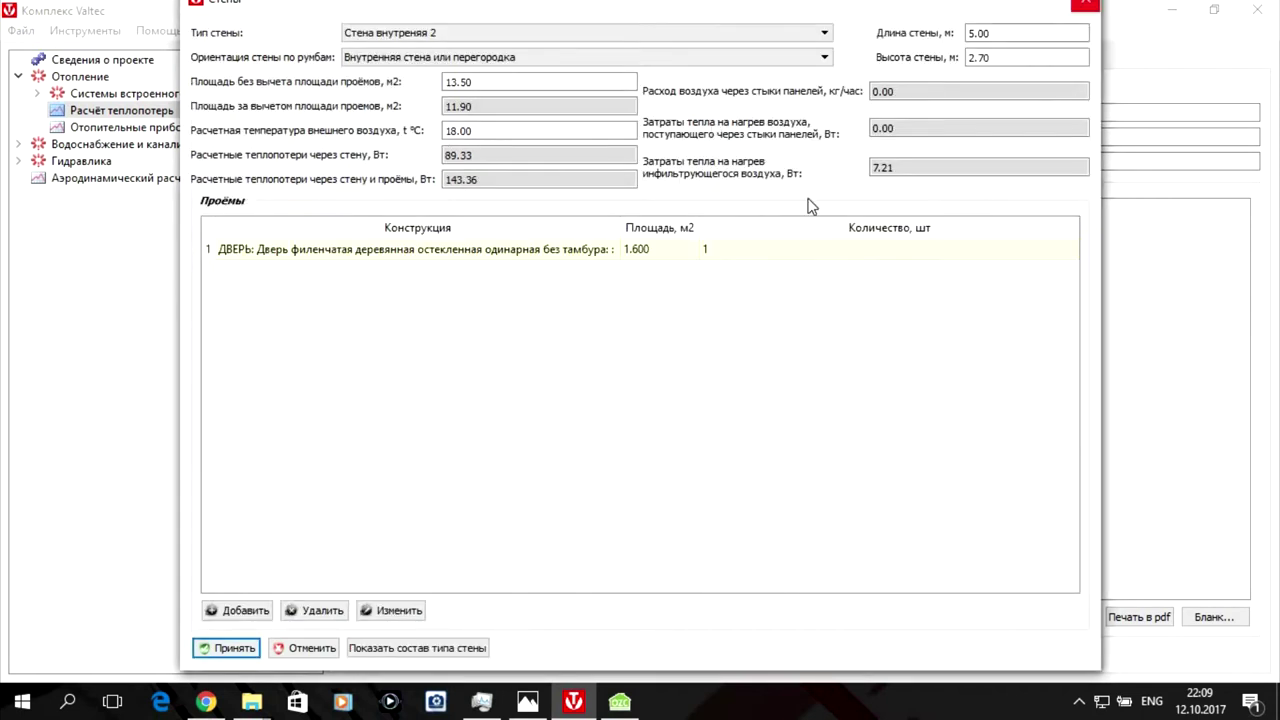
key(Return)
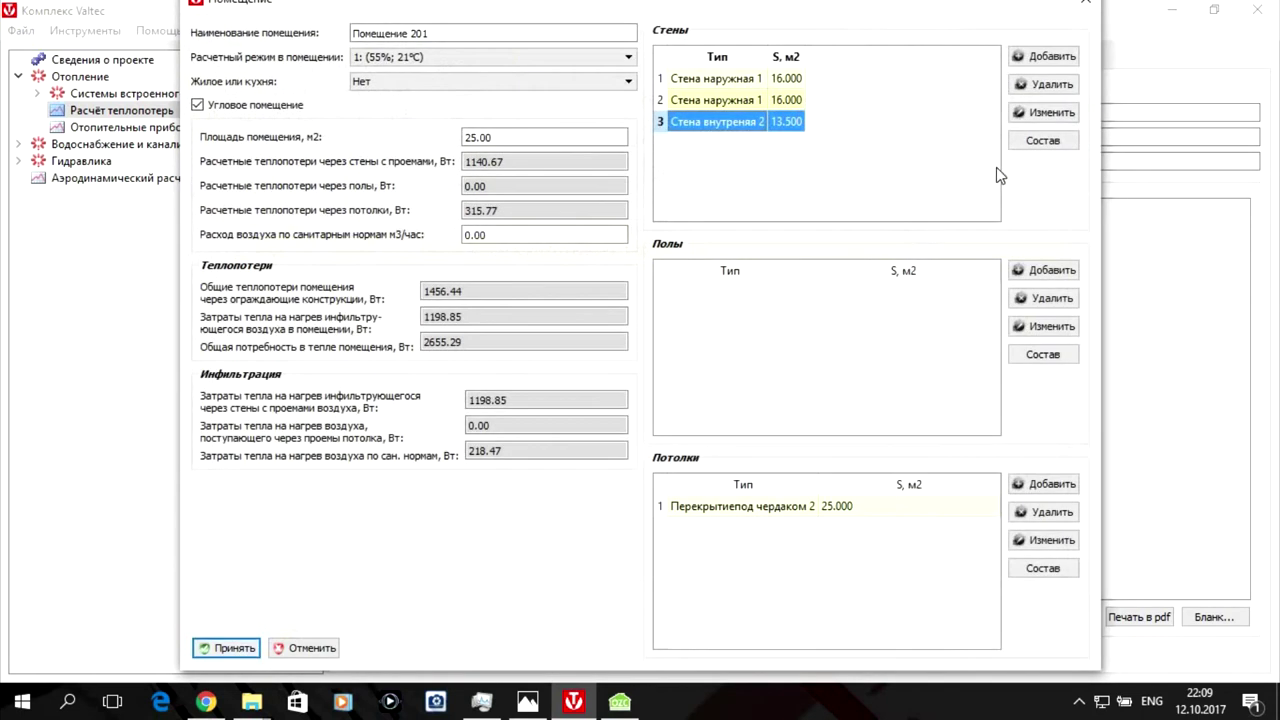
click(1064, 54)
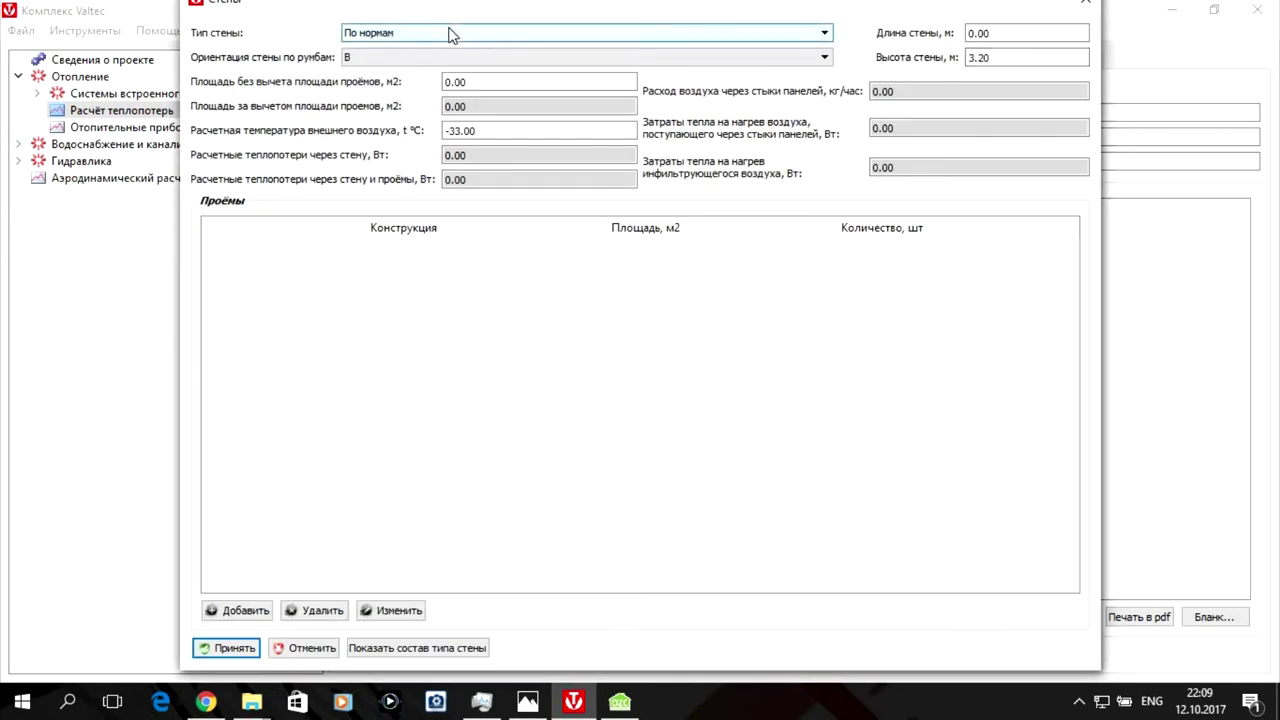
click(449, 35)
click(449, 60)
click(449, 60)
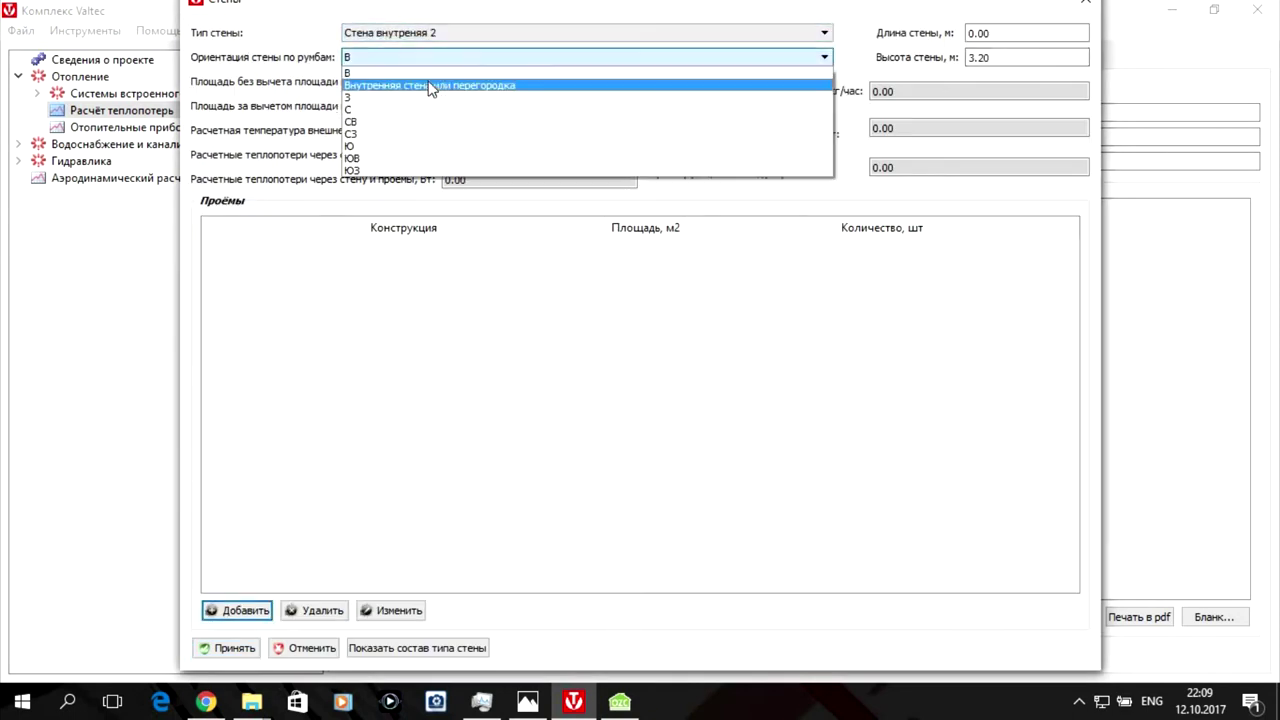
click(430, 86)
Set room 201's second internal wall to length 5 m, height 2.7 m and design outside air temperature 21 °C.
click(995, 34)
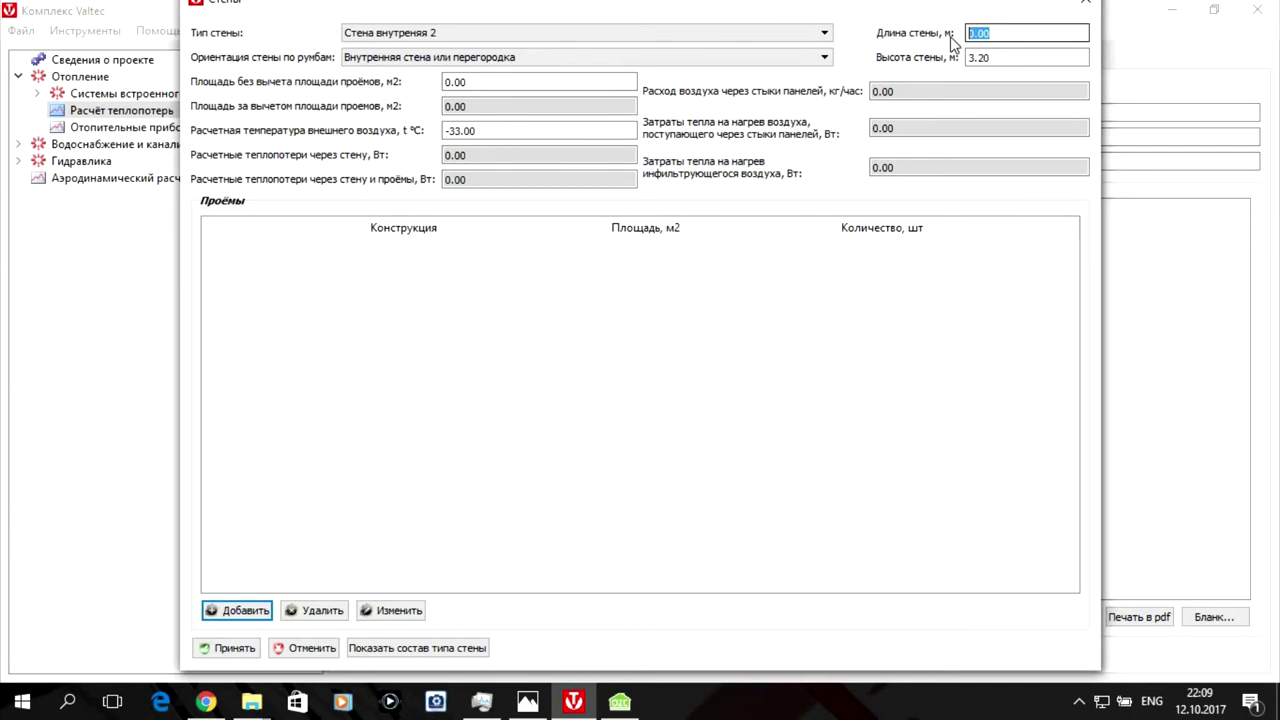
text(5)
click(991, 55)
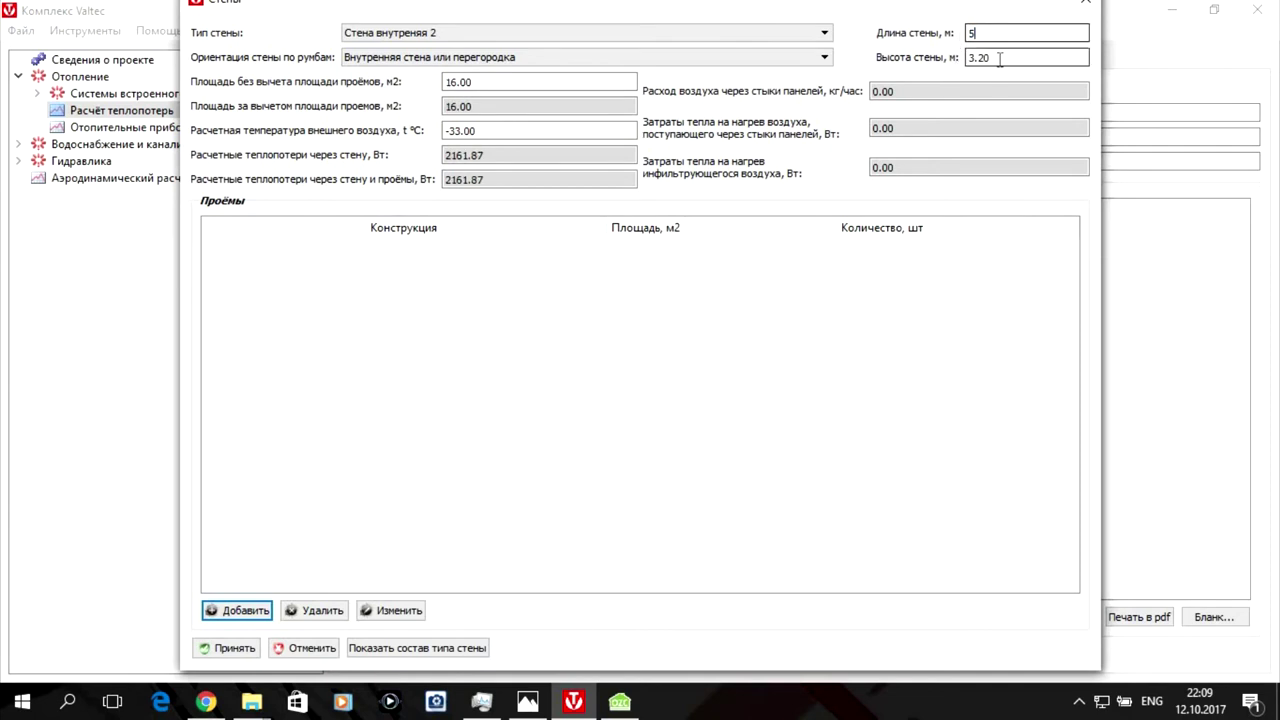
text(2.7)
drag(498, 130, 429, 130)
text(21)
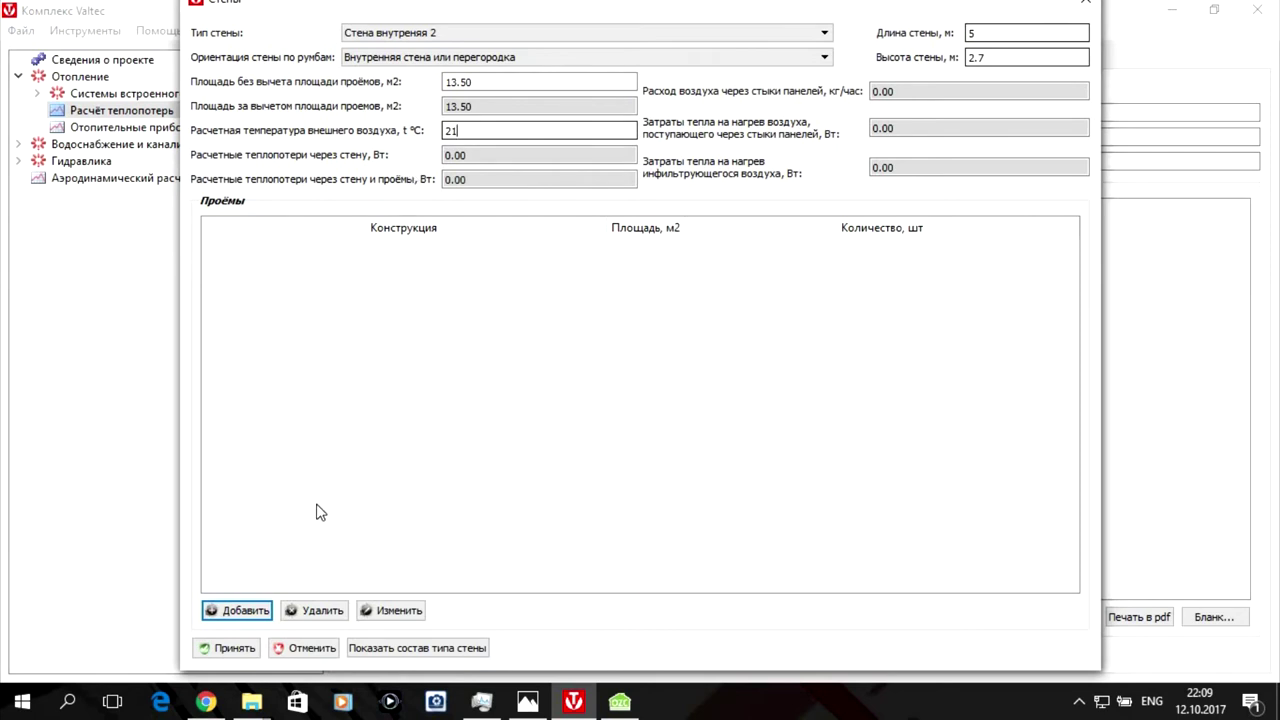
Add a "ДВЕРЬ" opening with construction "Дверь филенчатая деревянная остекленная одинарная без тамбура" to room 201's second internal wall.
click(240, 611)
click(557, 227)
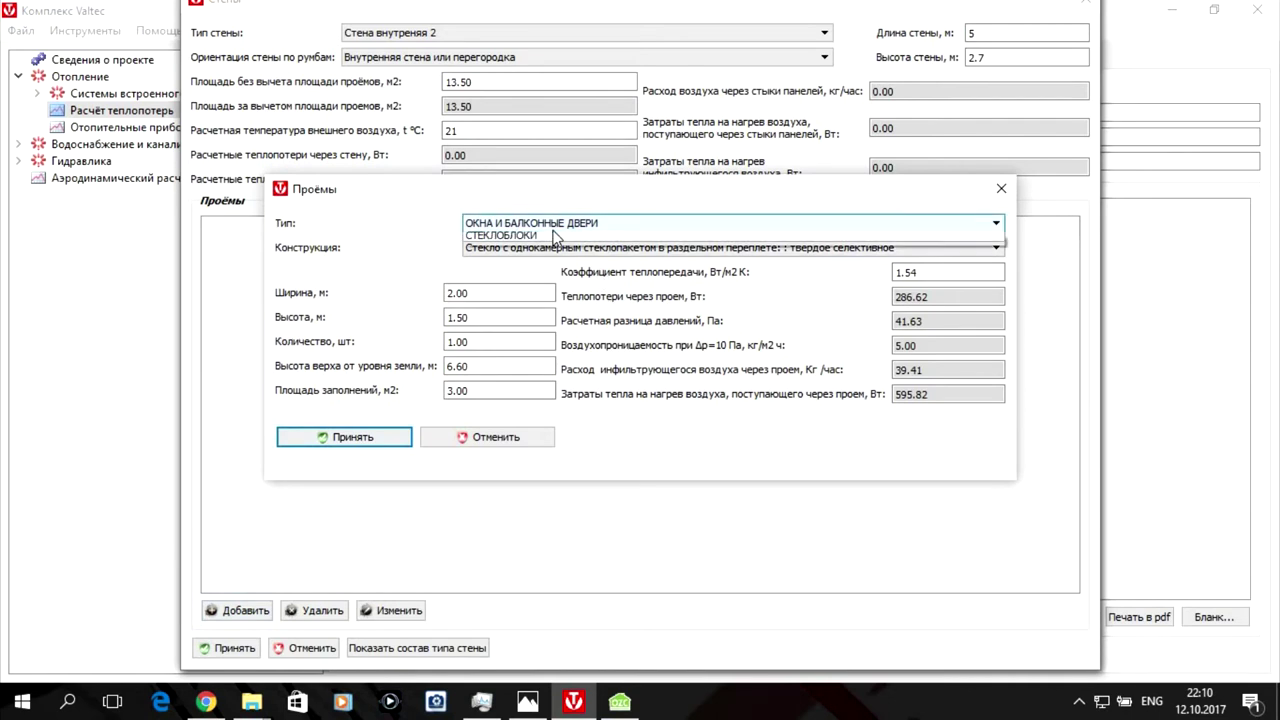
click(537, 252)
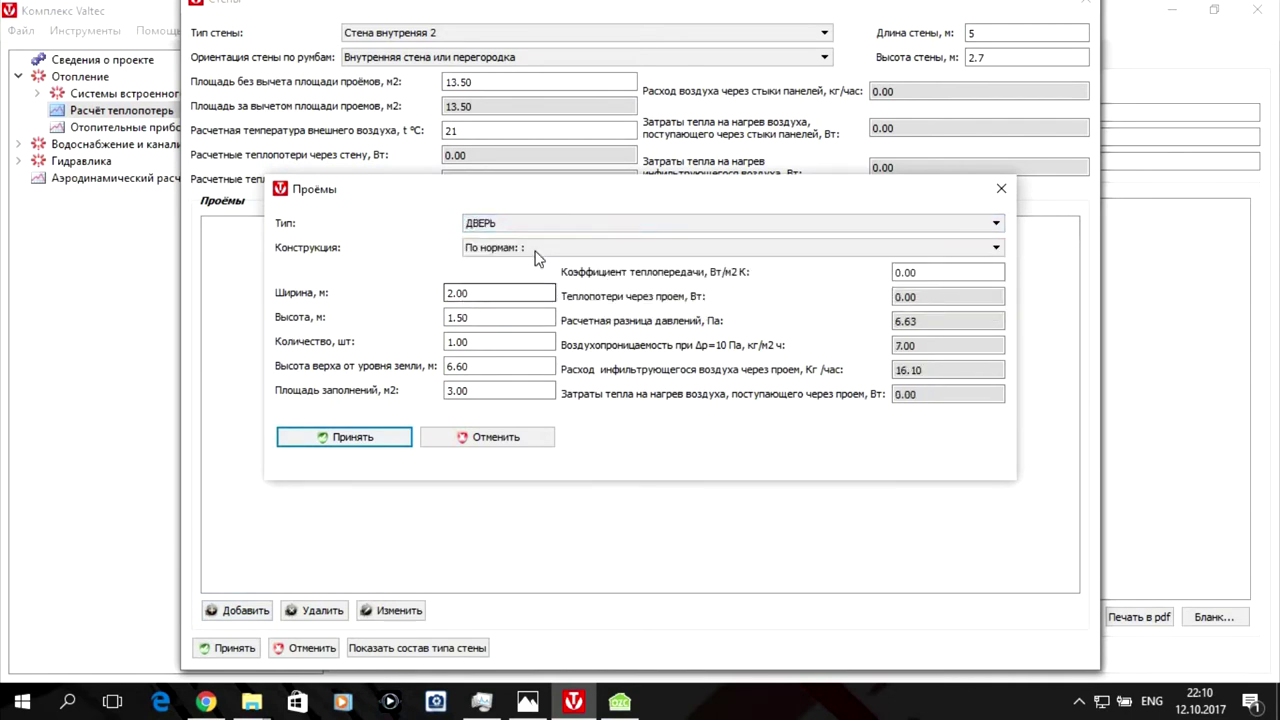
click(537, 252)
scroll(600, 320, down, 3)
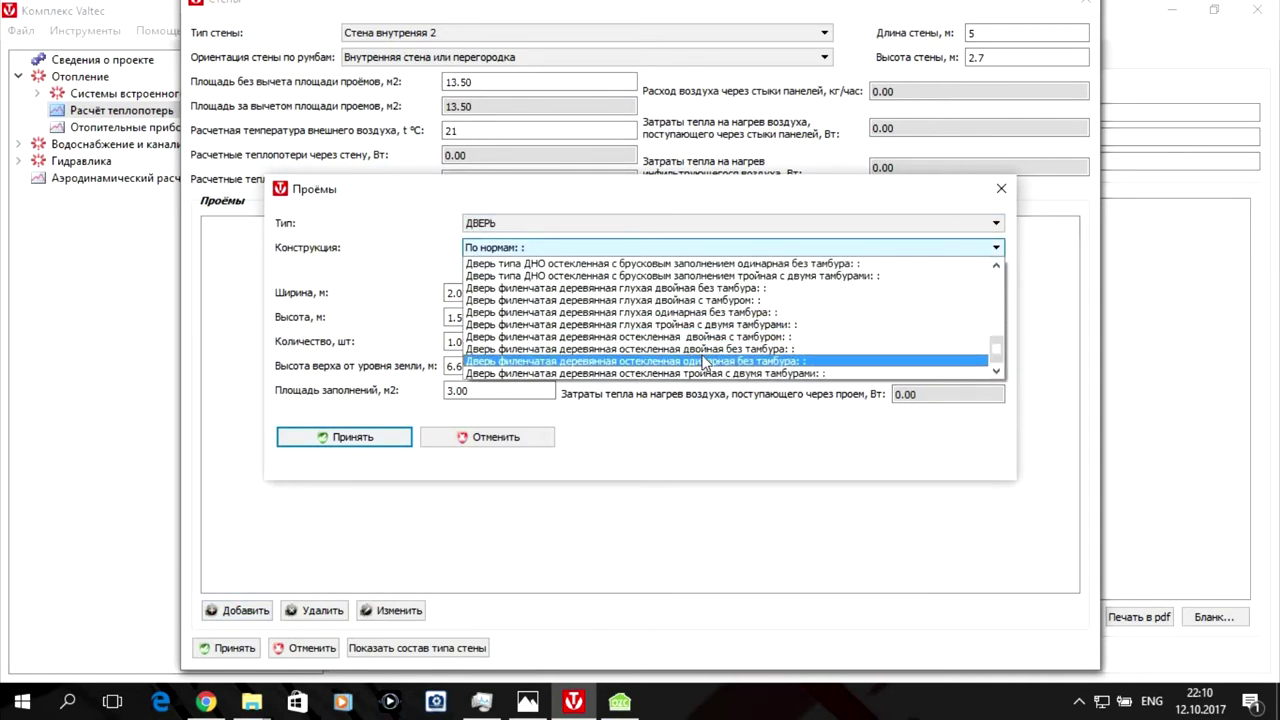
click(704, 362)
Set the door's width to 0.8 m and height to 2 m, and accept the opening, the second internal wall and room 201.
drag(490, 293, 407, 303)
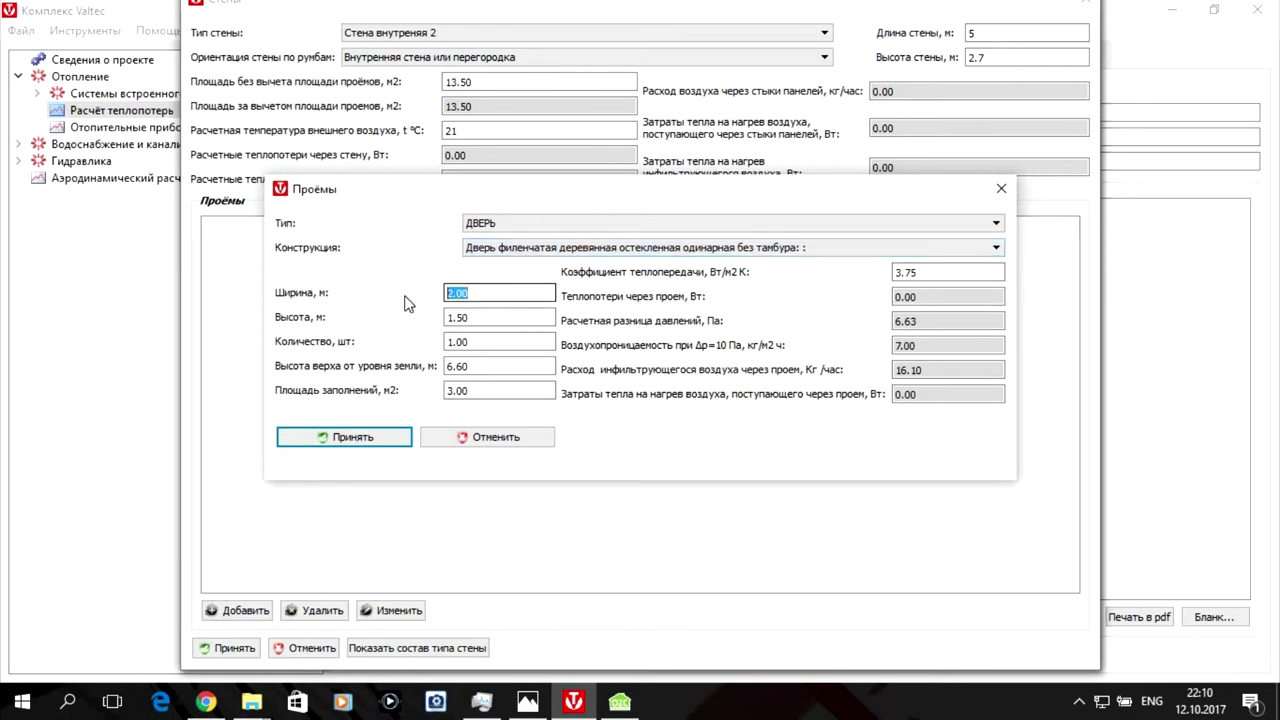
text(0.)
drag(474, 319, 444, 331)
text(2)
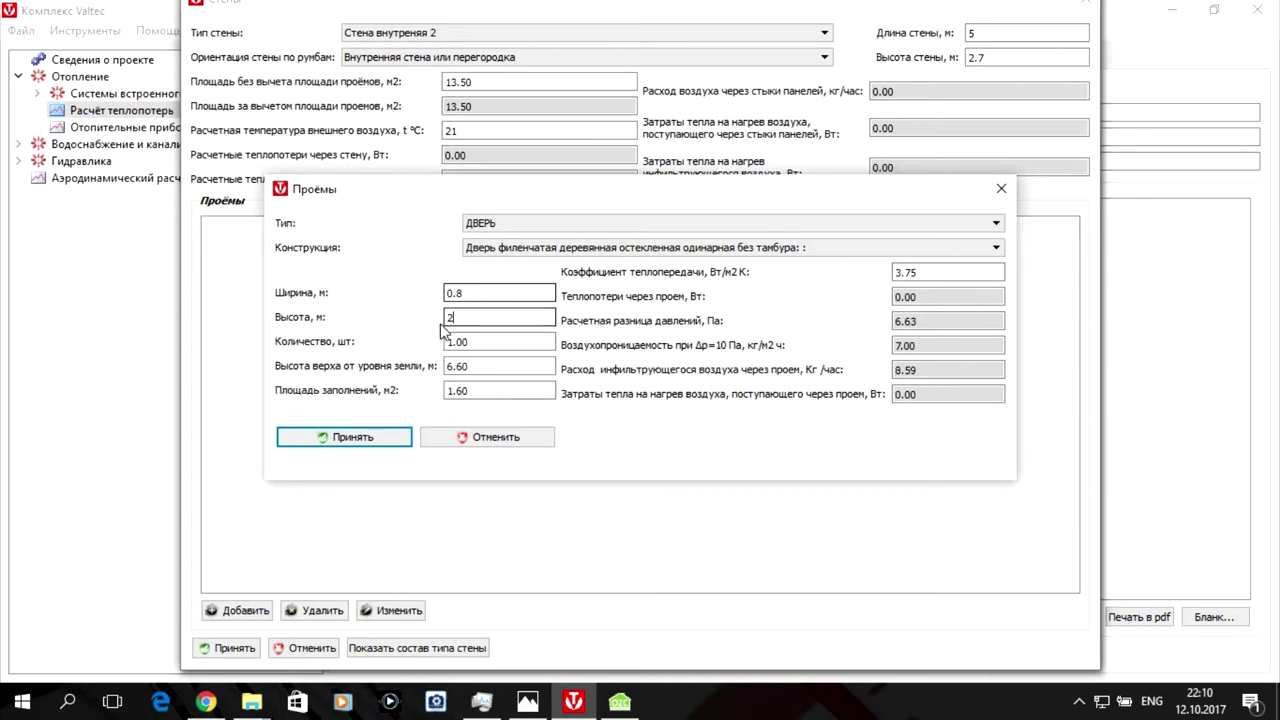
click(376, 438)
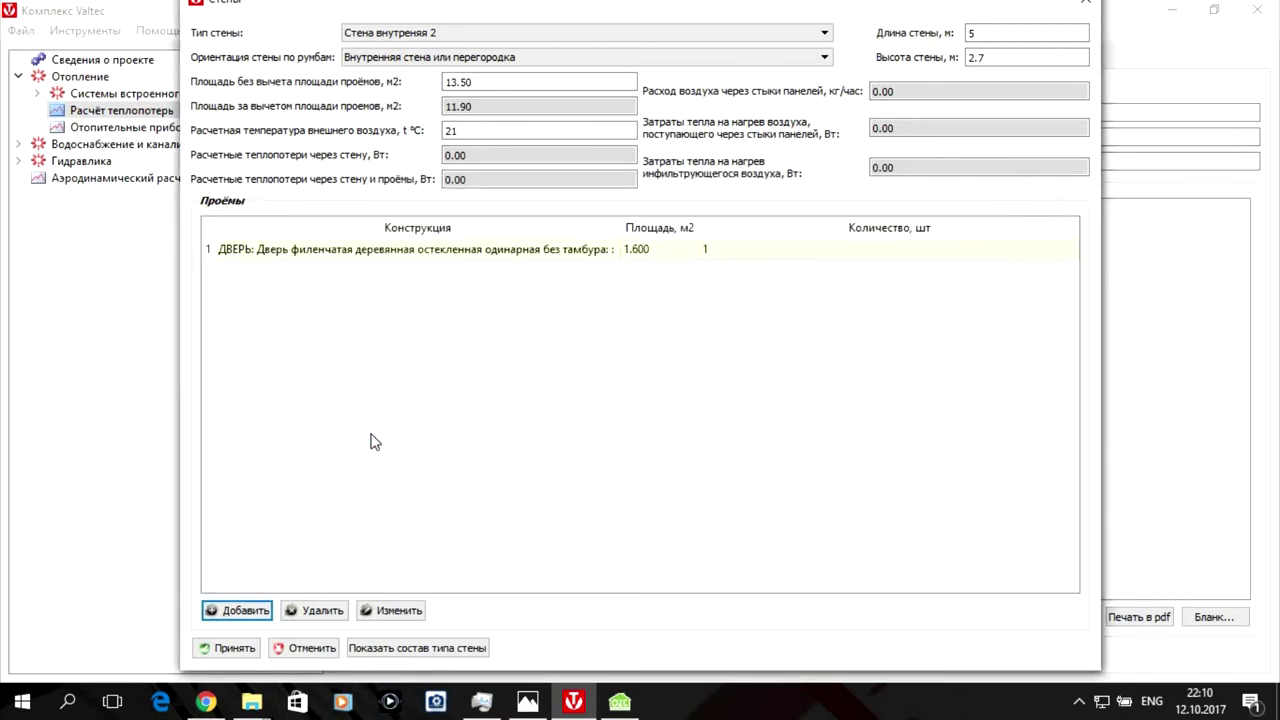
click(236, 649)
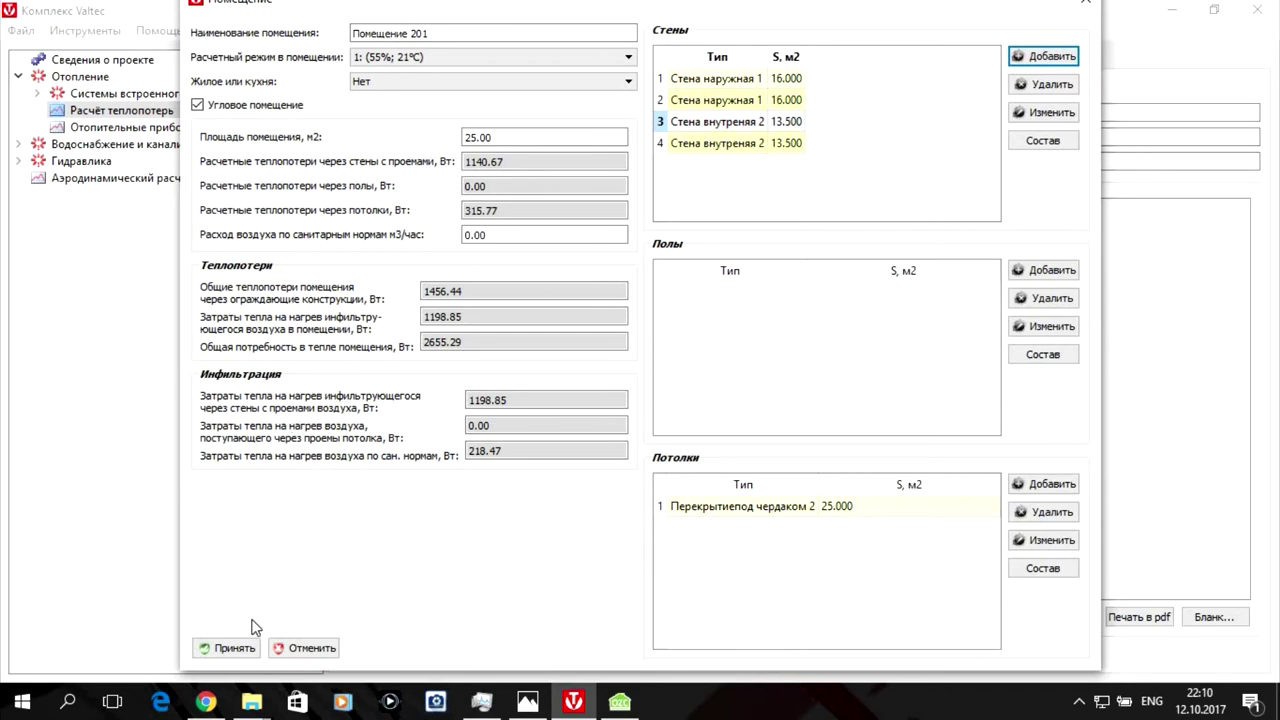
click(209, 648)
Open room 202 and add a wall of type "Стена внутреняя 2" with orientation "Внутренняя стена или перегородка".
click(389, 126)
double_click(389, 126)
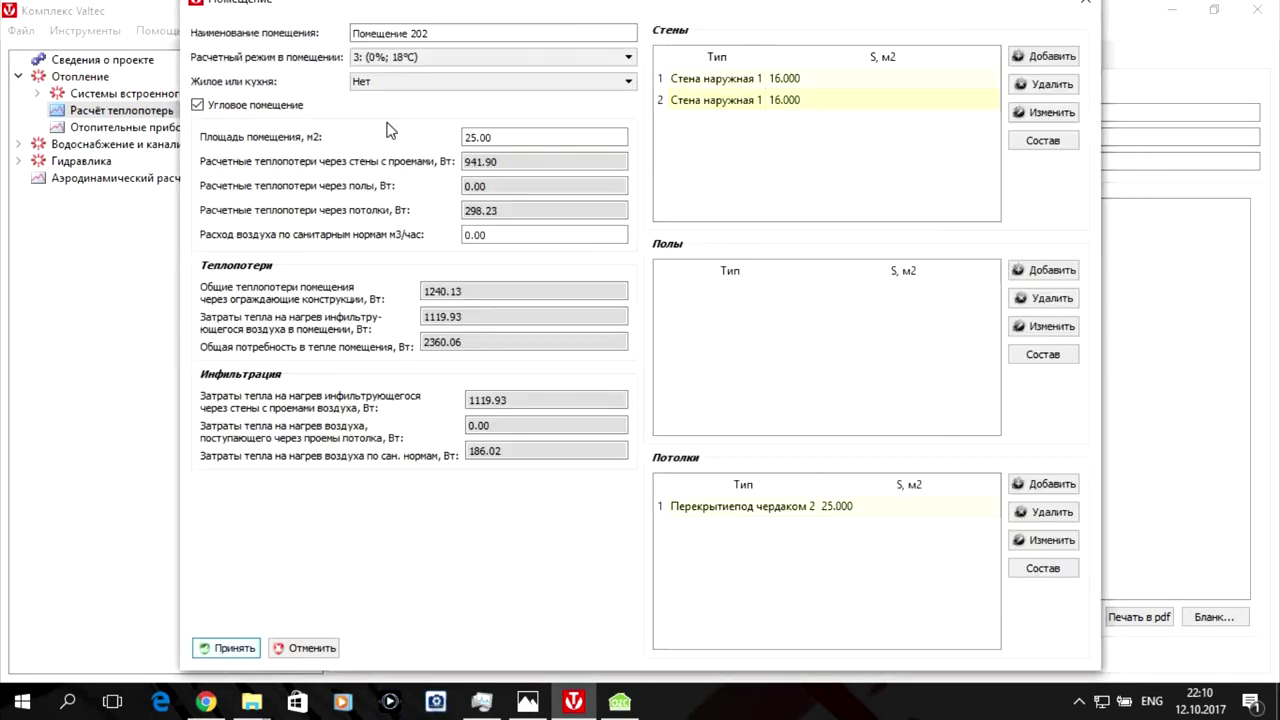
click(1046, 54)
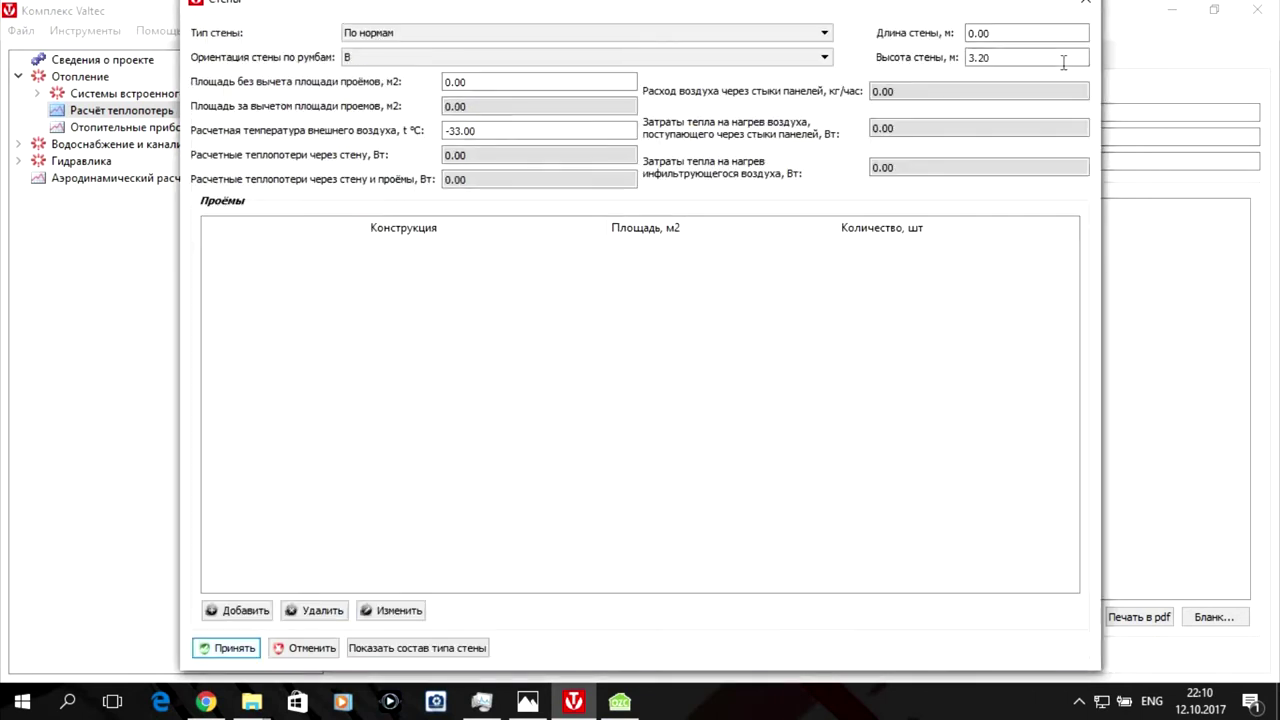
click(473, 36)
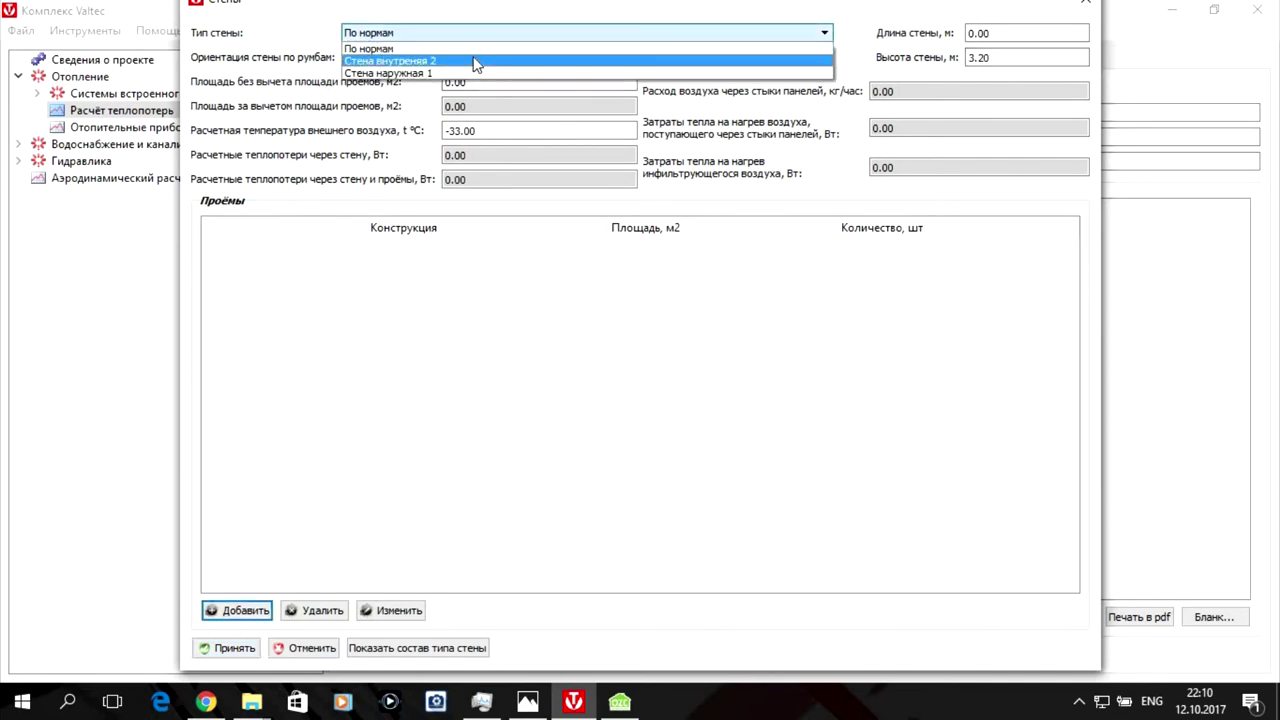
click(476, 62)
click(474, 57)
click(474, 88)
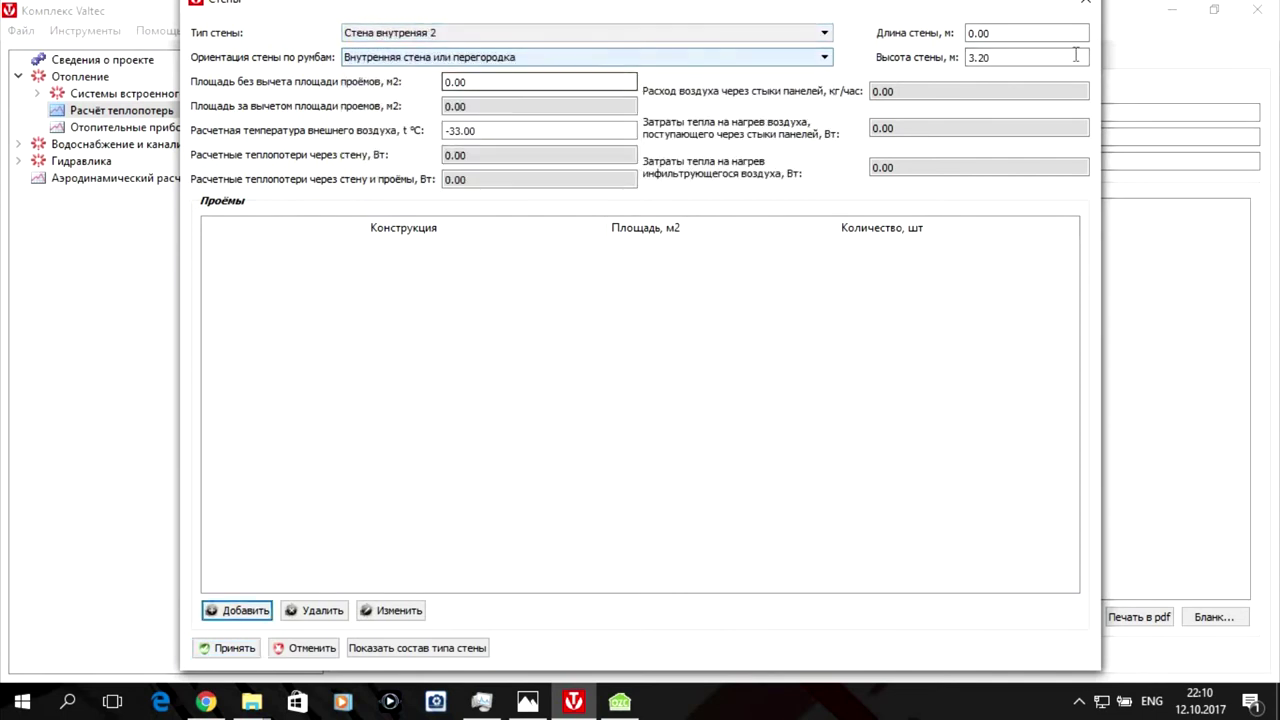
Set room 202's first internal wall to length 5 m, height 2.7 m and design outside air temperature 21 °C.
click(1035, 35)
drag(948, 22, 943, 23)
text(5)
click(1026, 60)
drag(1026, 60, 953, 60)
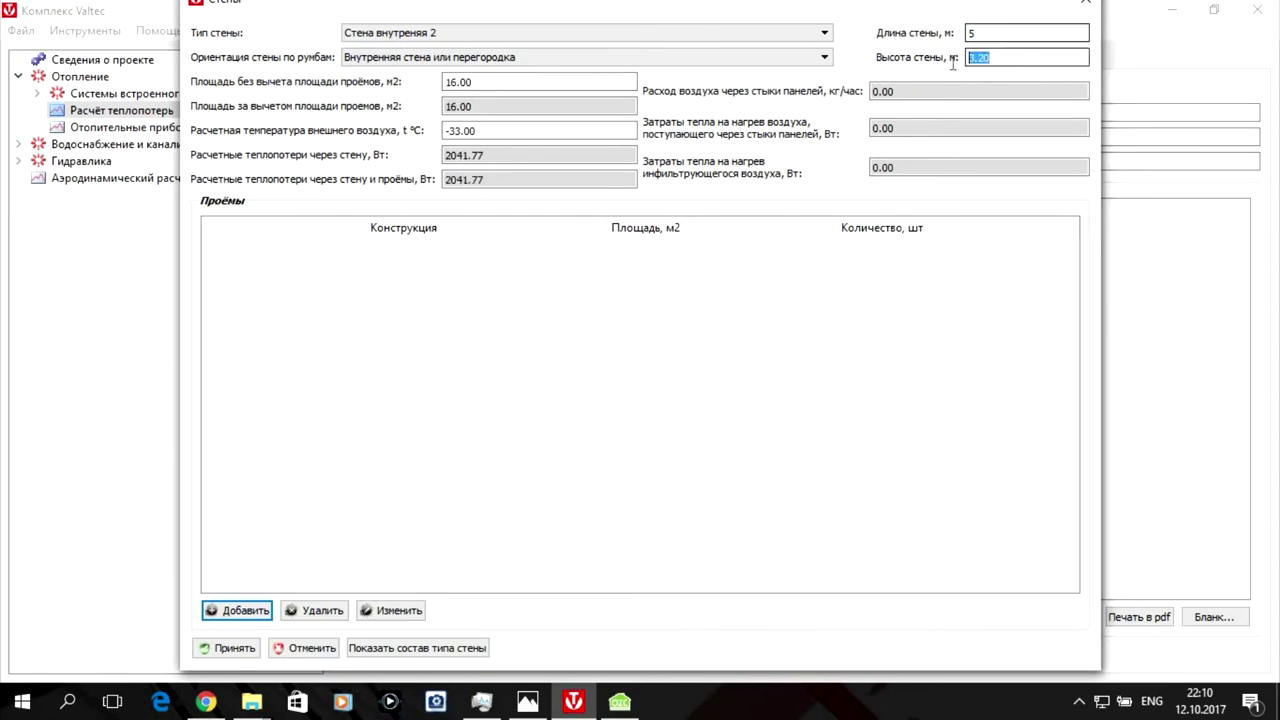
text(2.7)
drag(505, 130, 427, 135)
text(21)
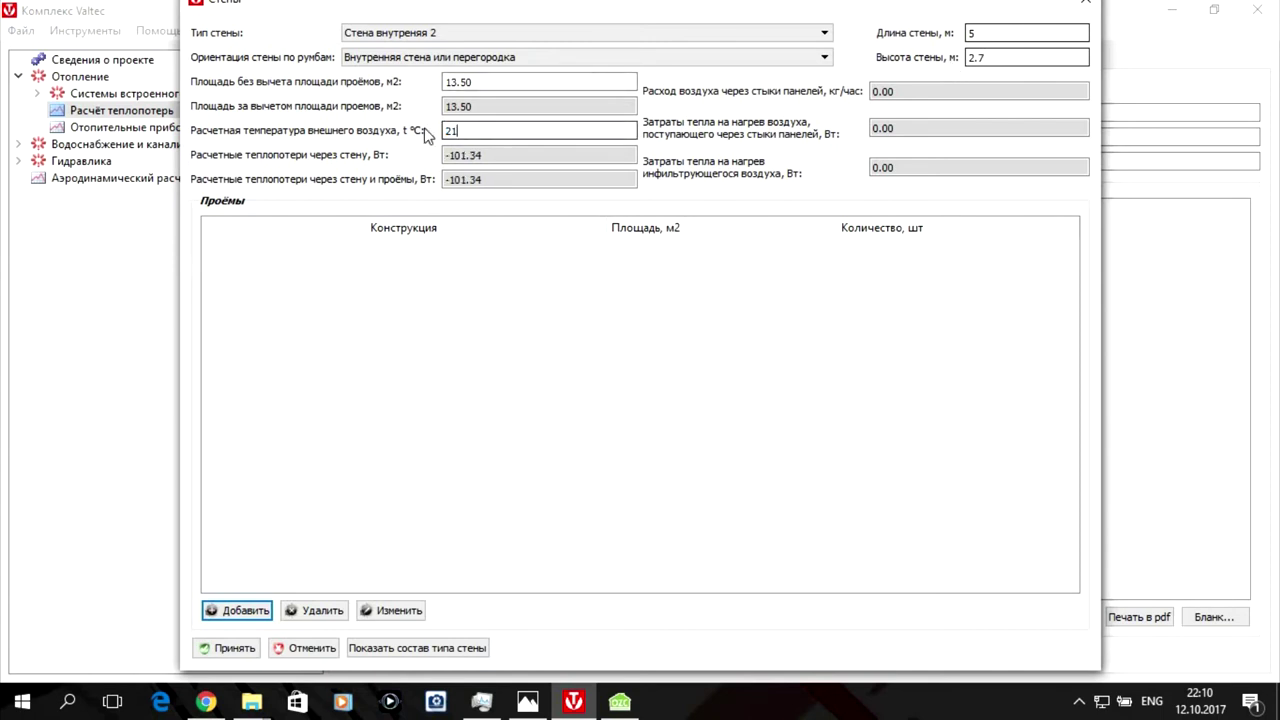
Add a "ДВЕРЬ" opening with construction "Дверь филенчатая деревянная остекленная одинарная без тамбура" to room 202's first internal wall.
click(262, 614)
click(580, 226)
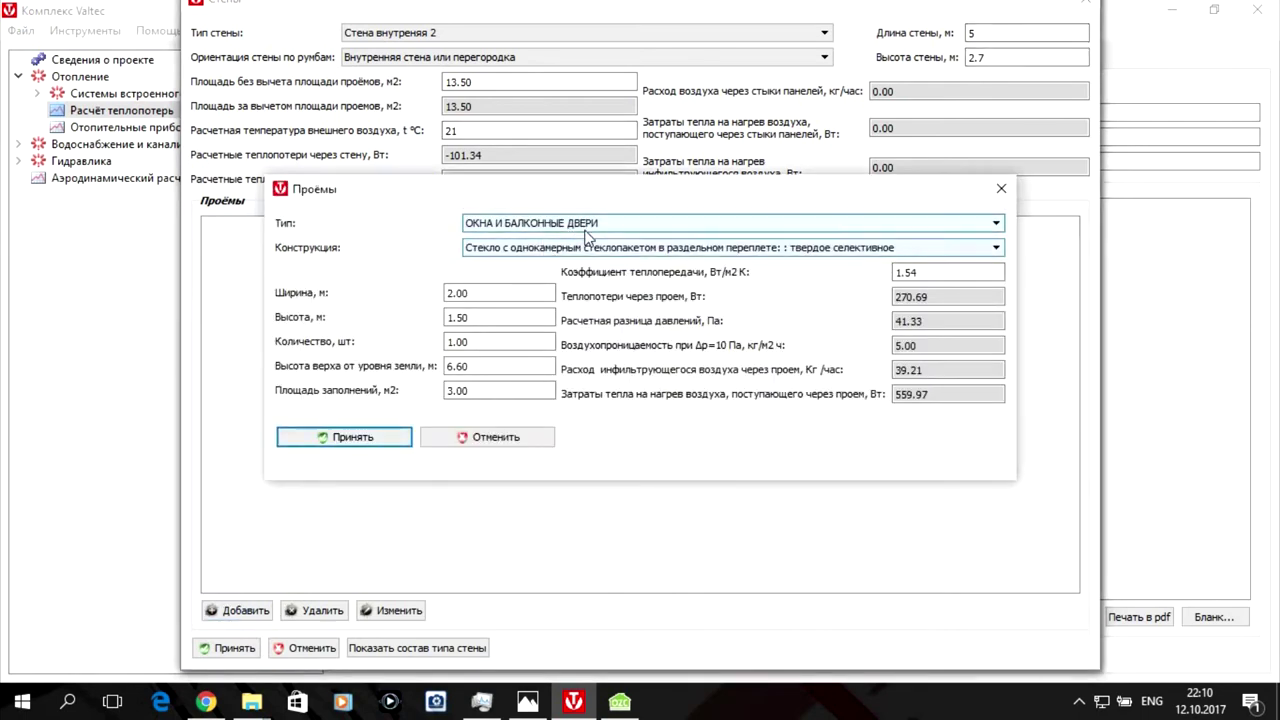
click(547, 262)
click(546, 251)
scroll(680, 350, down, 5)
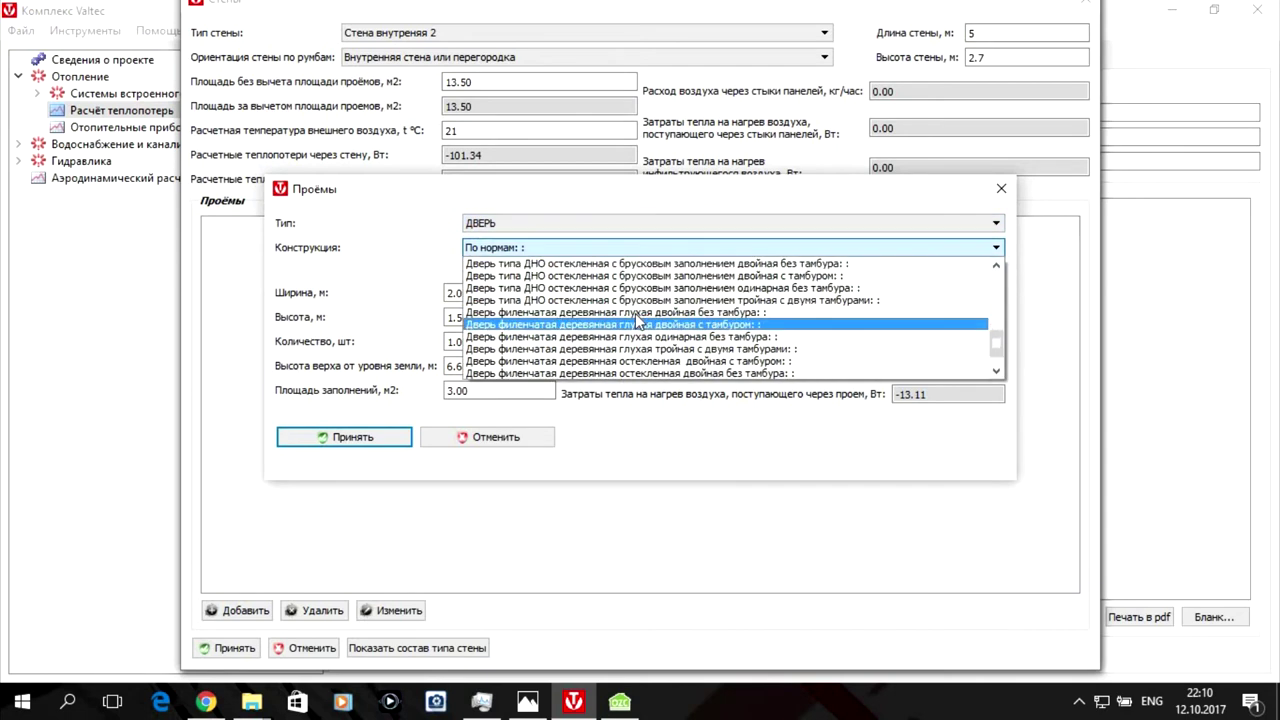
click(678, 362)
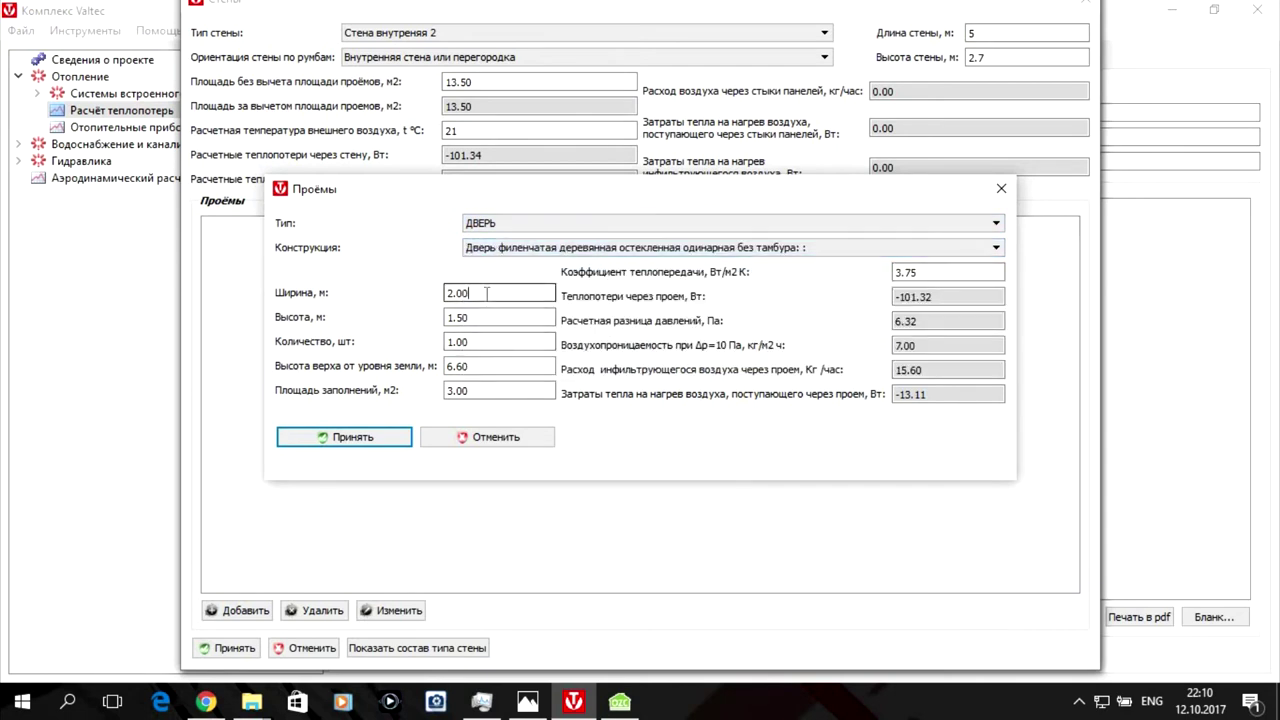
Set the door's width to 0.8 m and height to 2 m, and accept the opening and room 202's first internal wall.
key(BackSpace)
text(0.8)
key(Tab)
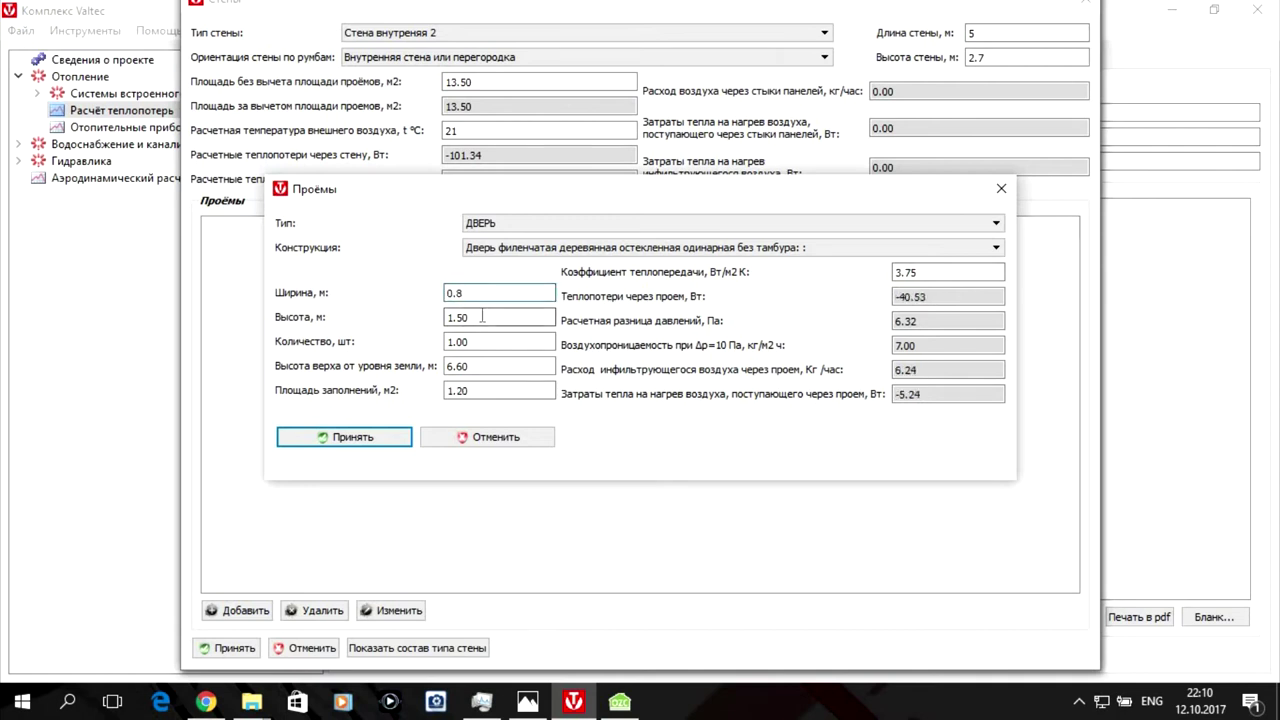
text(2)
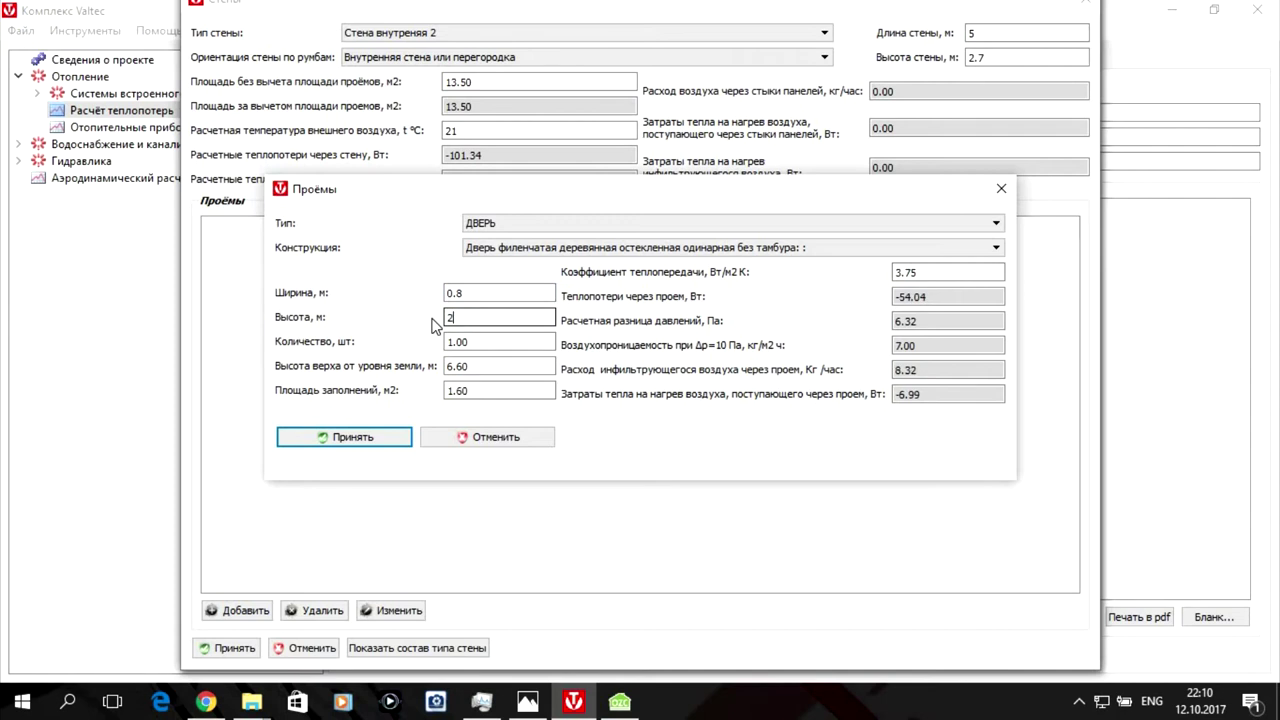
click(360, 437)
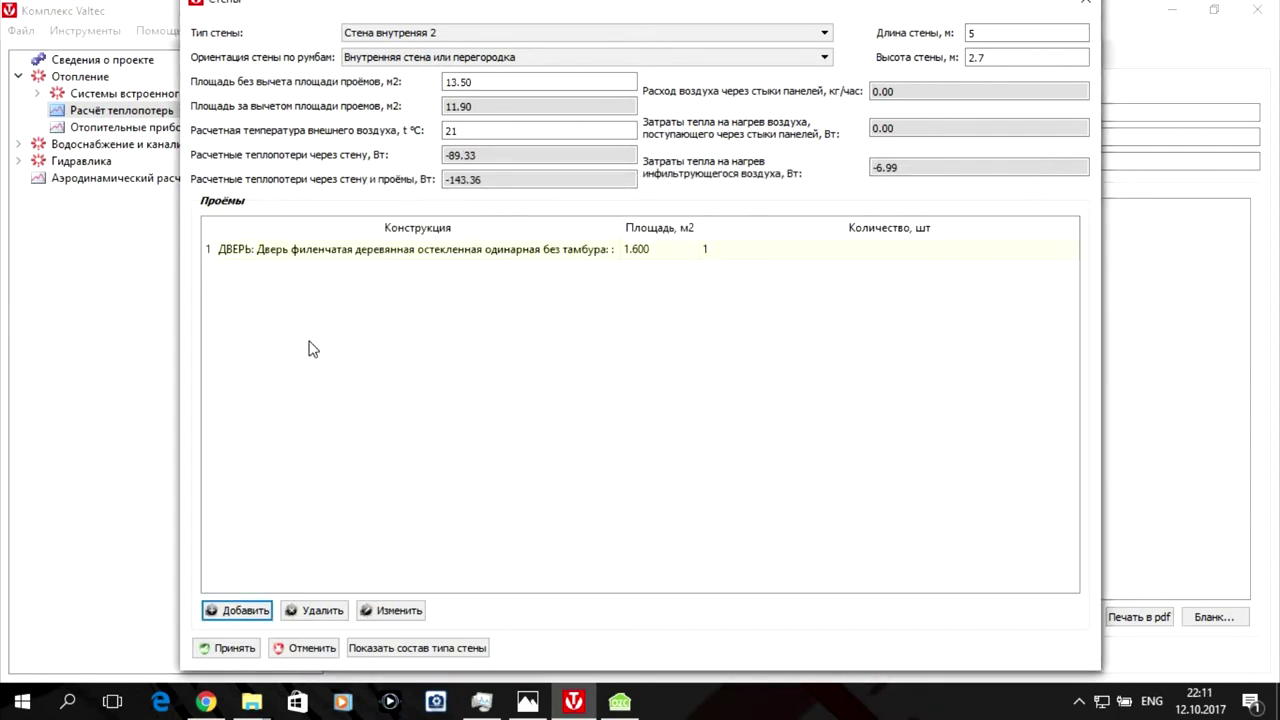
click(229, 648)
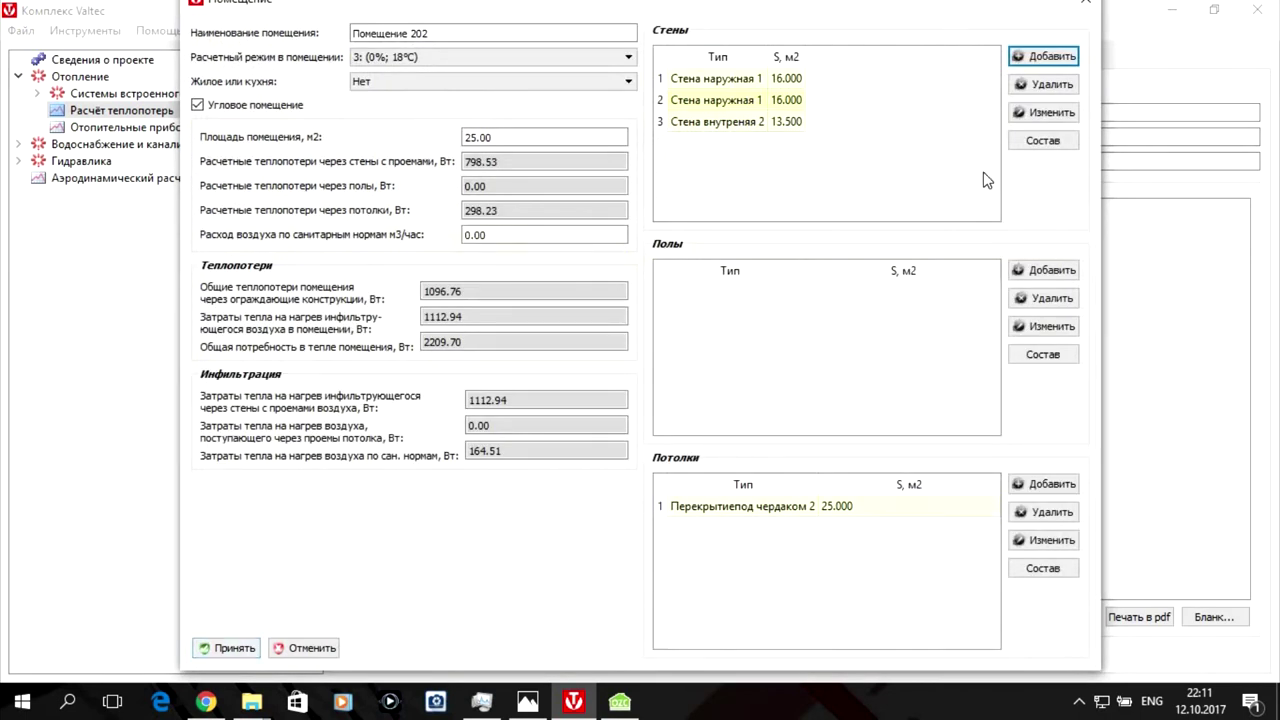
Add a second internal wall to room 202 with type "Стена внутреняя 2" and orientation "Внутренняя стена или перегородка".
click(1055, 56)
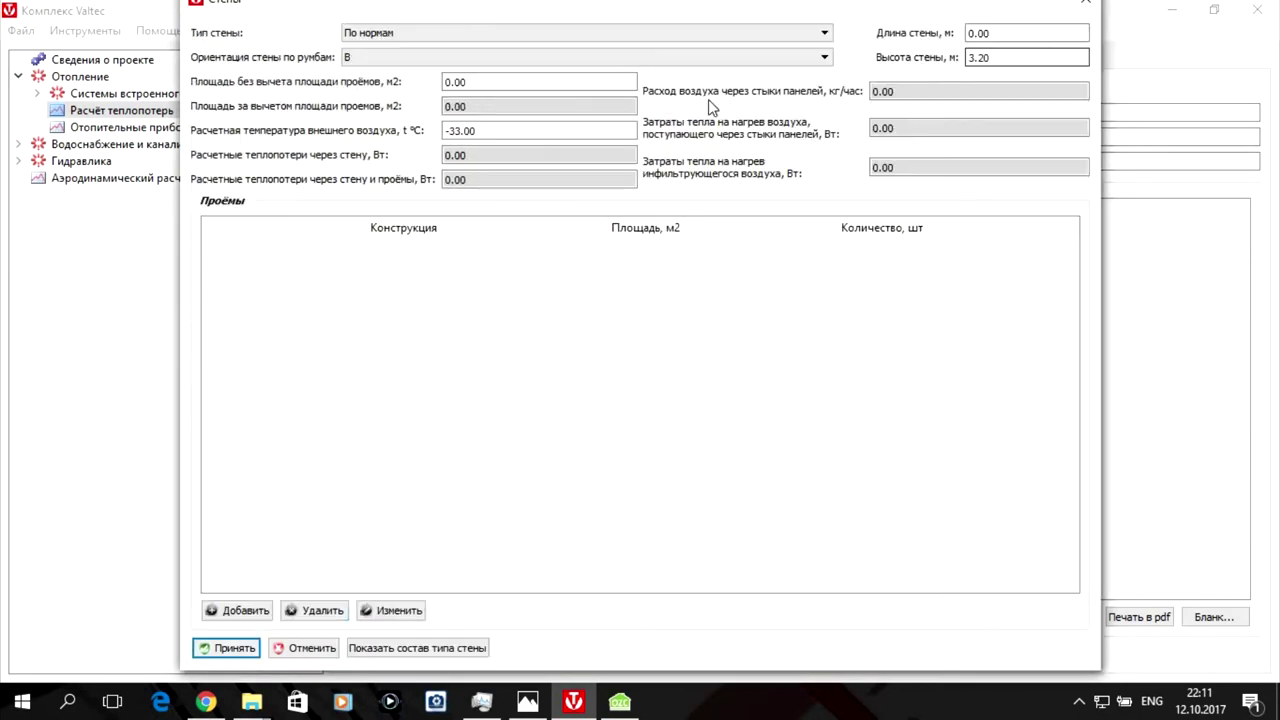
click(457, 35)
click(457, 63)
click(455, 57)
click(440, 81)
Set room 202's second internal wall to length 5 m, height 2.7 m and design outside air temperature 21 °C.
click(1000, 32)
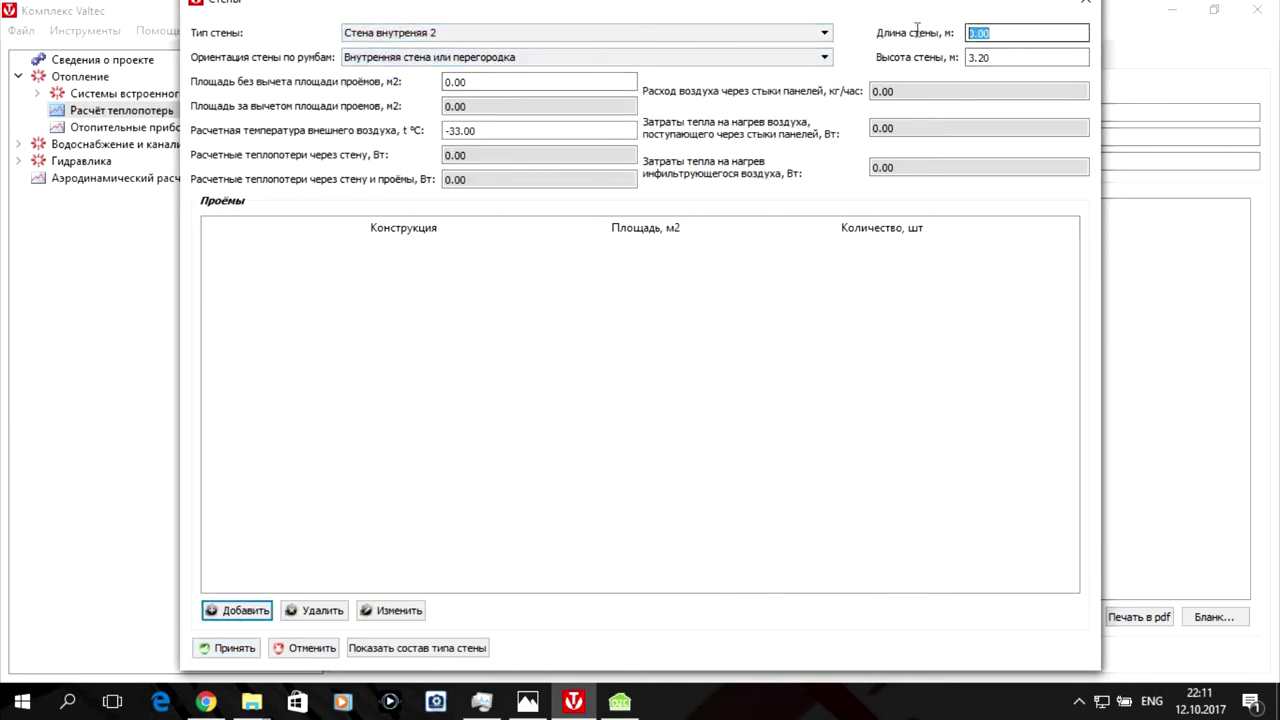
text(5)
click(1030, 57)
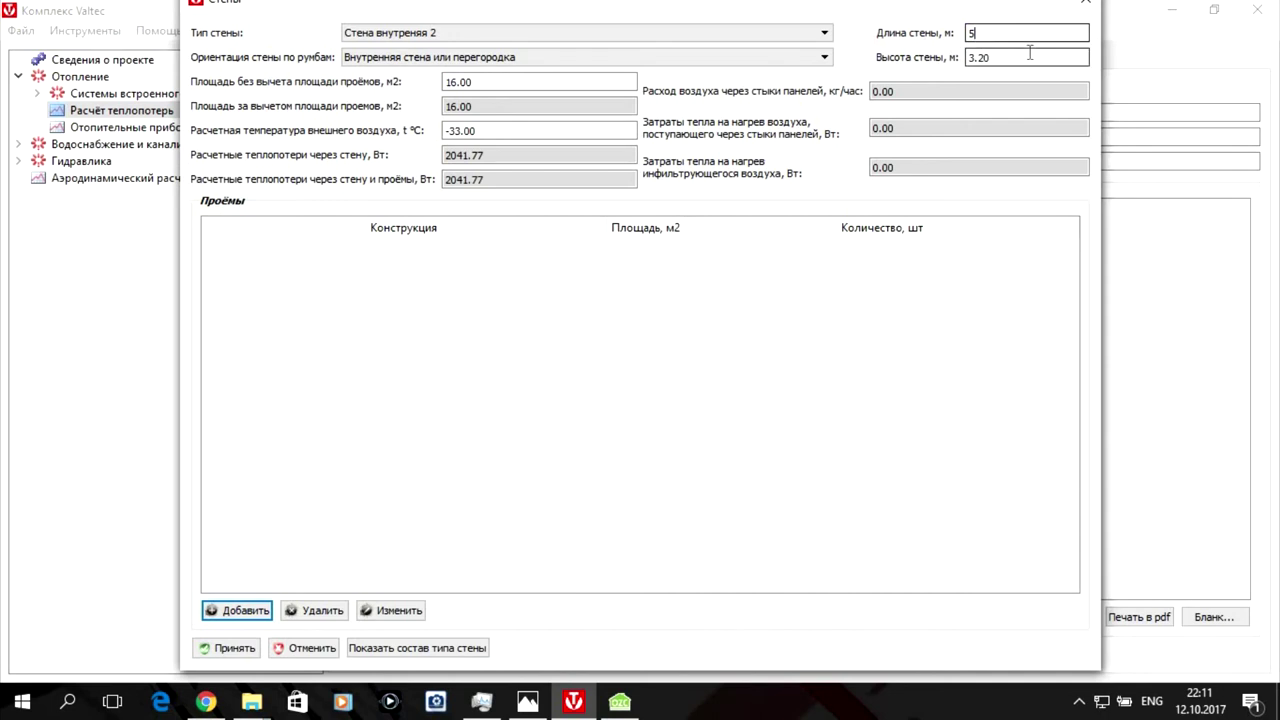
text(2.7)
click(484, 131)
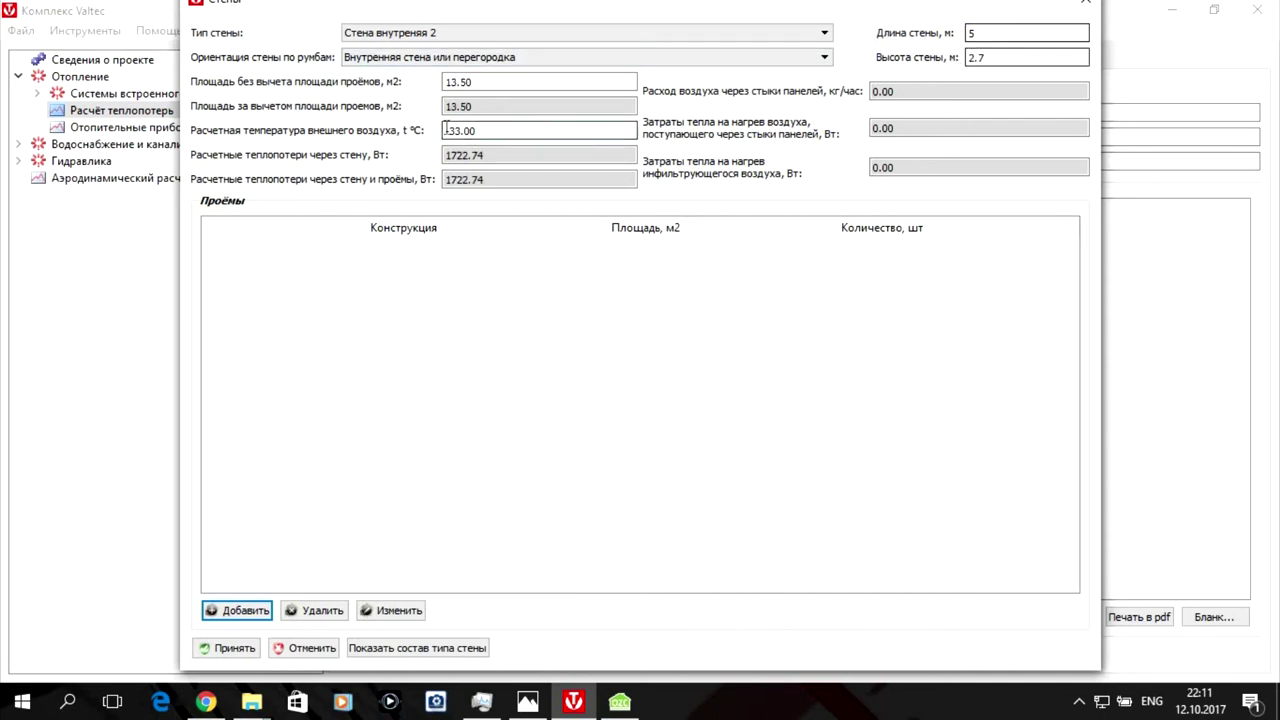
drag(417, 131, 419, 135)
text(21)
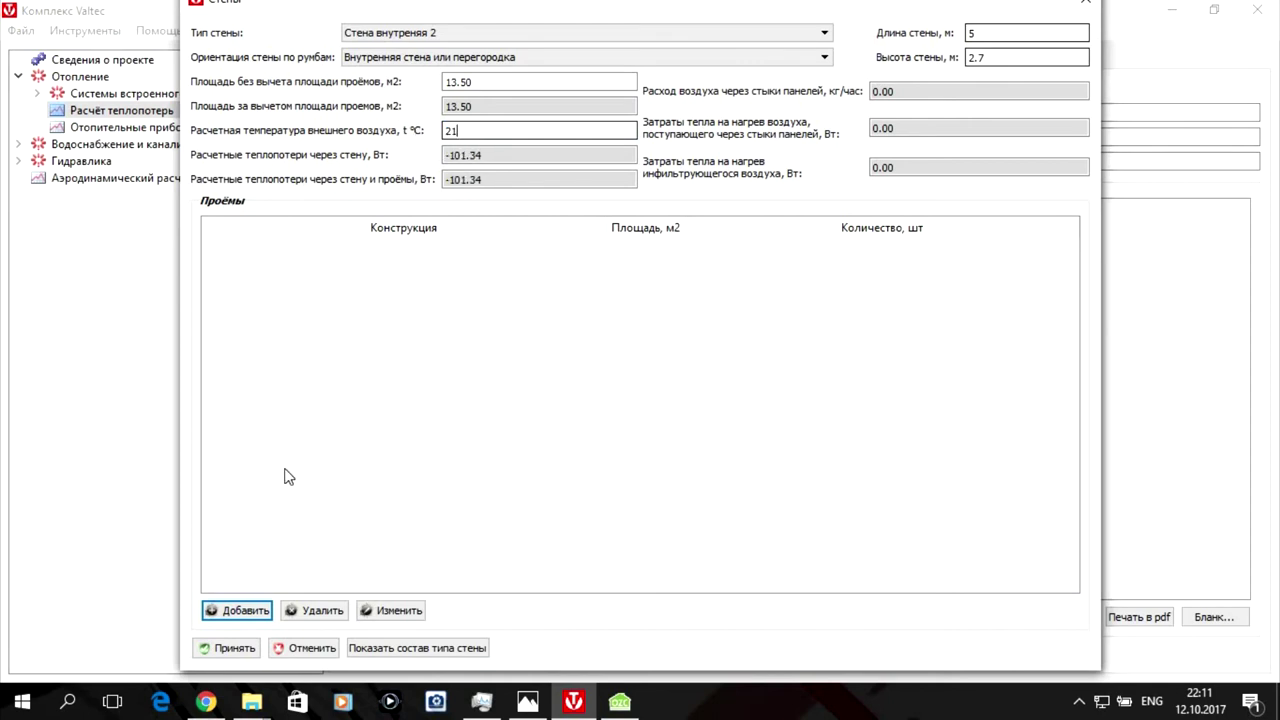
Add a "ДВЕРЬ" opening with construction "Дверь филенчатая деревянная остекленная одинарная без тамбура" to room 202's second internal wall.
click(230, 612)
click(688, 228)
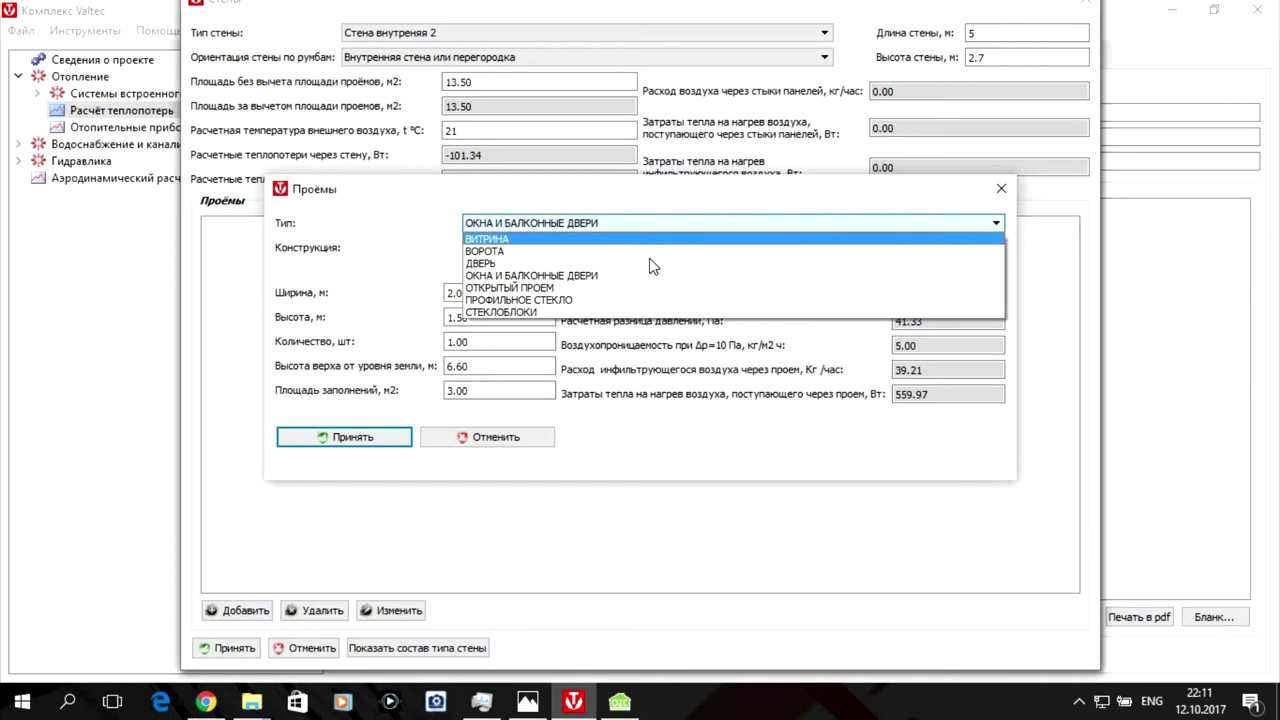
click(600, 241)
click(598, 226)
scroll(590, 245, up, 1)
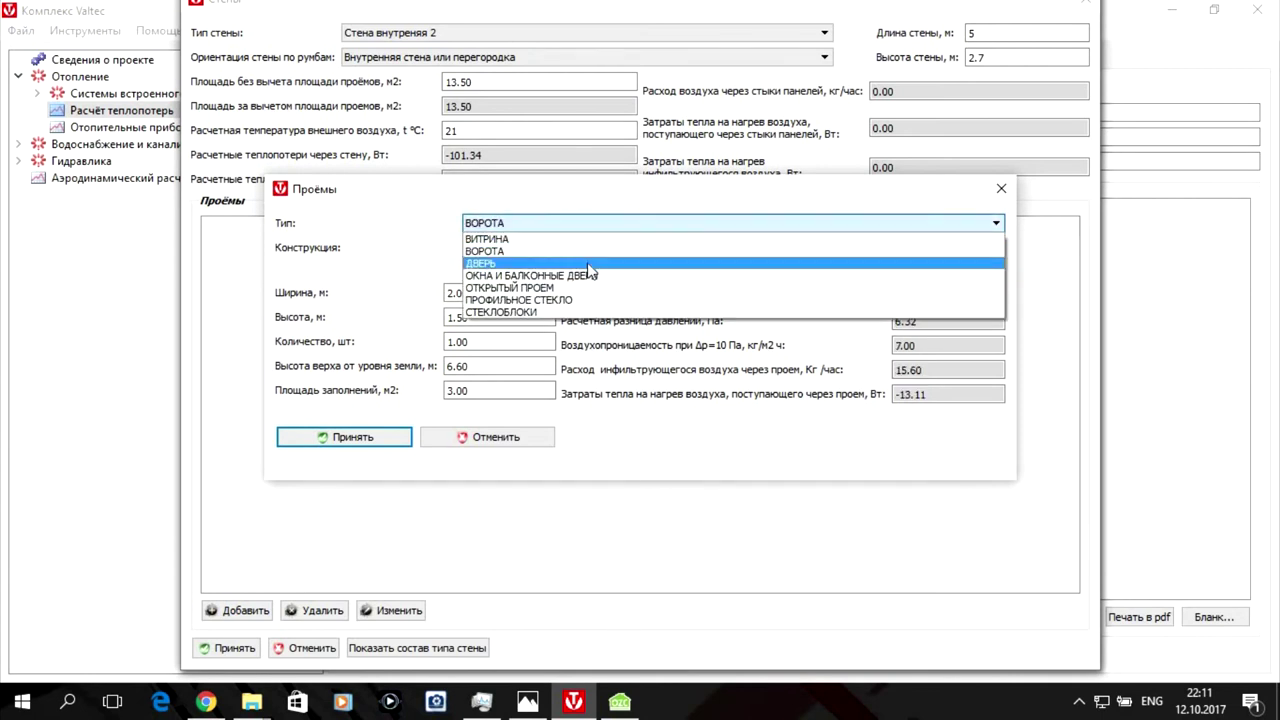
click(588, 256)
click(587, 251)
scroll(713, 340, down, 6)
click(712, 362)
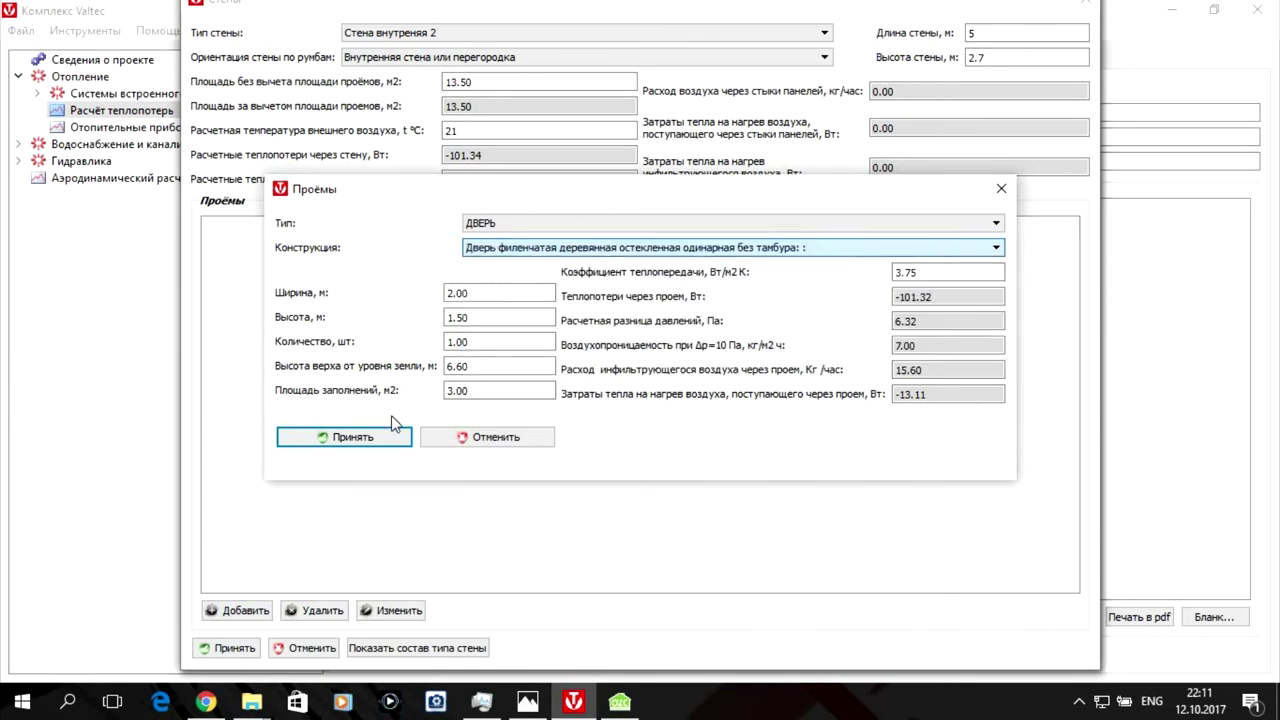
Set the door's width to 0.8 m and height to 2 m, then accept the opening, the wall and room 202.
click(484, 316)
double_click(484, 300)
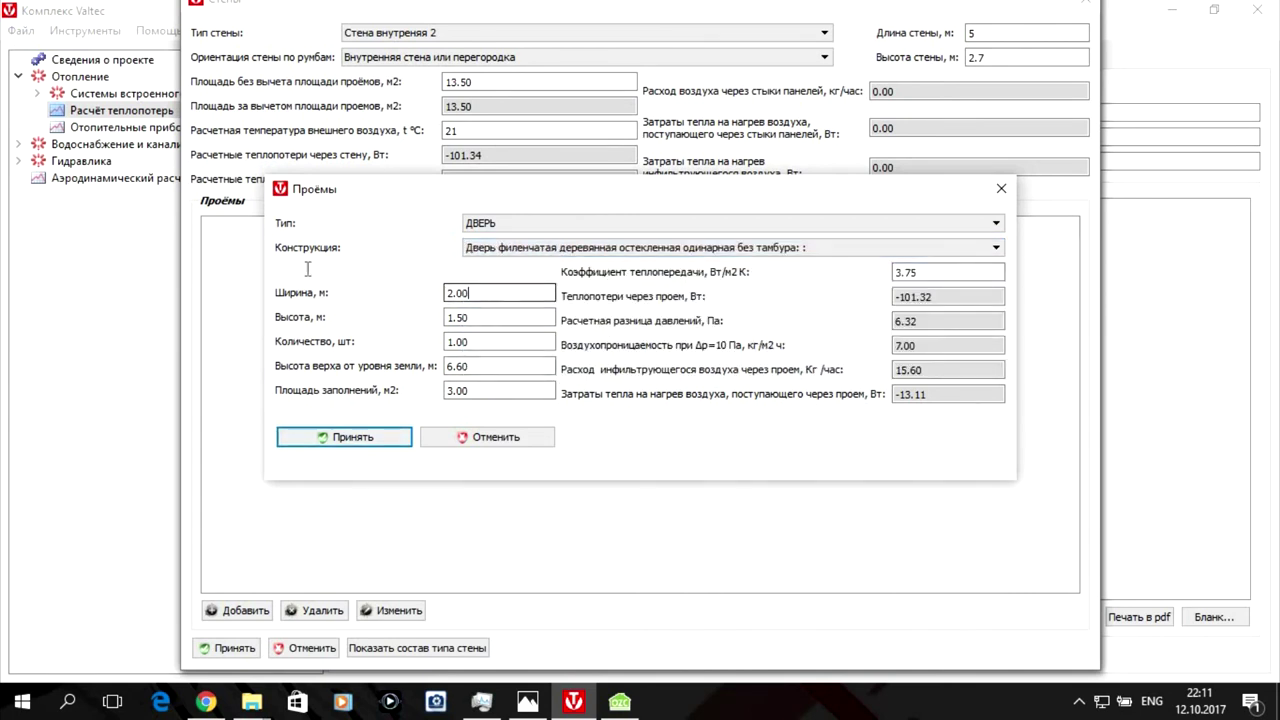
text(0.8)
drag(500, 320, 378, 320)
text(2)
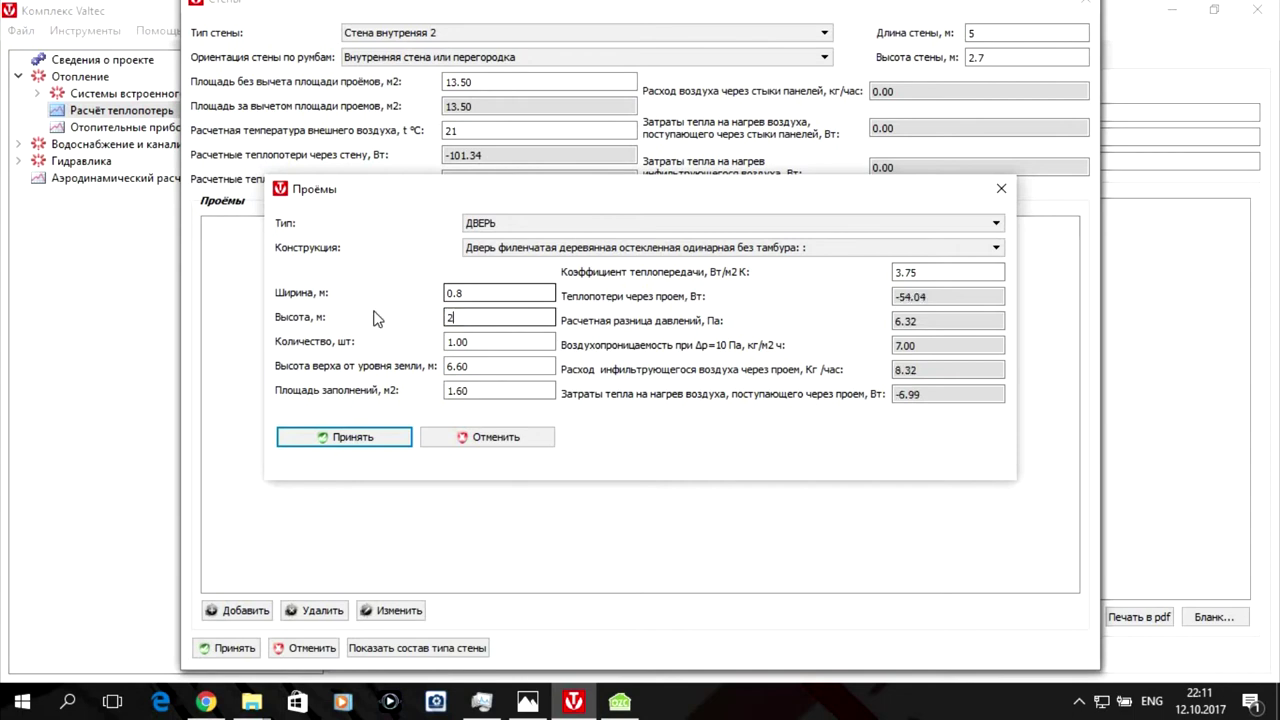
click(352, 439)
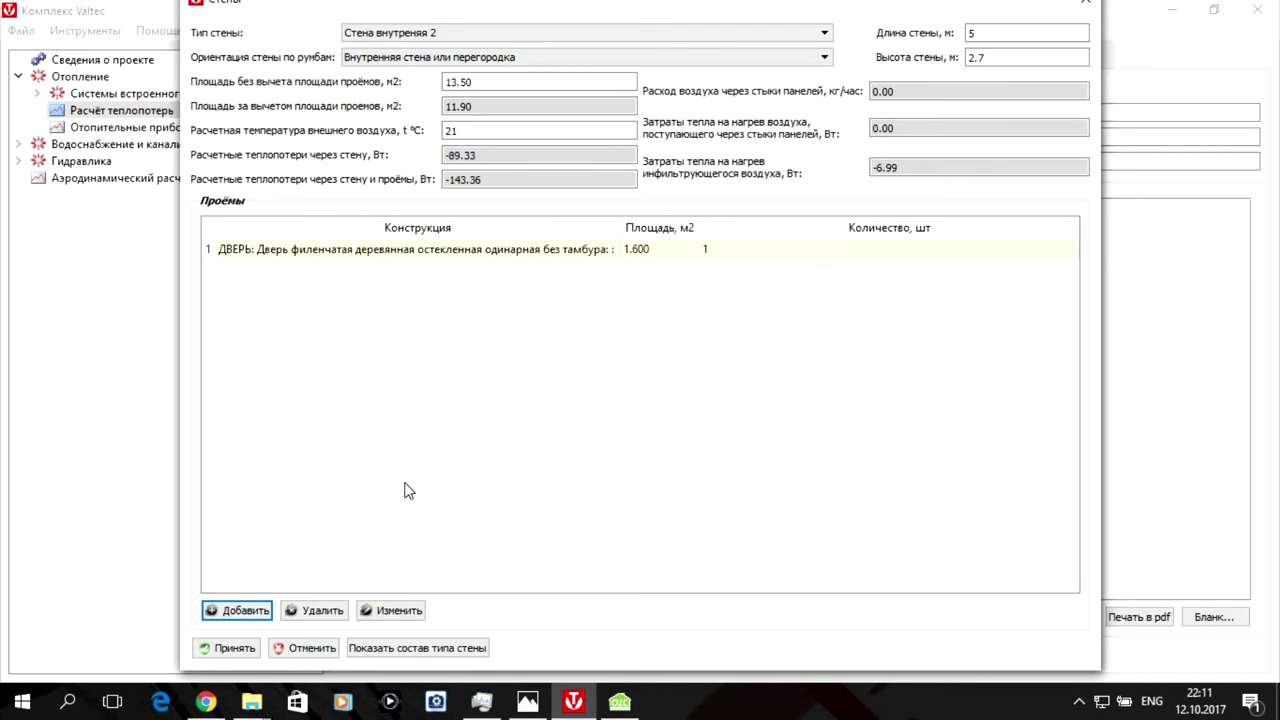
click(238, 650)
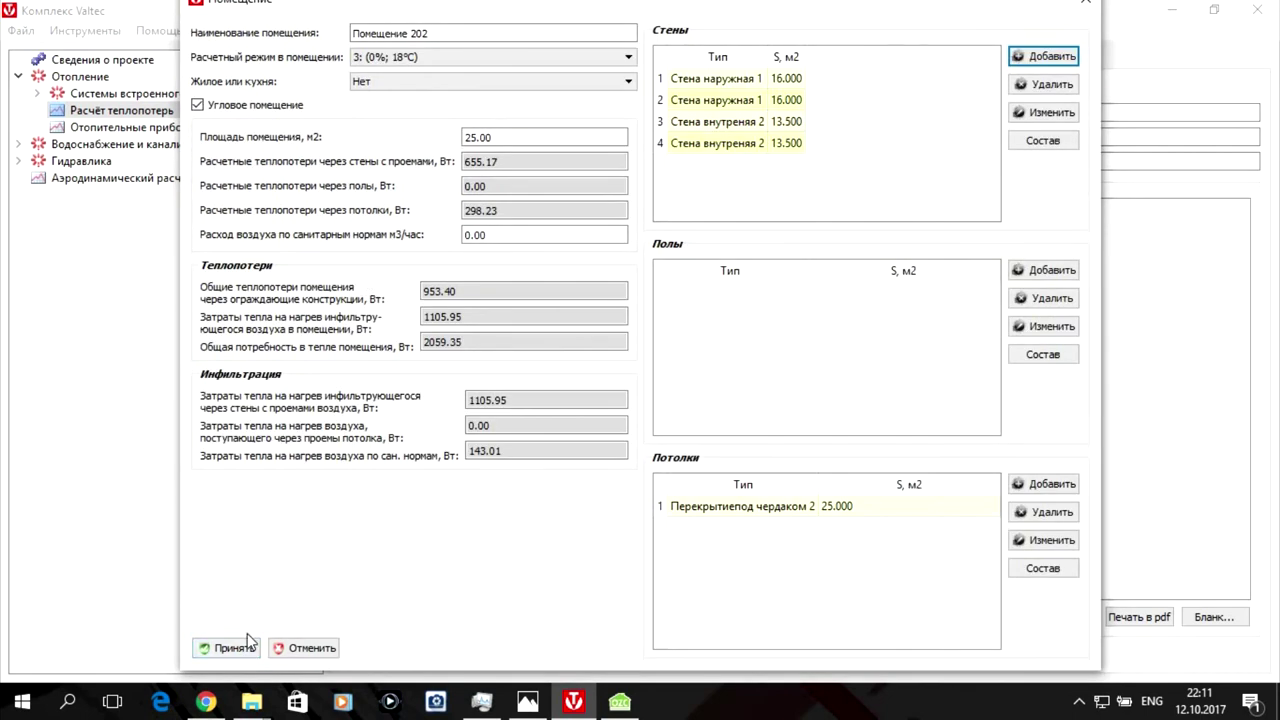
click(243, 647)
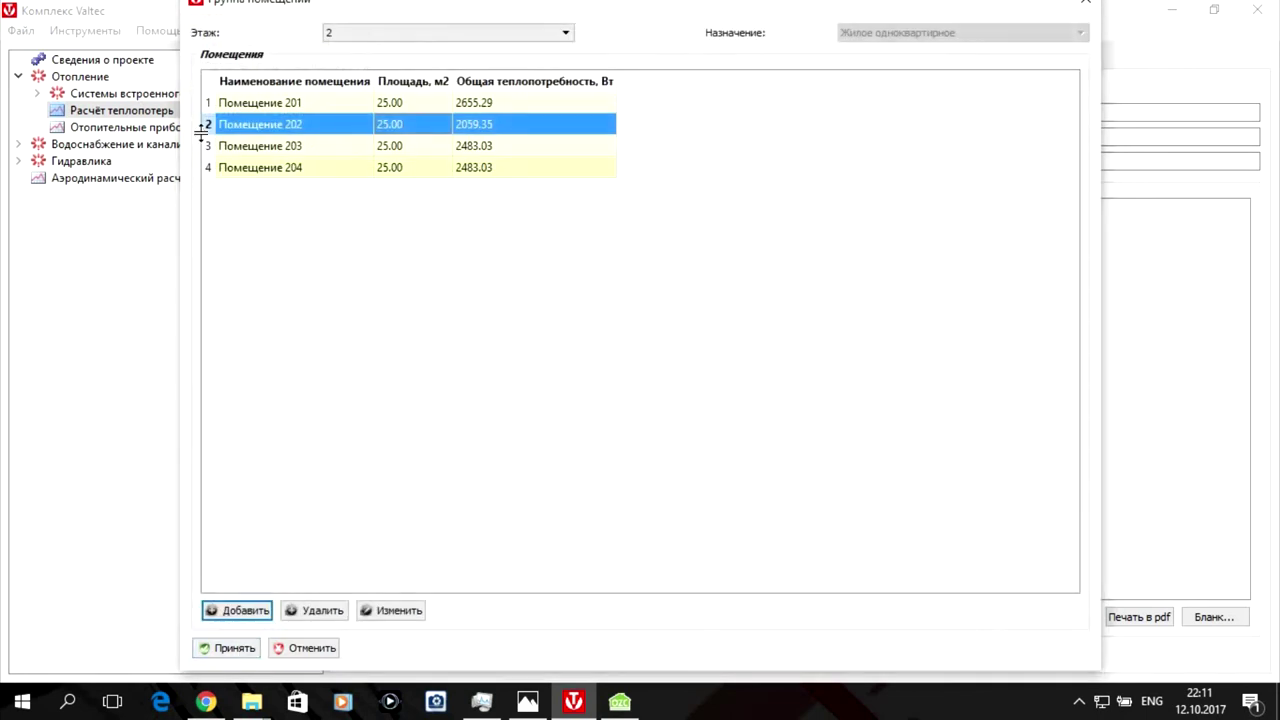
Add a first internal wall to room 203 with type "Стена внутреняя 2" and orientation "Внутренняя стена или перегородка".
double_click(431, 153)
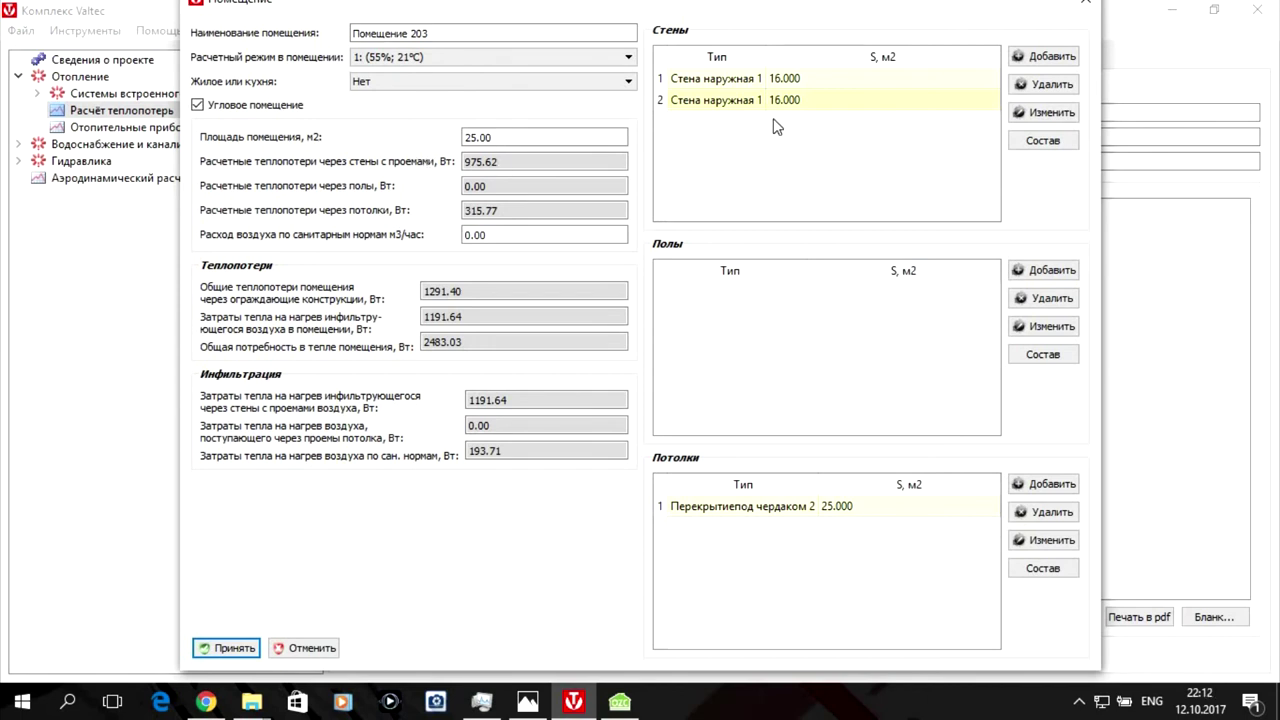
click(1027, 61)
click(363, 33)
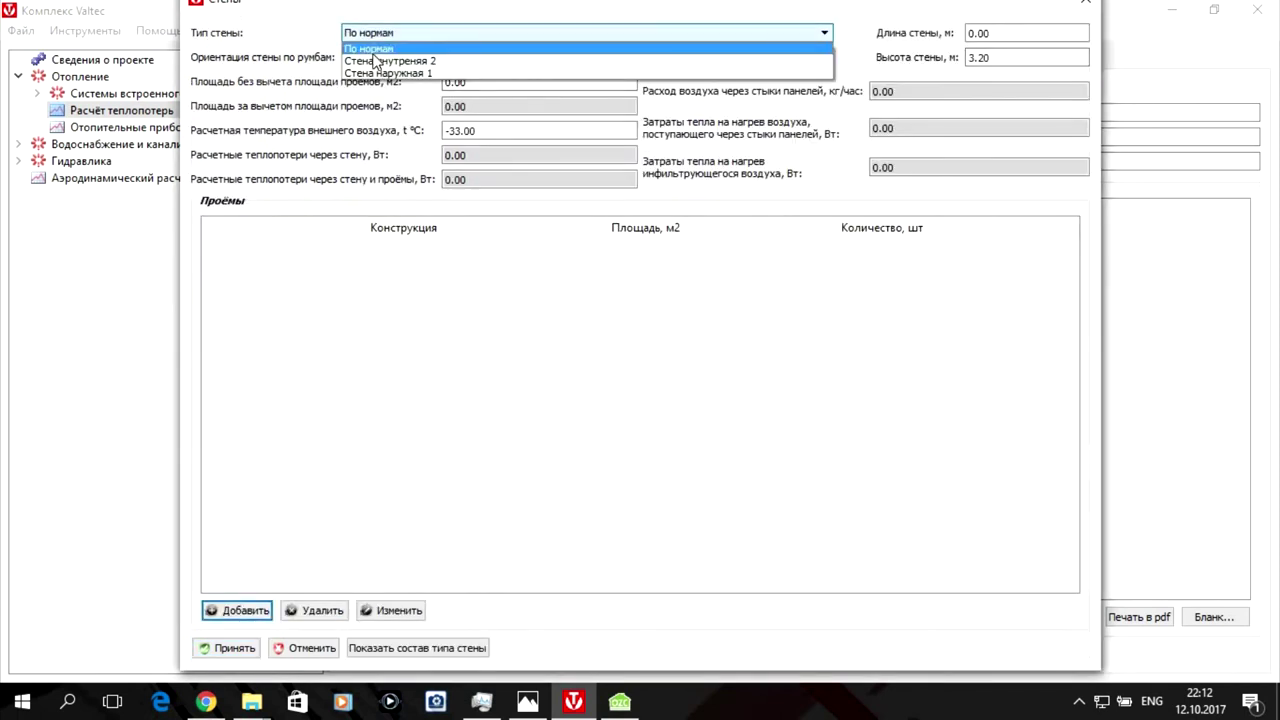
click(360, 54)
click(372, 57)
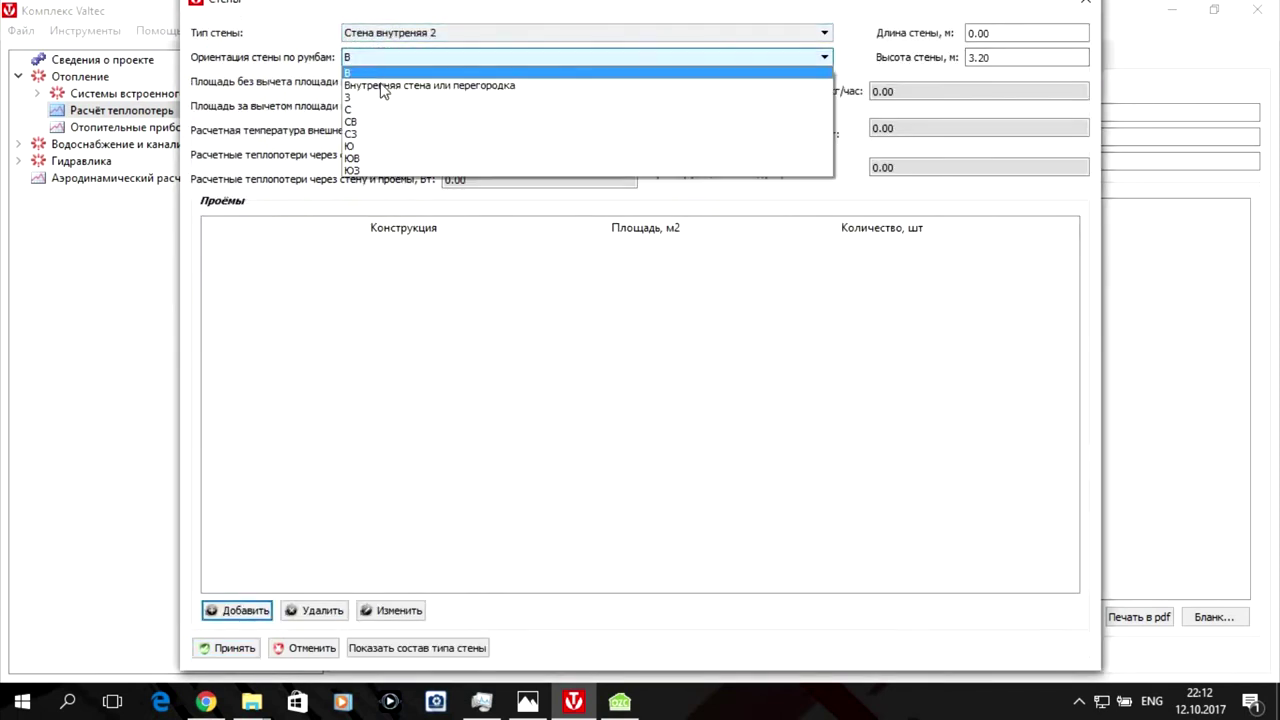
click(610, 86)
Set room 203's first internal wall to length 5 m, height 2.7 m and design outside air temperature 18 °C.
click(1000, 33)
drag(911, 40, 889, 31)
text(5)
click(1002, 62)
drag(1002, 62, 948, 72)
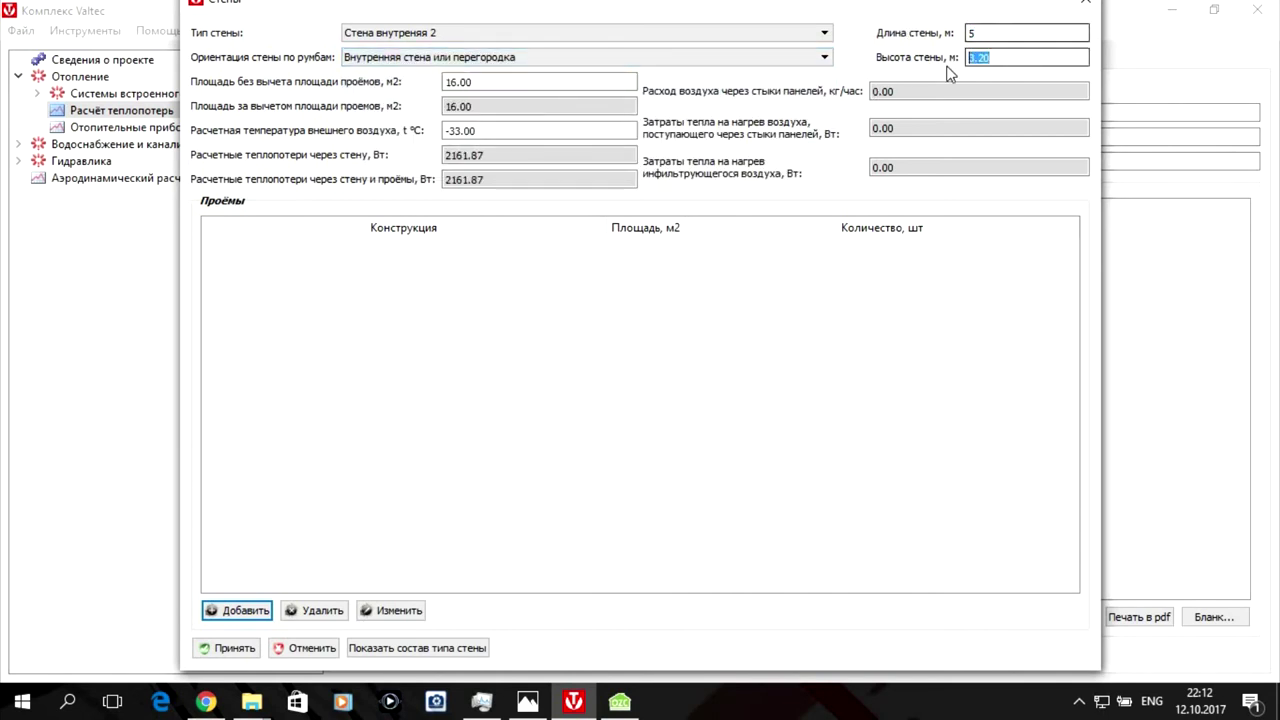
text(2.7)
drag(505, 128, 433, 130)
text(18)
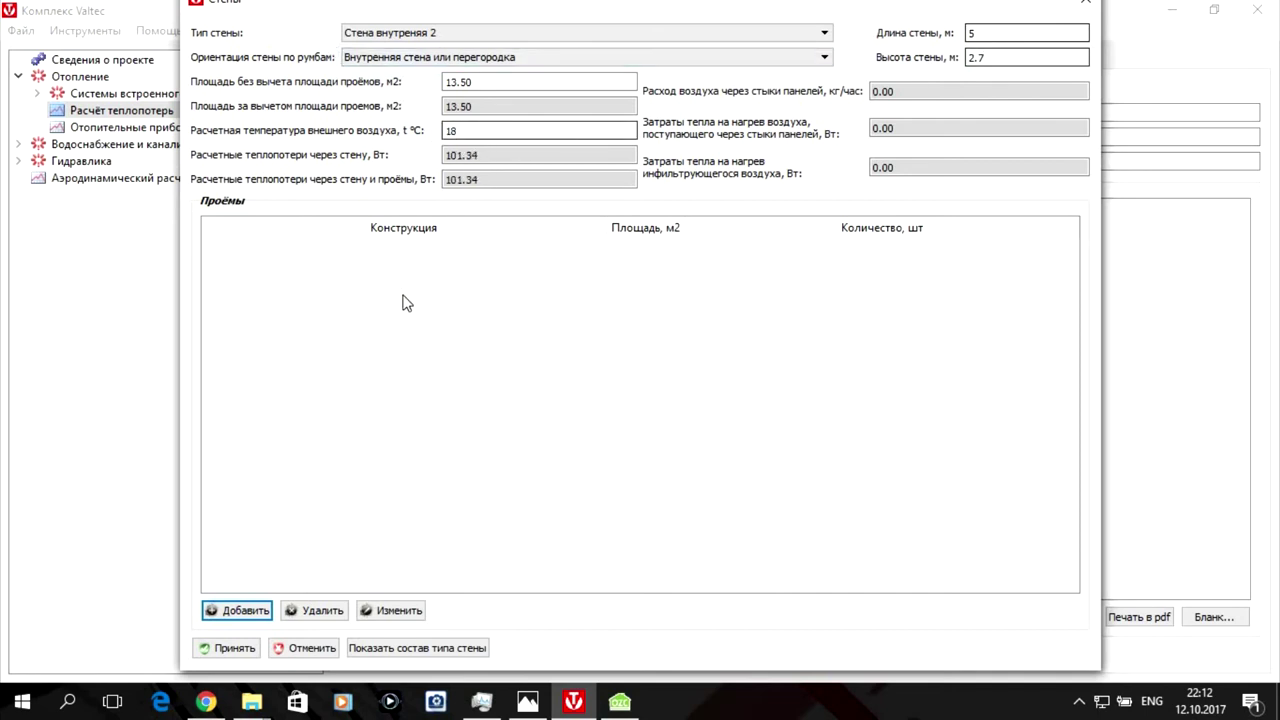
Add a "ДВЕРЬ" opening with construction "Дверь филенчатая деревянная остекленная одинарная без тамбура" to room 203's first internal wall.
click(240, 612)
click(608, 223)
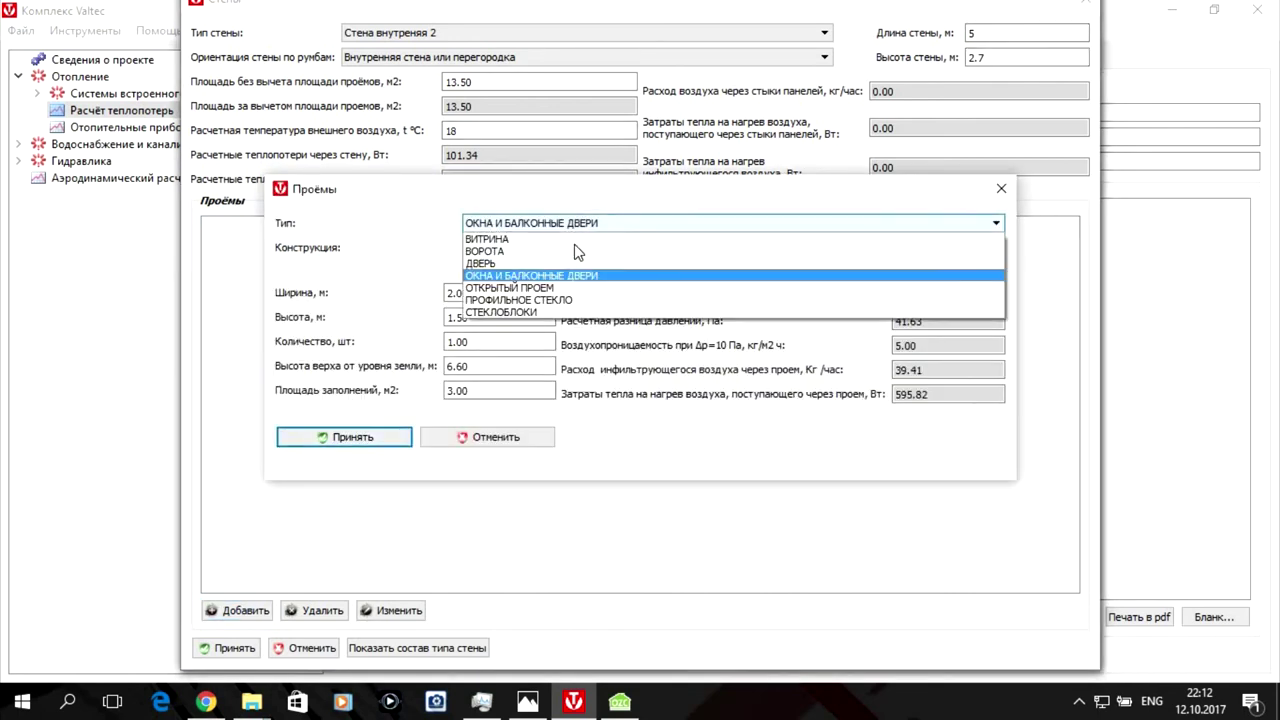
click(571, 262)
click(600, 247)
scroll(615, 332, down, 8)
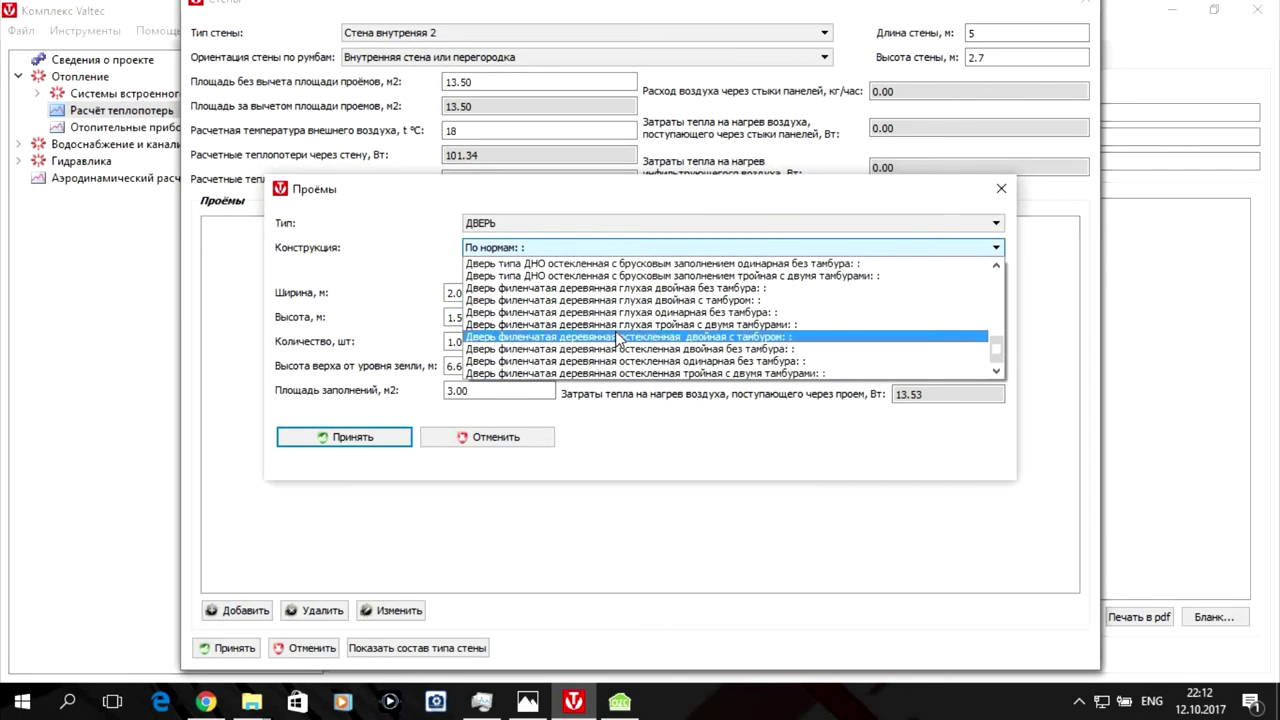
click(643, 362)
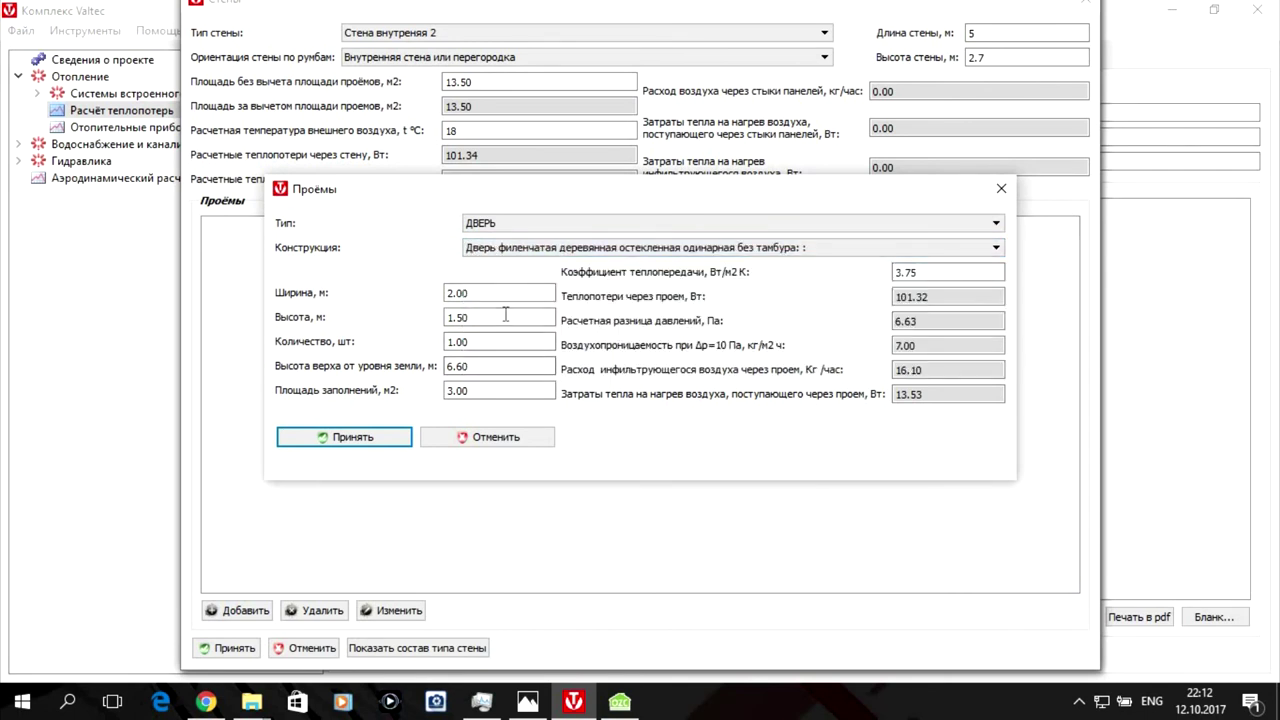
Set the door's width to 0.8 m and height to 2 m, and accept the opening and room 203's first internal wall.
drag(490, 293, 420, 289)
text(0.8)
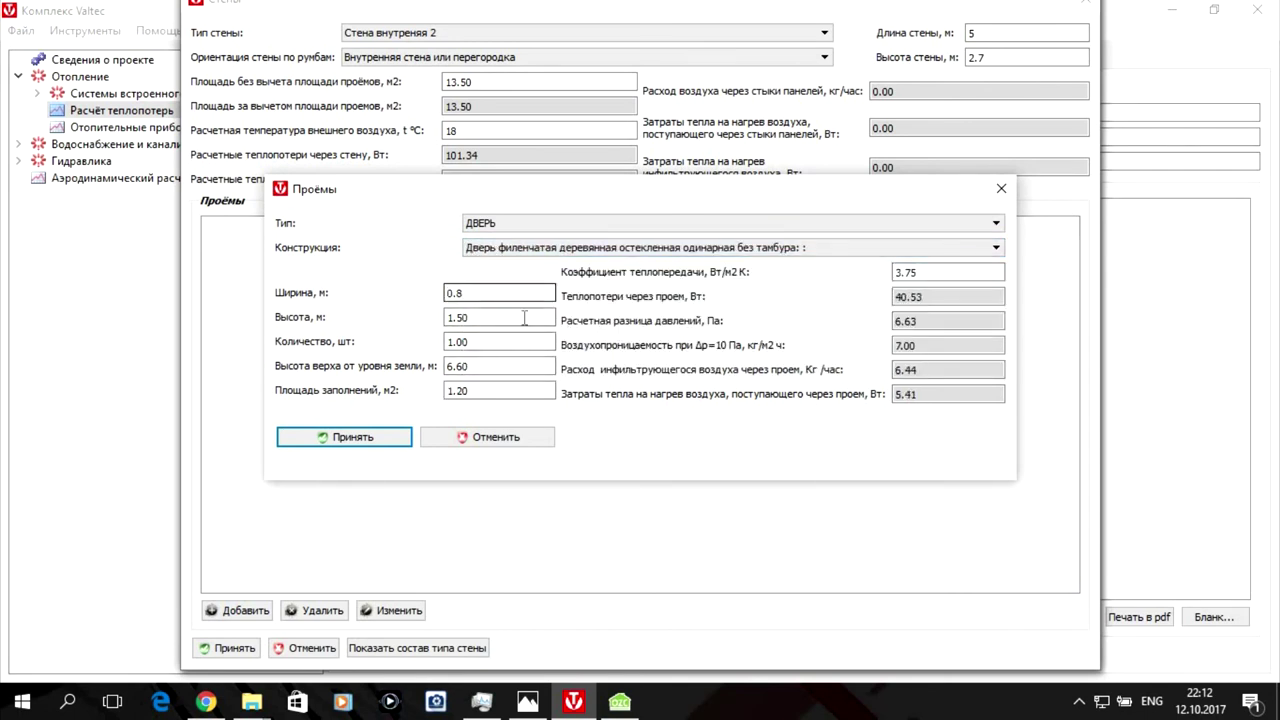
drag(524, 318, 362, 300)
text(2)
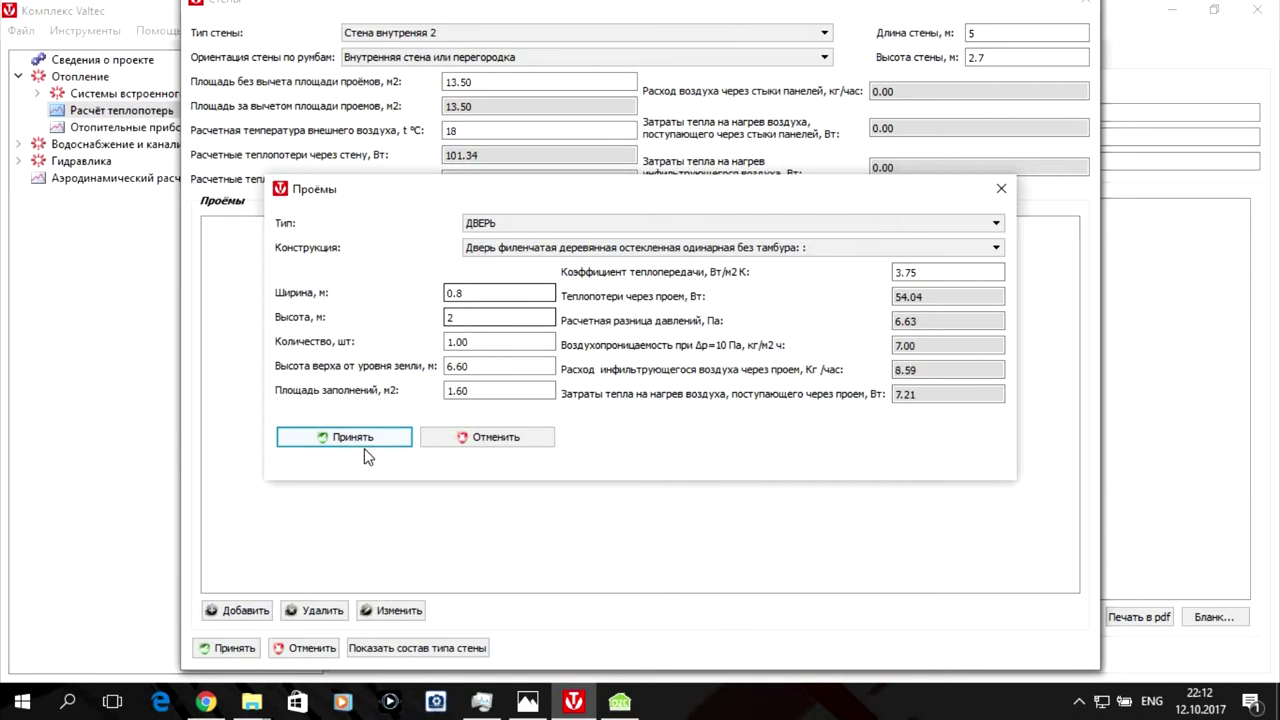
click(333, 439)
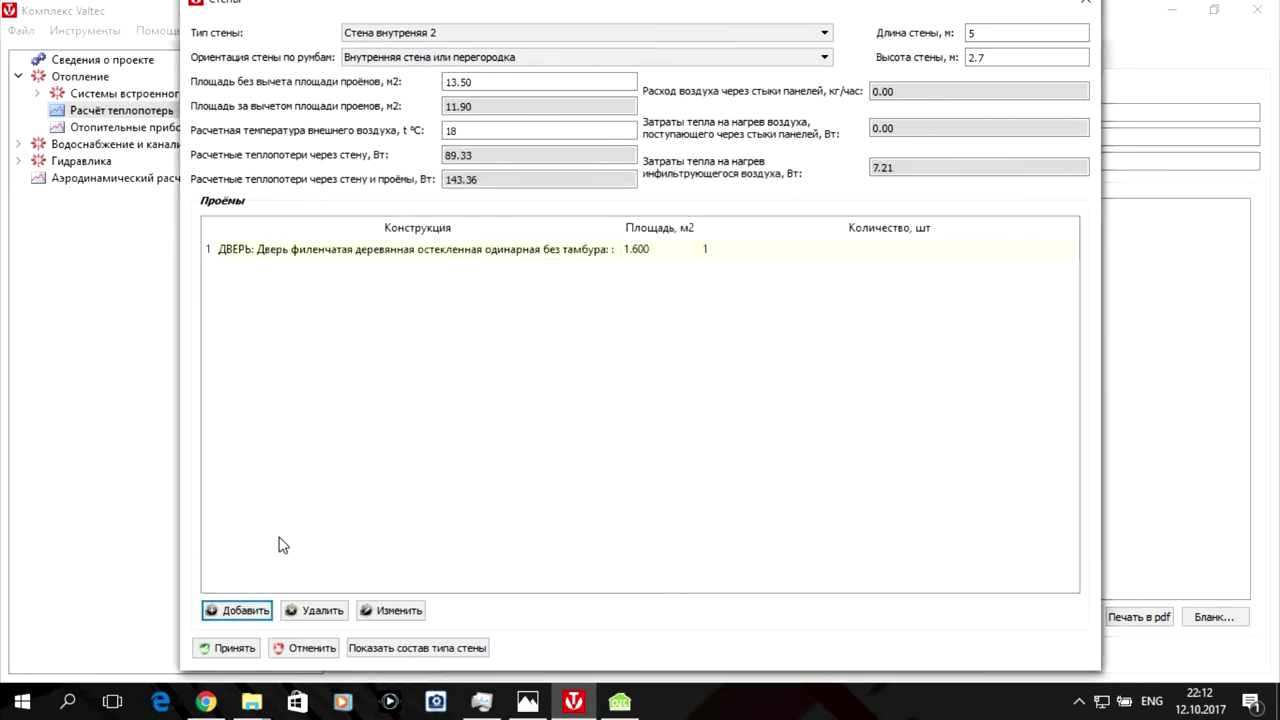
click(240, 648)
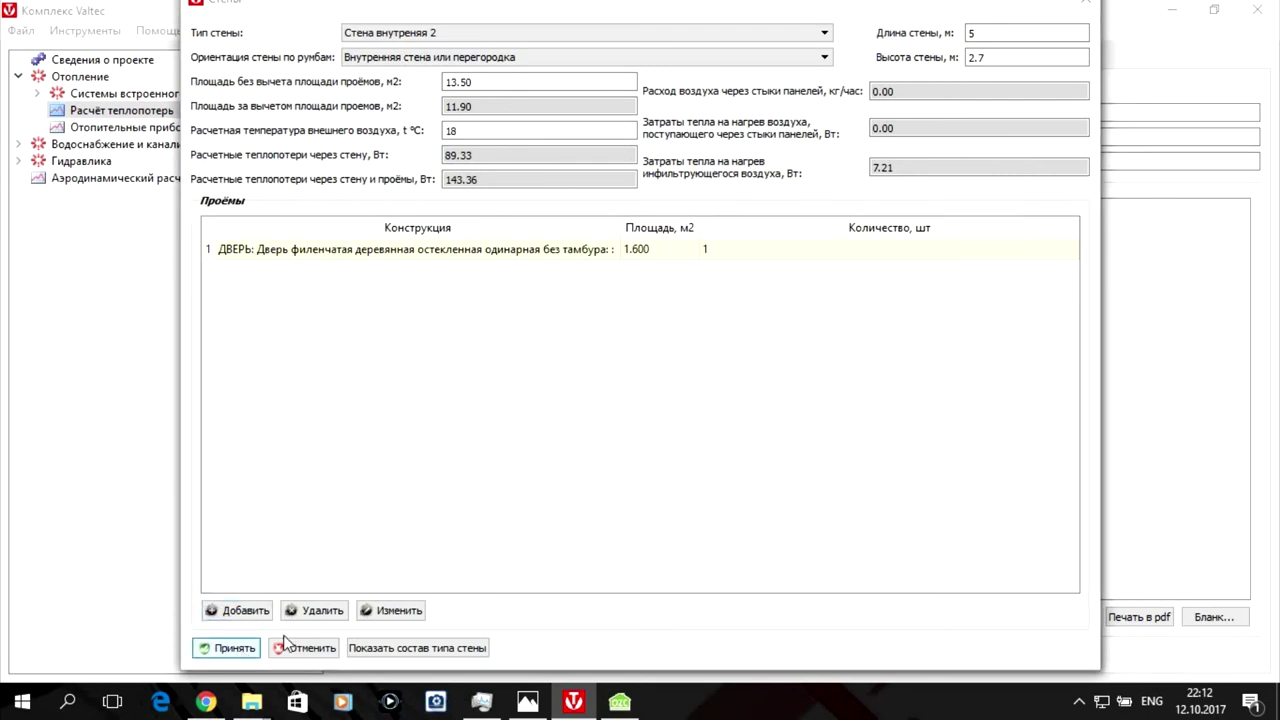
Add a second internal wall to room 203 with type "Стена внутреняя 2" and orientation "Внутренняя стена или перегородка".
click(1040, 57)
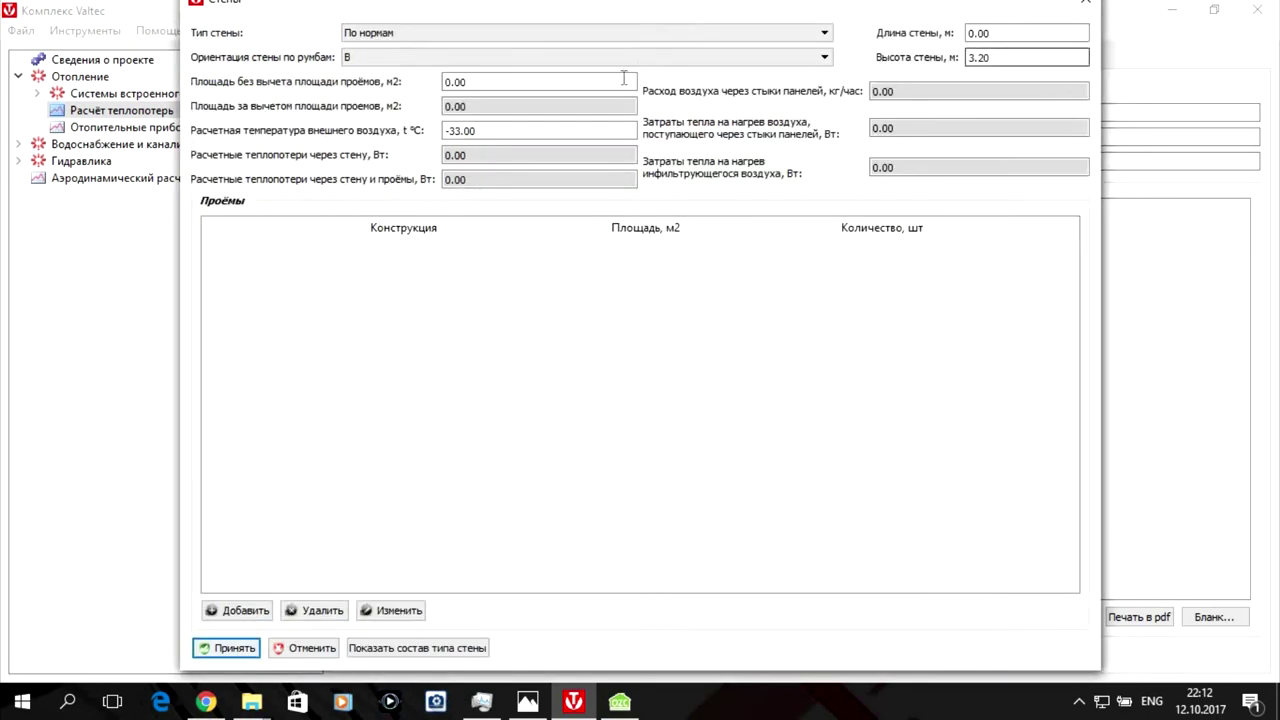
click(394, 33)
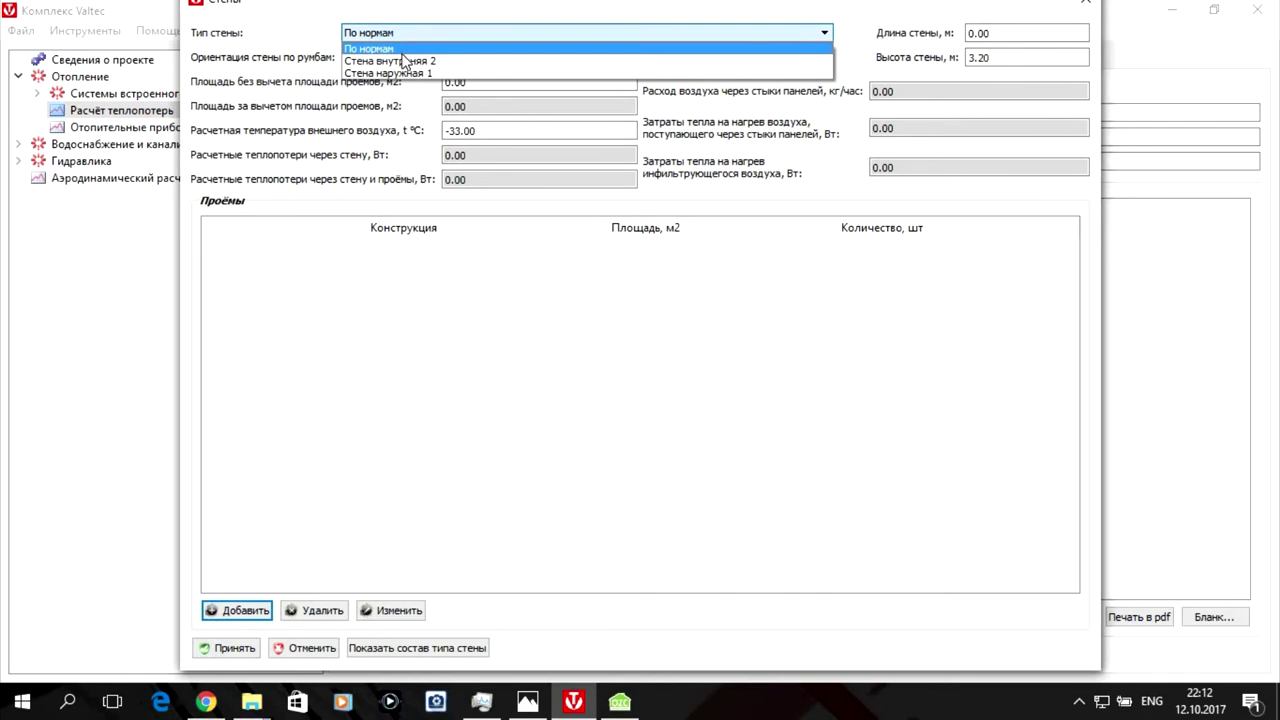
click(405, 60)
click(405, 63)
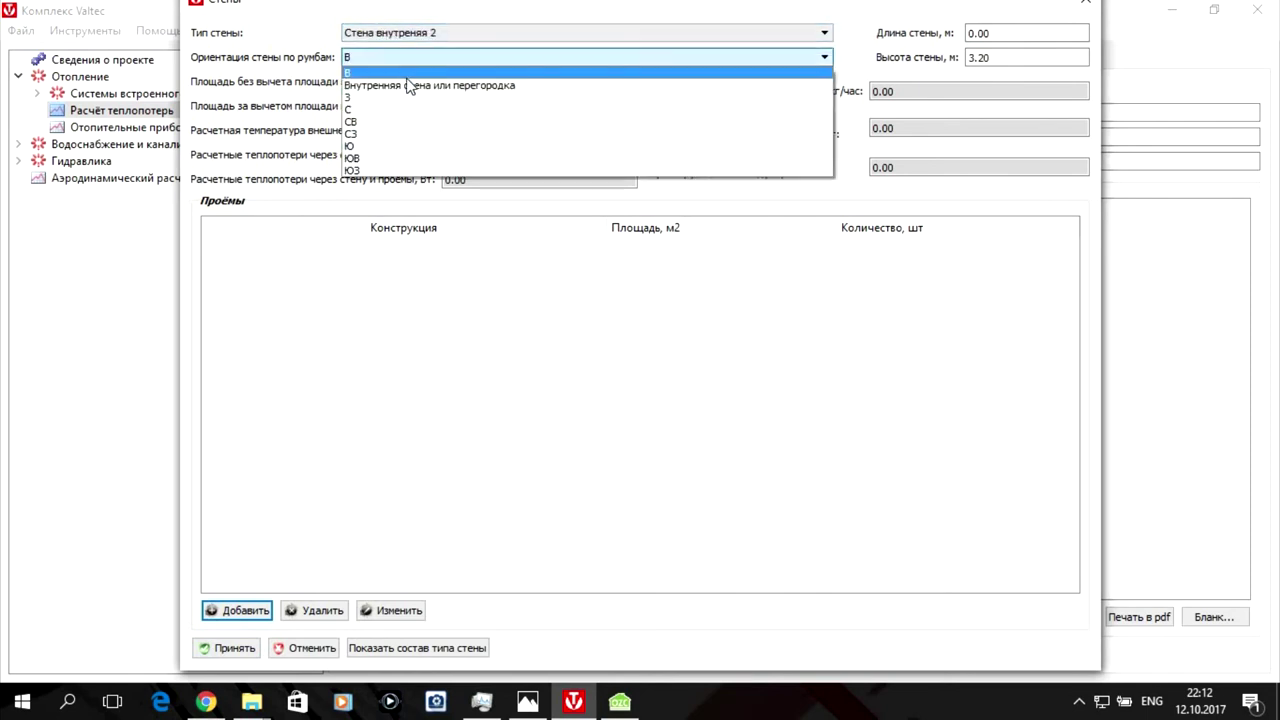
click(409, 85)
click(503, 84)
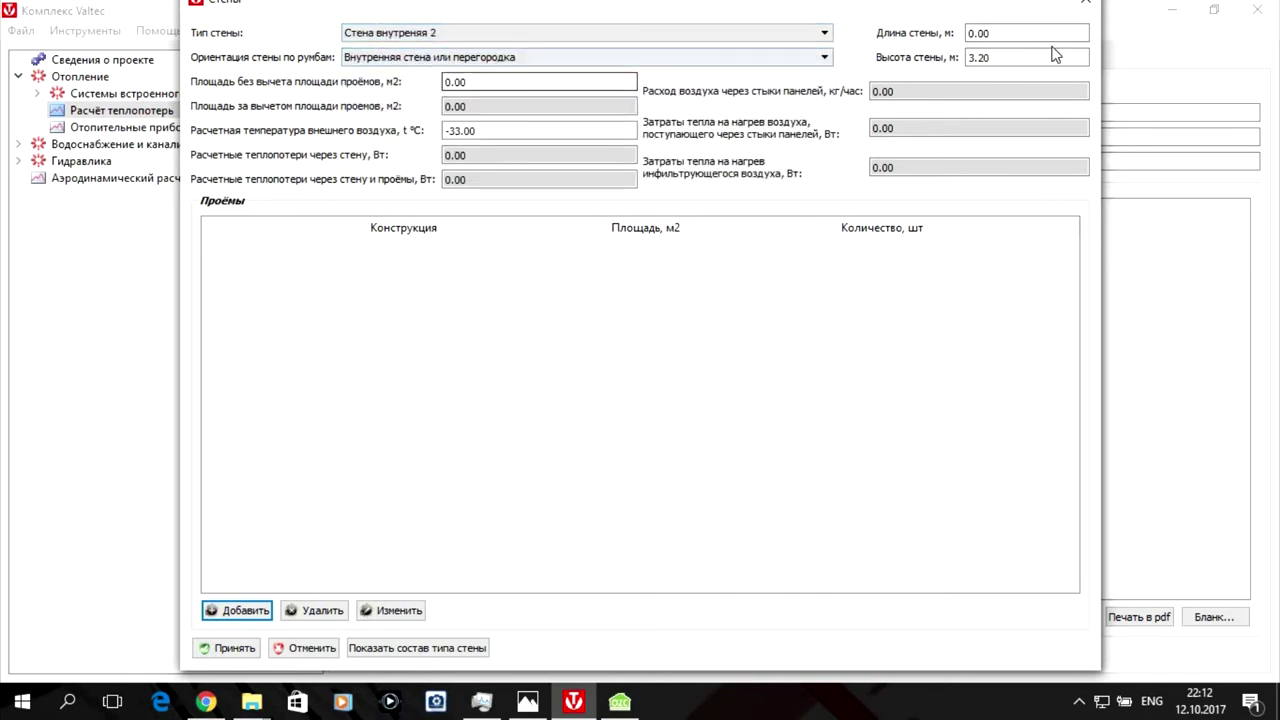
Set room 203's second internal wall to length 5 m, height 2.7 m and design outside air temperature 21 °C.
click(1005, 34)
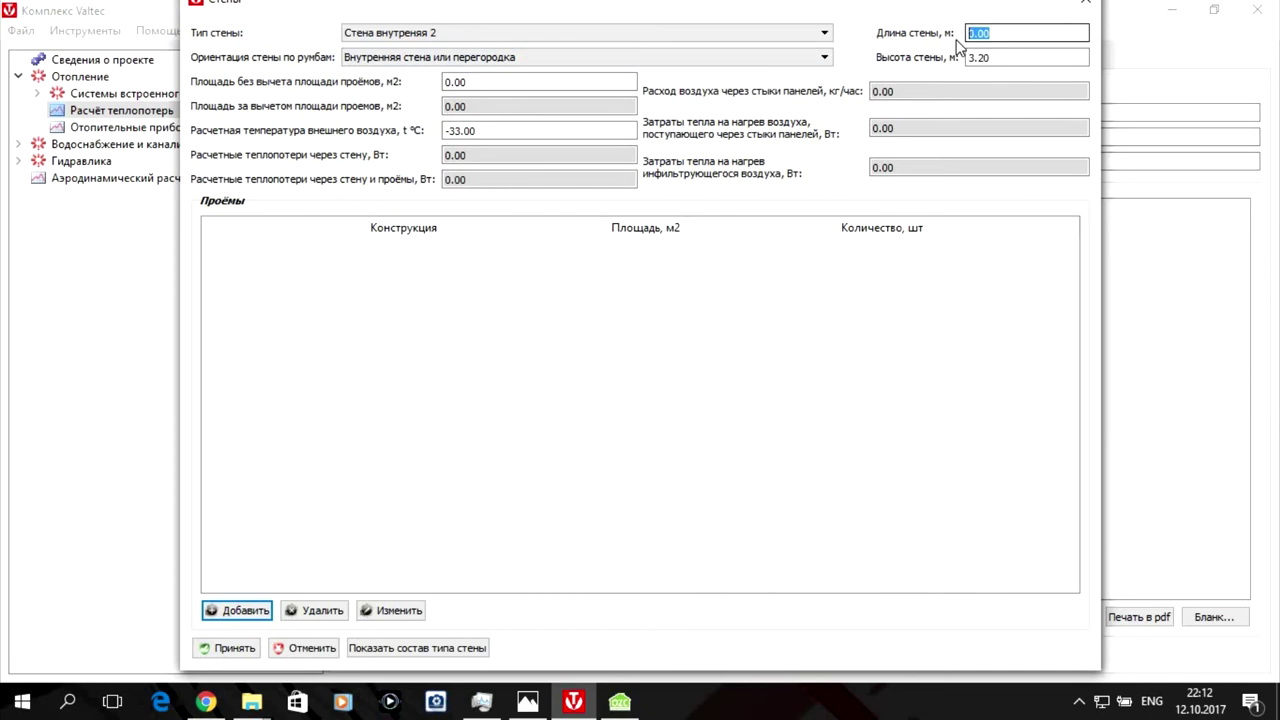
text(5)
key(Tab)
text(2.7)
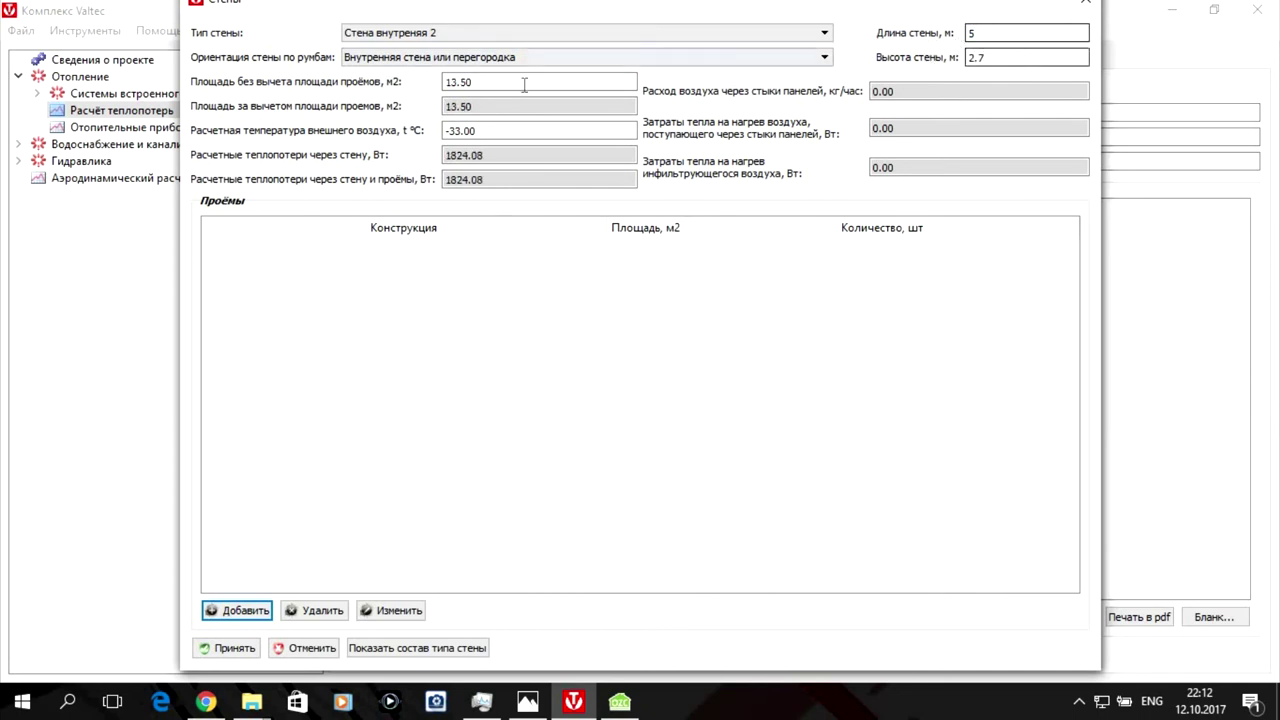
drag(494, 130, 395, 140)
text(21)
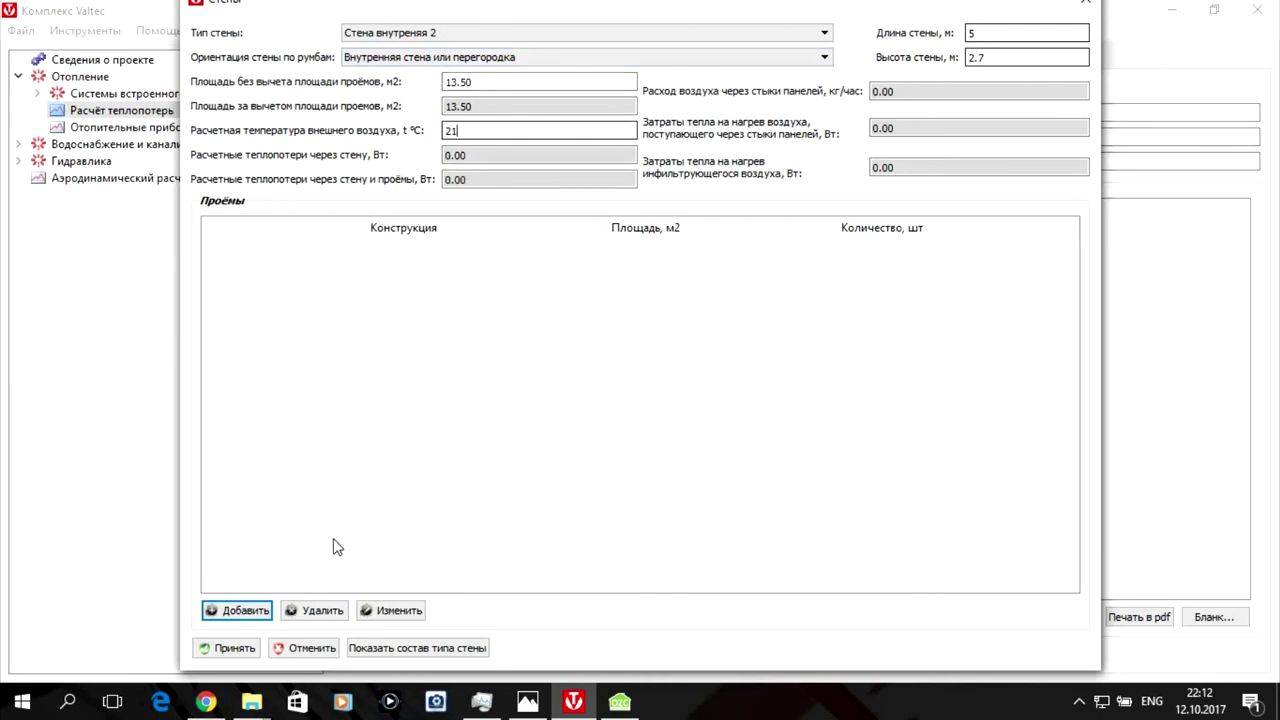
Add a "ДВЕРЬ" opening with construction "Дверь филенчатая деревянная остекленная одинарная без тамбура" to room 203's second internal wall.
click(243, 610)
click(540, 223)
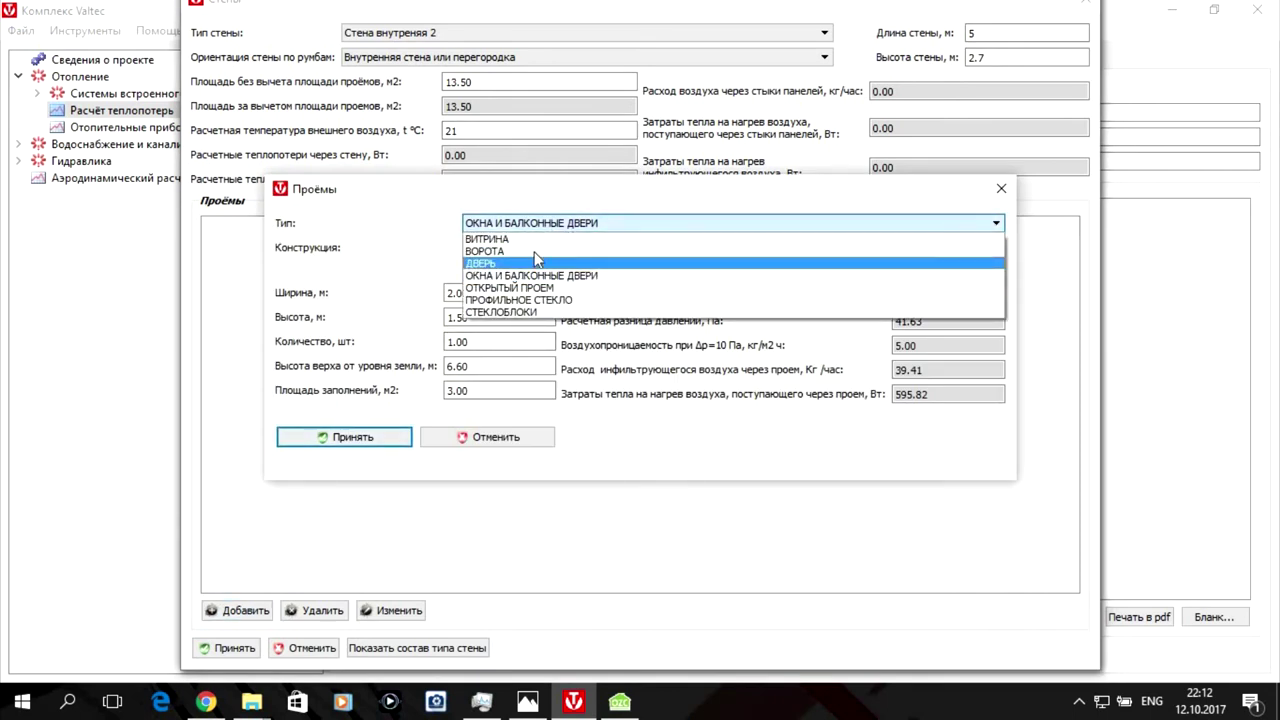
click(540, 263)
click(536, 248)
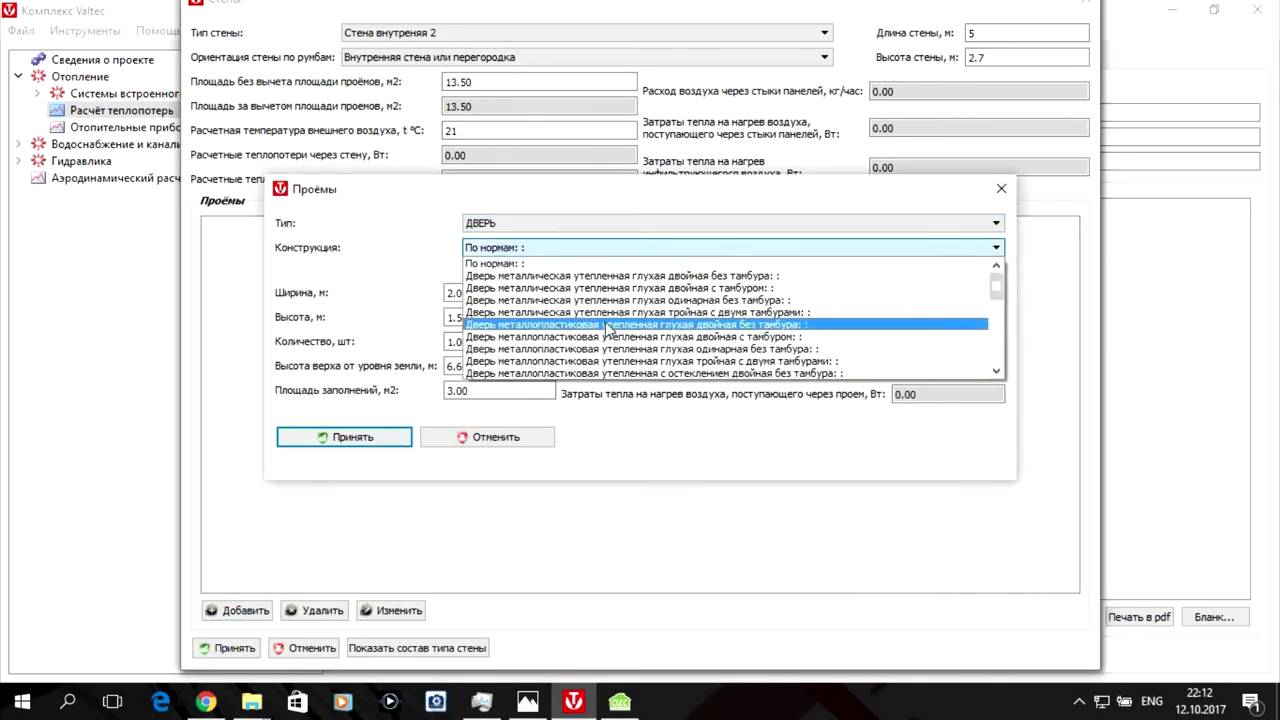
scroll(607, 330, down, 3)
click(718, 360)
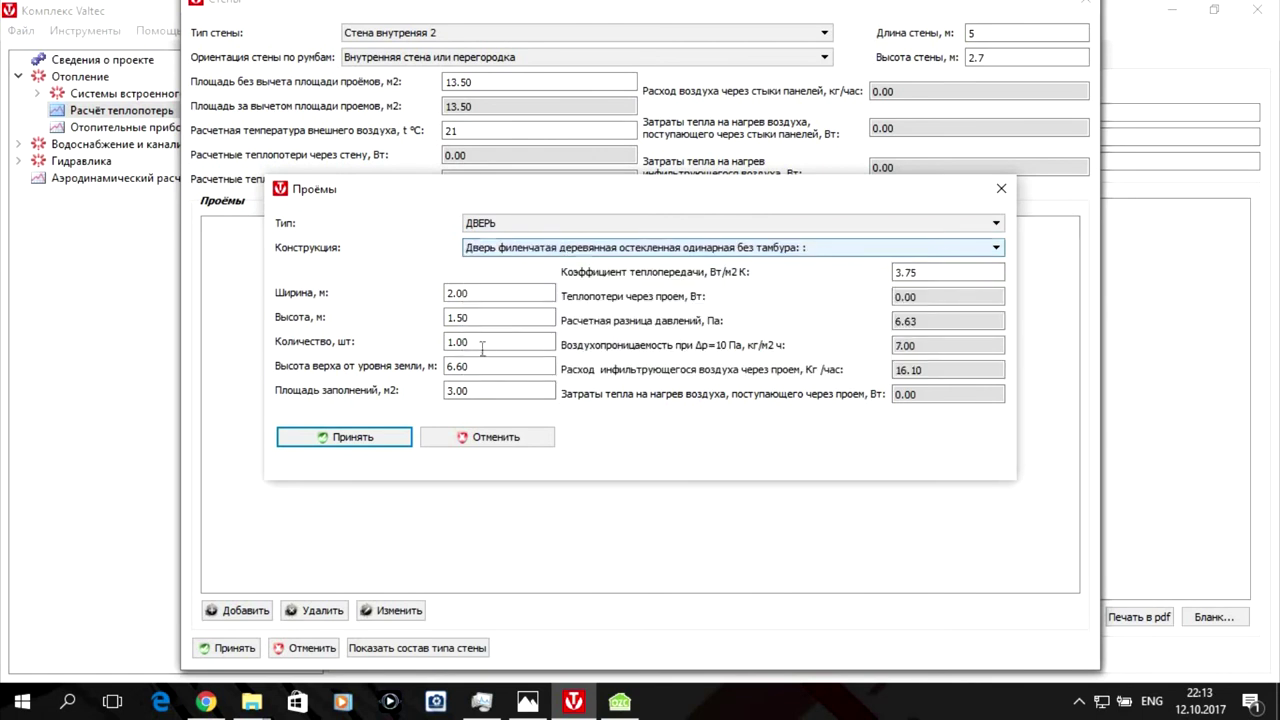
Set the door's width to 0.8 m and height to 2 m, then accept the opening, the wall and room 203.
double_click(490, 293)
text(0.8)
double_click(497, 317)
text(2)
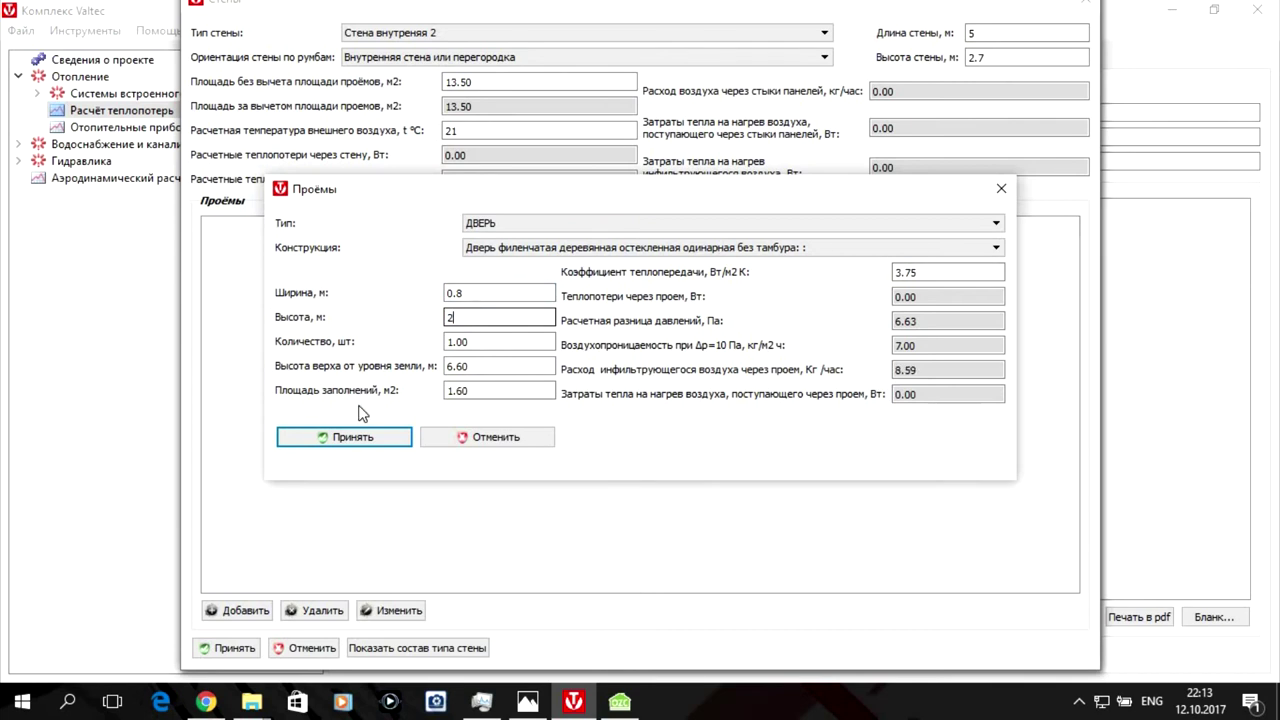
click(343, 437)
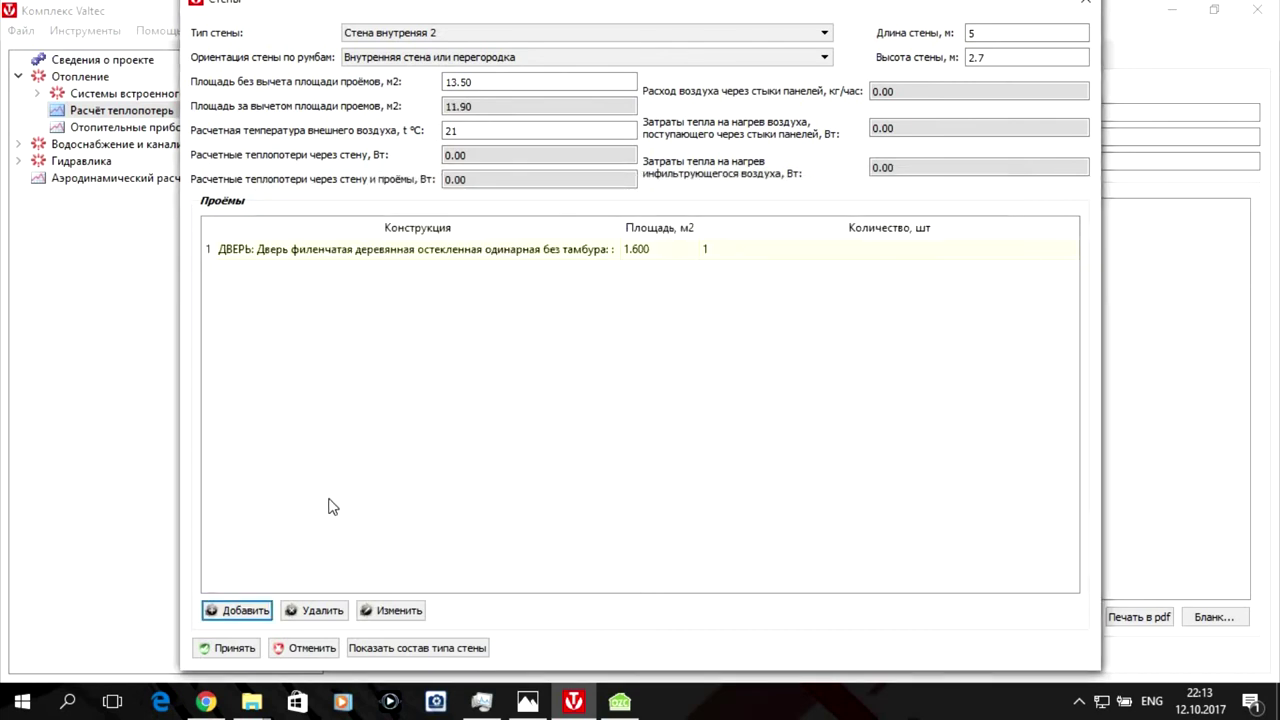
click(243, 648)
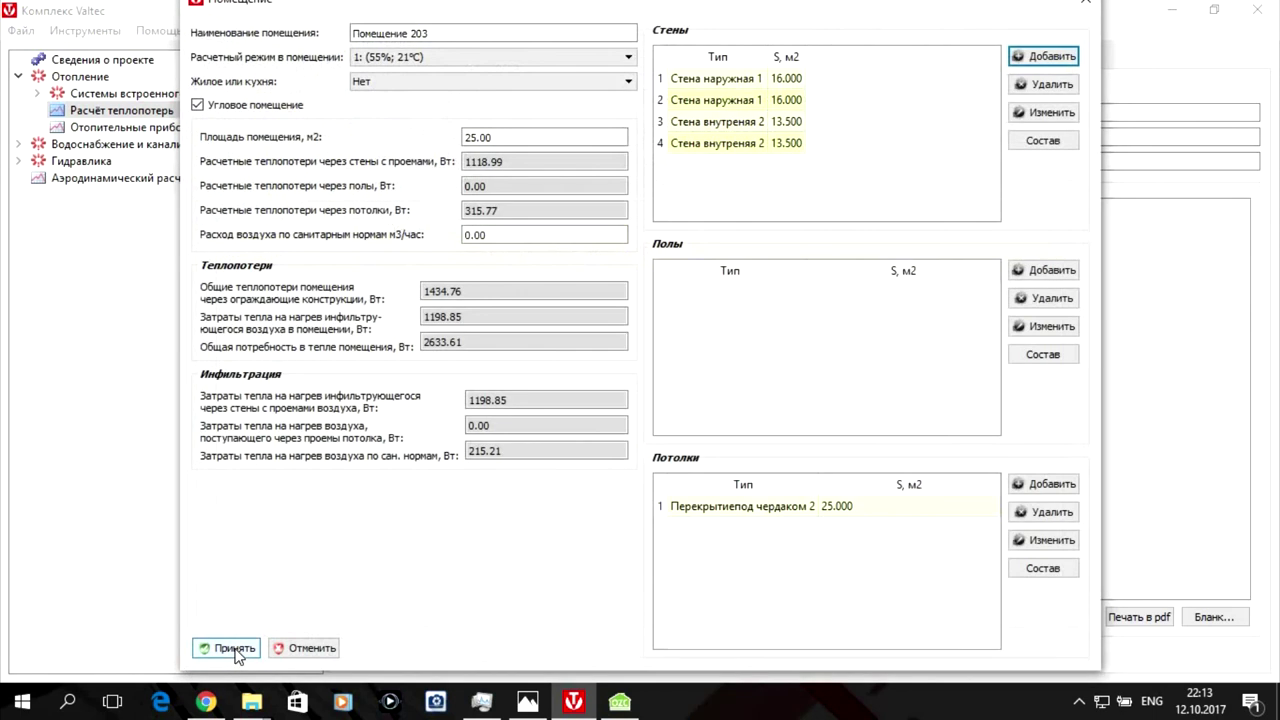
click(203, 650)
Add a first internal wall to room 204 with type "Стена внутреняя 2" and orientation "Внутренняя стена или перегородка".
double_click(431, 169)
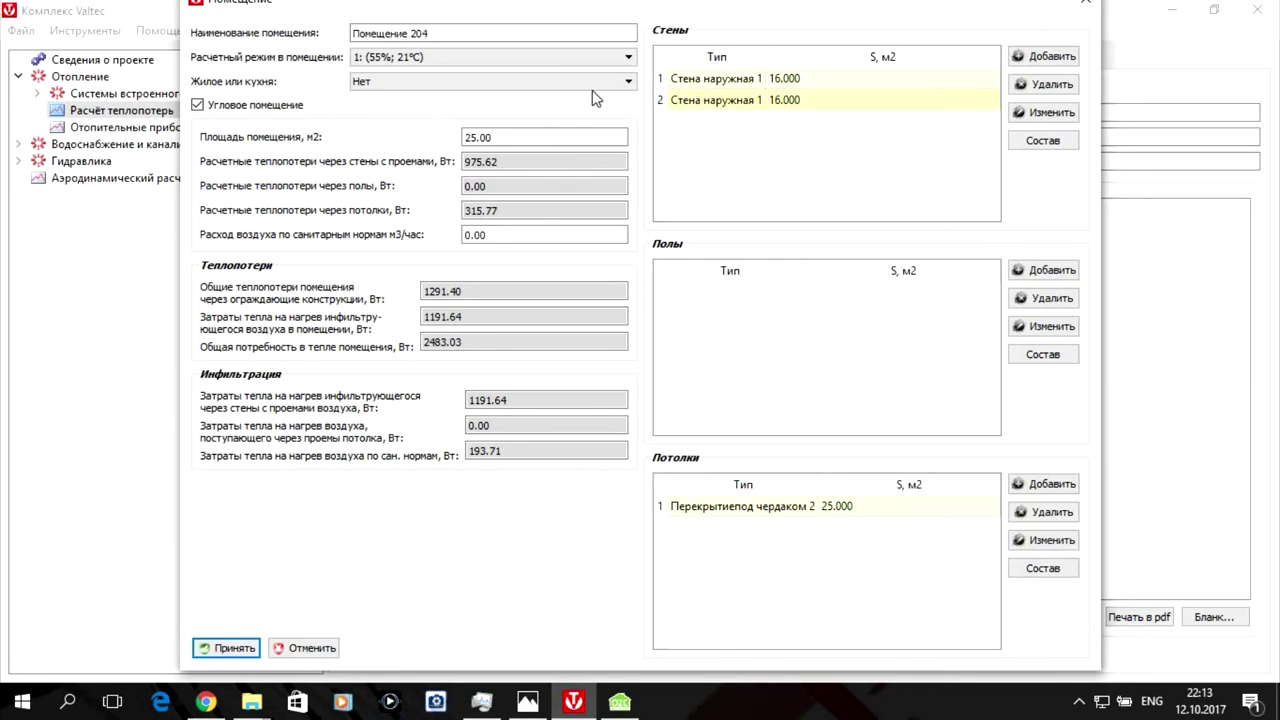
click(1047, 60)
click(430, 36)
click(426, 62)
click(431, 58)
click(431, 86)
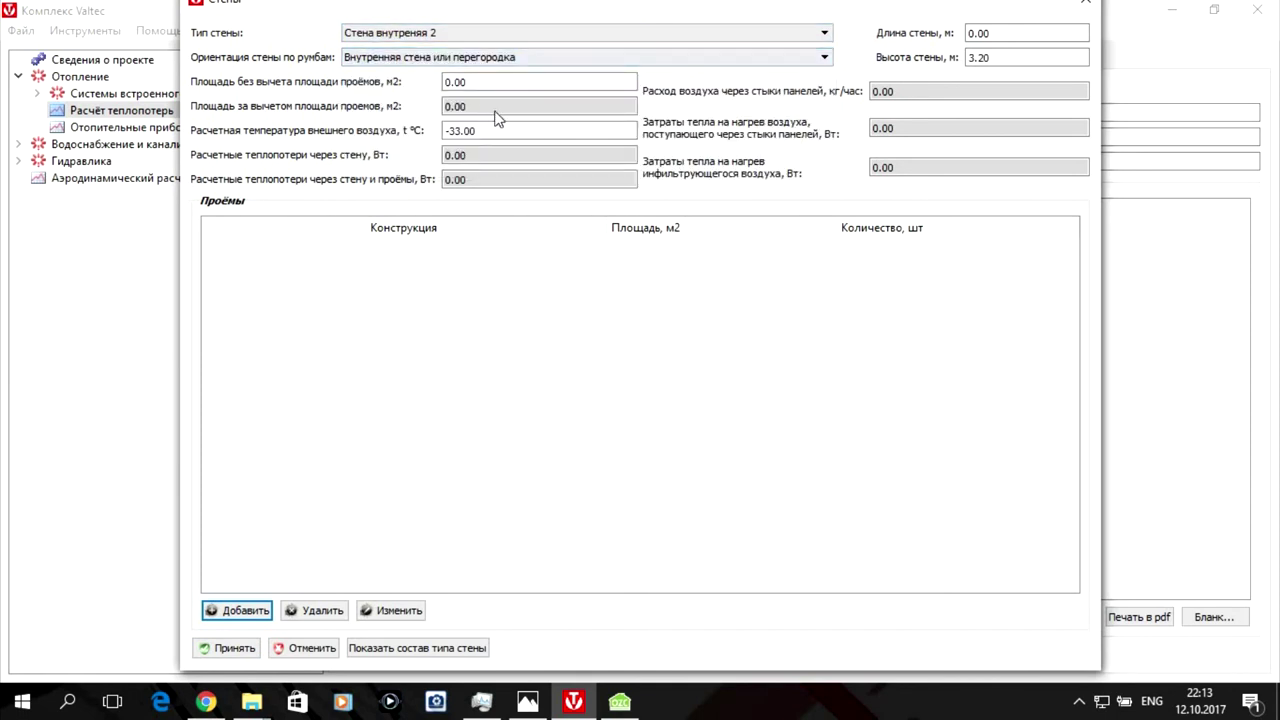
Set the design outside air temperature of room 204's first internal wall to 21 °C, its length to 5 m and height to 2.7 m.
drag(531, 131, 330, 96)
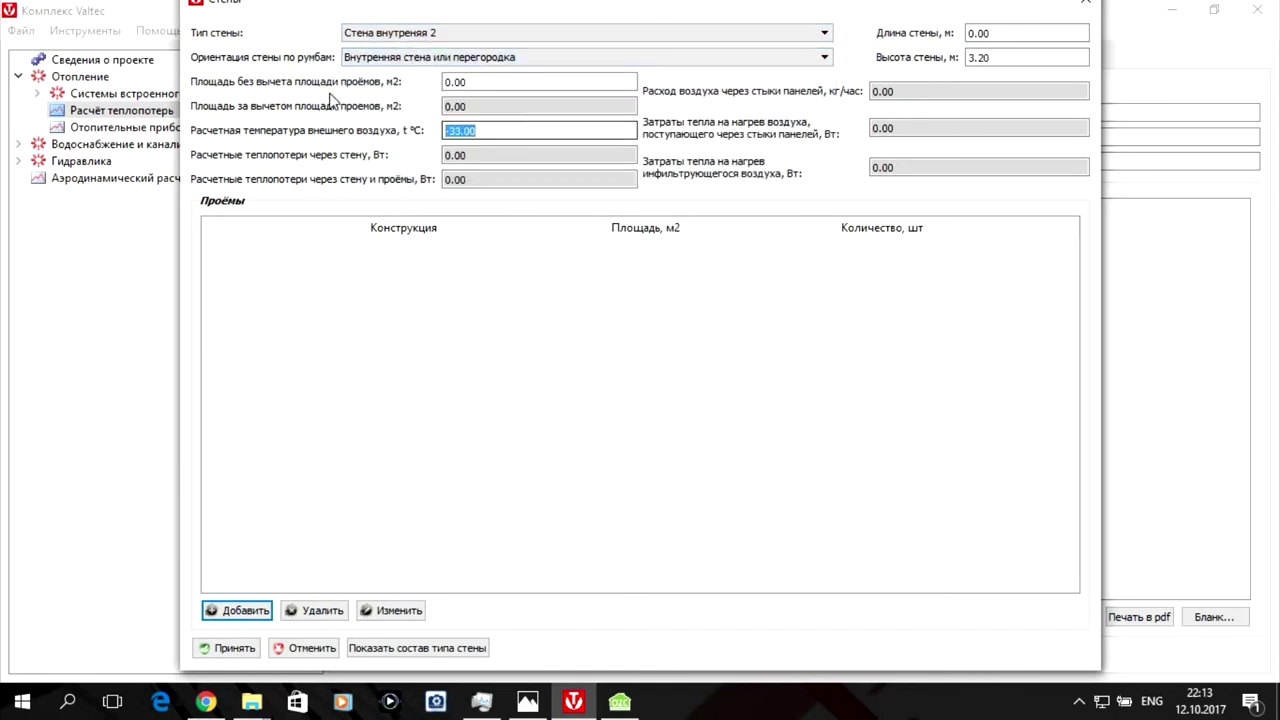
text(21)
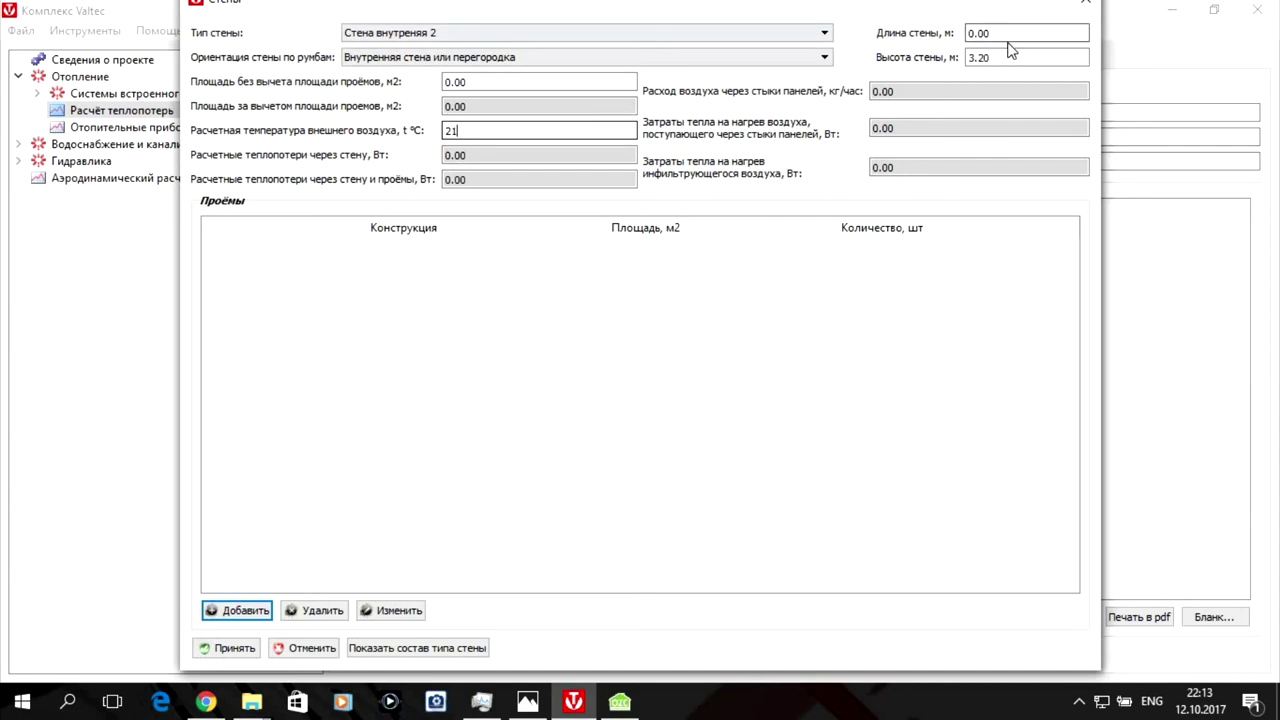
drag(1010, 37, 961, 29)
text(5)
drag(1090, 57, 873, 53)
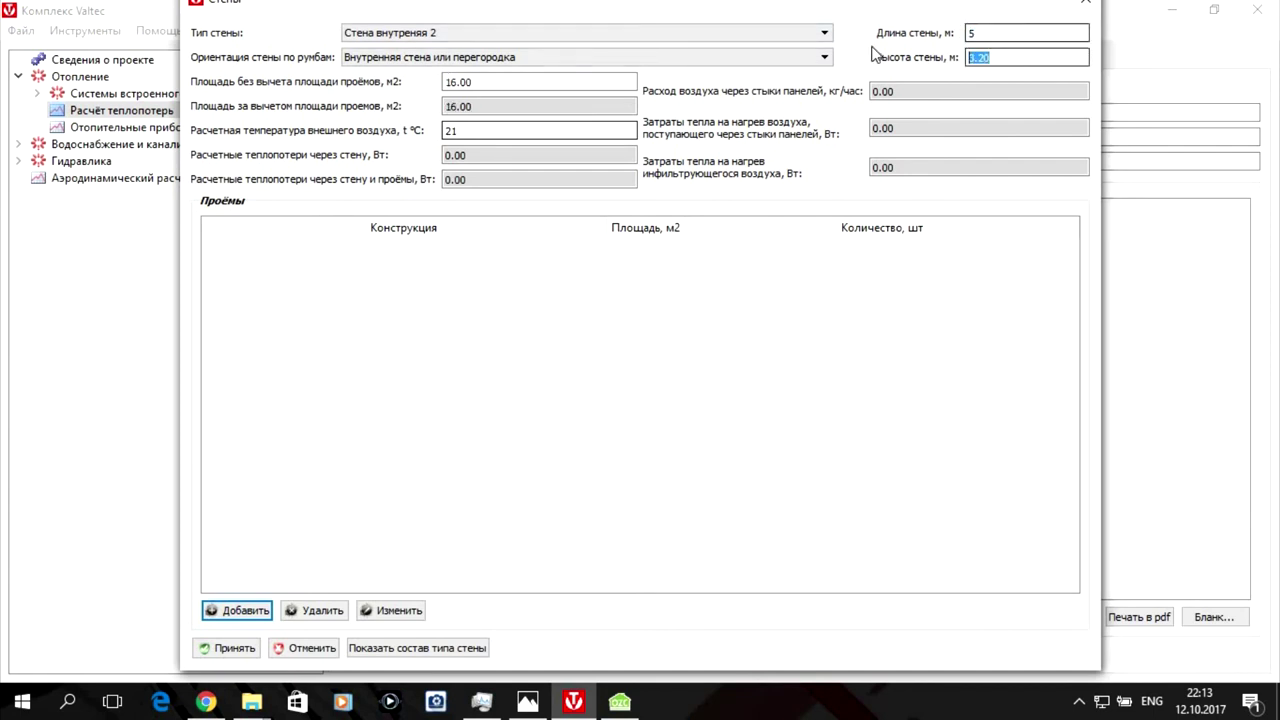
Add a "ДВЕРЬ" opening with construction "Дверь филенчатая деревянная остекленная одинарная без тамбура" to room 204's first internal wall.
click(226, 611)
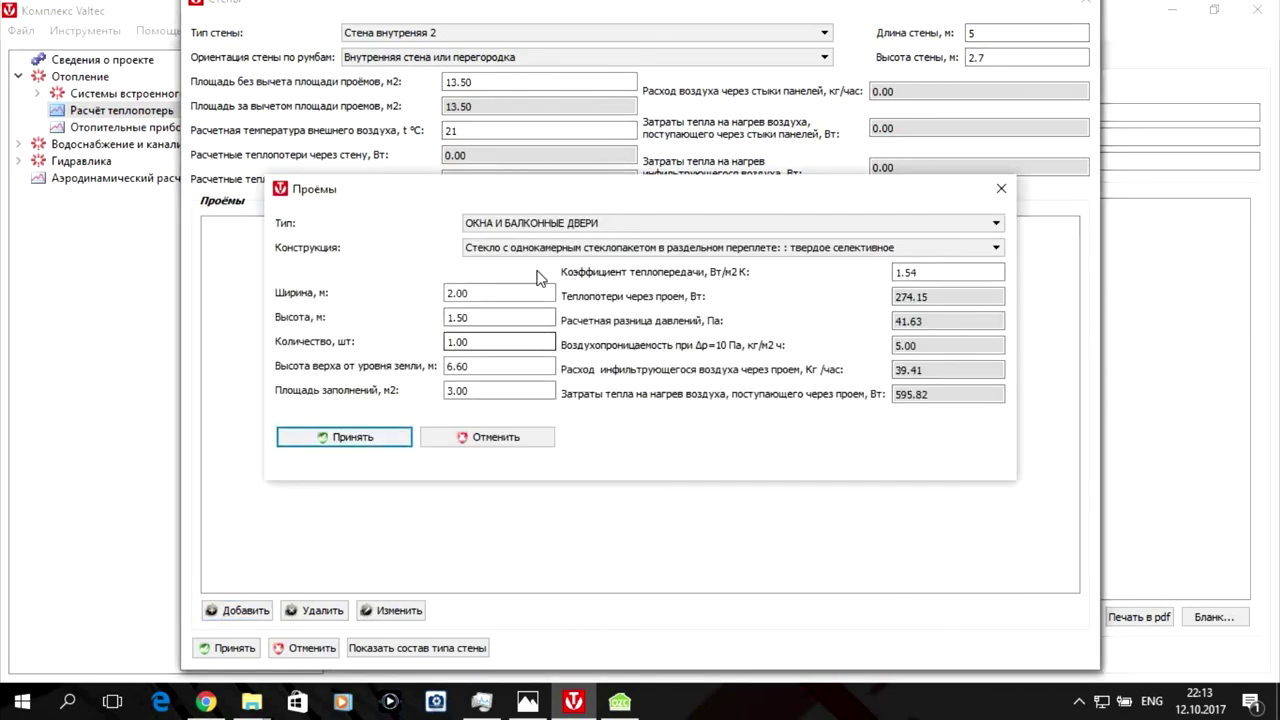
click(565, 223)
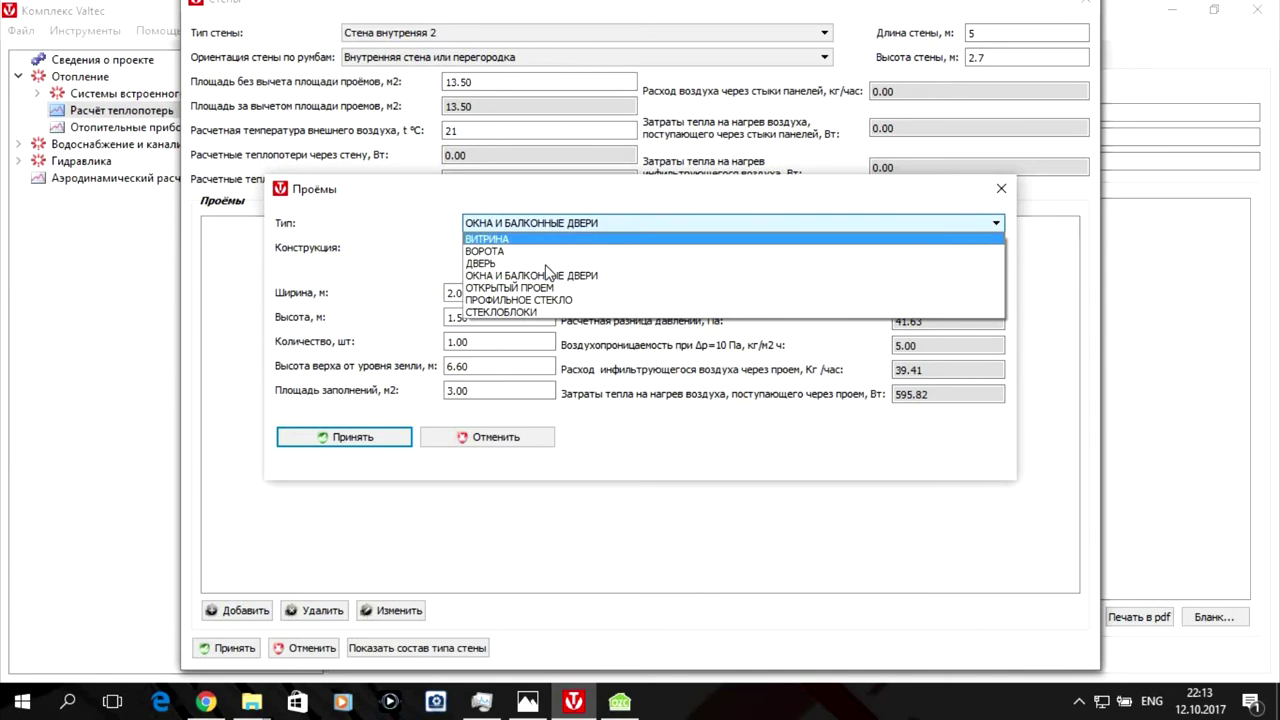
click(545, 258)
click(514, 248)
scroll(632, 347, down, 5)
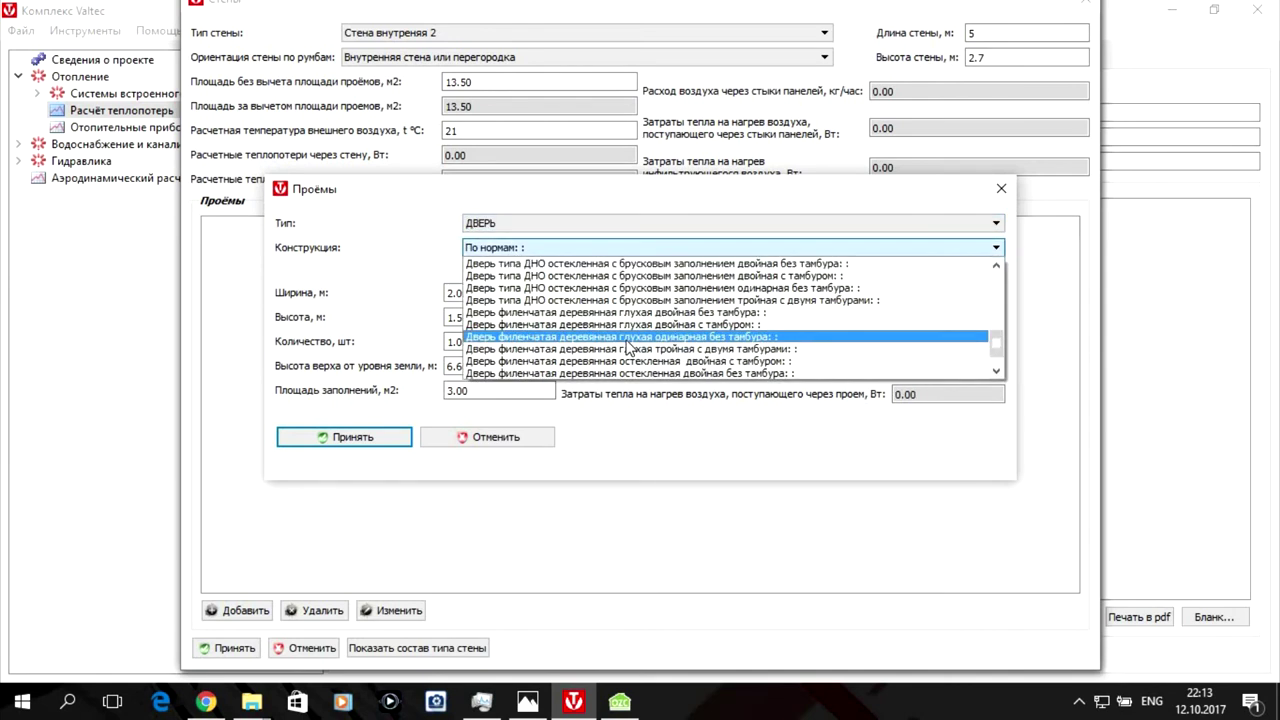
click(597, 366)
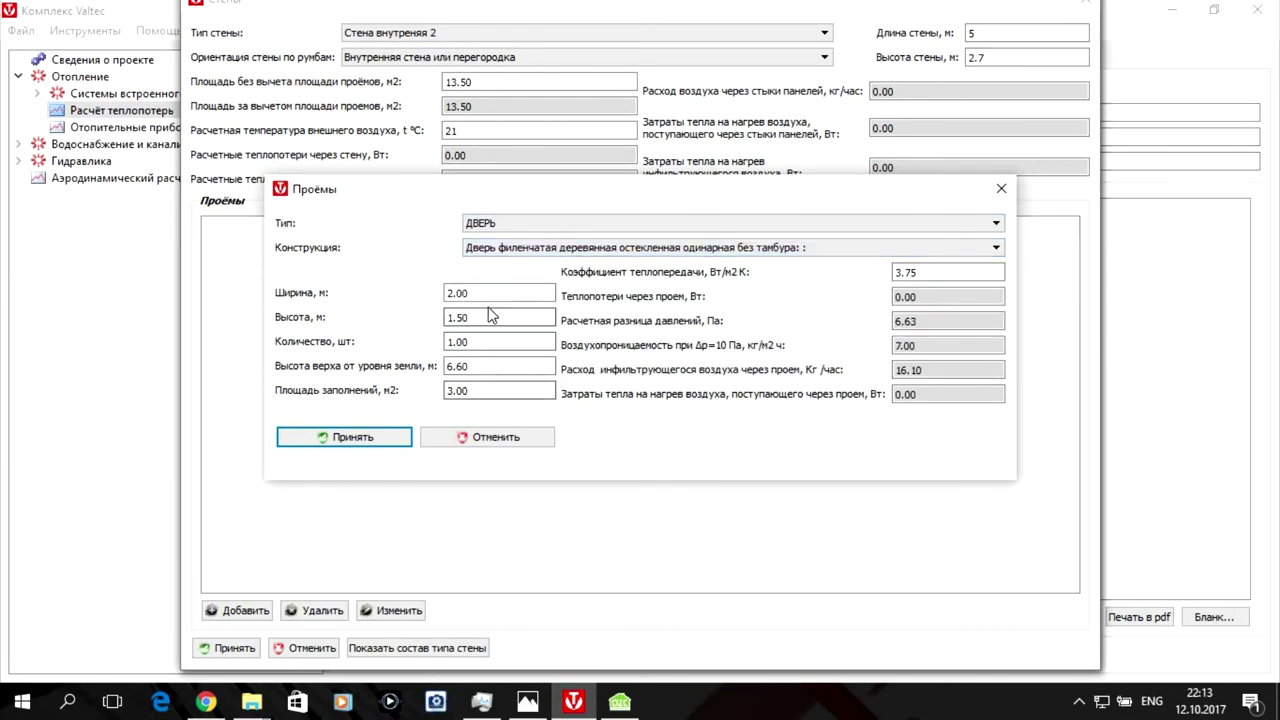
Set the door's width to 0.8 m and height to 2 m, then accept the opening and room 204's first internal wall.
drag(486, 293, 440, 292)
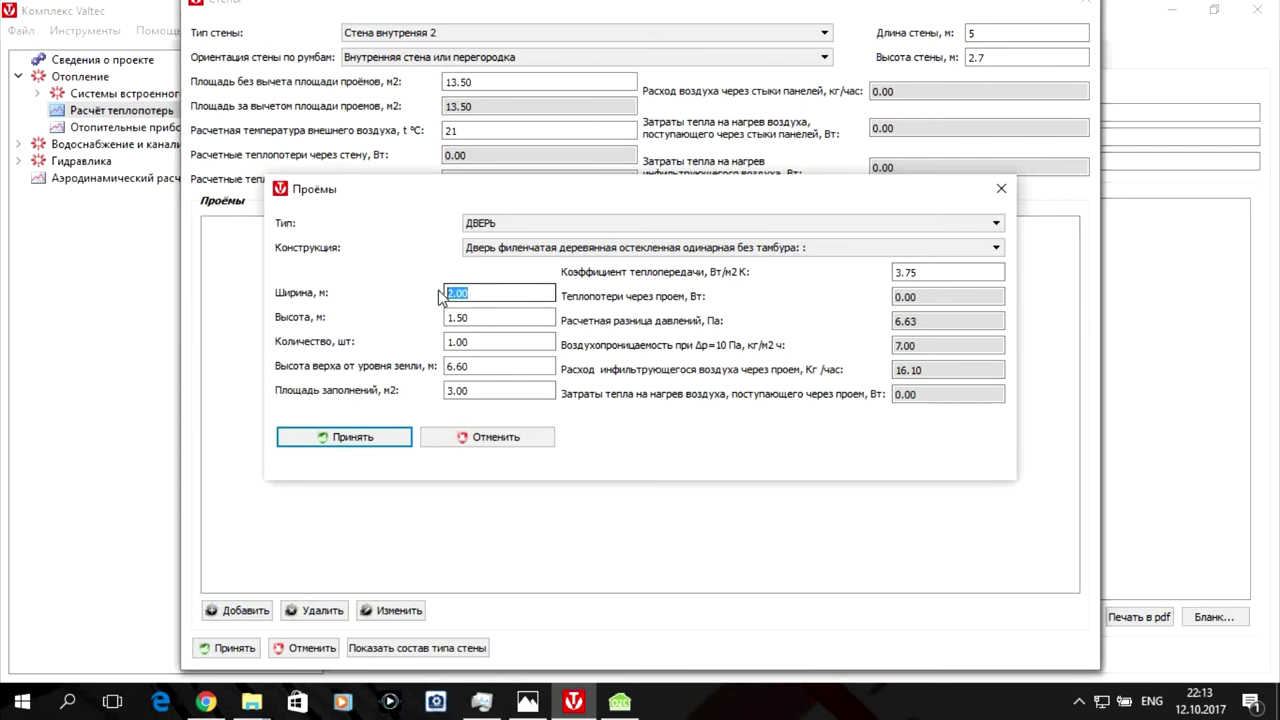
text(0.8)
drag(497, 311, 395, 303)
text(2)
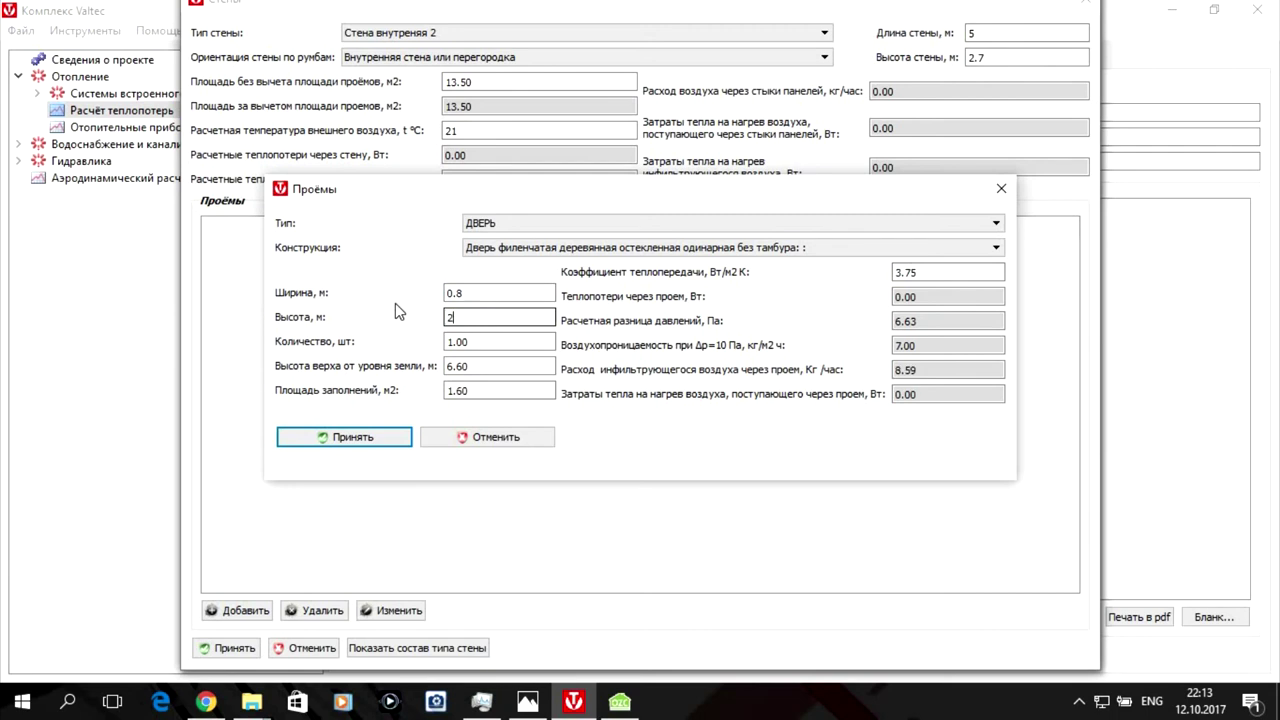
click(372, 438)
click(230, 648)
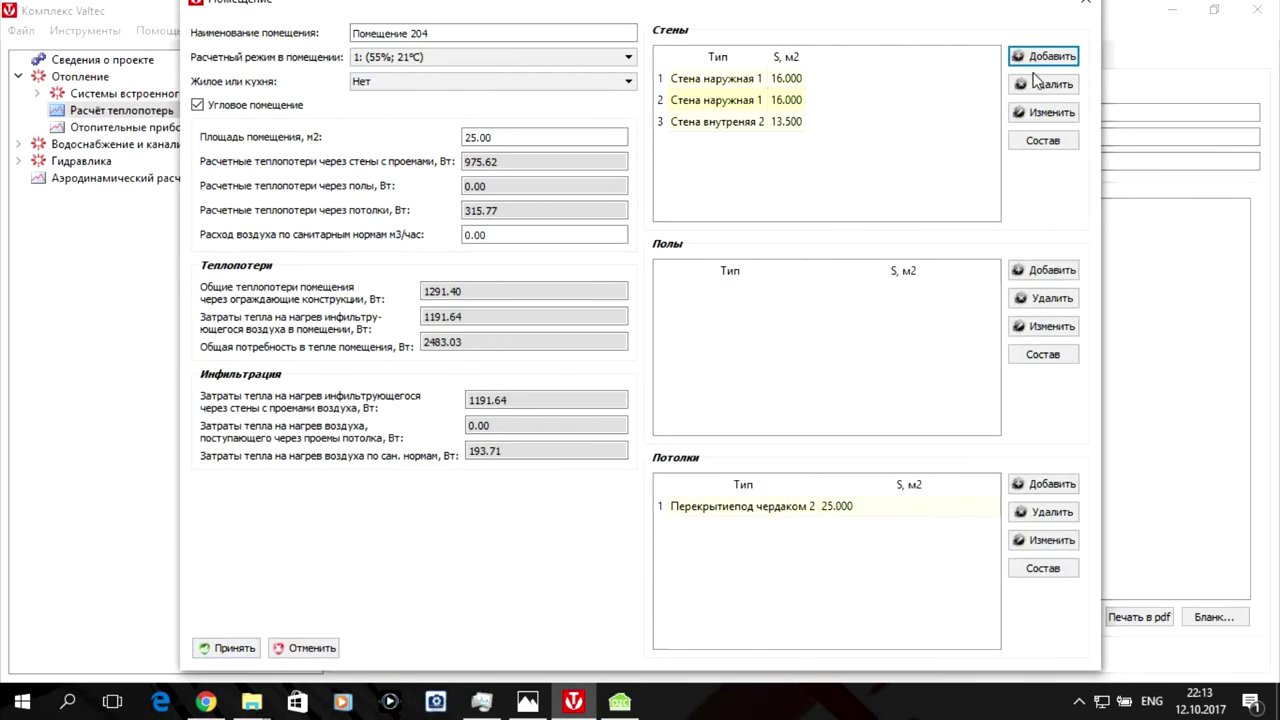
Add a second internal wall to room 204 with type "Стена внутреняя 2" and orientation "Внутренняя стена или перегородка".
click(1043, 56)
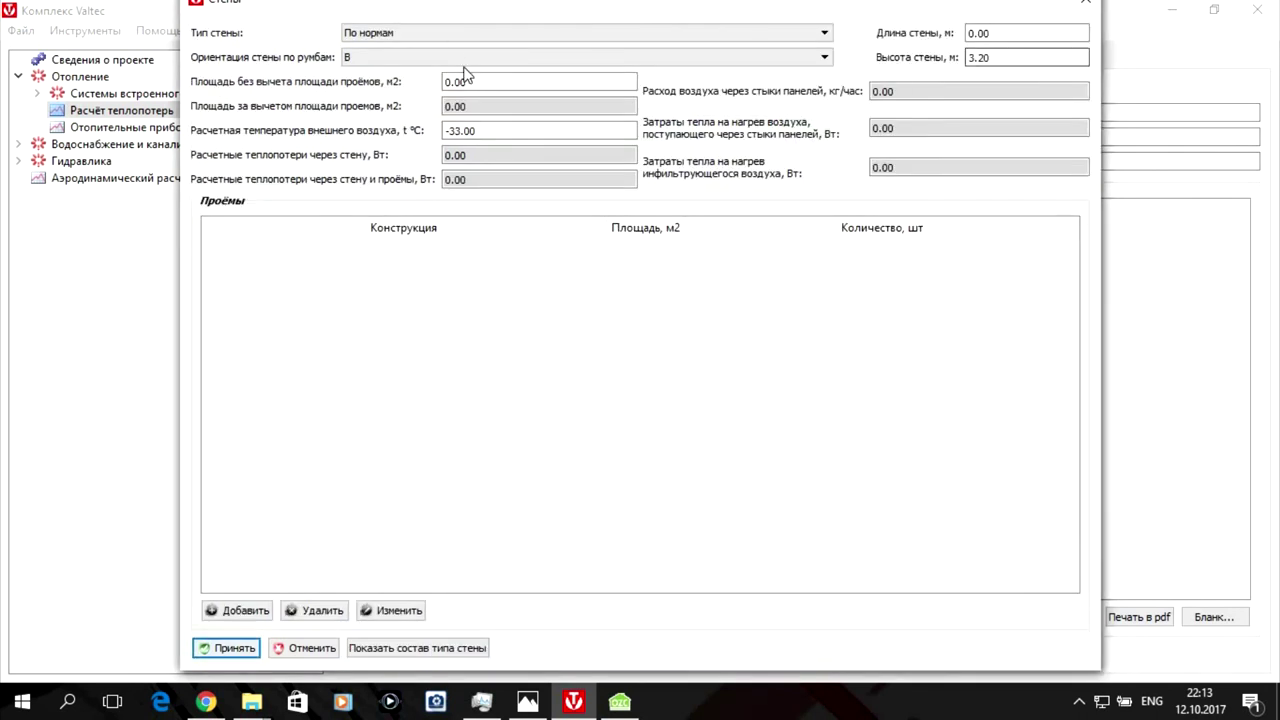
click(440, 33)
click(443, 55)
click(443, 60)
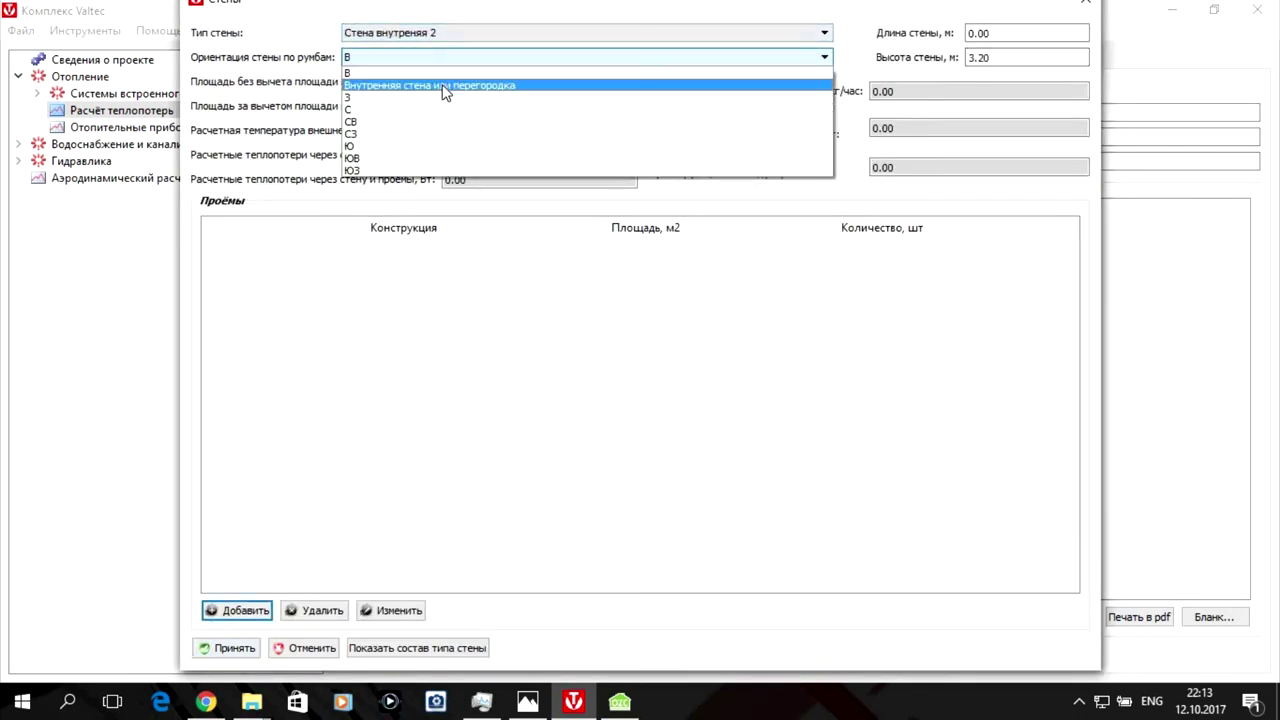
click(443, 86)
Set room 204's second internal wall to length 5 m, height 2.7 m and design outside air temperature 21 °C.
drag(1023, 27, 880, 36)
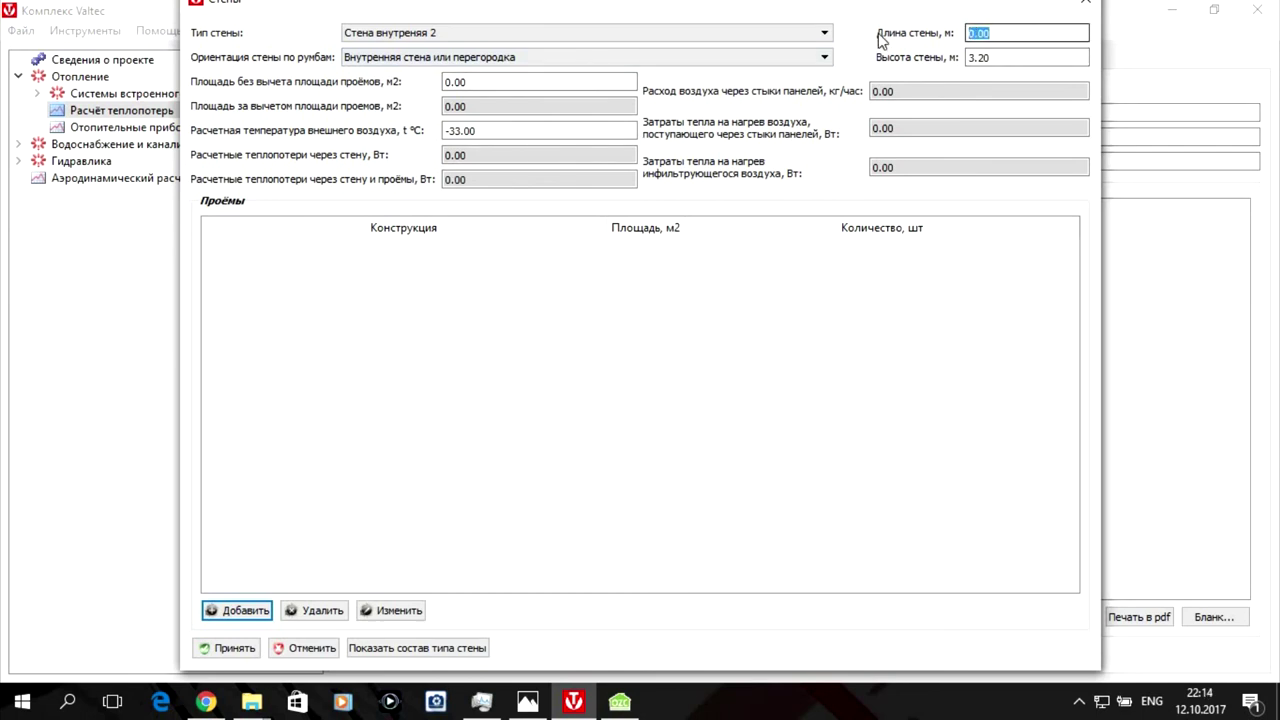
text(5)
drag(1005, 57, 958, 52)
text(2.7)
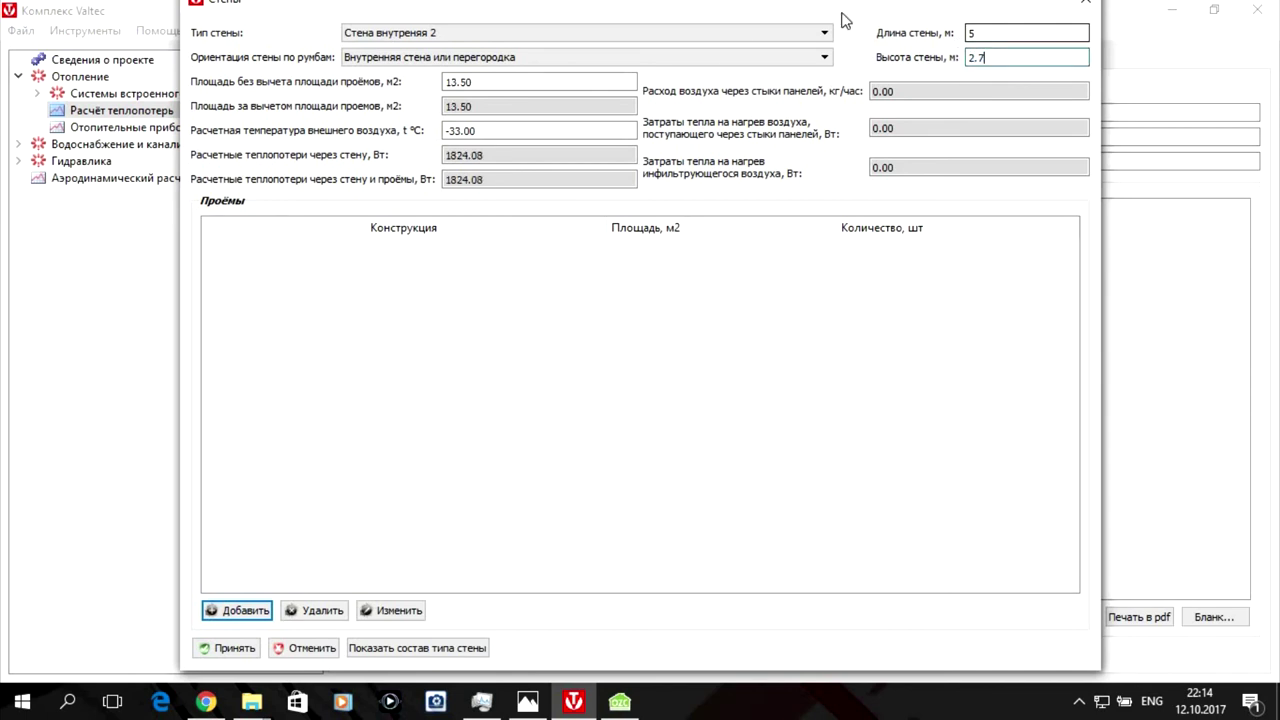
drag(492, 130, 405, 134)
text(21)
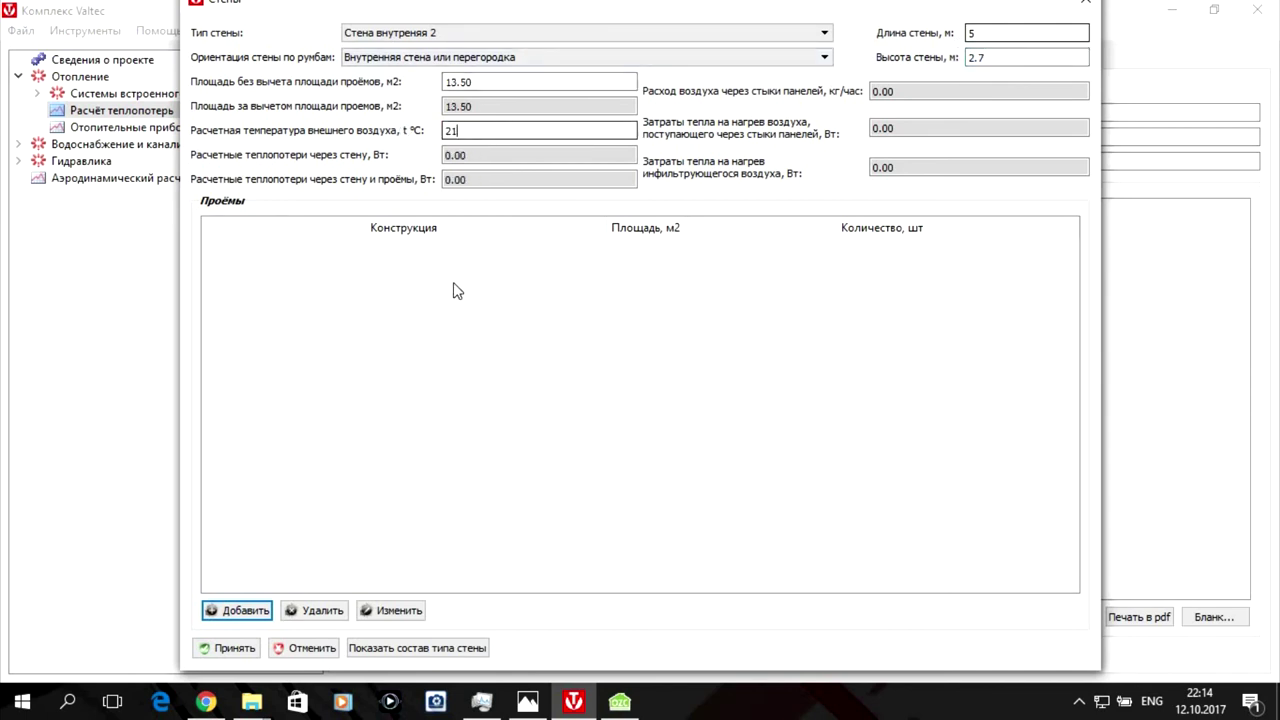
Add a "ДВЕРЬ" opening with construction "Дверь филенчатая деревянная остекленная одинарная без тамбура" to room 204's second internal wall.
click(246, 612)
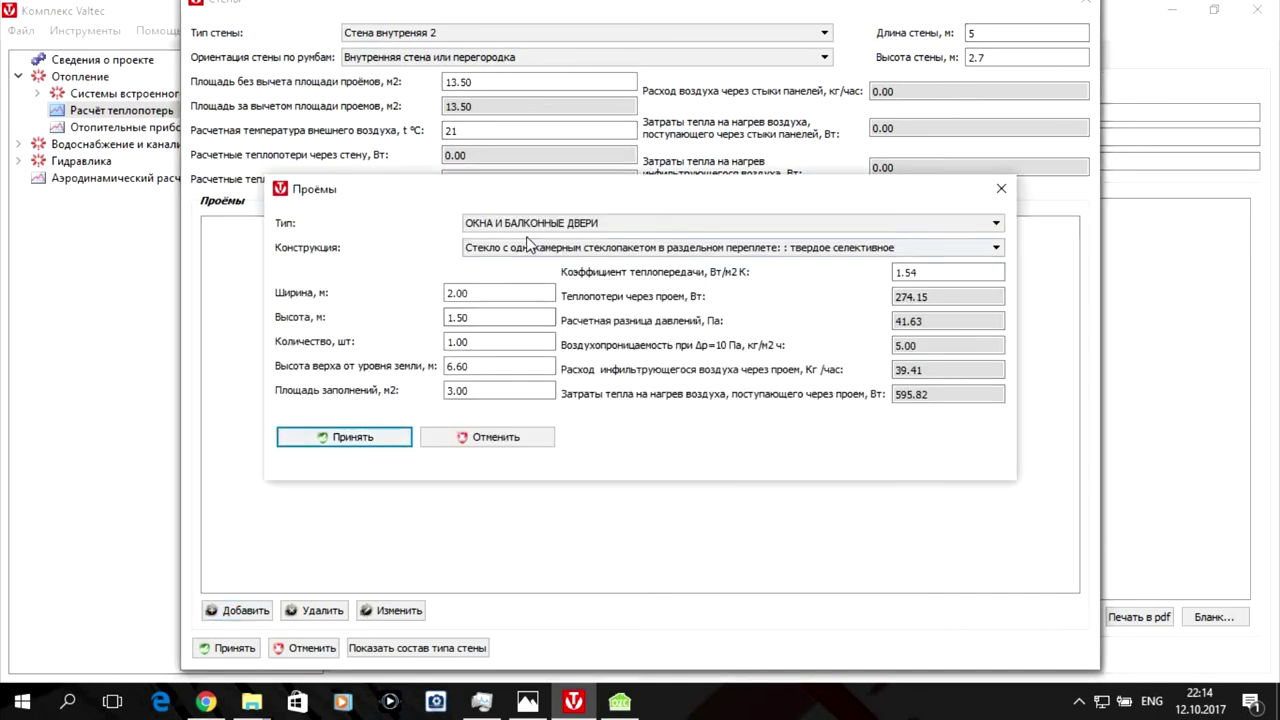
click(527, 228)
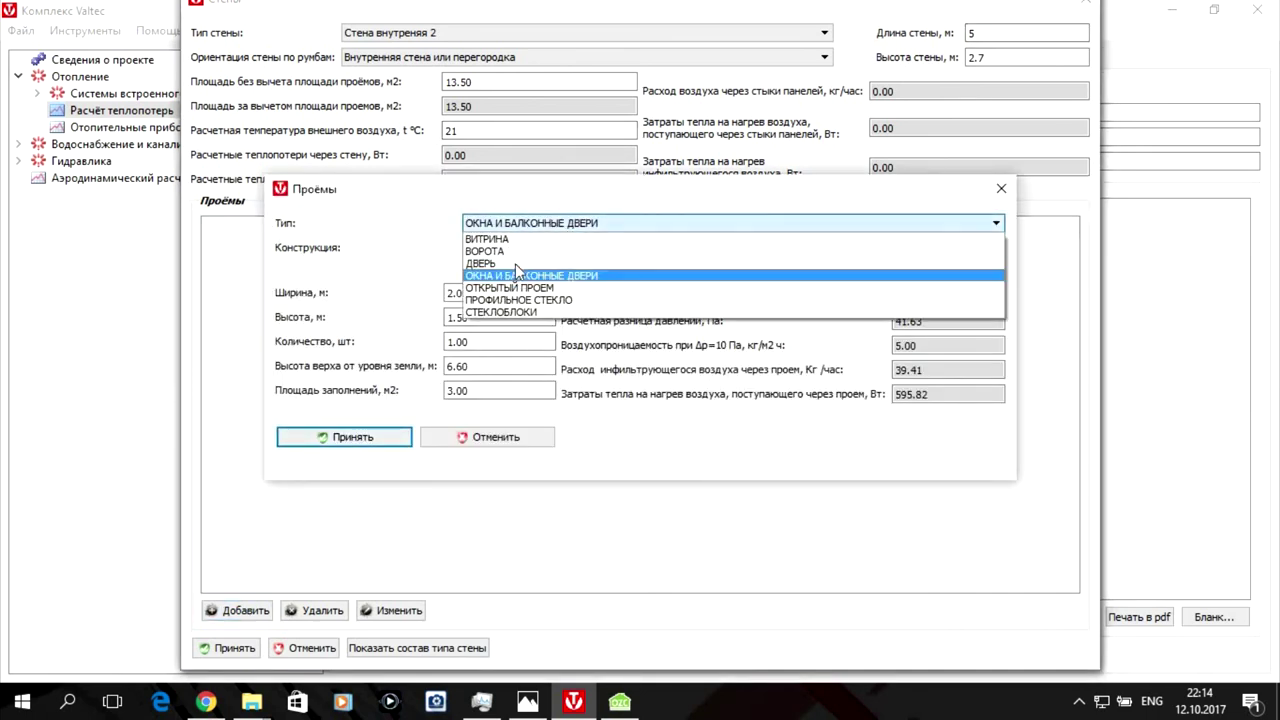
click(514, 264)
click(514, 250)
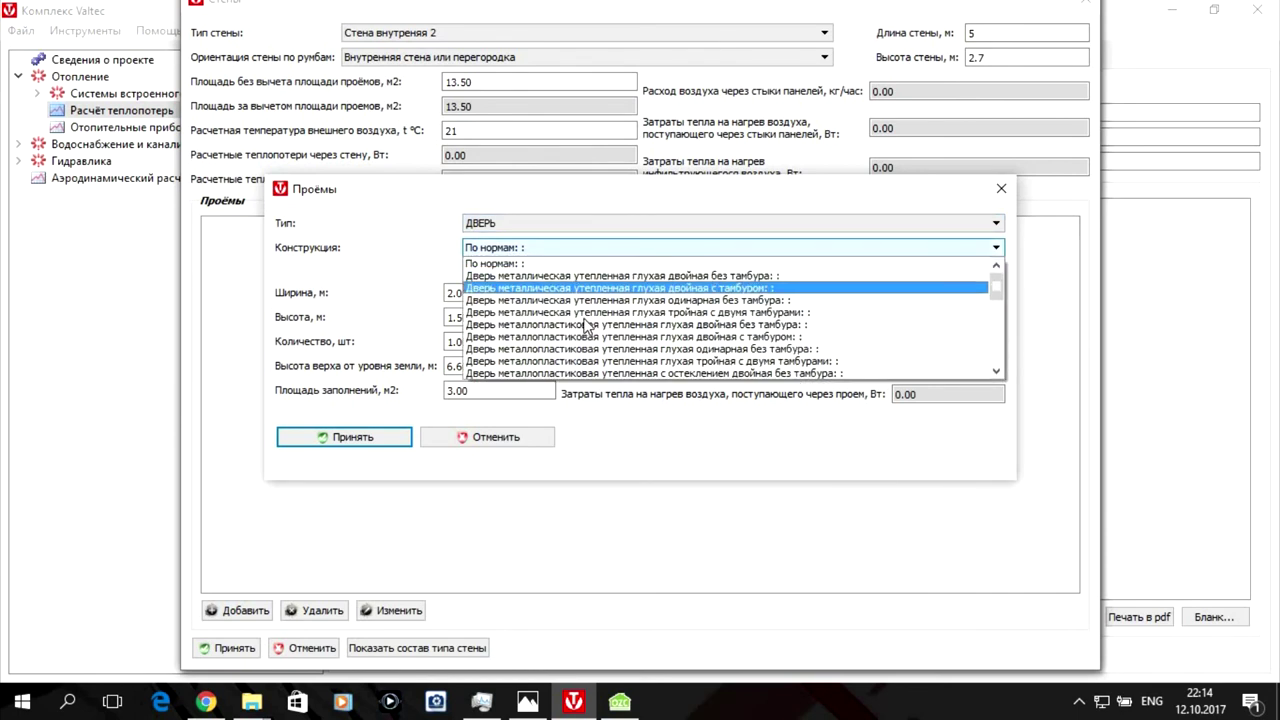
scroll(588, 328, down, 3)
click(566, 361)
Set the door's width to 0.8 m and height to 2 m, then accept the opening, the wall and room 204.
click(444, 292)
double_click(444, 292)
key(BackSpace)
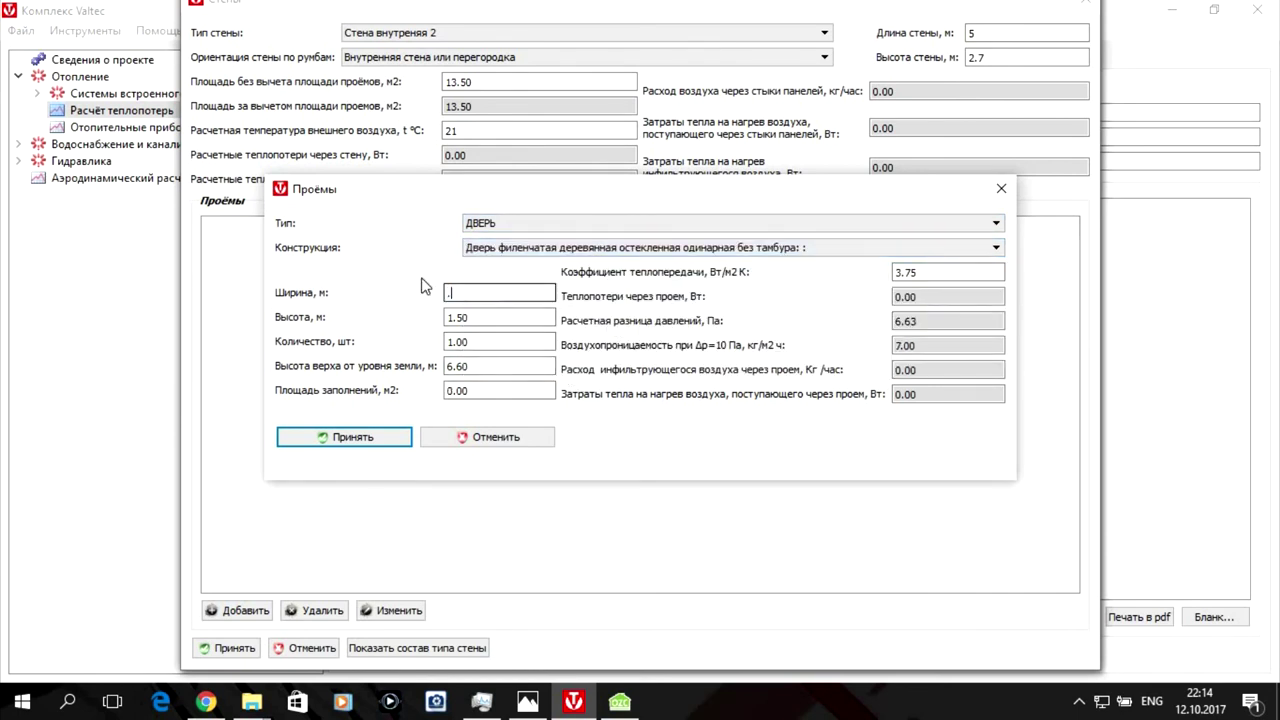
key(Tab)
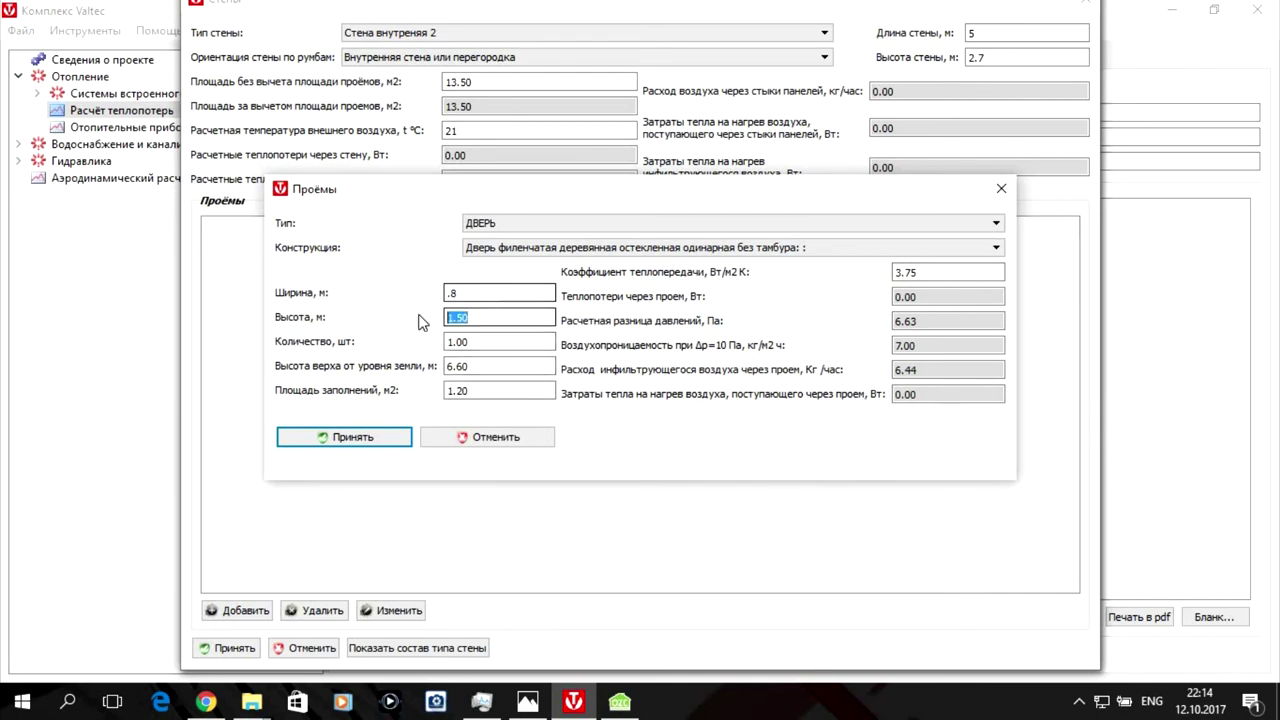
text(2)
click(367, 438)
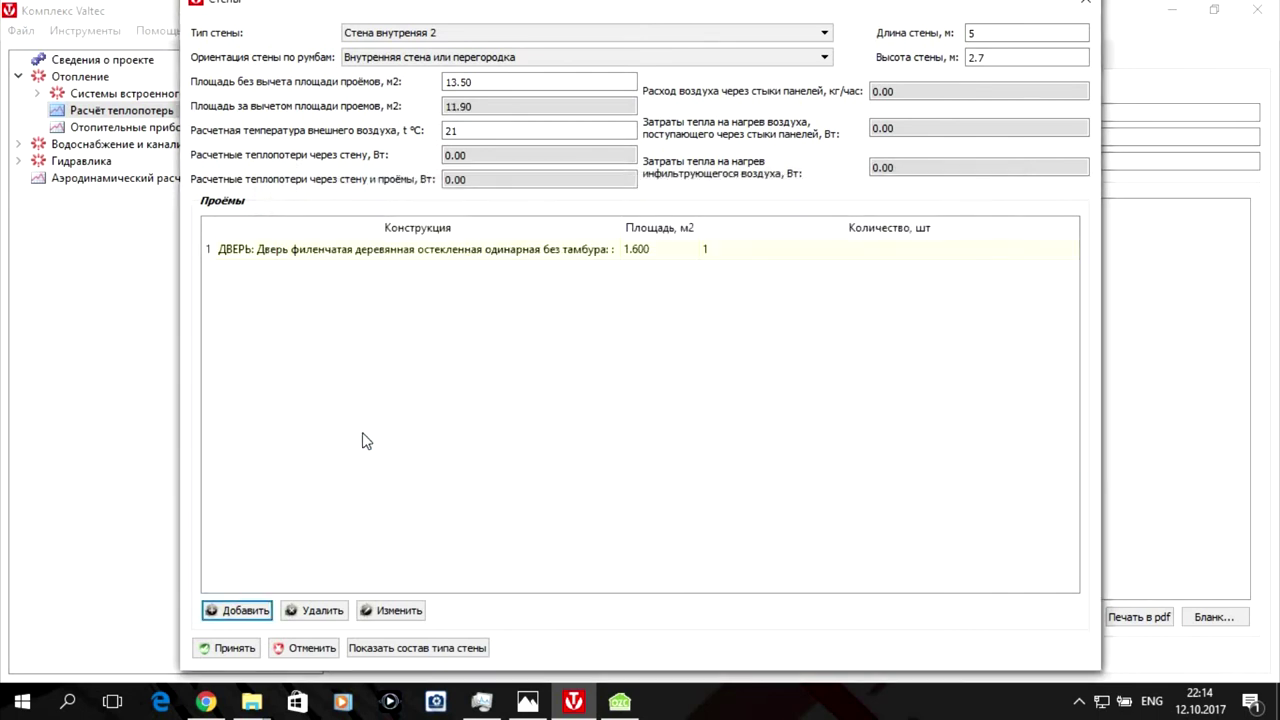
click(226, 650)
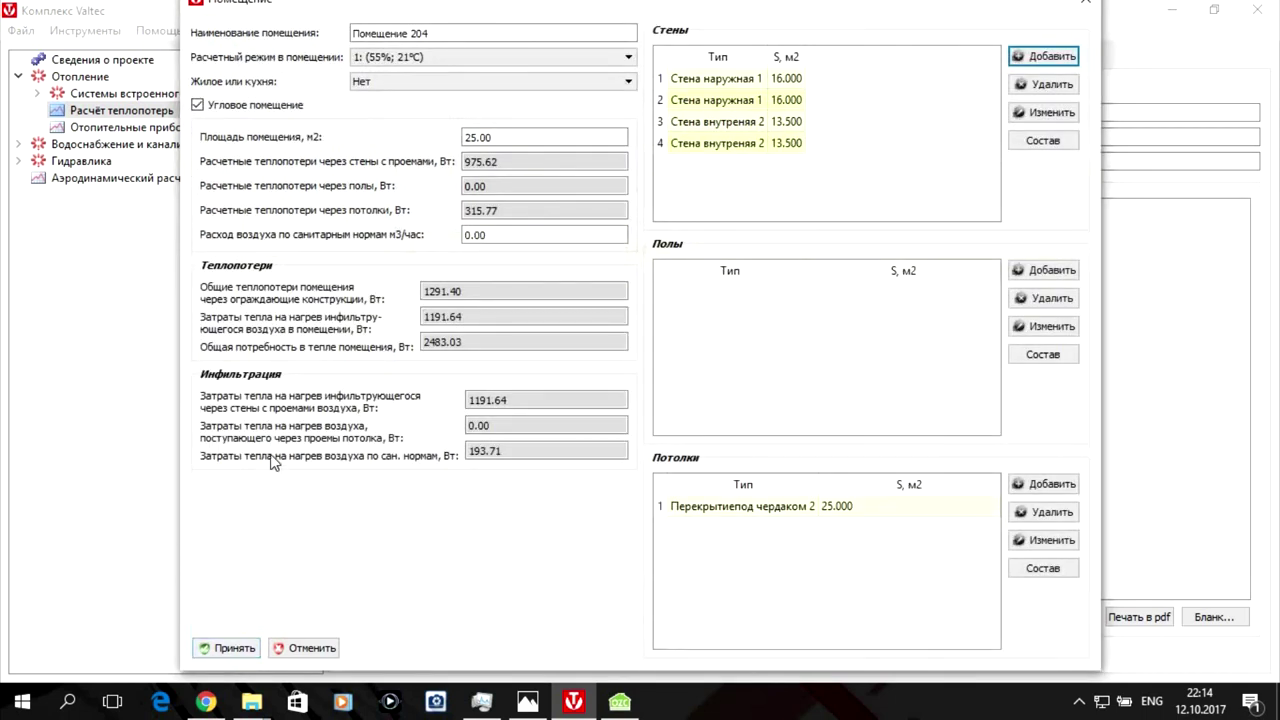
click(213, 652)
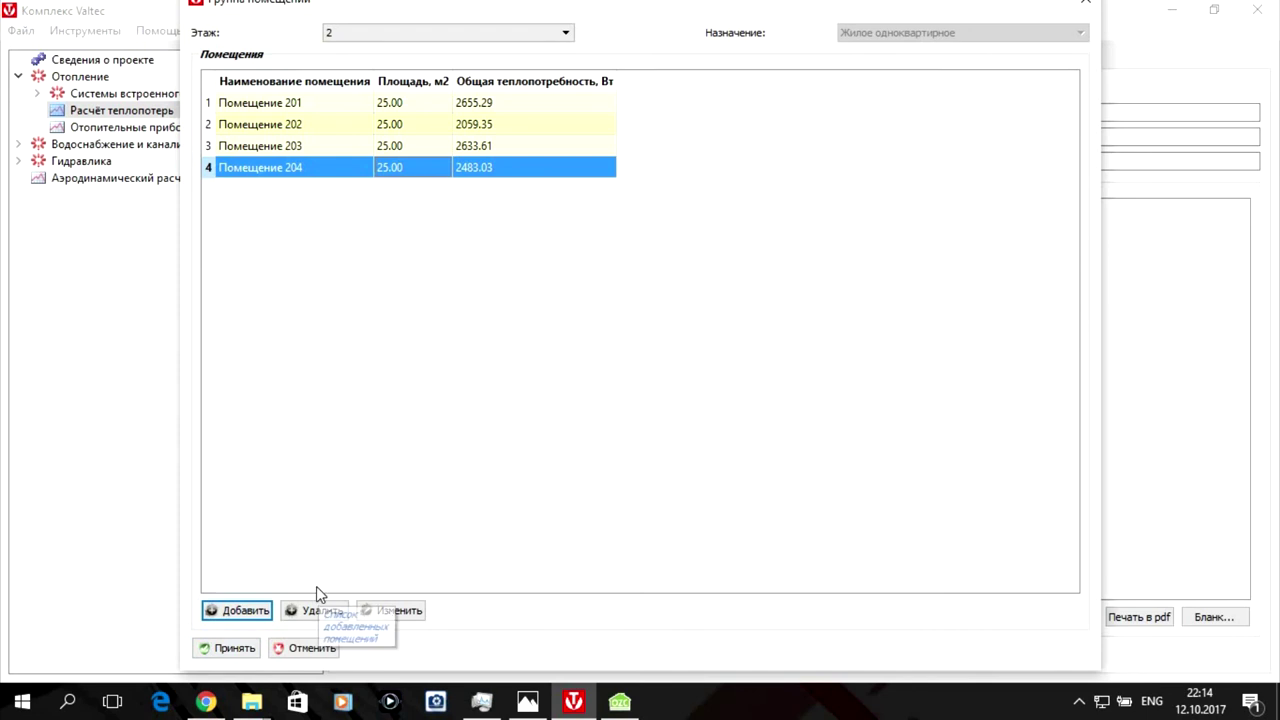
Compare the second-floor room heat losses with the room results in Oventrop OZC, then accept the second-floor room group in Valtec.
click(617, 705)
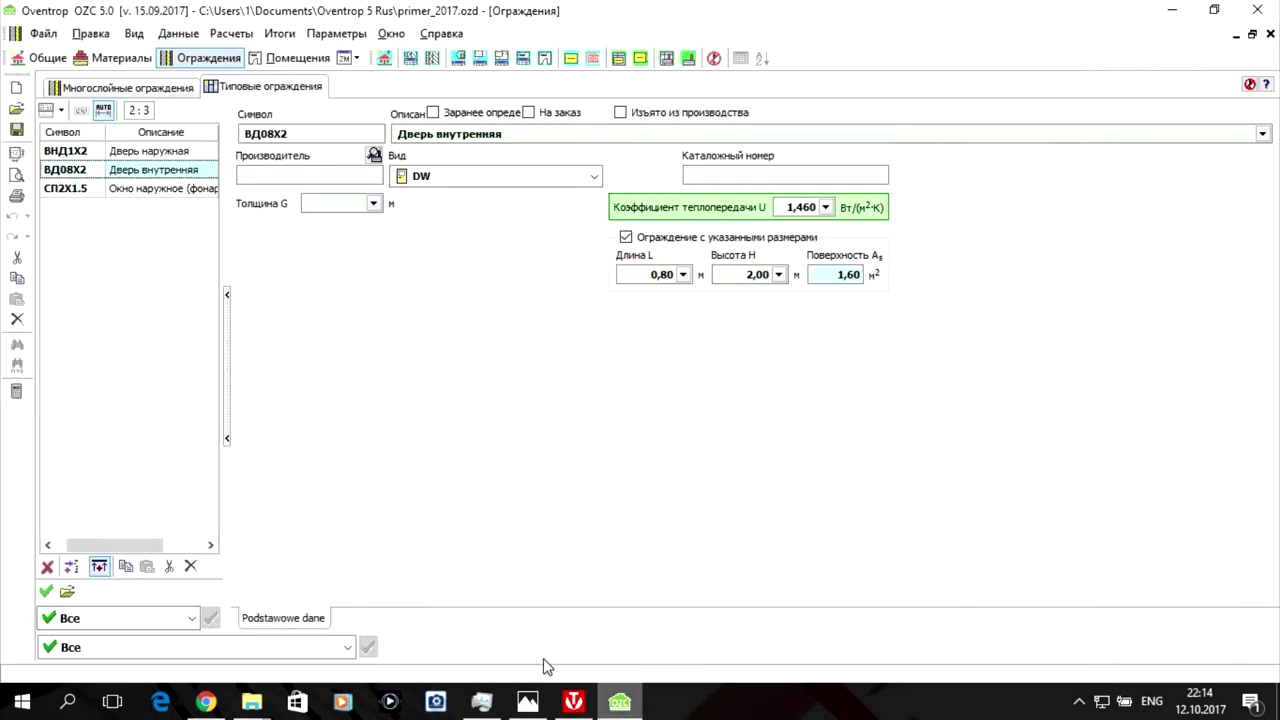
click(590, 58)
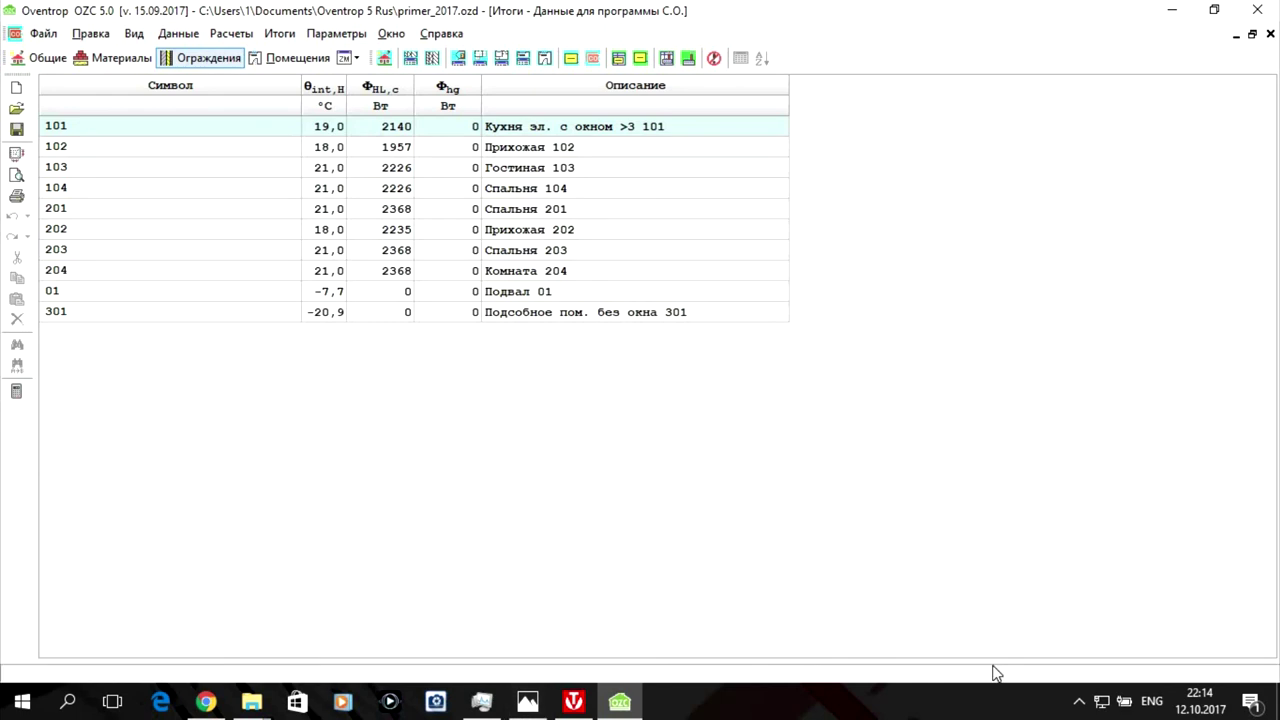
click(574, 705)
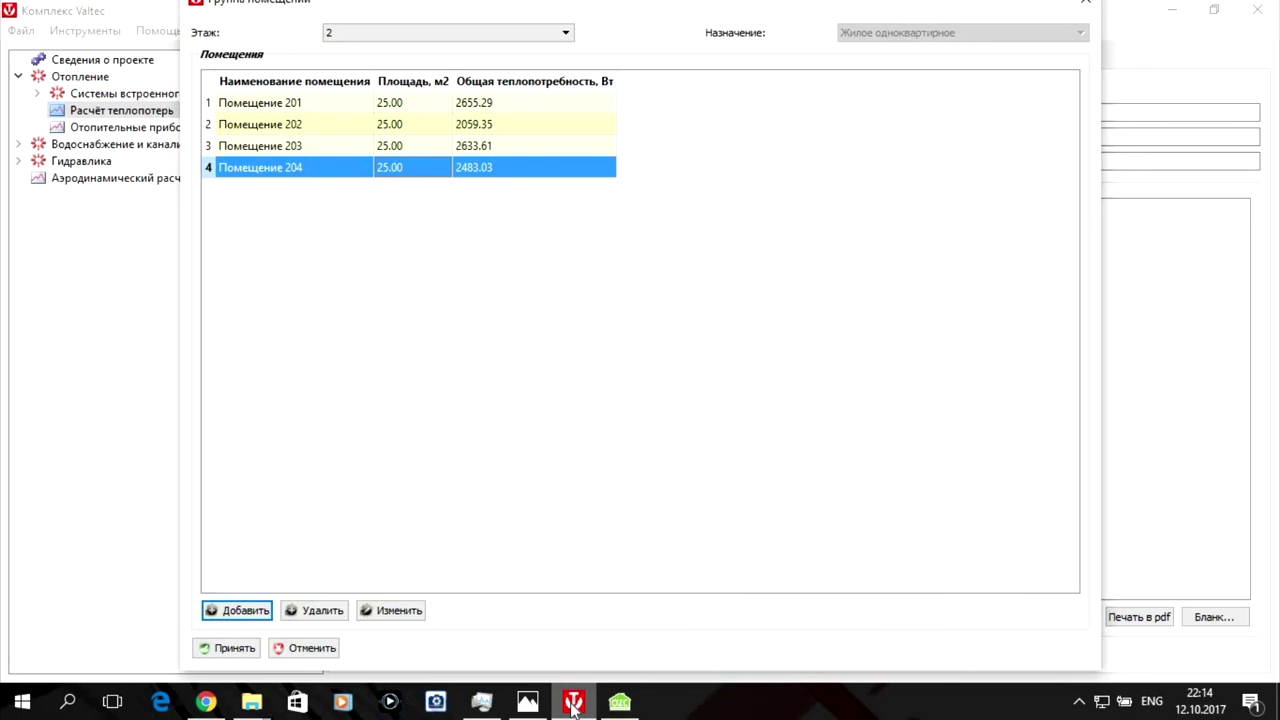
click(616, 706)
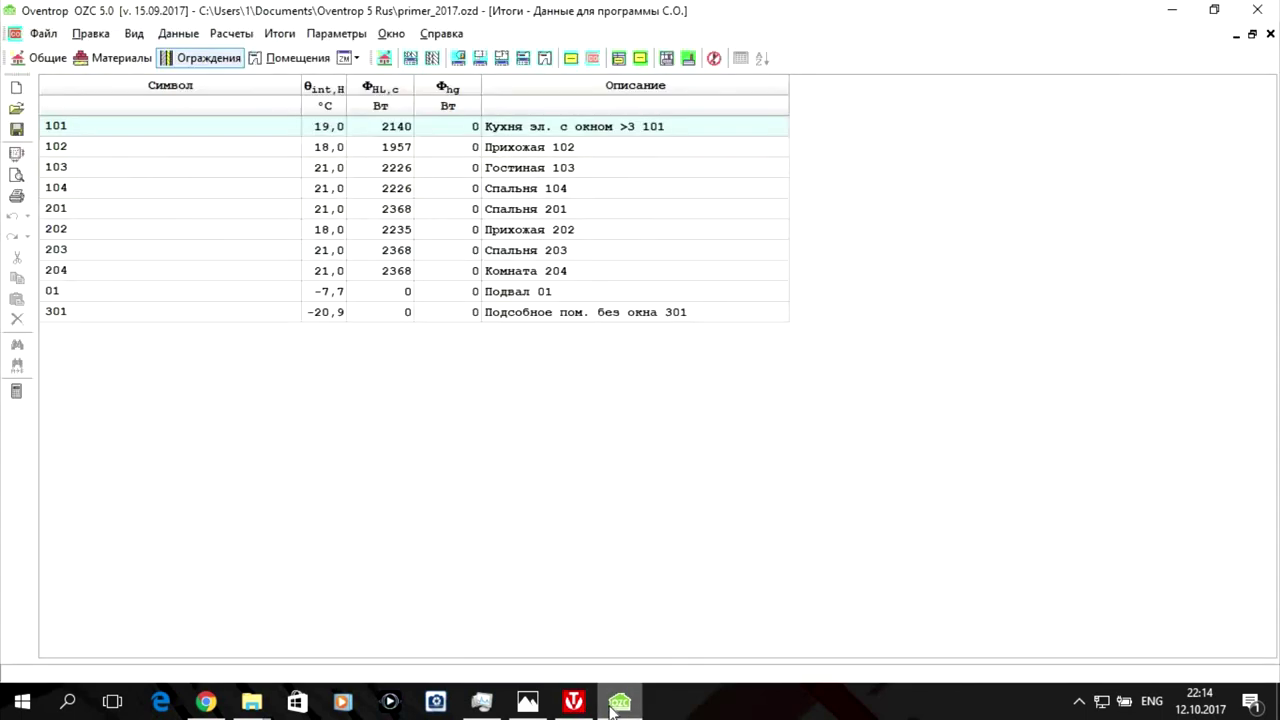
click(589, 708)
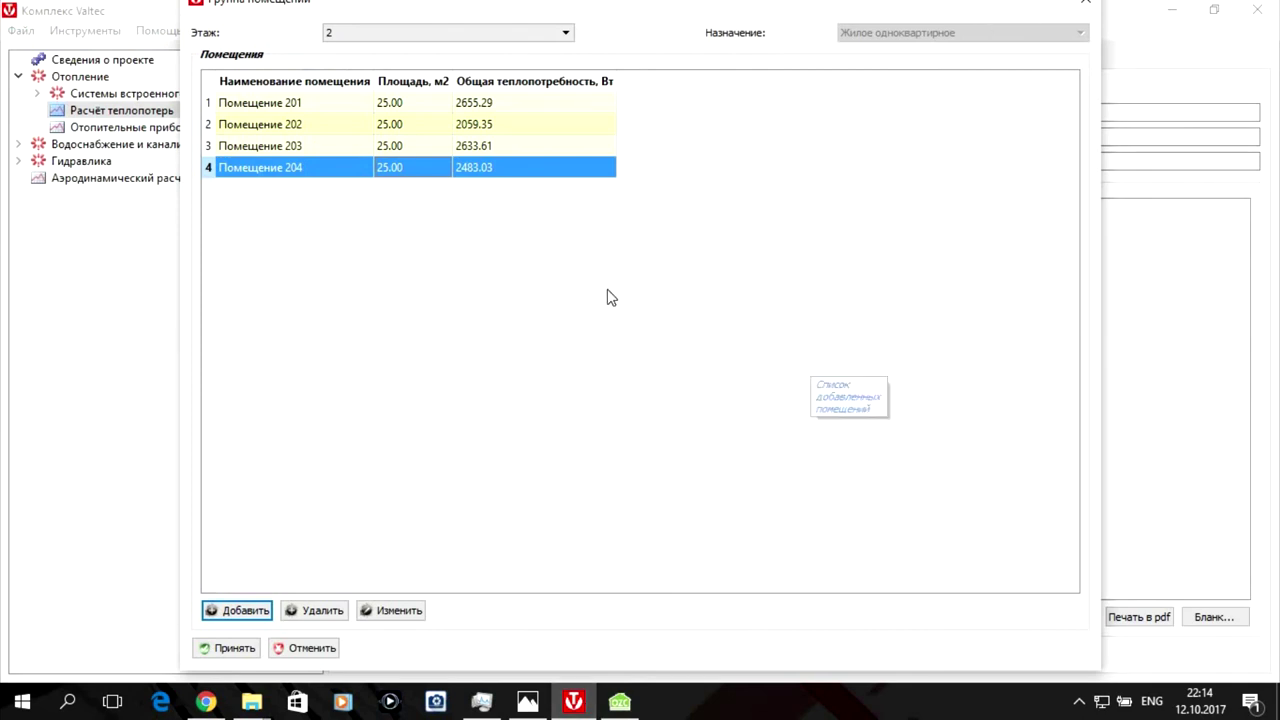
click(228, 648)
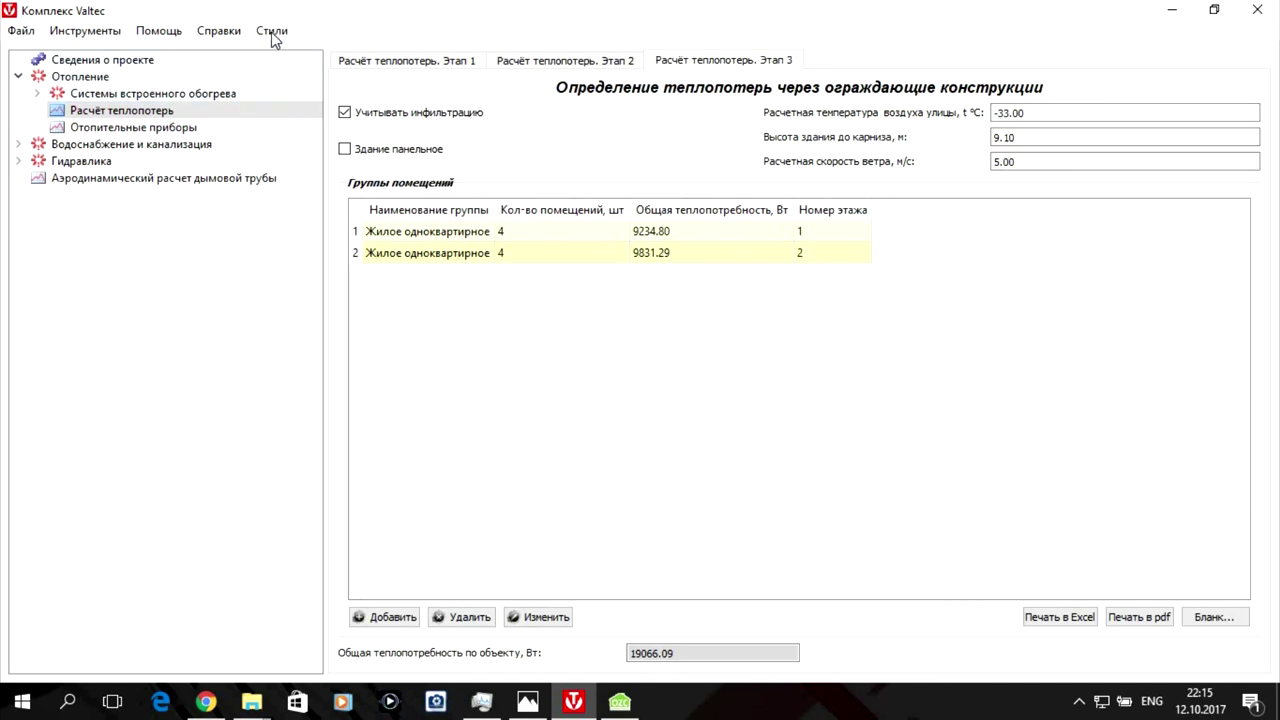
Examine the "Проемы" reference database for the types "ДВЕРЬ", "ПРОФИЛЬНОЕ СТЕКЛО" and "ОКНА И БАЛКОННЫЕ ДВЕРИ", and close it without saving.
click(220, 34)
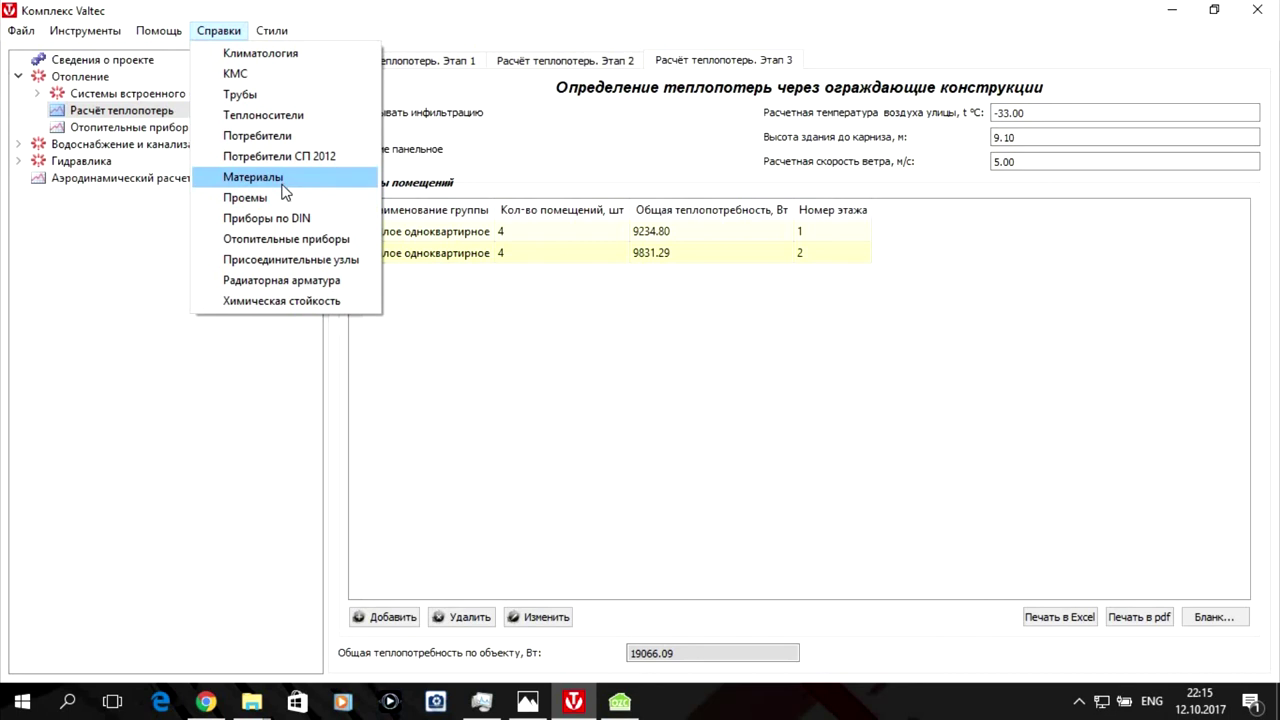
key(Escape)
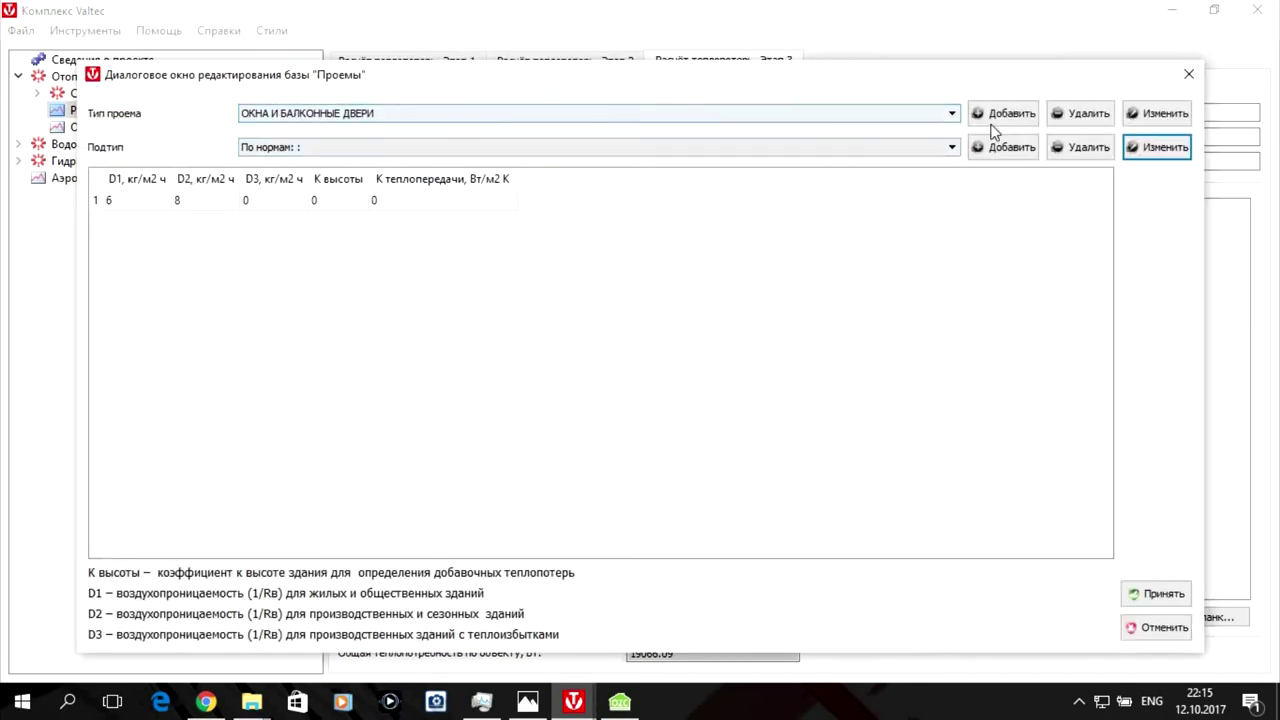
click(937, 116)
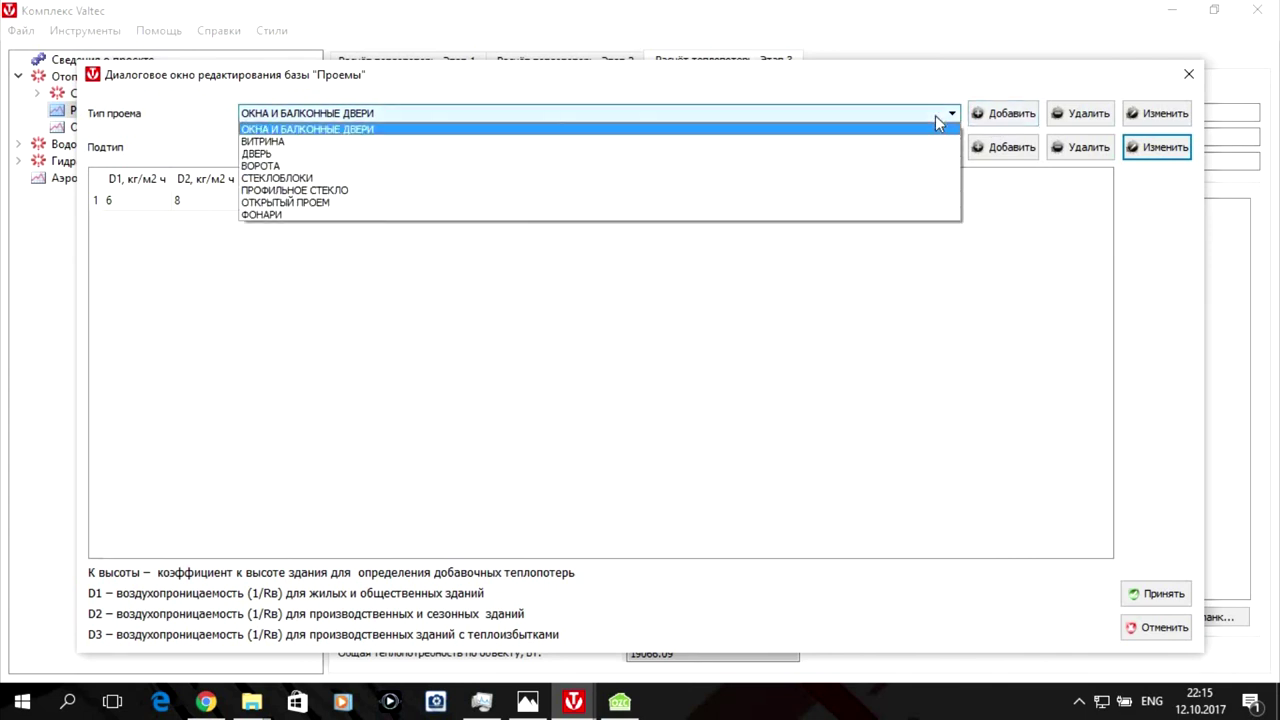
click(864, 156)
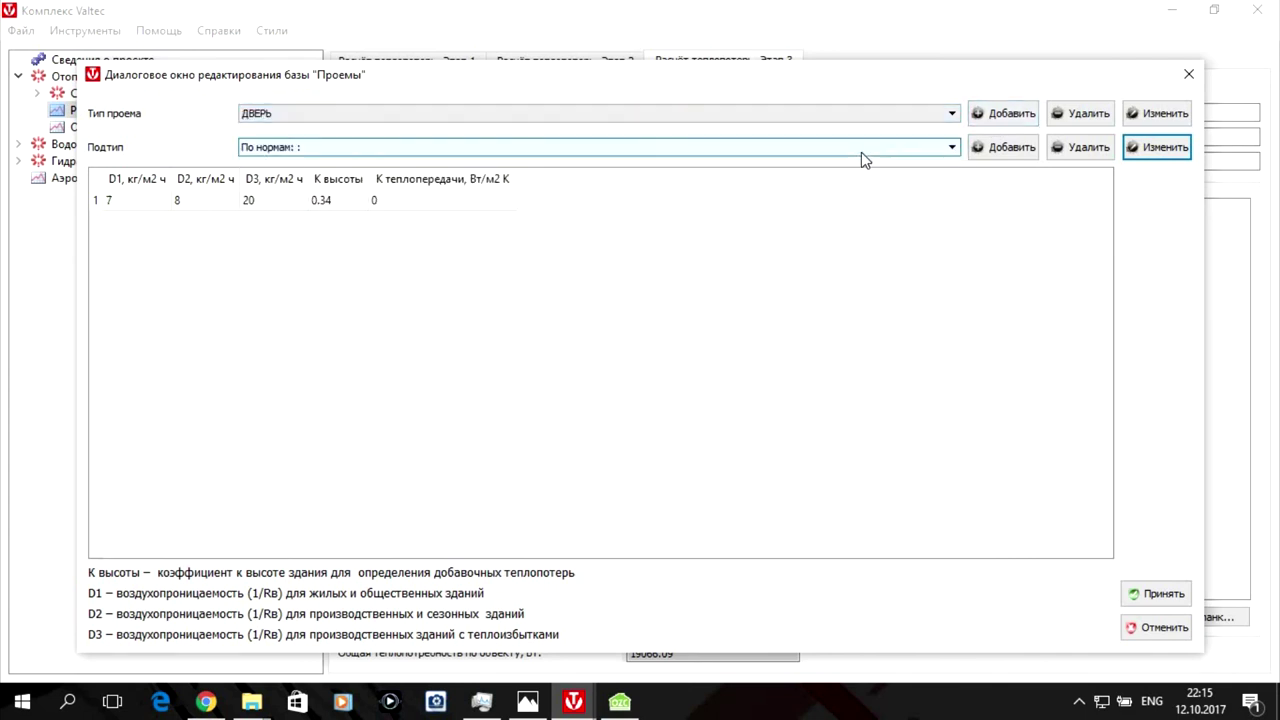
click(949, 120)
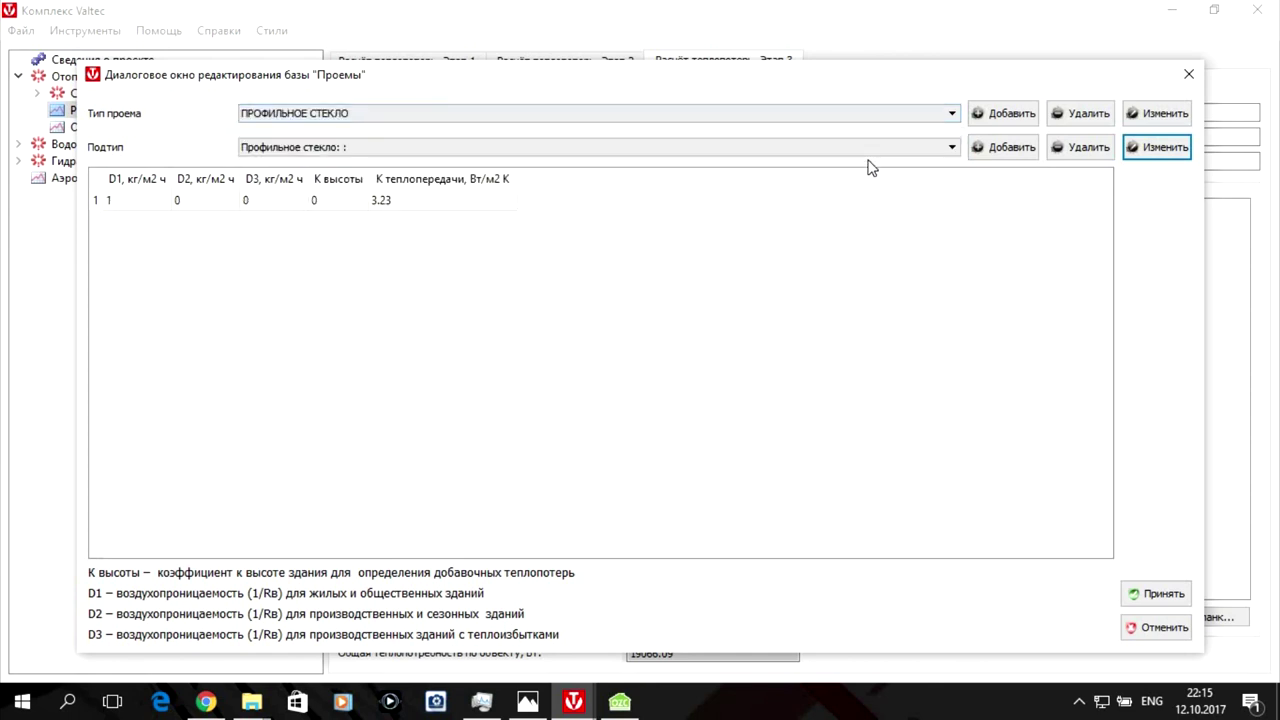
click(952, 113)
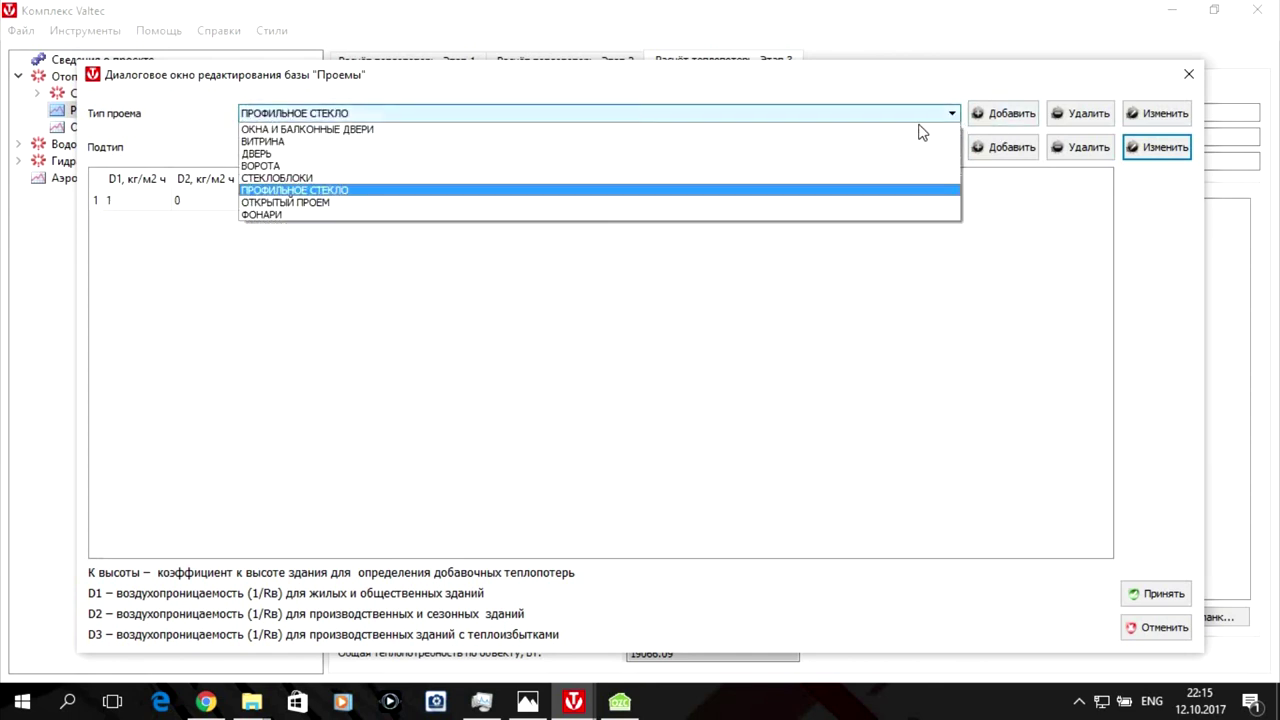
click(880, 127)
click(928, 147)
click(930, 146)
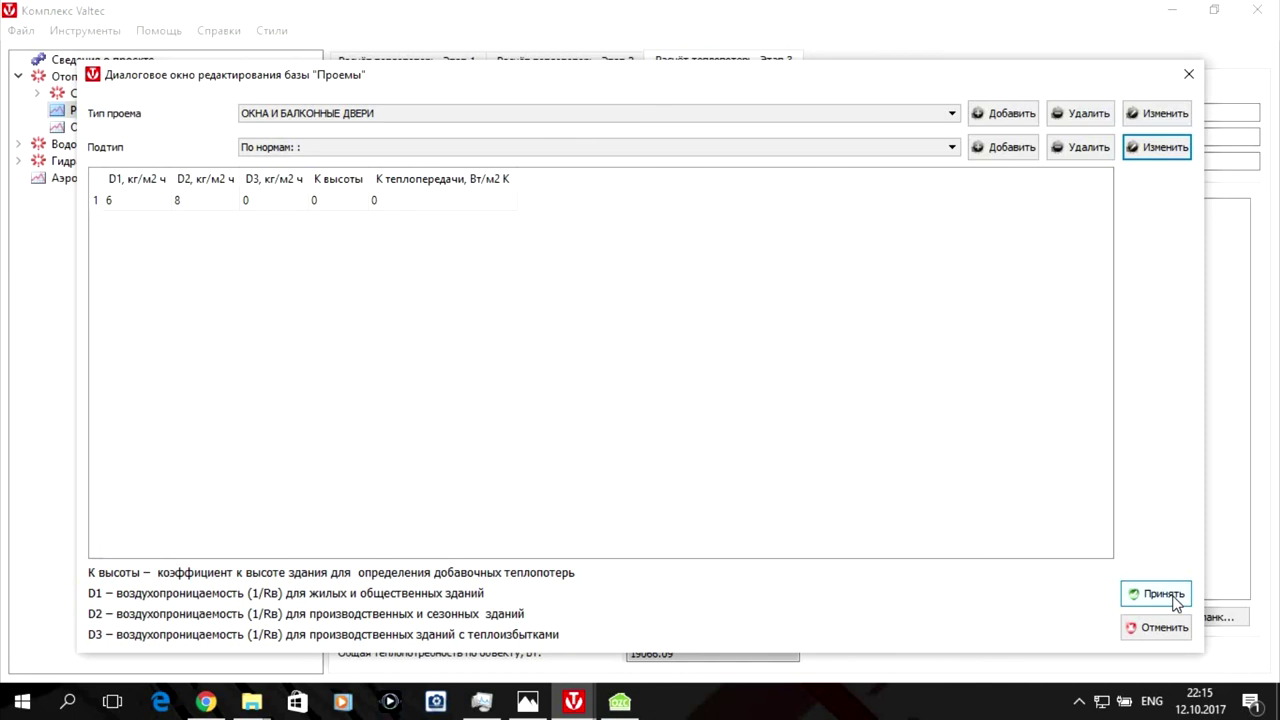
click(1172, 632)
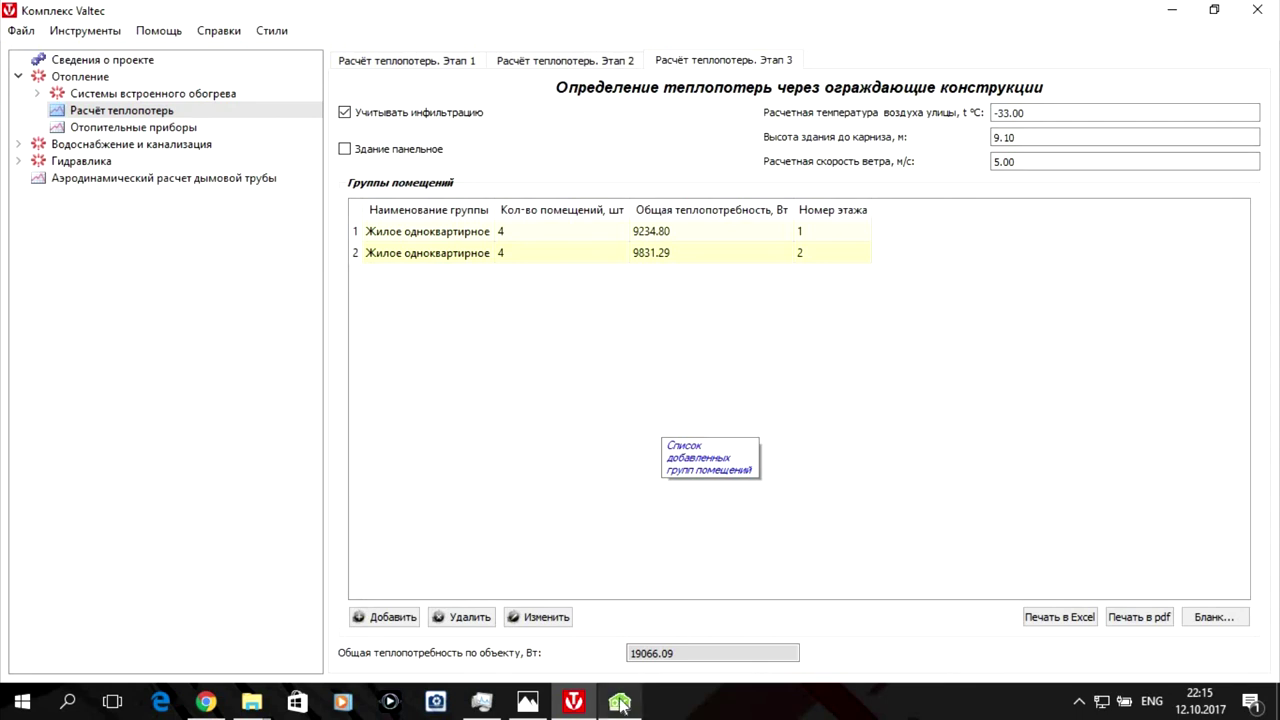
Open room 101 of the first-floor group, compare its heat losses with rooms 101 and 102 in Oventrop OZC, and return to Valtec.
double_click(443, 239)
double_click(349, 112)
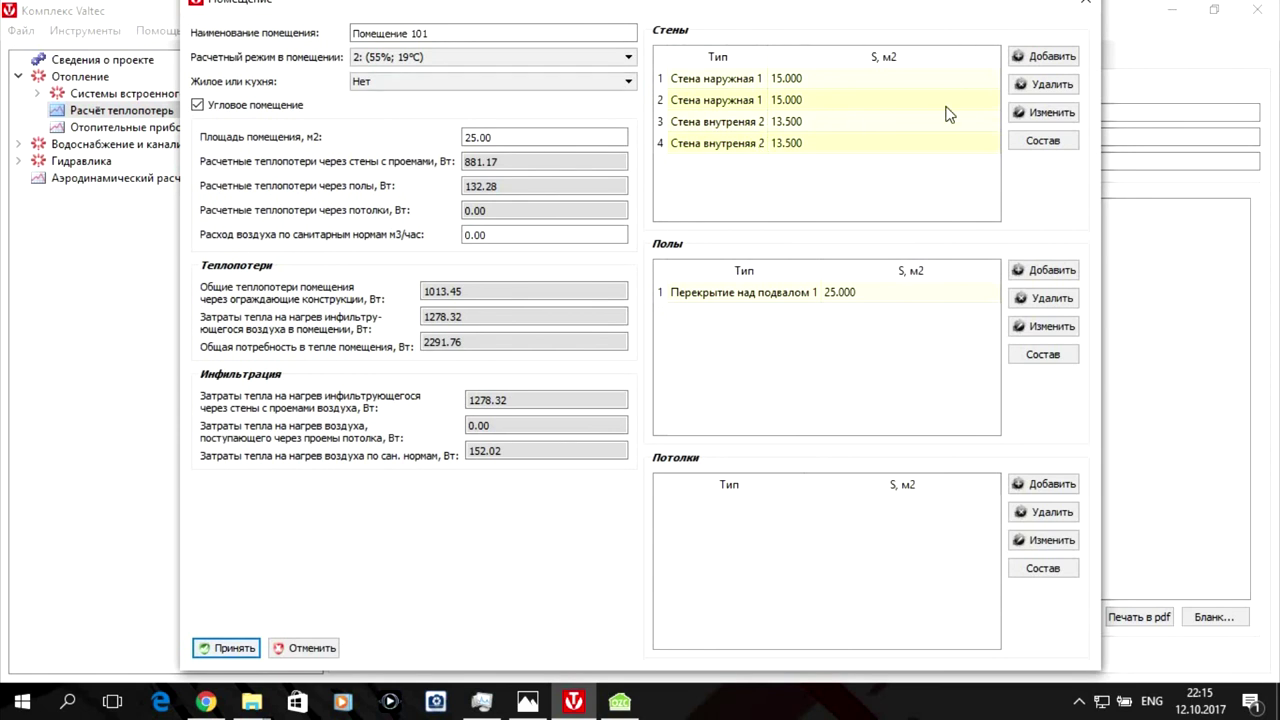
click(620, 702)
click(268, 57)
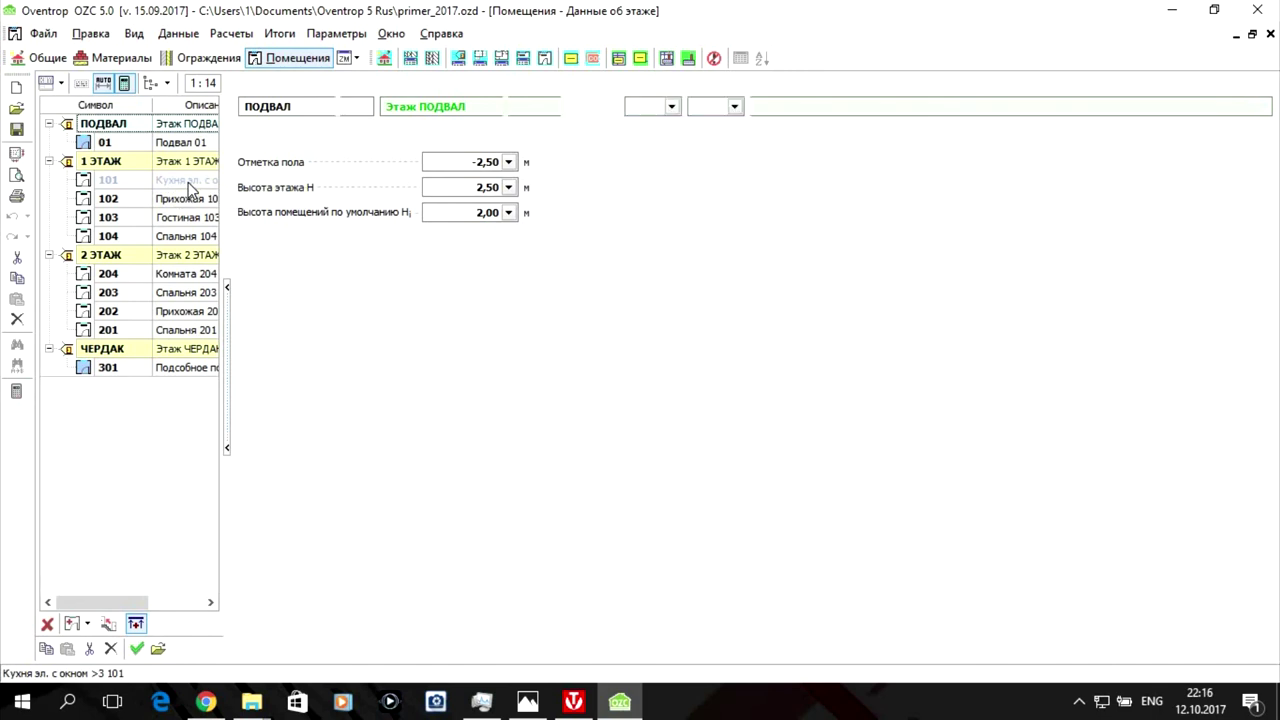
click(188, 182)
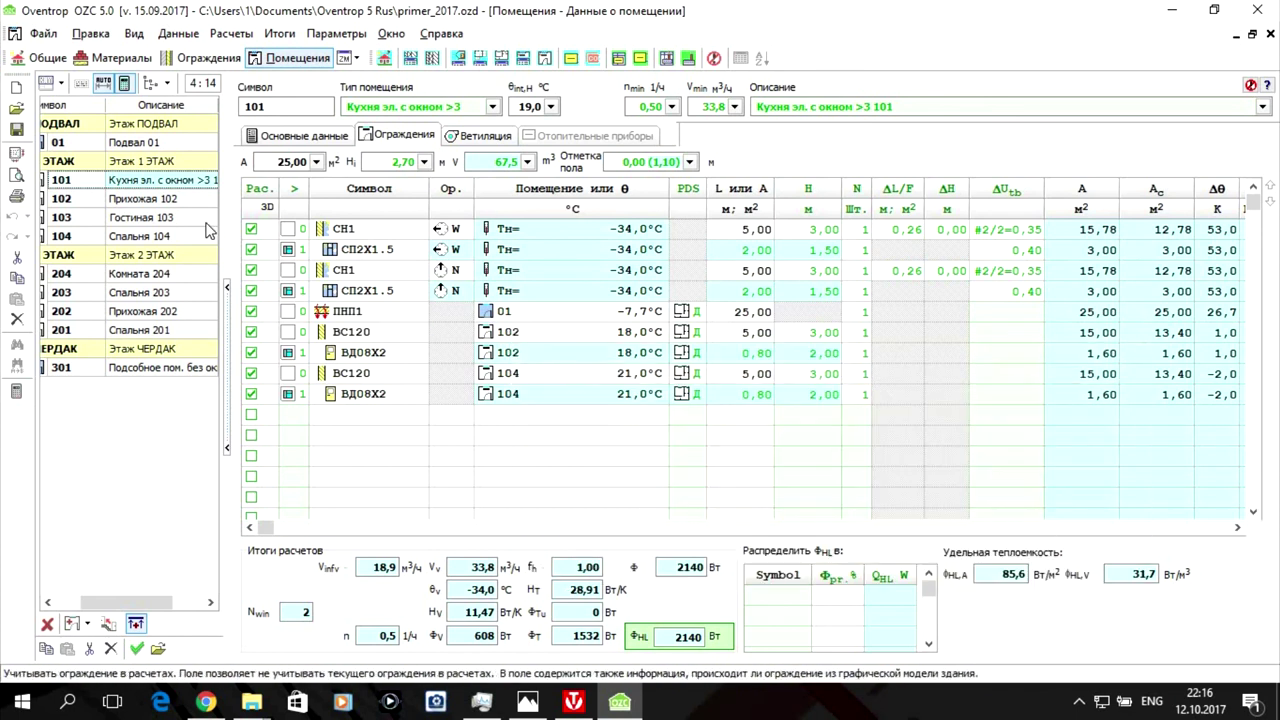
click(162, 200)
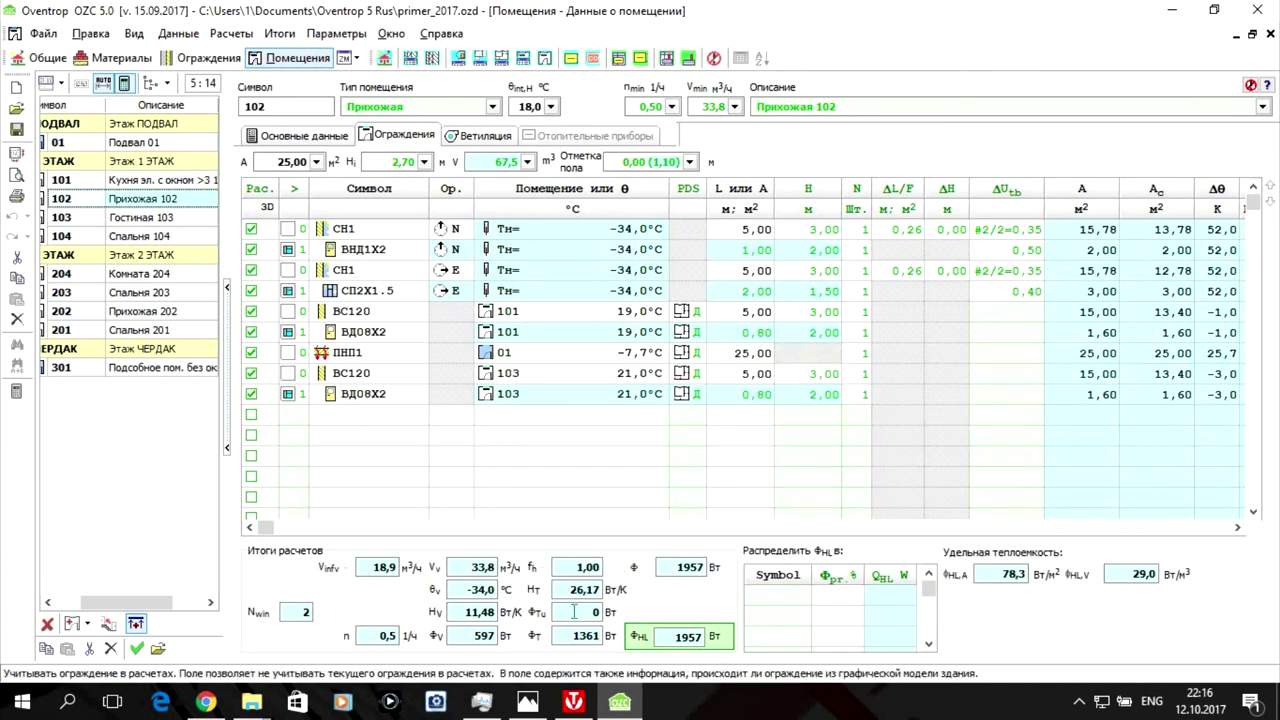
click(585, 701)
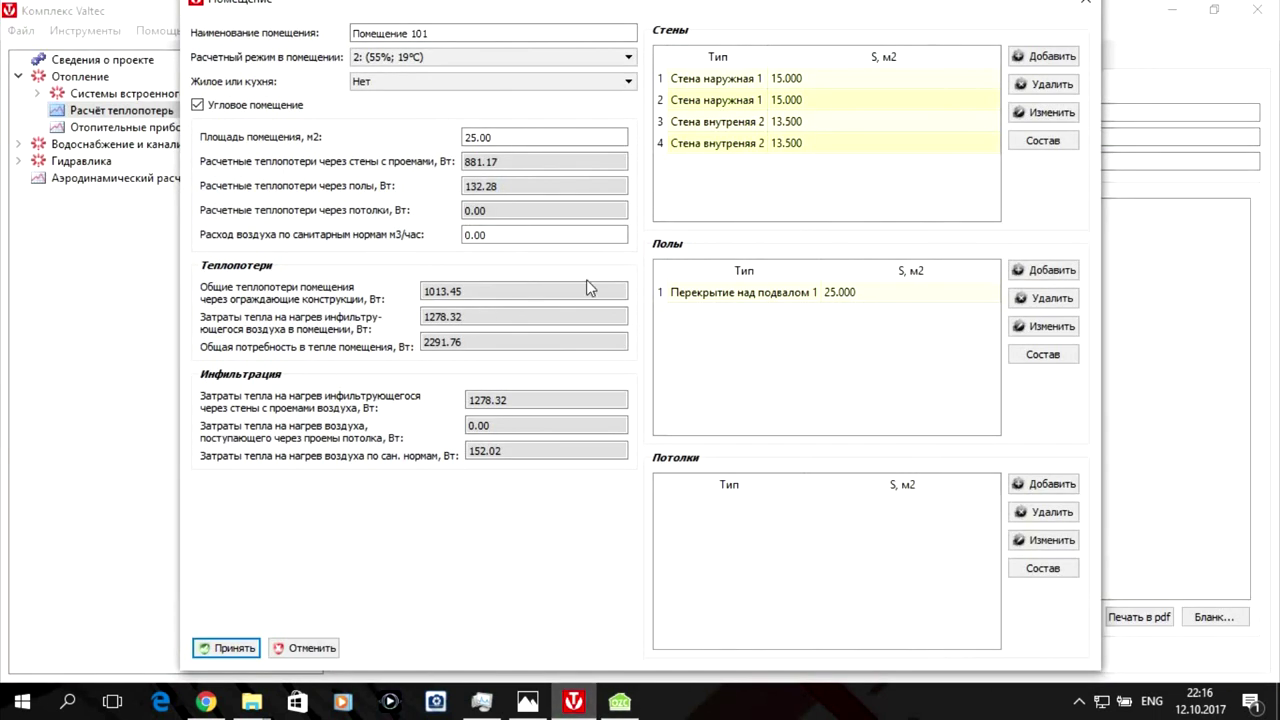